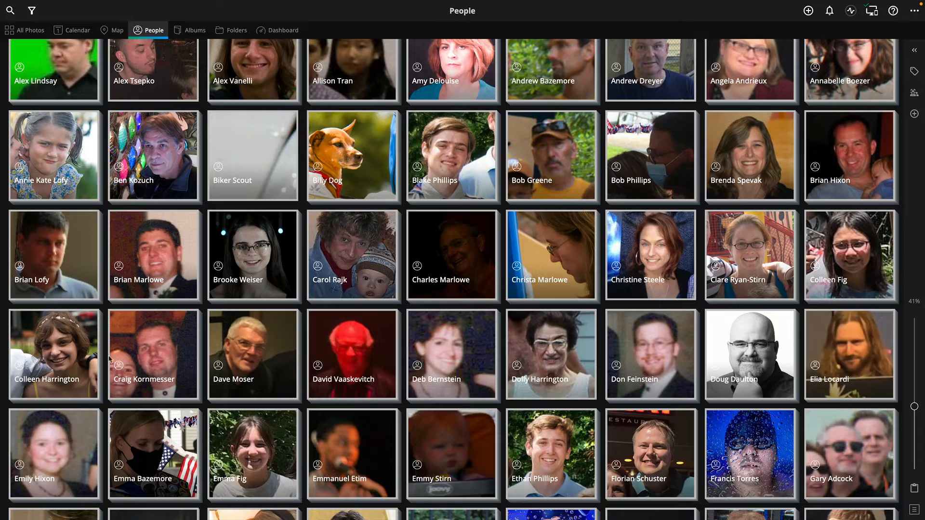
# Step: Browse the photos of the girl with the white headband in the People view with smaller thumbnails
pyautogui.click(53, 358)
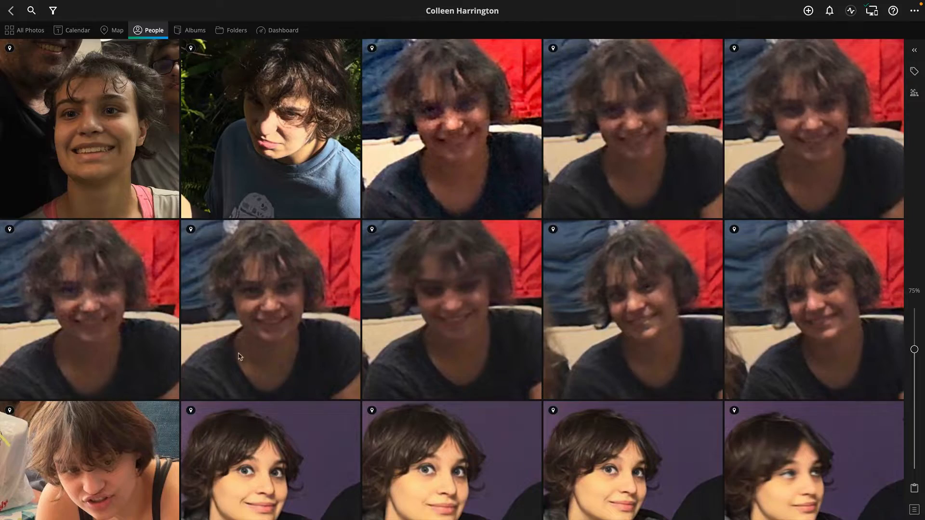
pyautogui.scroll(-5, 306, 359)
pyautogui.scroll(-10, 306, 359)
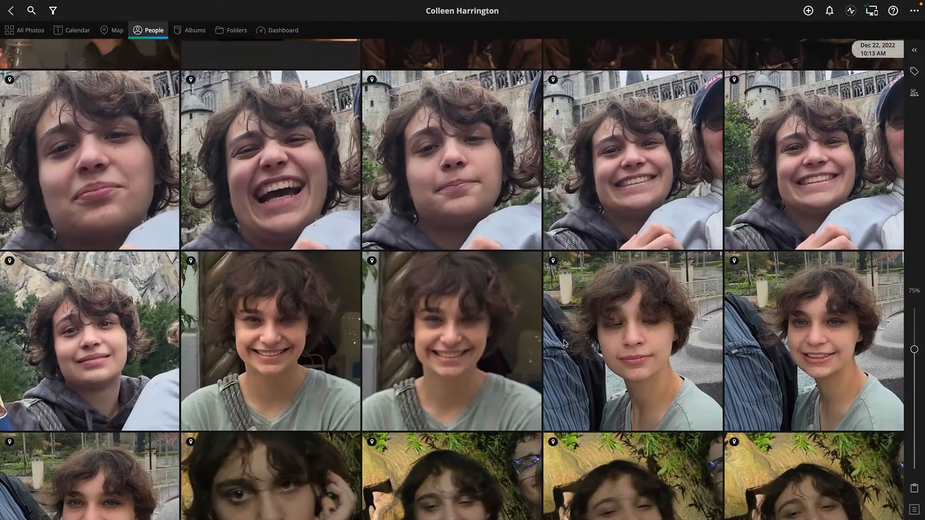
pyautogui.moveTo(913, 350); pyautogui.dragTo(914, 446)
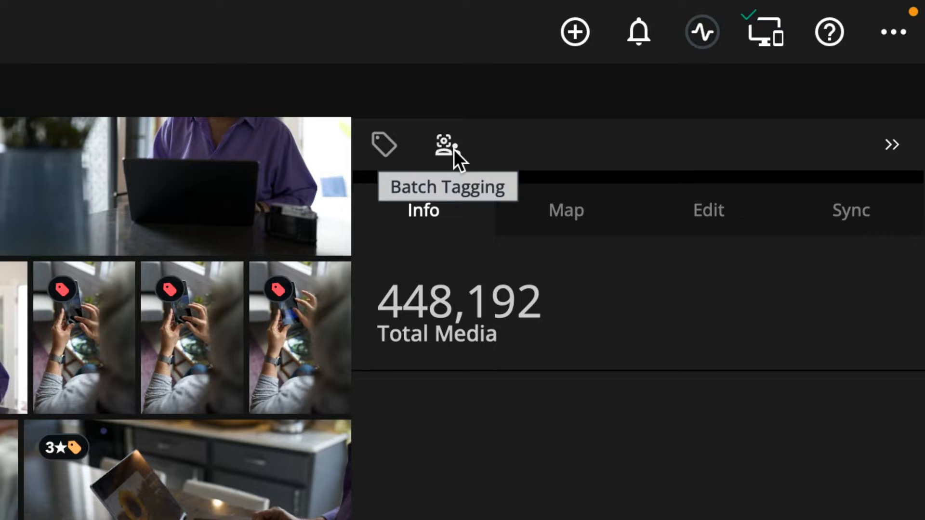
# Step: Start batch tagging and approve the suggested name matches for the detected faces of the two recognised people
pyautogui.click(454, 149)
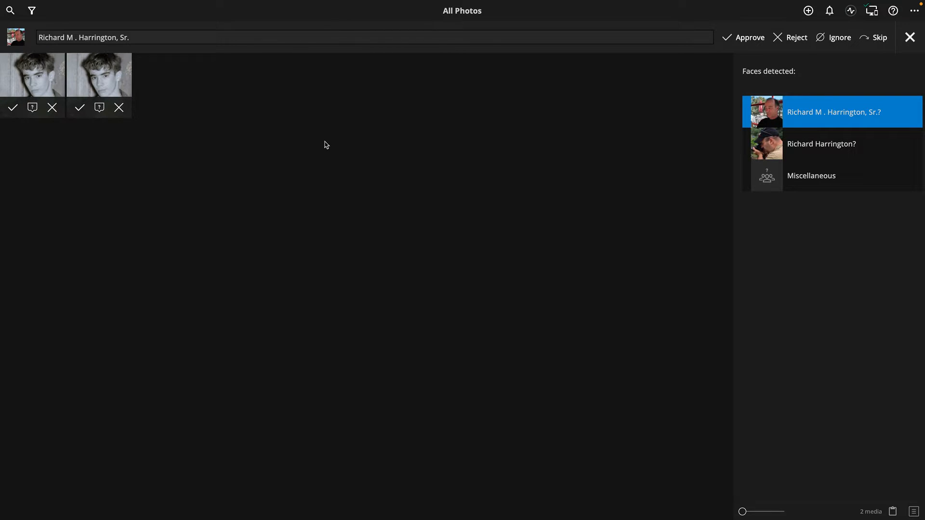
pyautogui.click(99, 115)
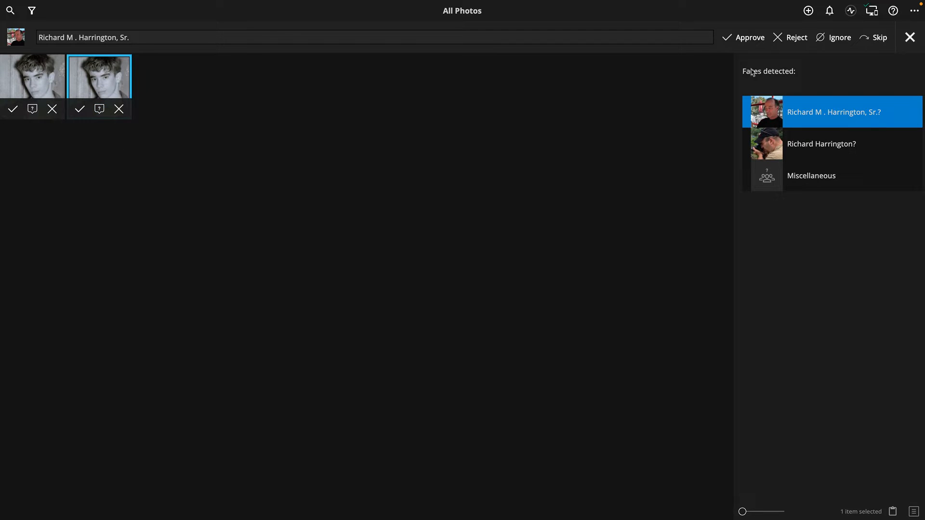
pyautogui.click(744, 38)
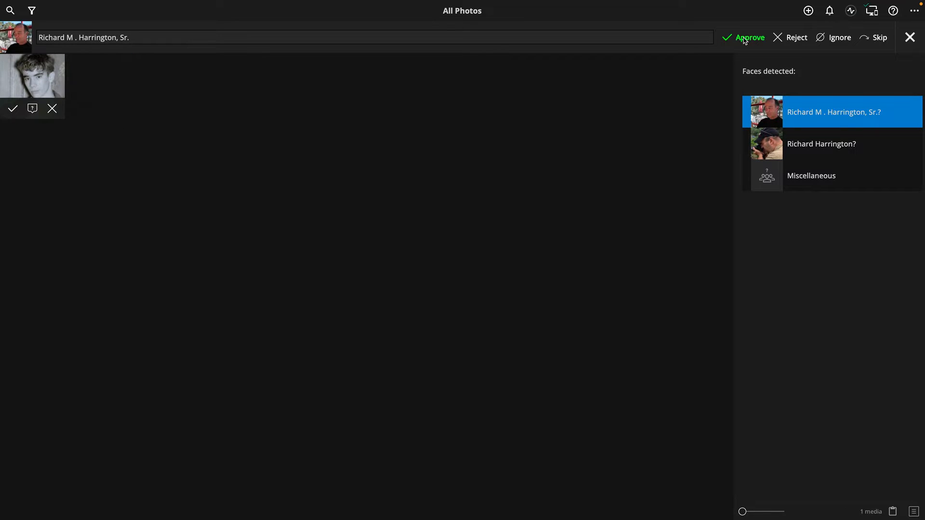
pyautogui.click(745, 38)
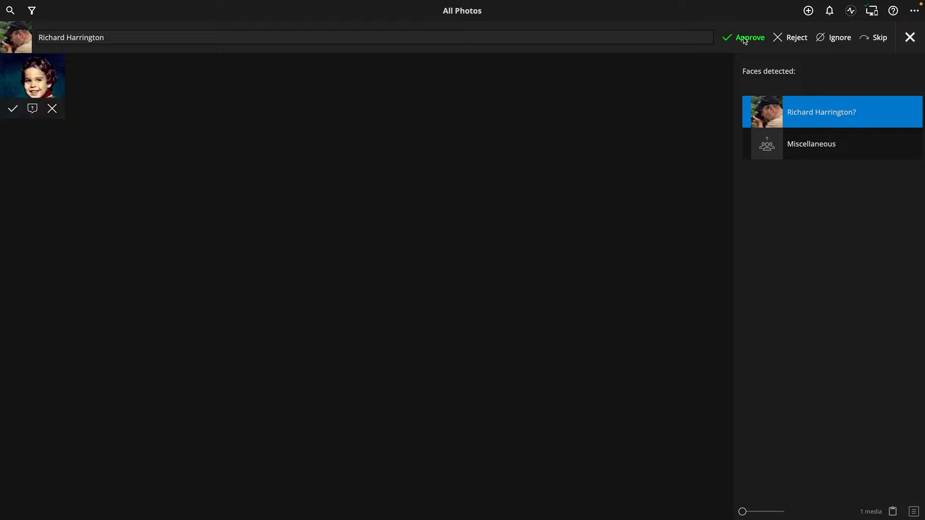
pyautogui.click(744, 39)
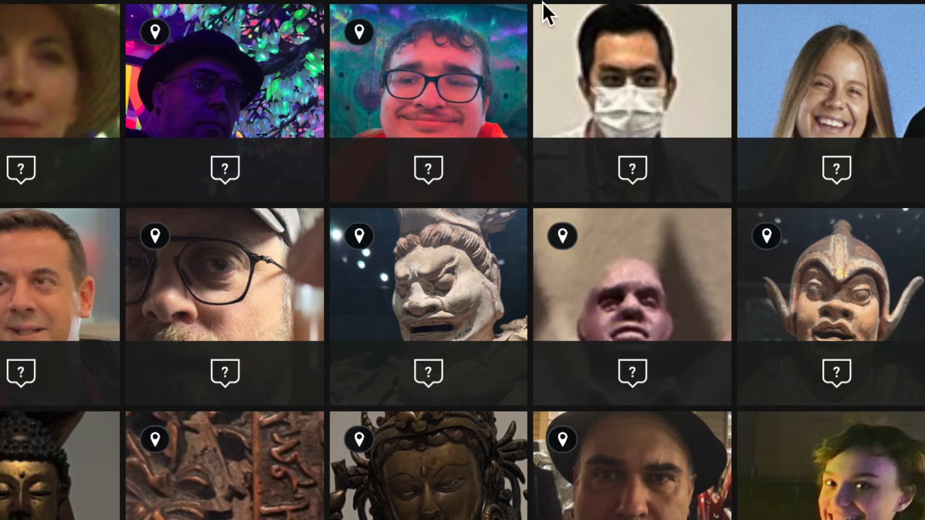
# Step: Tag the unidentified face of the young man with glasses and a red jacket with the first suggested name
pyautogui.click(412, 90)
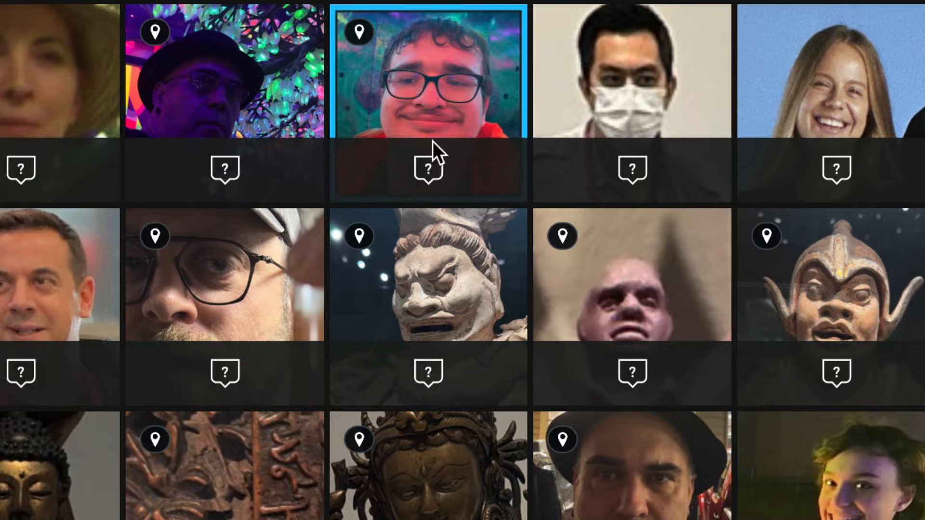
pyautogui.click(425, 168)
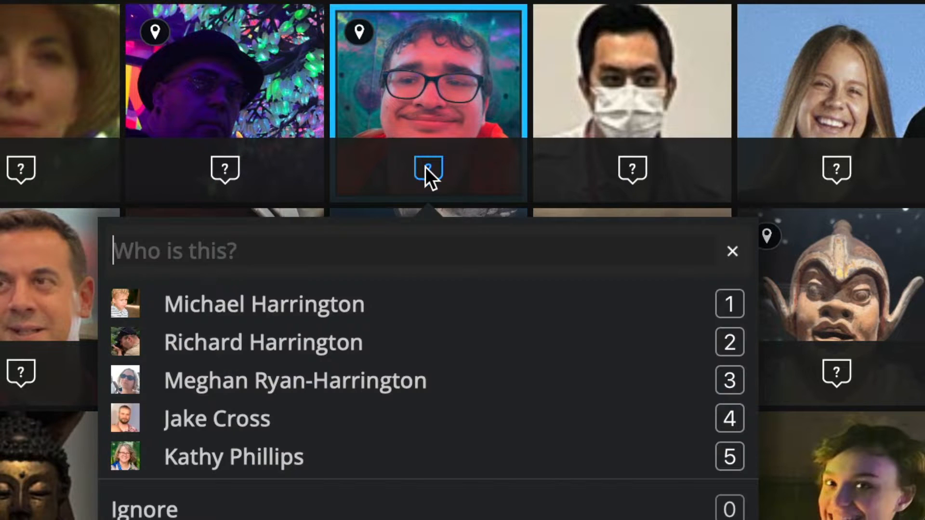
pyautogui.click(342, 305)
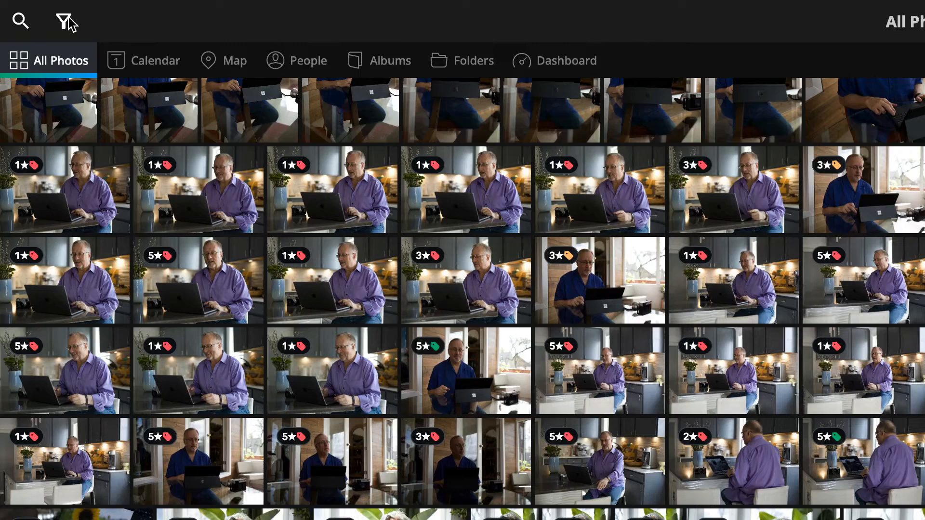
# Step: Filter All Photos by person, finding the first family member by first name
pyautogui.click(64, 21)
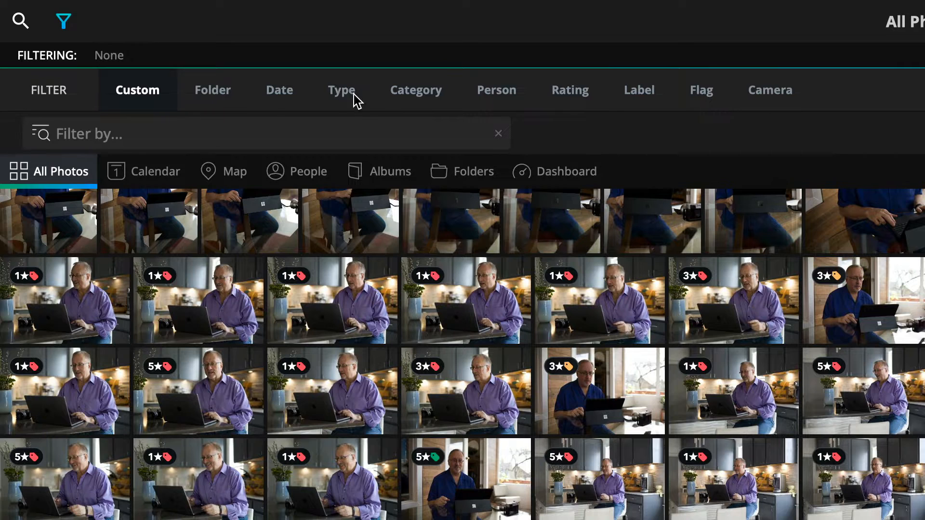
pyautogui.click(507, 94)
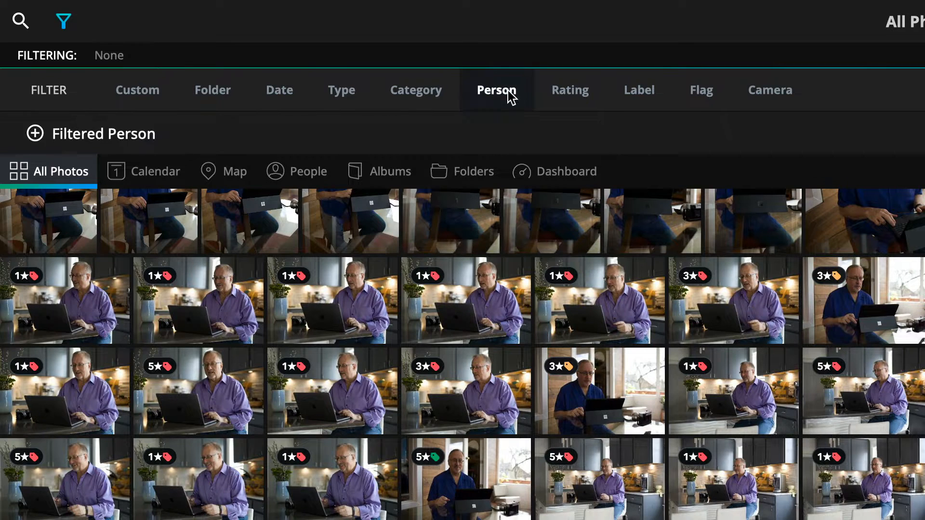
pyautogui.click(35, 135)
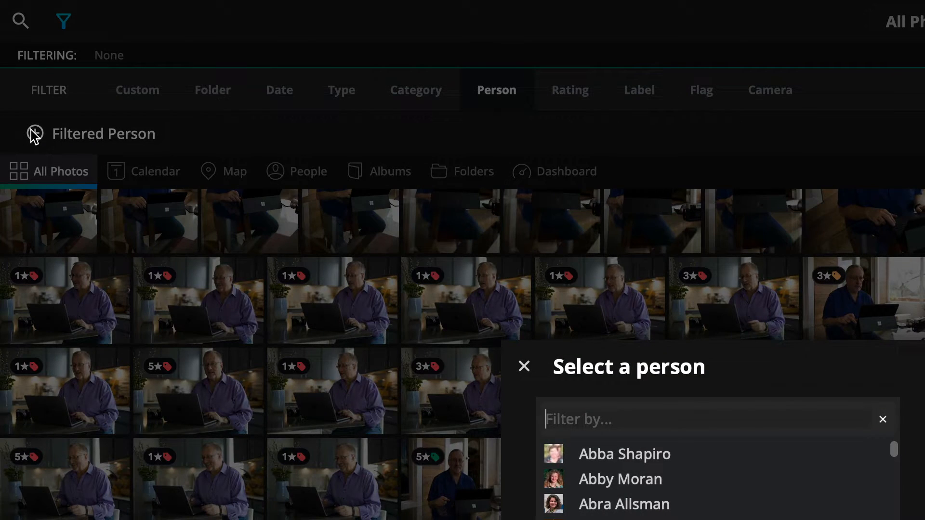
pyautogui.write('coll')
pyautogui.write('e')
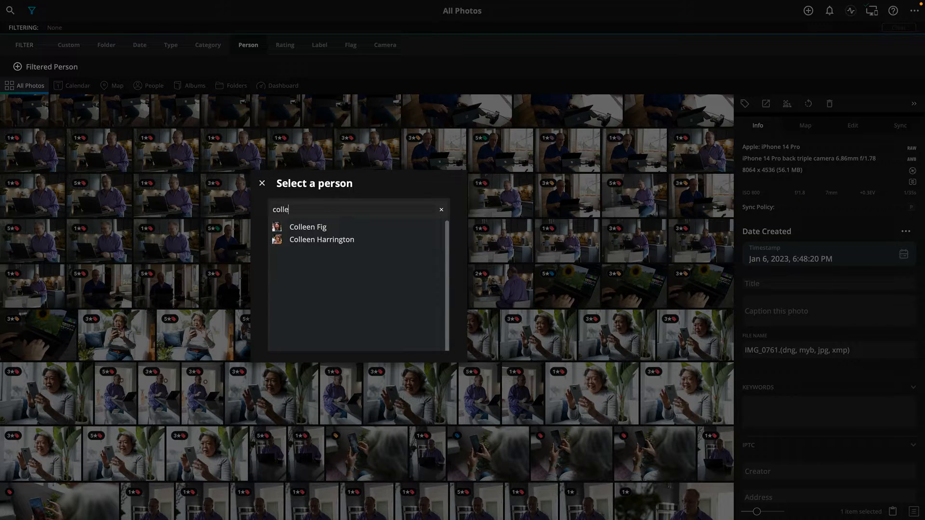
pyautogui.click(322, 239)
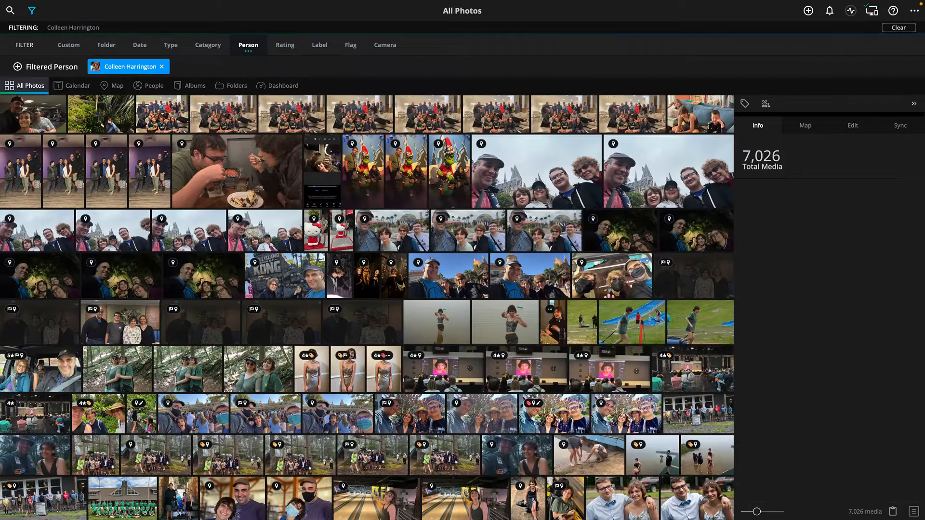
# Step: Add three more family members to the person filter, finding them by their shared surname
pyautogui.click(18, 67)
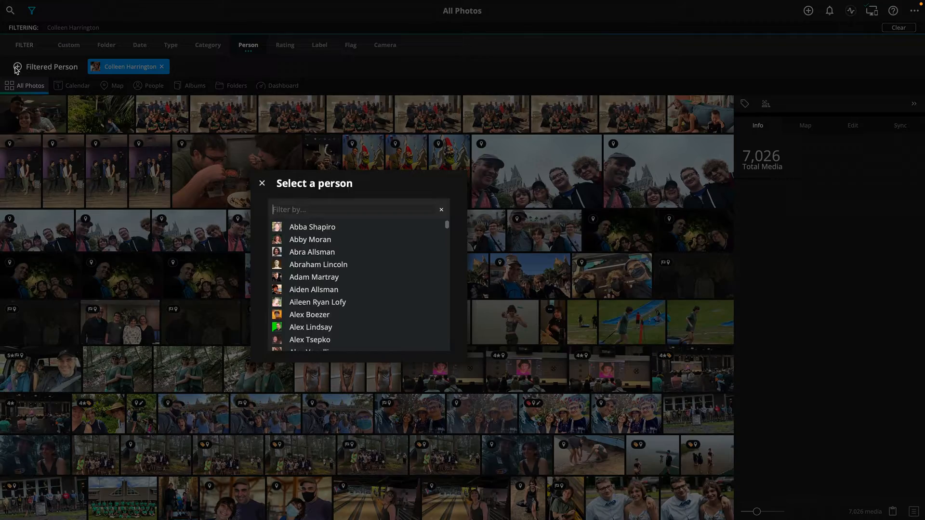
pyautogui.write('coll')
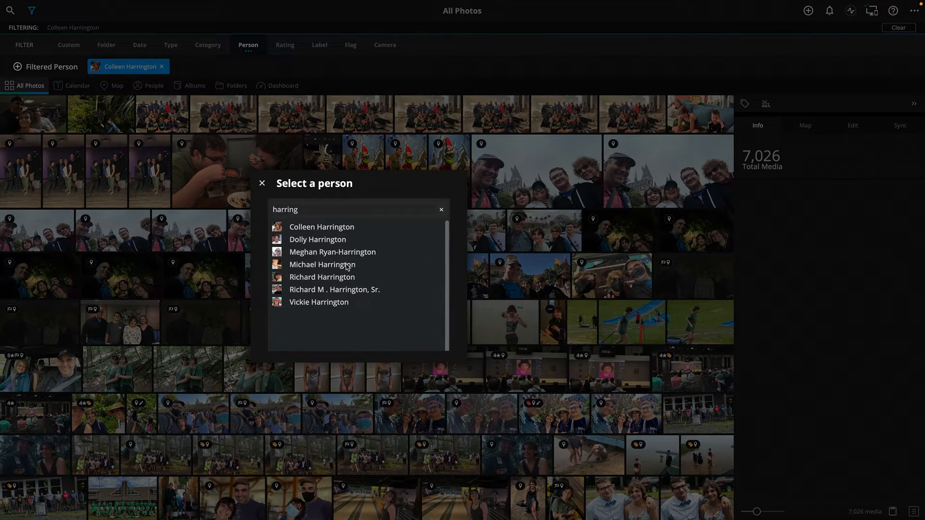
pyautogui.click(343, 264)
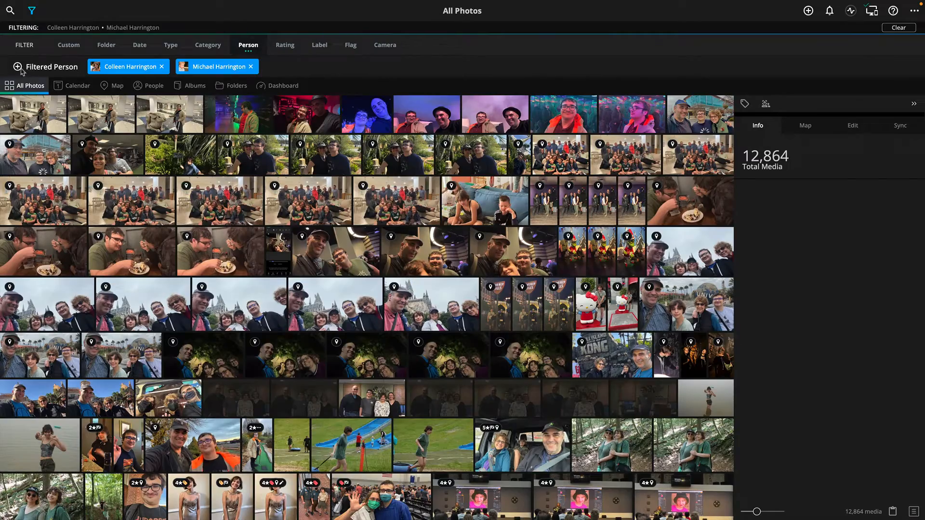
pyautogui.click(19, 68)
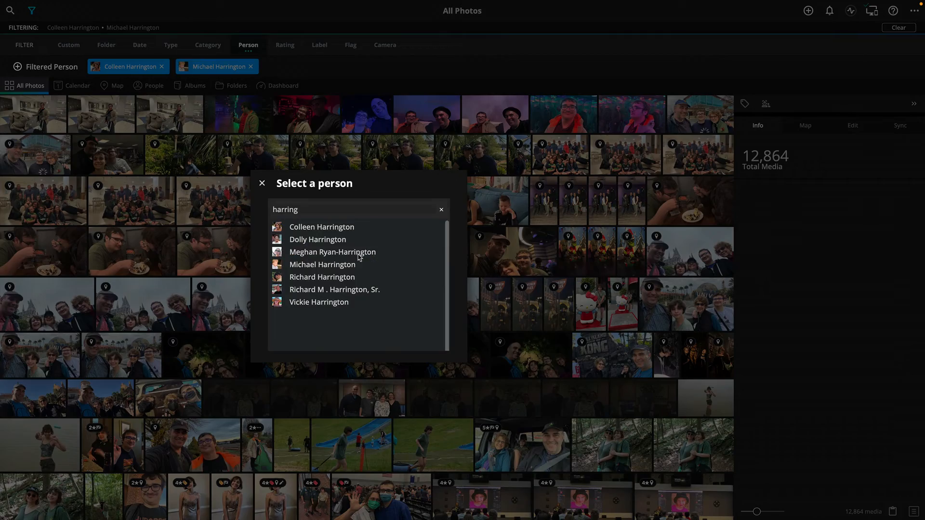
pyautogui.click(359, 253)
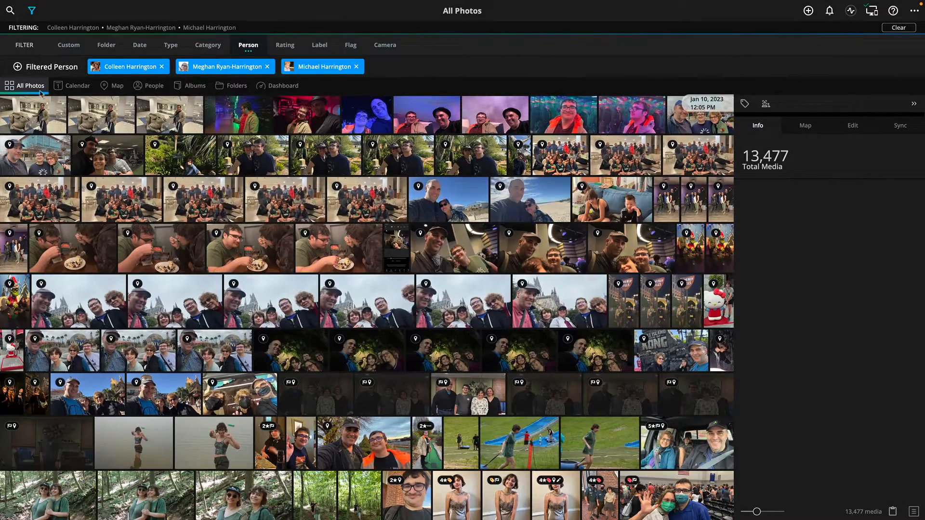
pyautogui.click(29, 70)
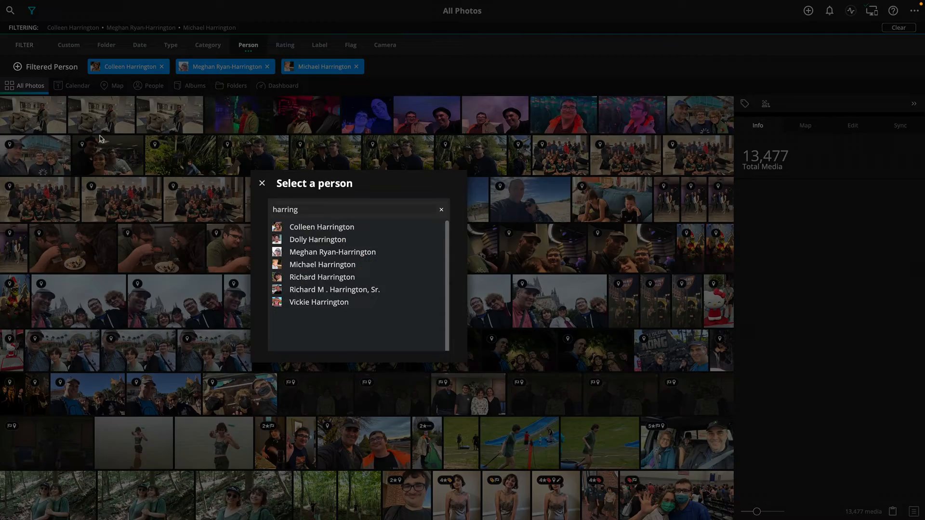
pyautogui.click(327, 278)
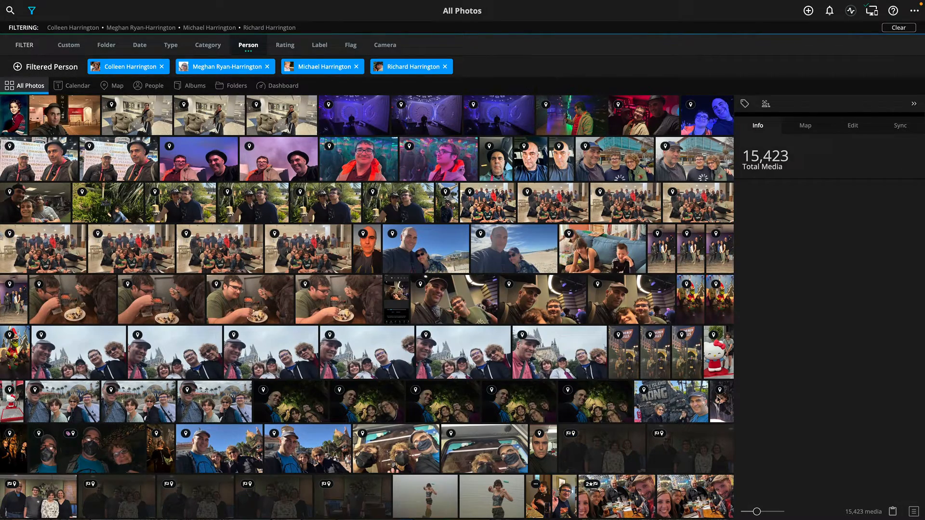
# Step: Reduce the thumbnail size and restrict the family photos to the date range Last year
pyautogui.moveTo(756, 512); pyautogui.dragTo(747, 512)
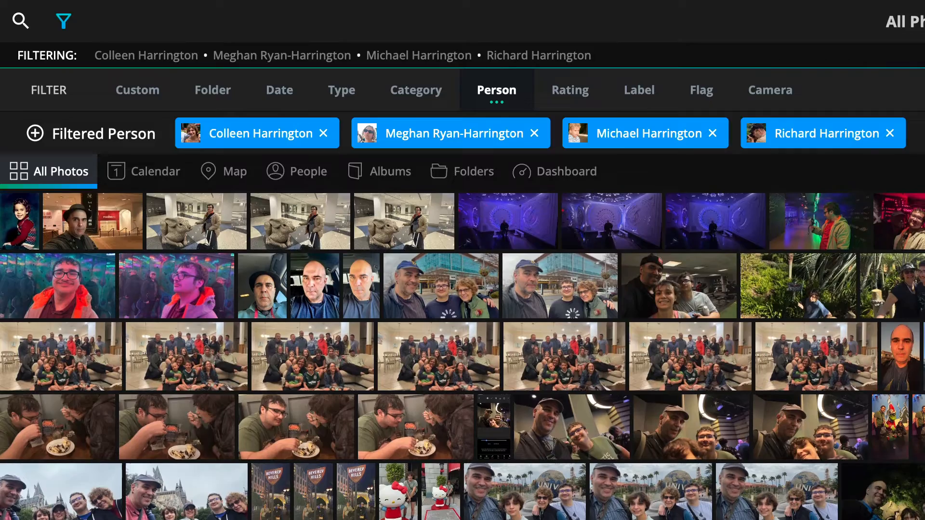
pyautogui.scroll(1, 334, 492)
pyautogui.scroll(-1, 334, 491)
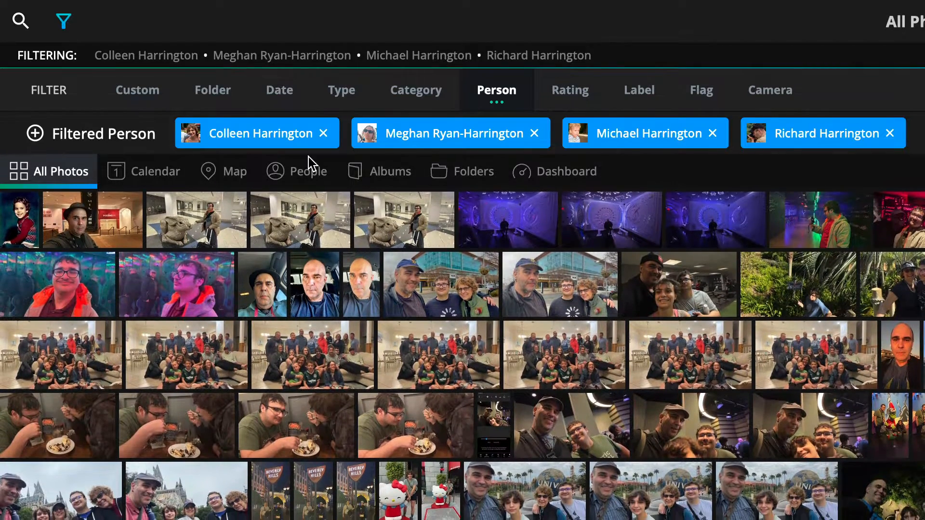
pyautogui.click(283, 90)
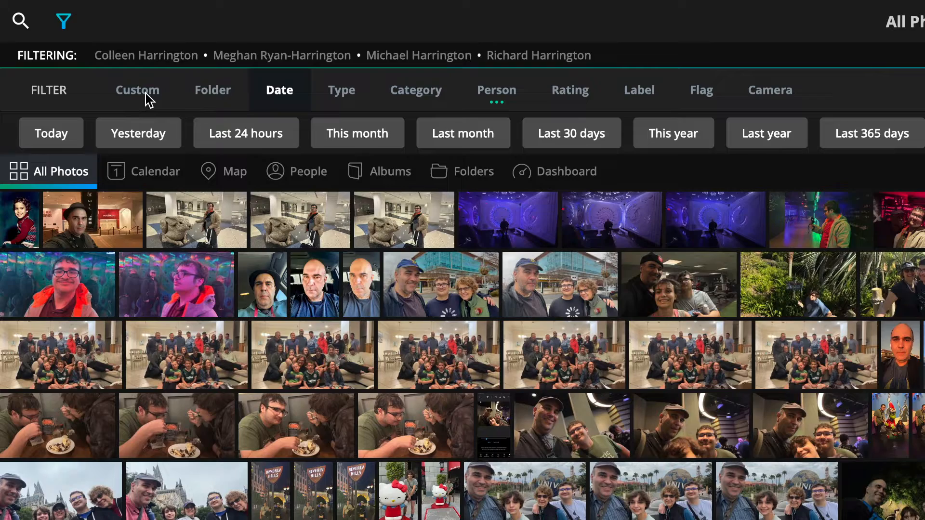
pyautogui.click(754, 140)
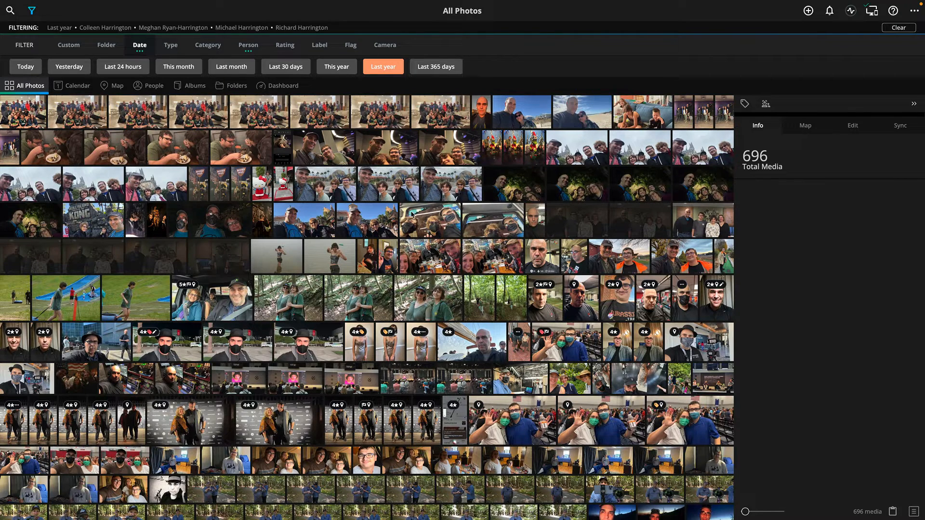
# Step: Select all the filtered photos and add them to a new top-level album named "Photo Book 2022"
pyautogui.hotkey('ctrl', 'a')
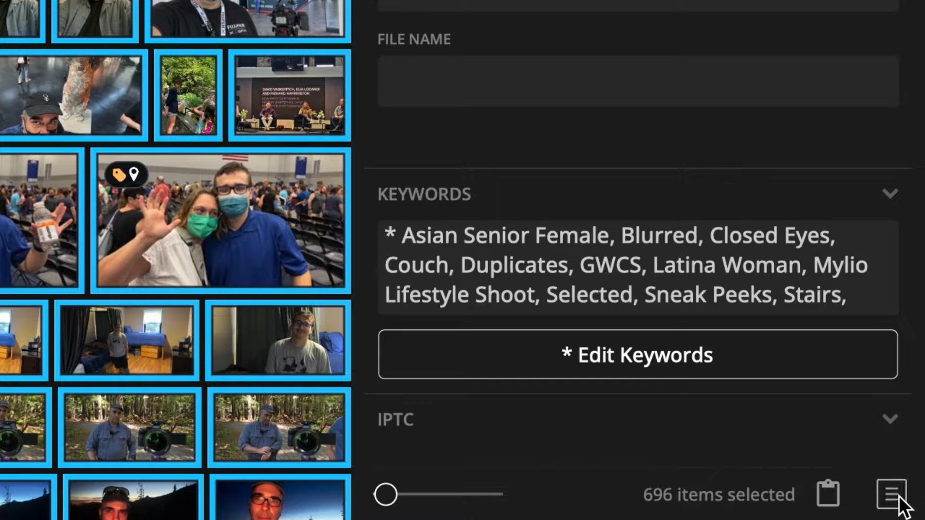
pyautogui.click(899, 496)
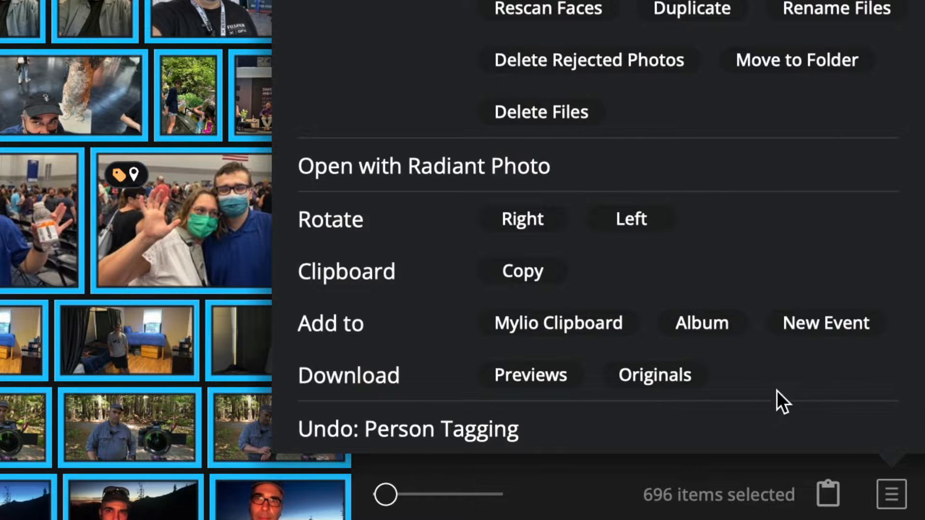
pyautogui.click(711, 322)
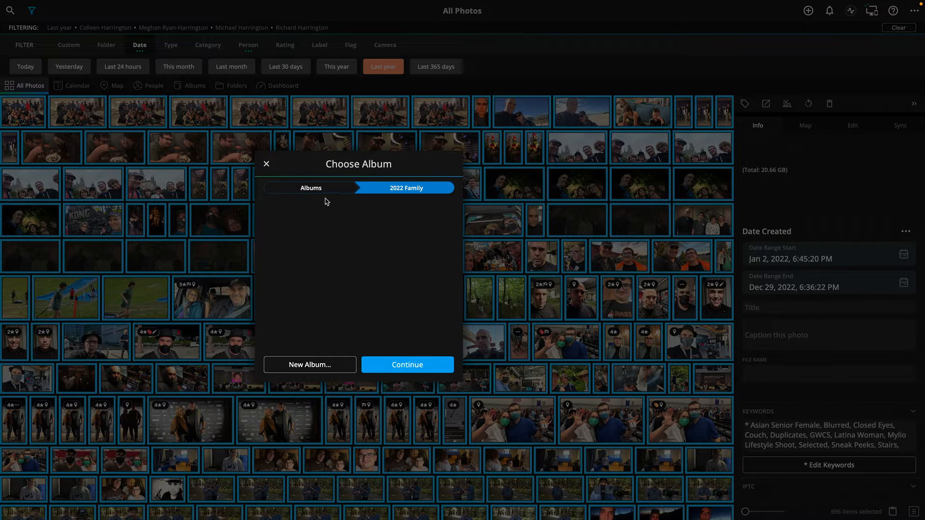
pyautogui.click(308, 190)
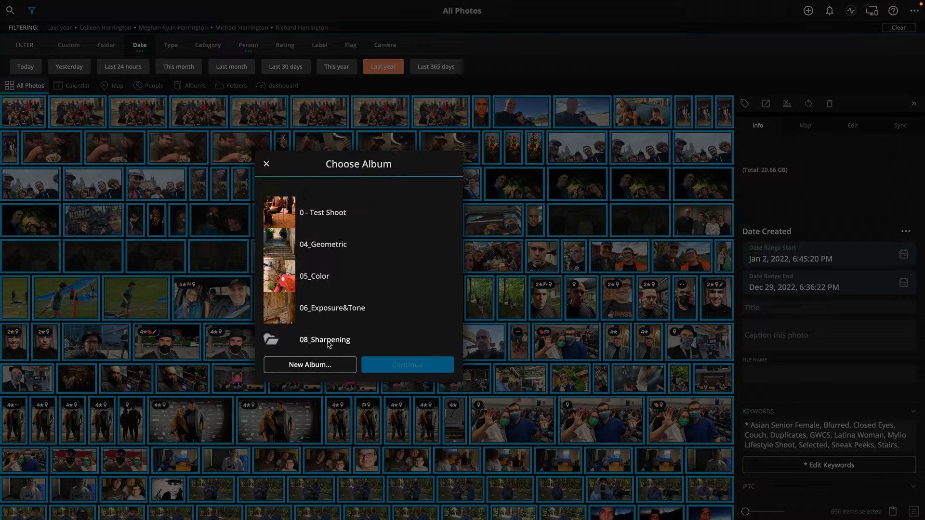
pyautogui.click(315, 365)
pyautogui.write('Photo B')
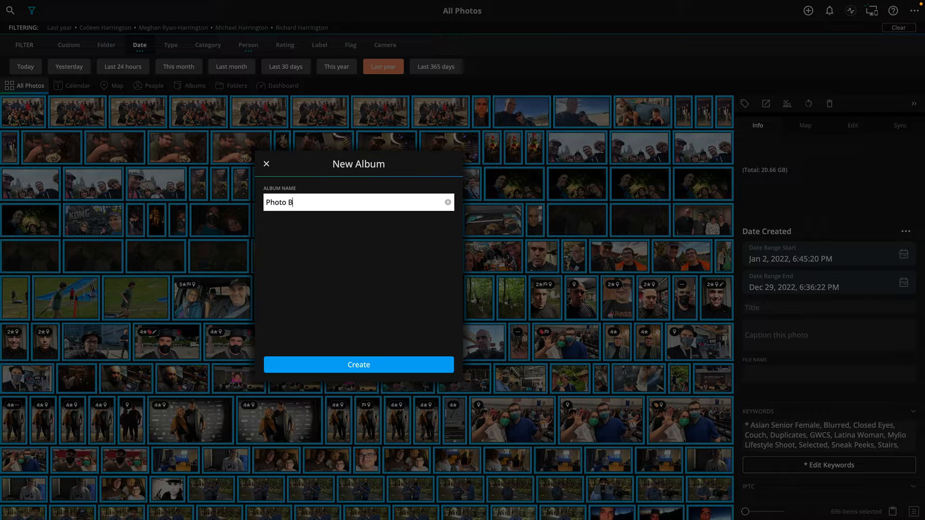
pyautogui.write('ook 2022')
pyautogui.click(374, 365)
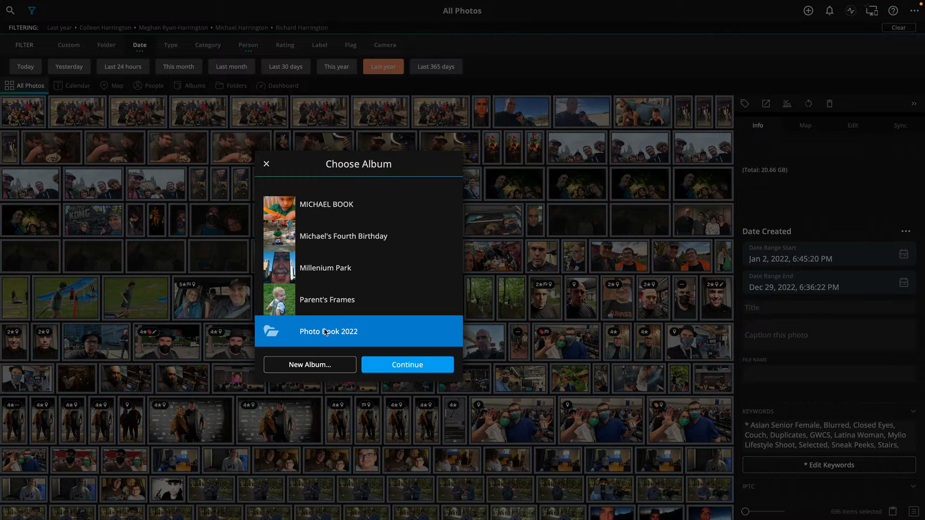
pyautogui.click(401, 366)
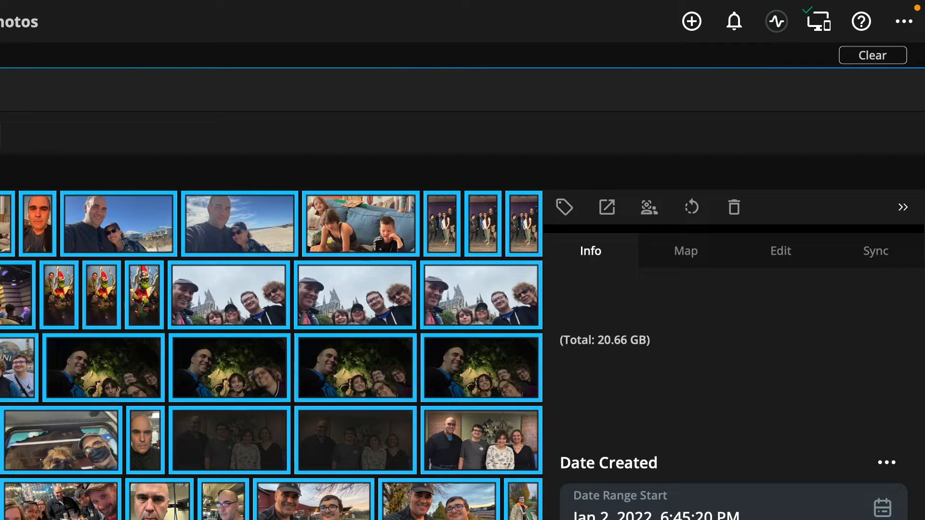
pyautogui.scroll(1, 424, 322)
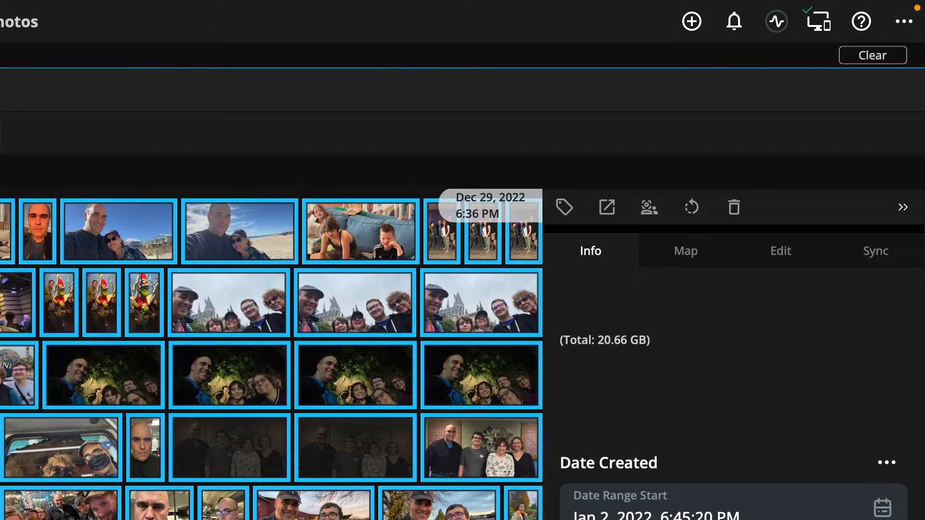
# Step: Clear all active photo filters, switch to the albums overview and hide the filter options
pyautogui.click(866, 55)
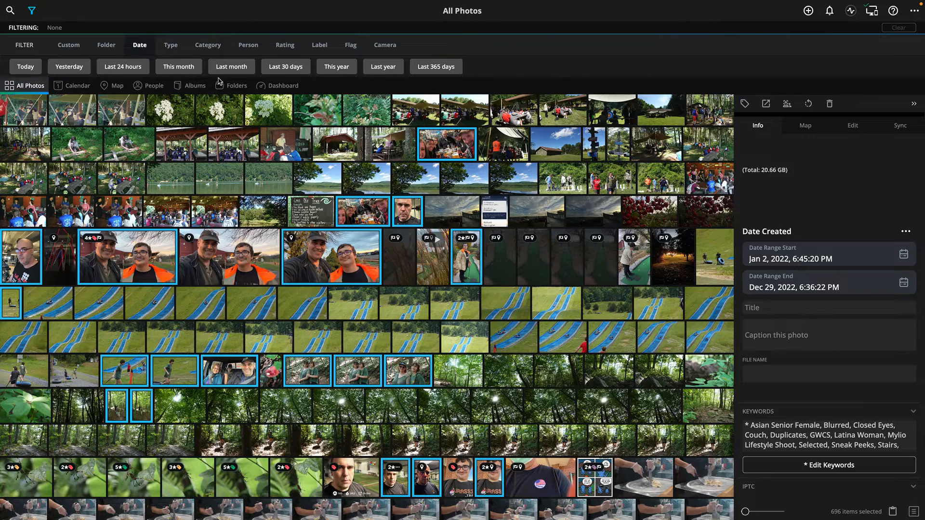
pyautogui.click(198, 89)
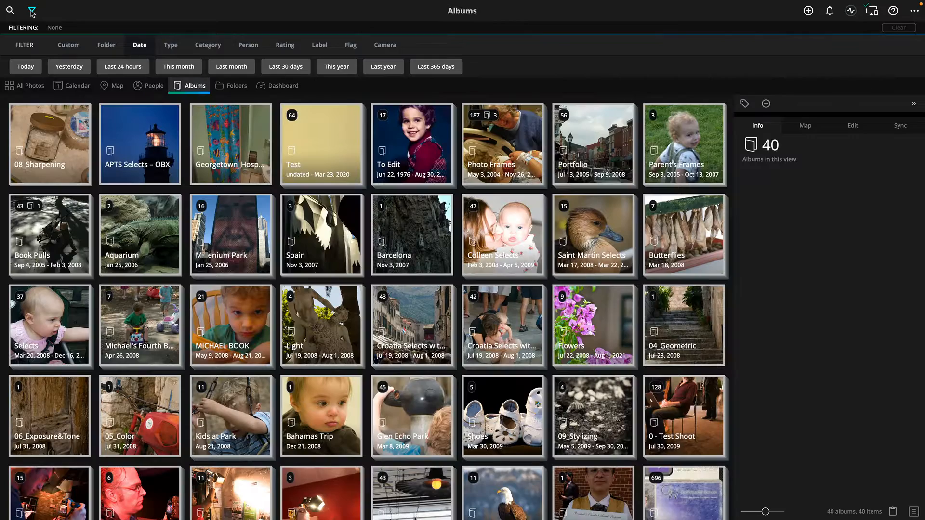
pyautogui.click(31, 12)
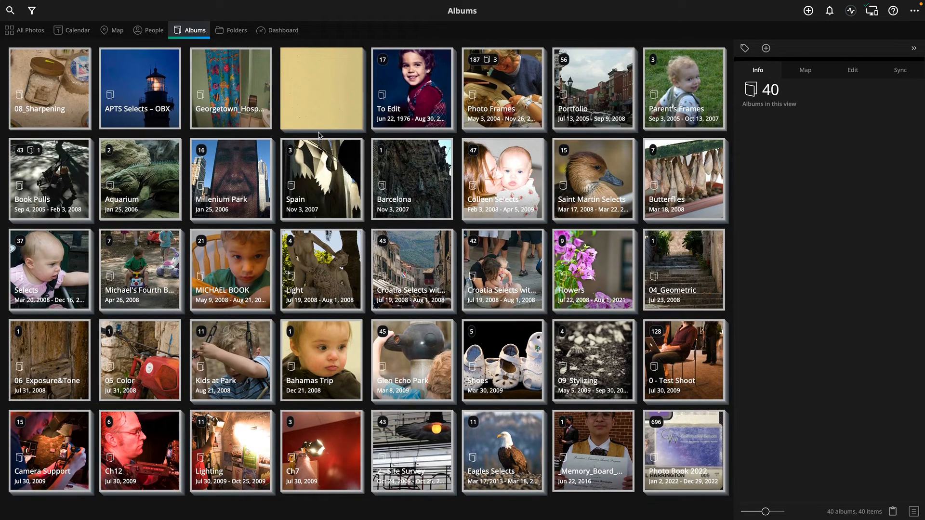
# Step: Check the albums' sort order, and open the Photo Book 2022 album with small thumbnails
pyautogui.click(915, 11)
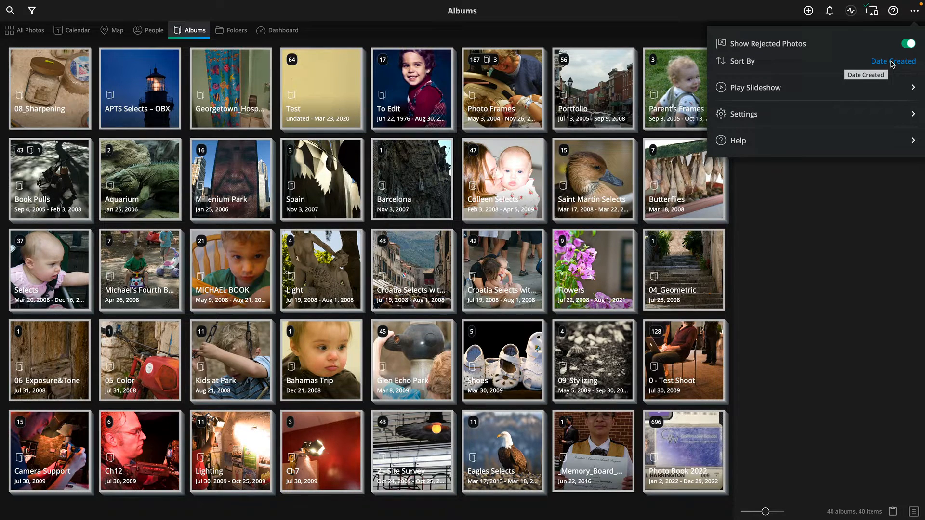
pyautogui.click(829, 247)
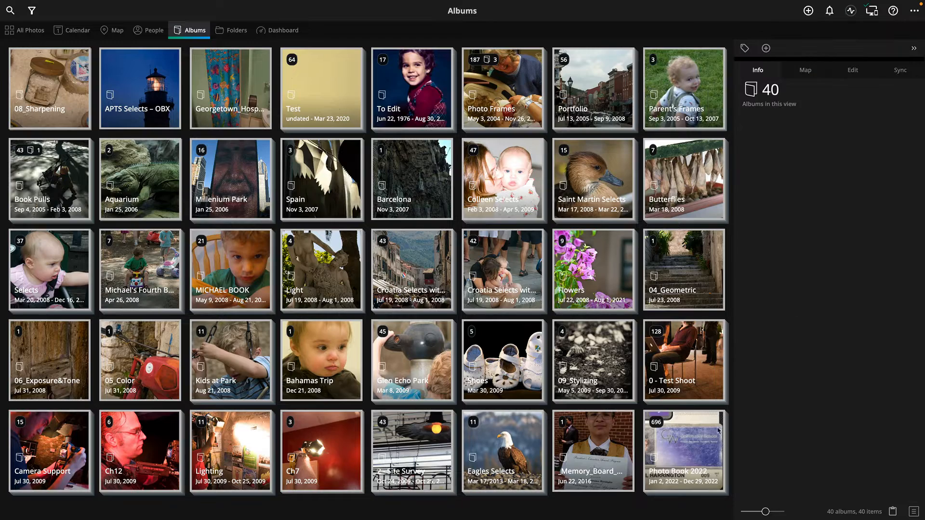
pyautogui.click(682, 442)
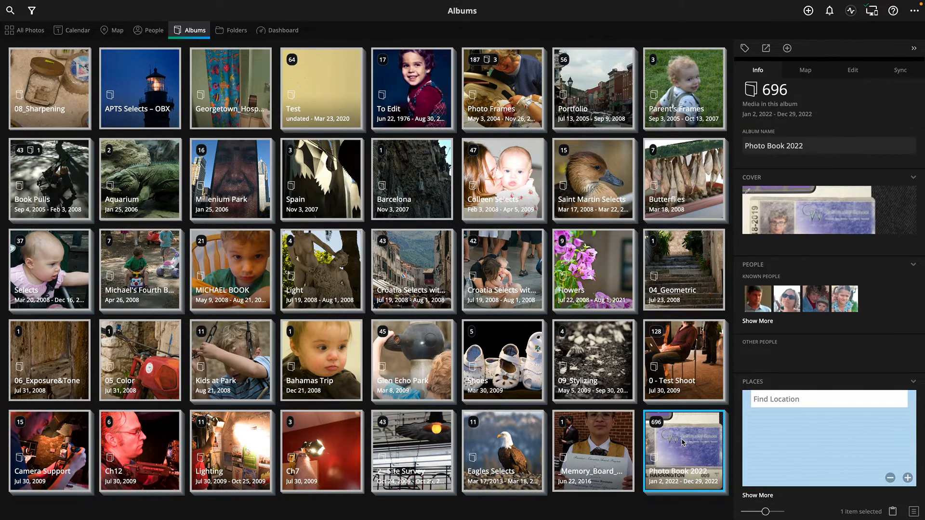
pyautogui.doubleClick(682, 442)
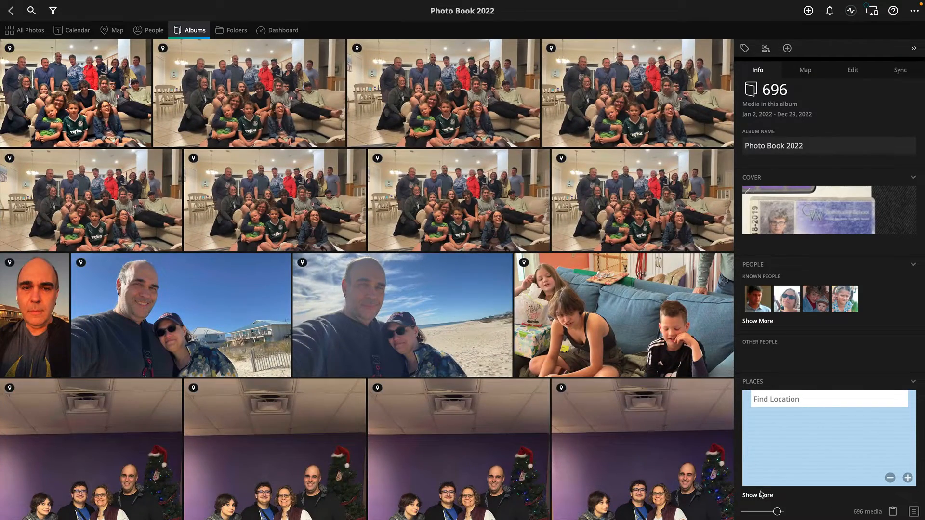
pyautogui.moveTo(776, 511); pyautogui.dragTo(747, 513)
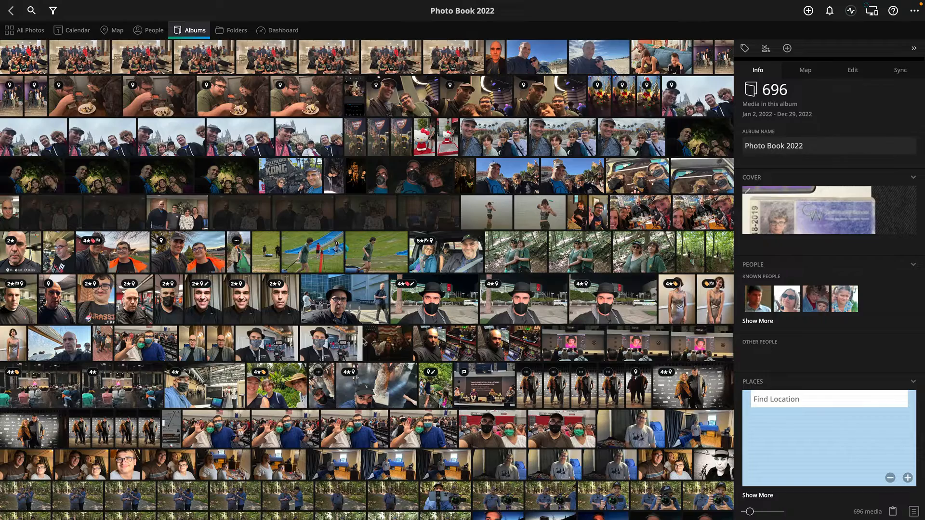
# Step: Look through the whole Photo Book 2022 album for images that do not belong in the photo book
pyautogui.scroll(2, 352, 335)
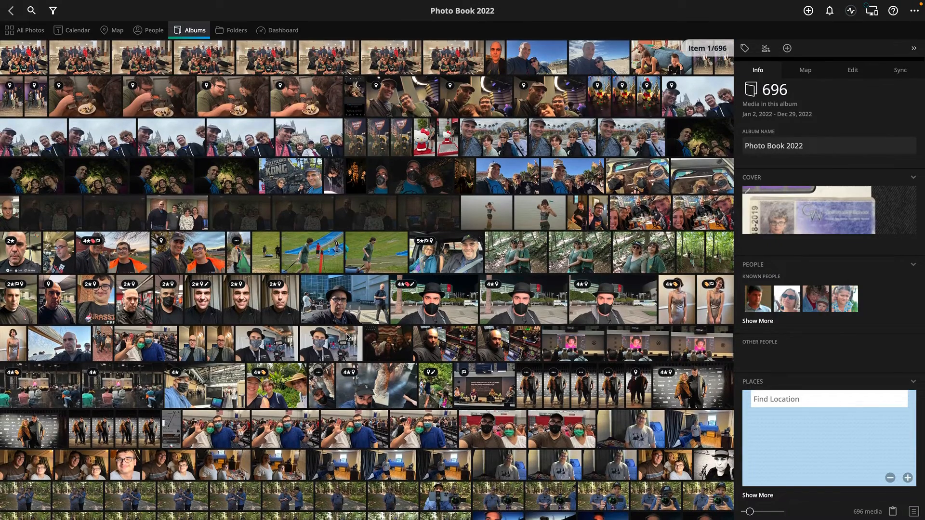
pyautogui.scroll(-6, 348, 336)
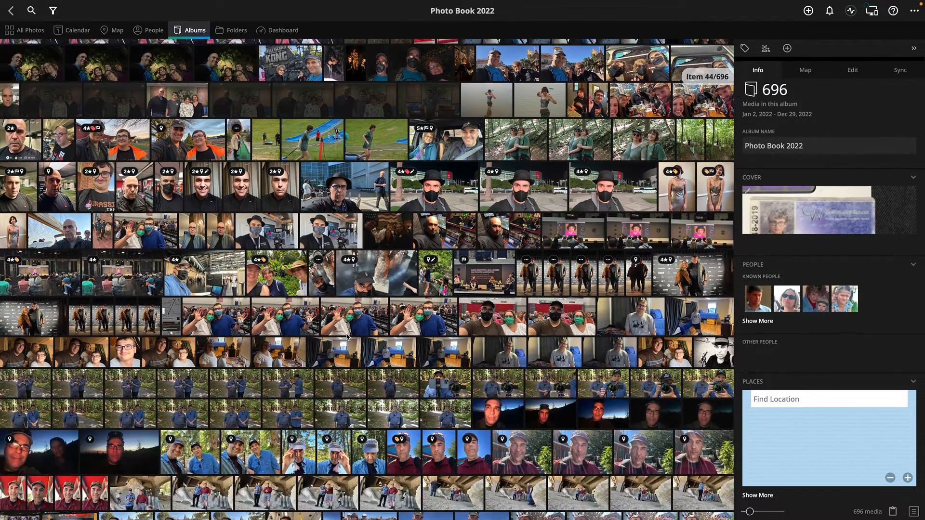
pyautogui.scroll(-1, 347, 336)
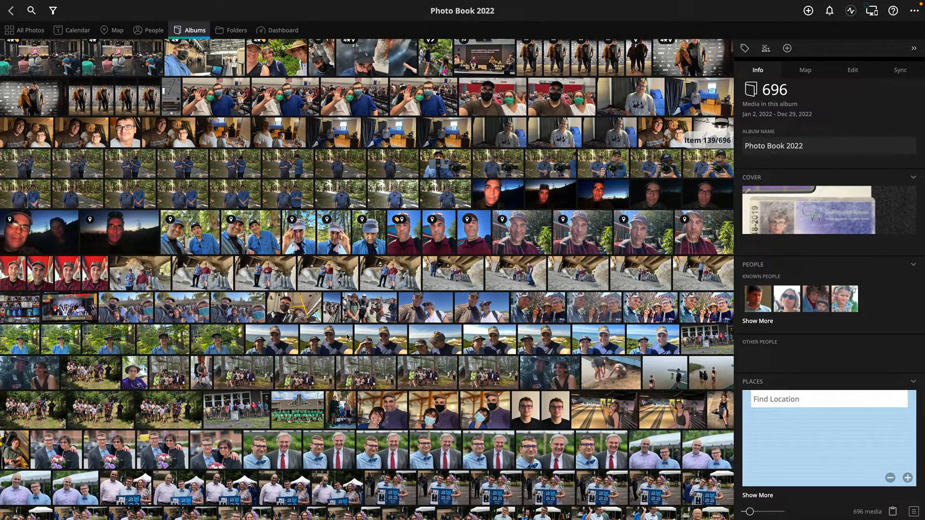
pyautogui.scroll(-5, 347, 336)
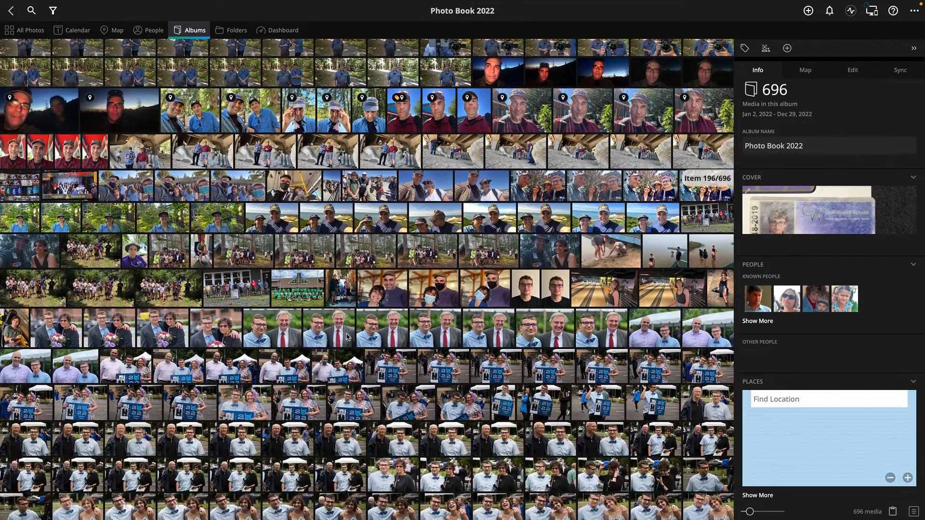
pyautogui.scroll(-8, 347, 336)
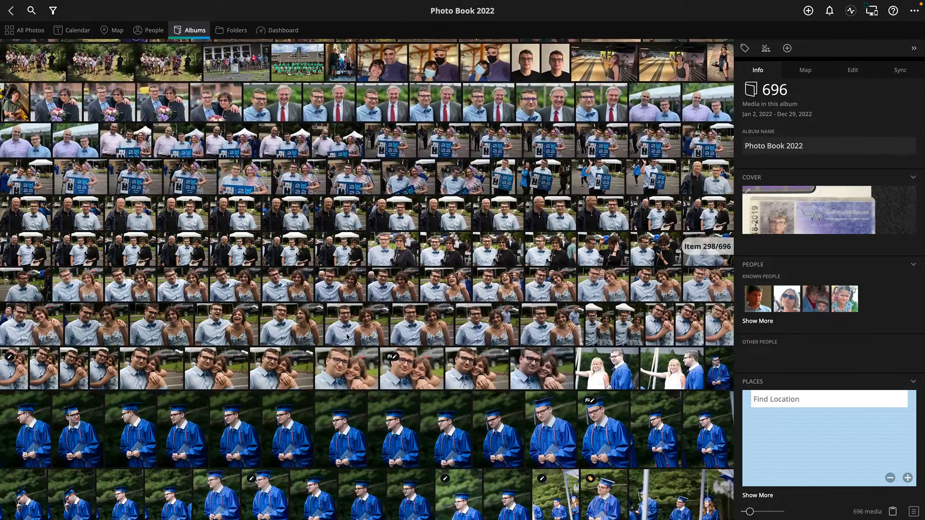
pyautogui.scroll(-1, 346, 336)
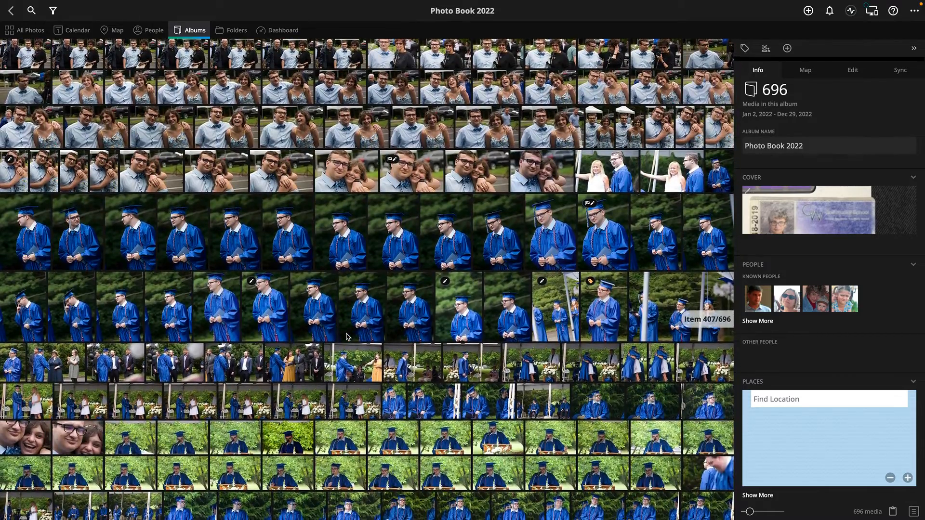
pyautogui.scroll(2, 347, 336)
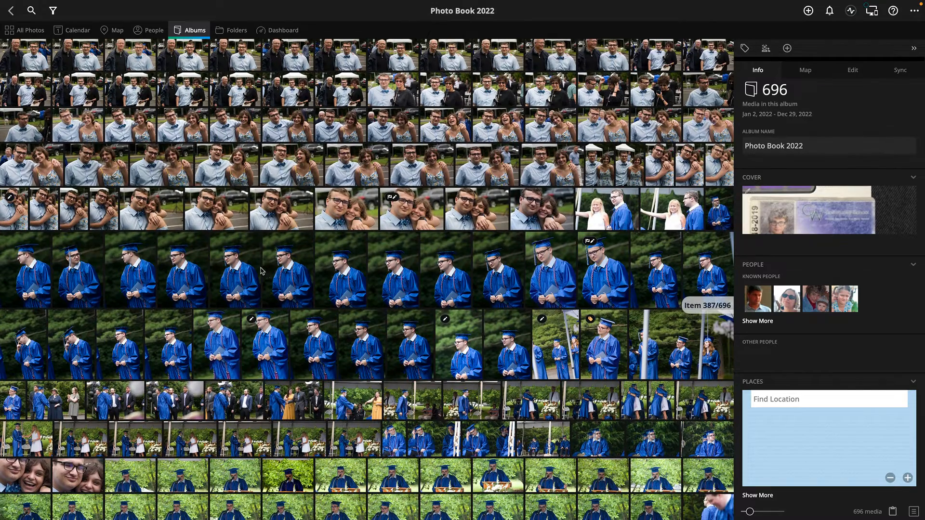
pyautogui.scroll(4, 261, 270)
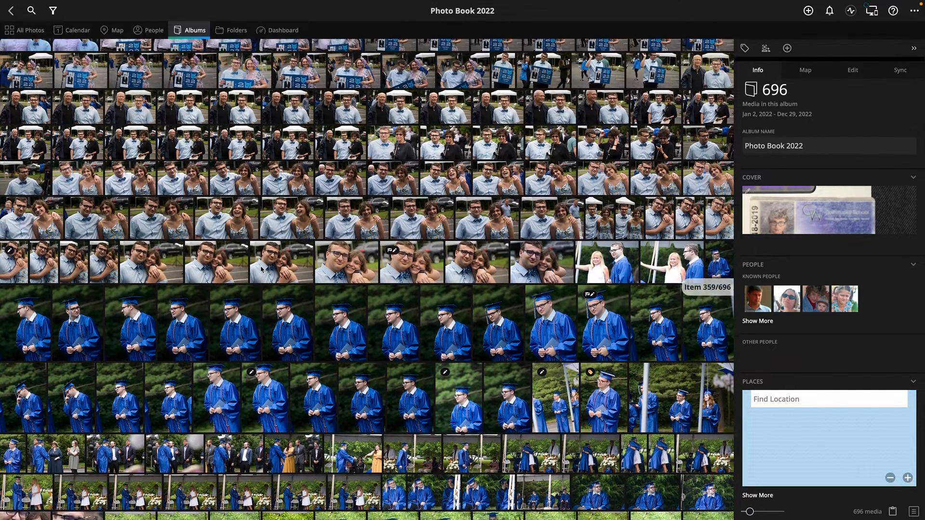
pyautogui.scroll(3, 261, 270)
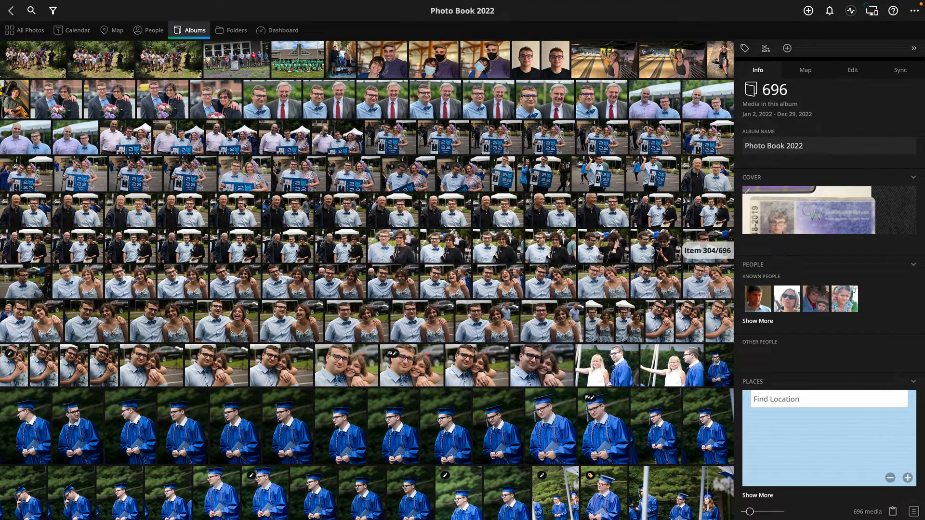
pyautogui.scroll(-15, 244, 205)
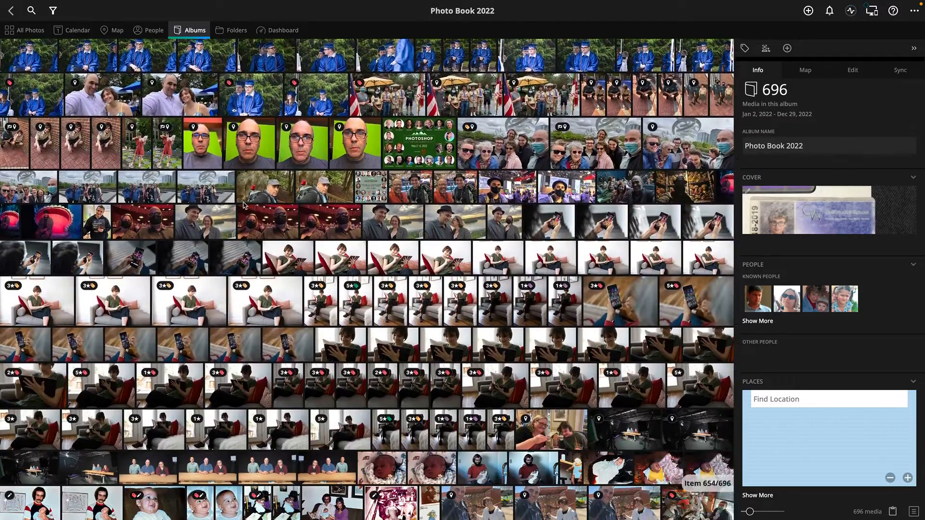
pyautogui.scroll(-5, 244, 204)
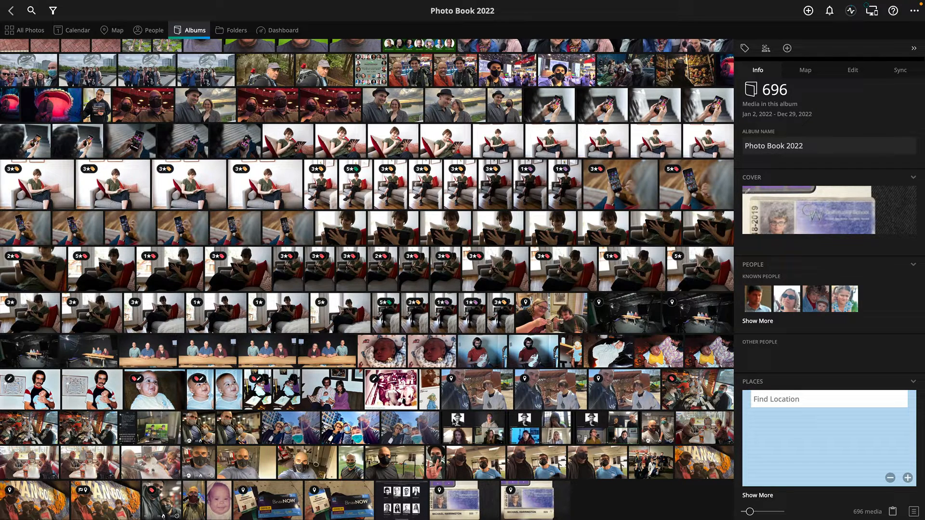
# Step: Remove the three video-call screenshots, the portrait grid, the two ID card photos and the two event badge photos from the album
pyautogui.click(465, 424)
pyautogui.keyDown('ctrl'); pyautogui.click(537, 426); pyautogui.keyUp('ctrl')
pyautogui.keyDown('ctrl'); pyautogui.click(599, 428); pyautogui.keyUp('ctrl')
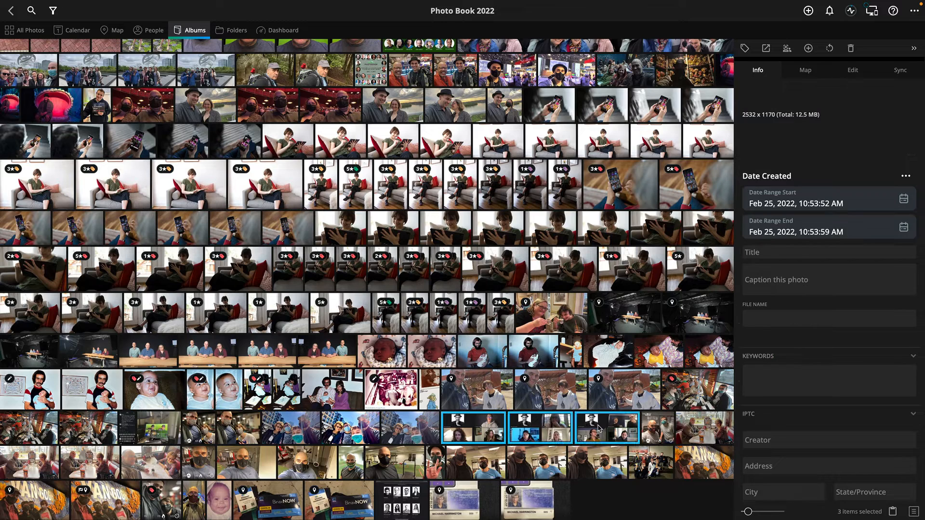
pyautogui.keyDown('ctrl'); pyautogui.click(407, 512); pyautogui.keyUp('ctrl')
pyautogui.keyDown('ctrl'); pyautogui.click(446, 509); pyautogui.keyUp('ctrl')
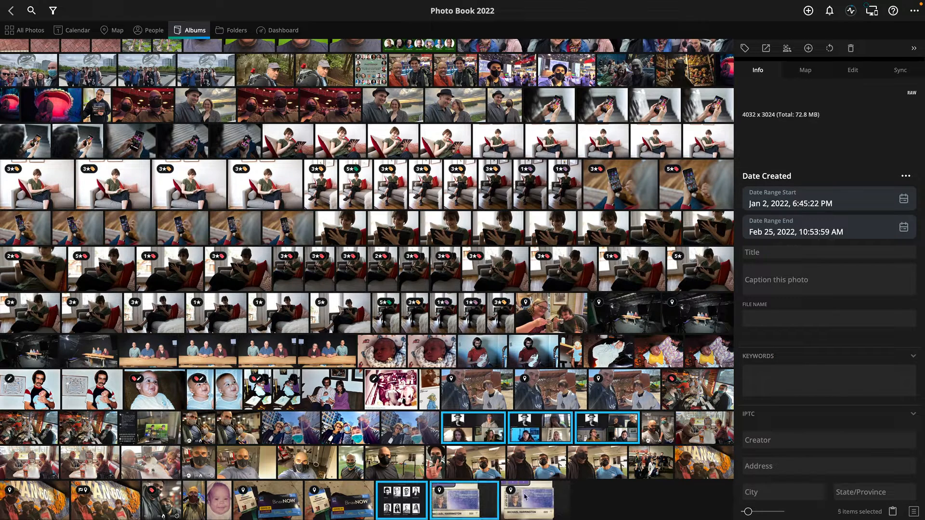
pyautogui.keyDown('ctrl'); pyautogui.click(526, 496); pyautogui.keyUp('ctrl')
pyautogui.keyDown('ctrl'); pyautogui.click(348, 508); pyautogui.keyUp('ctrl')
pyautogui.keyDown('ctrl'); pyautogui.click(275, 508); pyautogui.keyUp('ctrl')
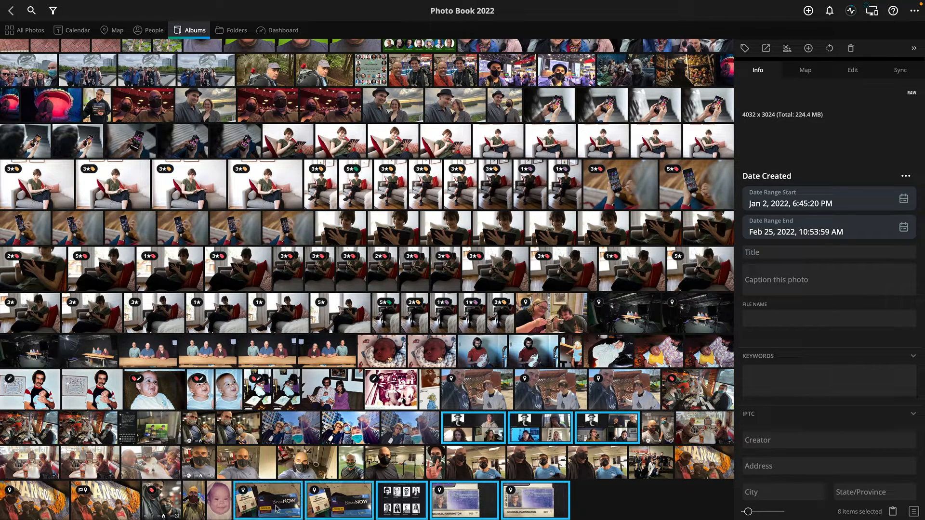
pyautogui.scroll(1, 212, 448)
pyautogui.scroll(1, 213, 448)
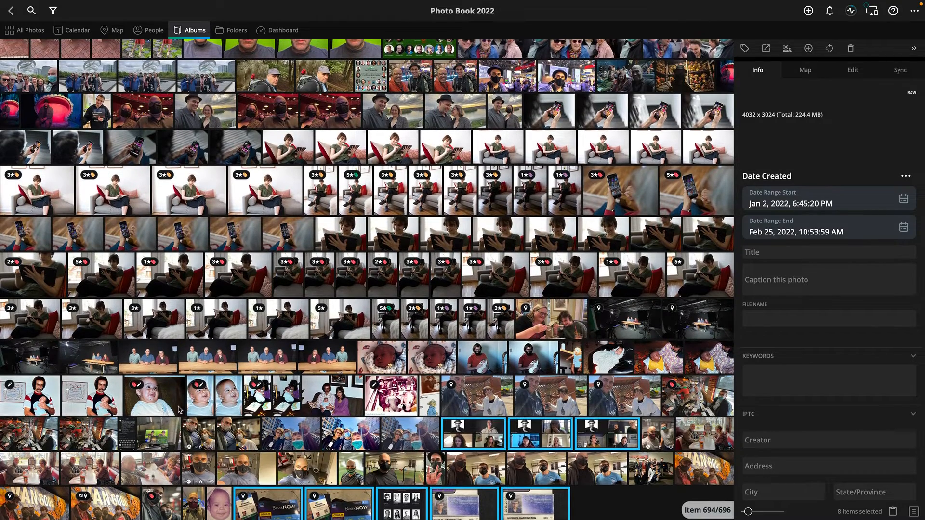
pyautogui.press('Delete')
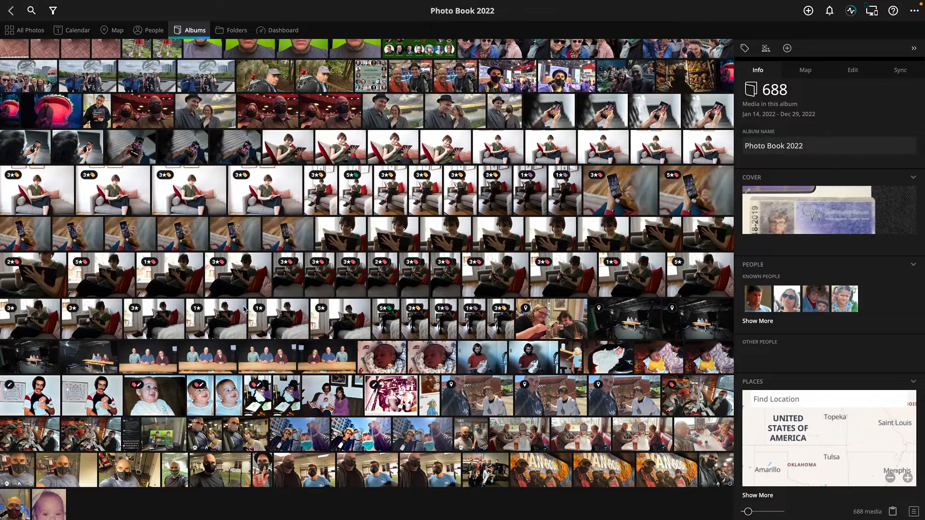
# Step: Remove the green Photoshop event graphic and the small portrait collage near it from the album
pyautogui.scroll(5, 245, 309)
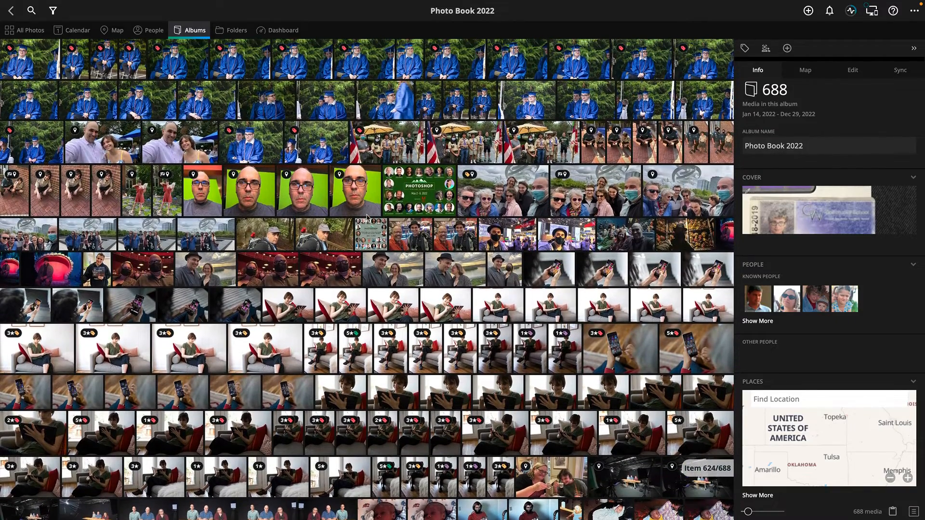
pyautogui.click(372, 230)
pyautogui.keyDown('ctrl'); pyautogui.click(412, 198); pyautogui.keyUp('ctrl')
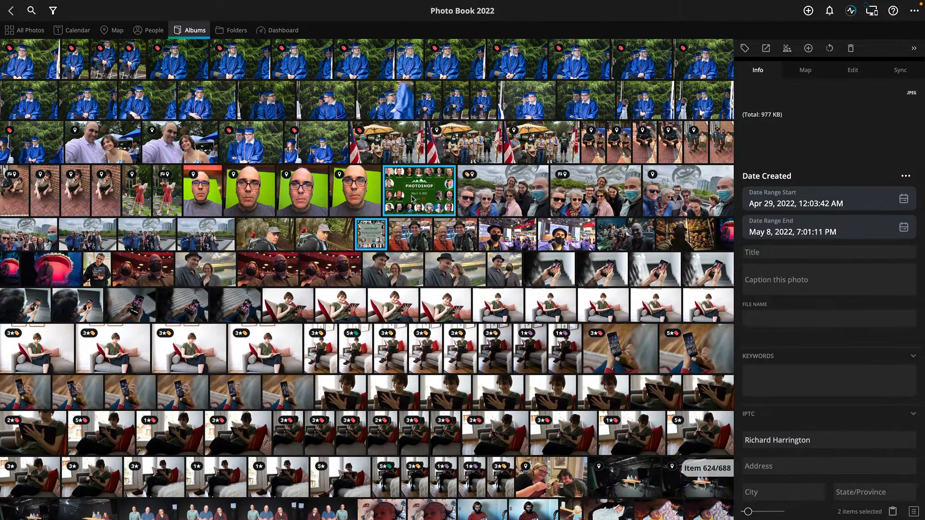
pyautogui.press('Delete')
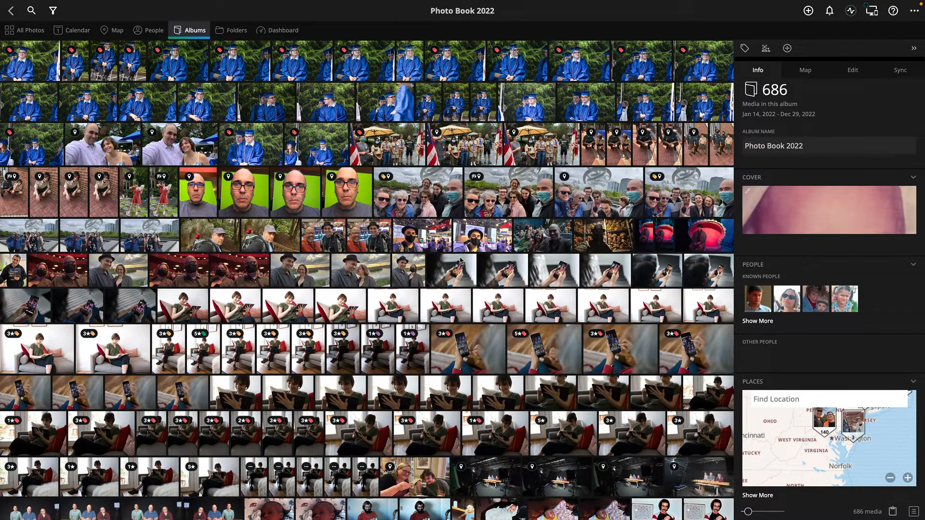
# Step: Remove the run of nine dark phone close-ups and the four rated photos of a phone held over a wooden floor
pyautogui.click(456, 267)
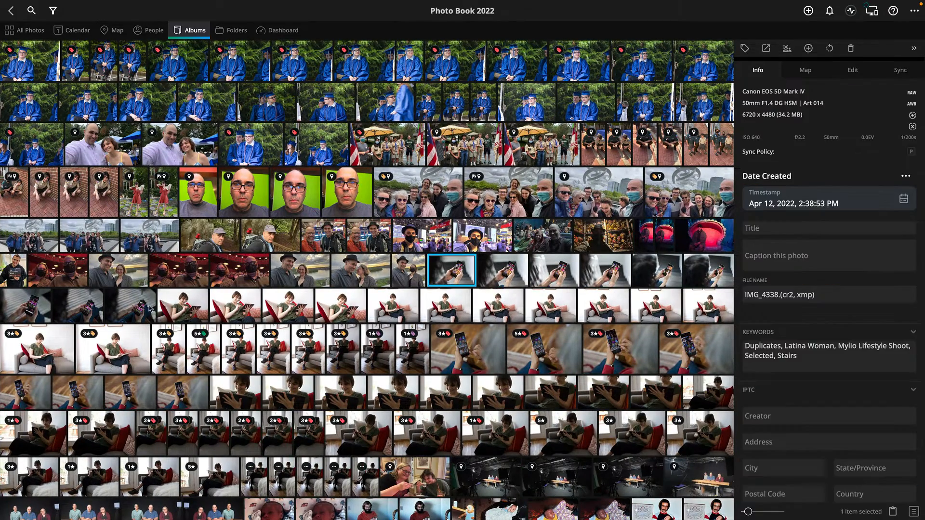
pyautogui.keyDown('shift'); pyautogui.click(133, 310); pyautogui.keyUp('shift')
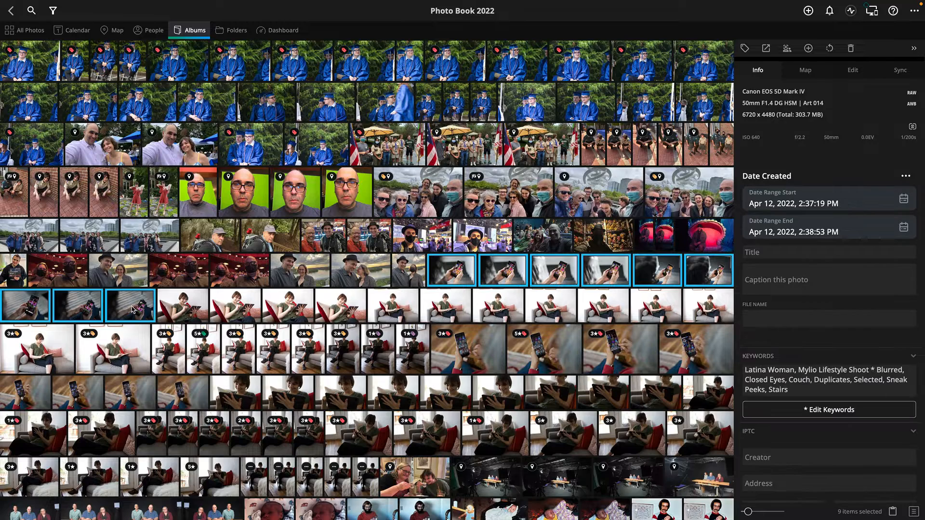
pyautogui.keyDown('ctrl'); pyautogui.click(490, 354); pyautogui.keyUp('ctrl')
pyautogui.keyDown('ctrl'); pyautogui.click(552, 351); pyautogui.keyUp('ctrl')
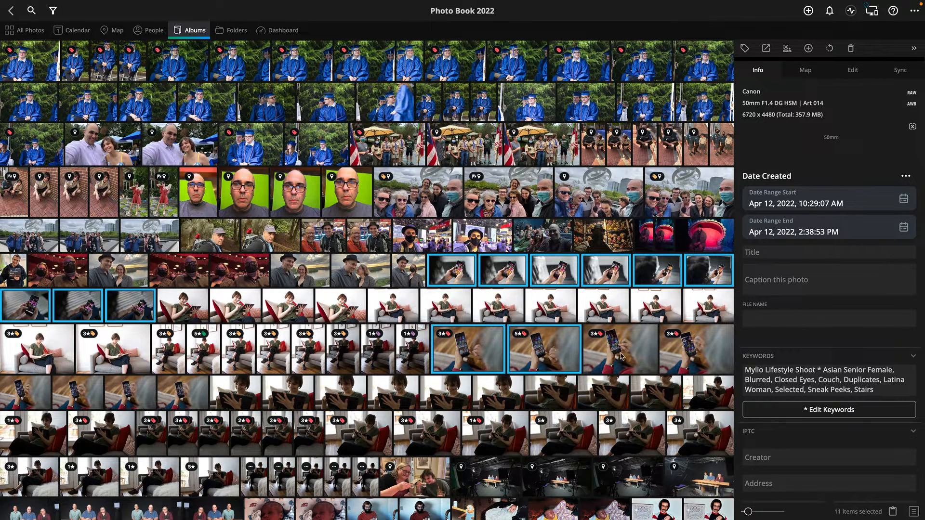
pyautogui.keyDown('ctrl'); pyautogui.click(623, 357); pyautogui.keyUp('ctrl')
pyautogui.keyDown('ctrl'); pyautogui.click(691, 357); pyautogui.keyUp('ctrl')
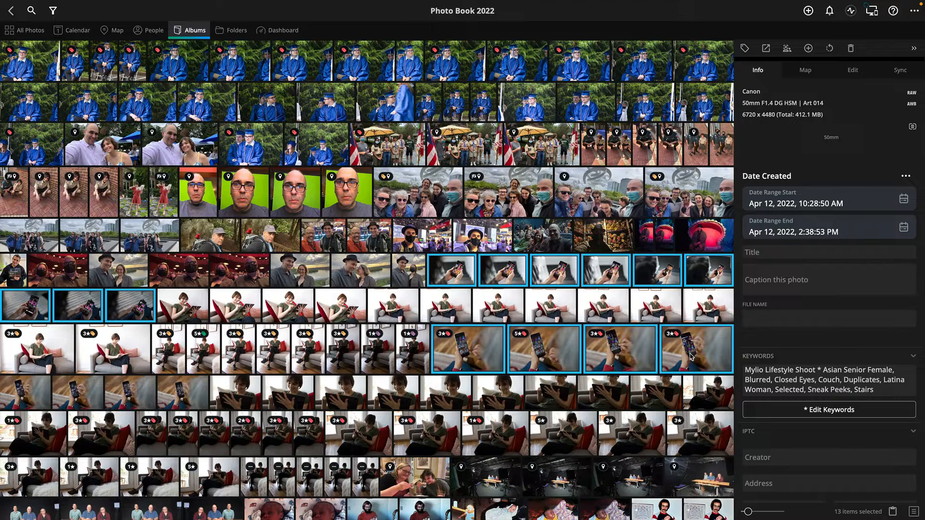
pyautogui.press('Delete')
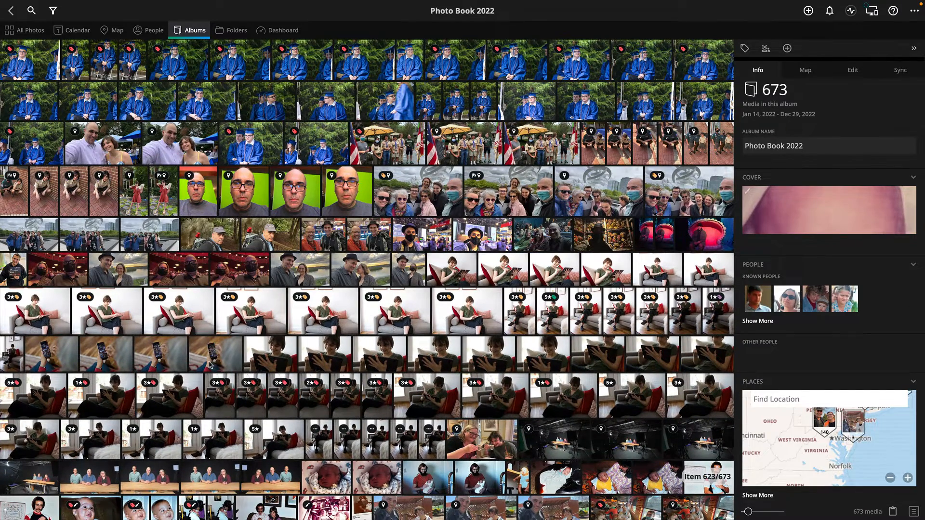
# Step: View one of the remaining phone-in-hand photos at full size to examine its face tags, and return to the album
pyautogui.click(211, 364)
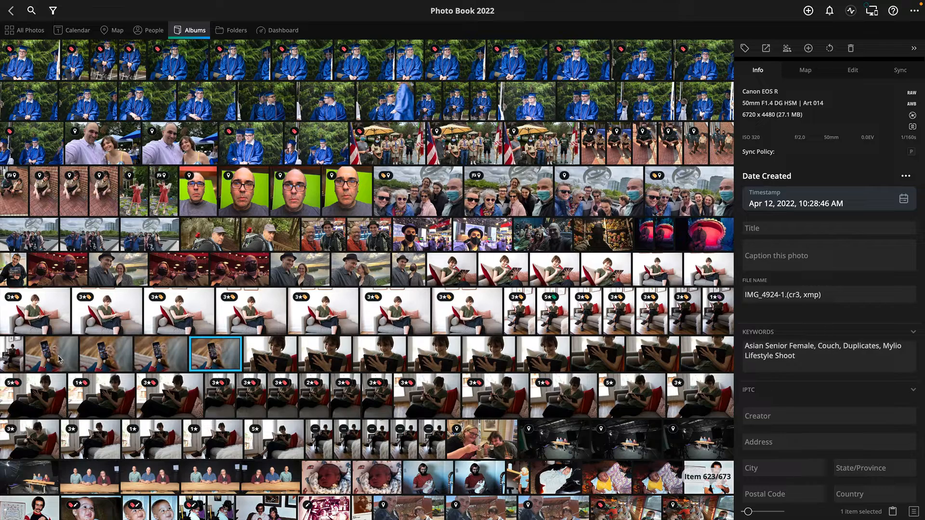
pyautogui.doubleClick(212, 359)
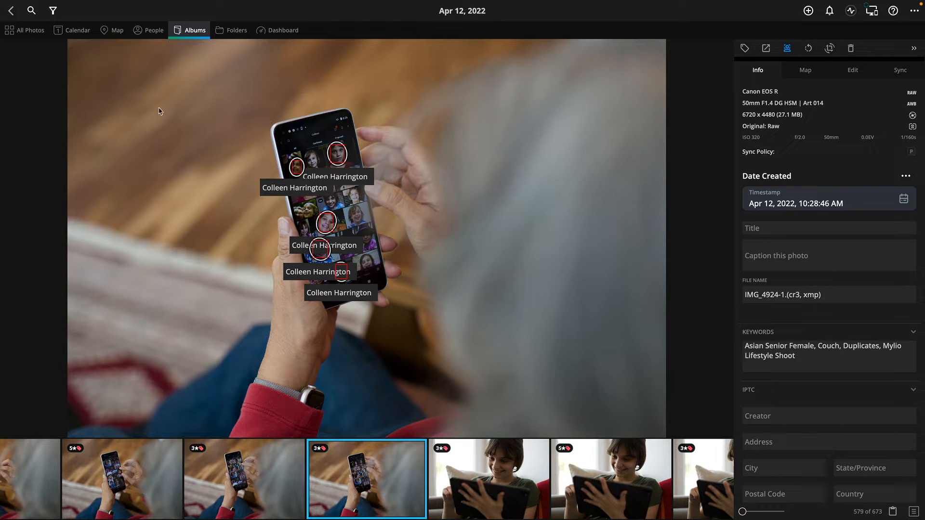
pyautogui.click(11, 10)
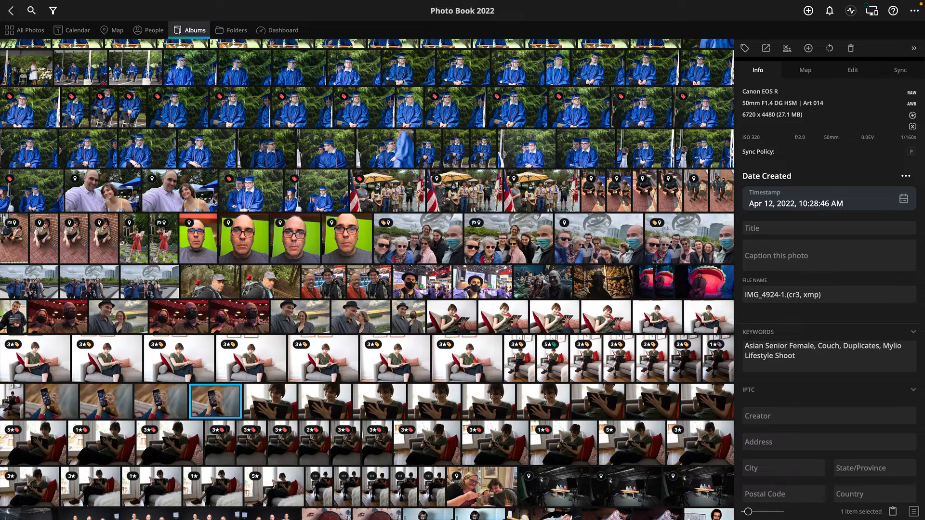
# Step: Remove the four remaining photos of a phone held in a hand from the album
pyautogui.keyDown('shift'); pyautogui.click(60, 407); pyautogui.keyUp('shift')
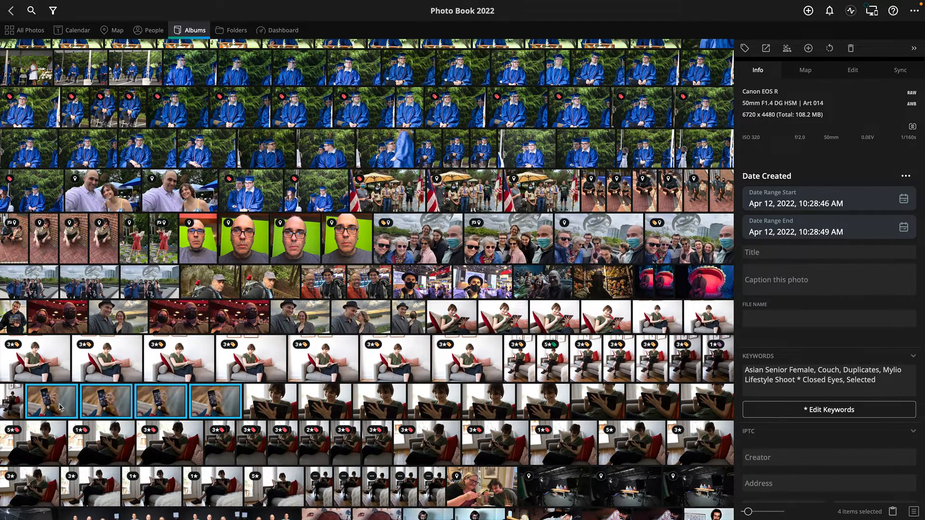
pyautogui.press('Delete')
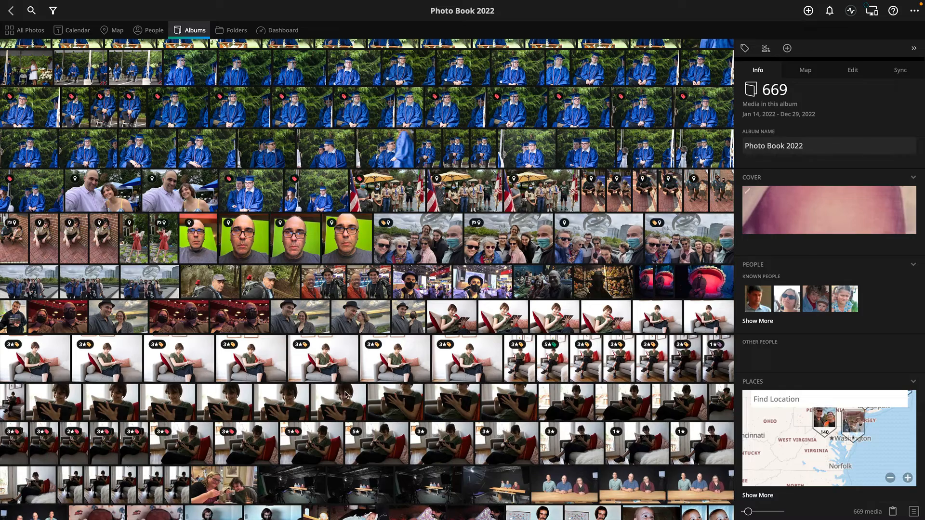
# Step: Change the Date Created of the run of old baby and family scans and the final baby portrait to the year 1972
pyautogui.scroll(-5, 345, 394)
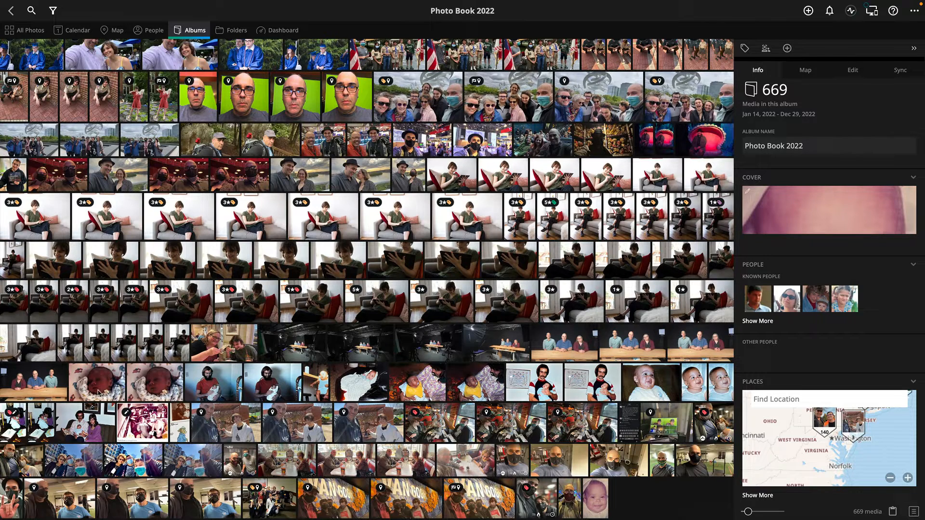
pyautogui.click(99, 393)
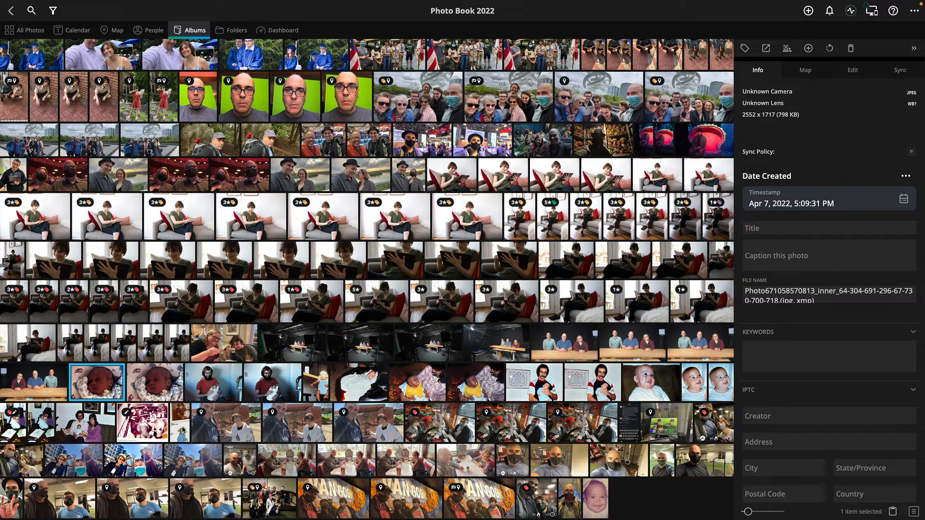
pyautogui.keyDown('shift'); pyautogui.click(186, 427); pyautogui.keyUp('shift')
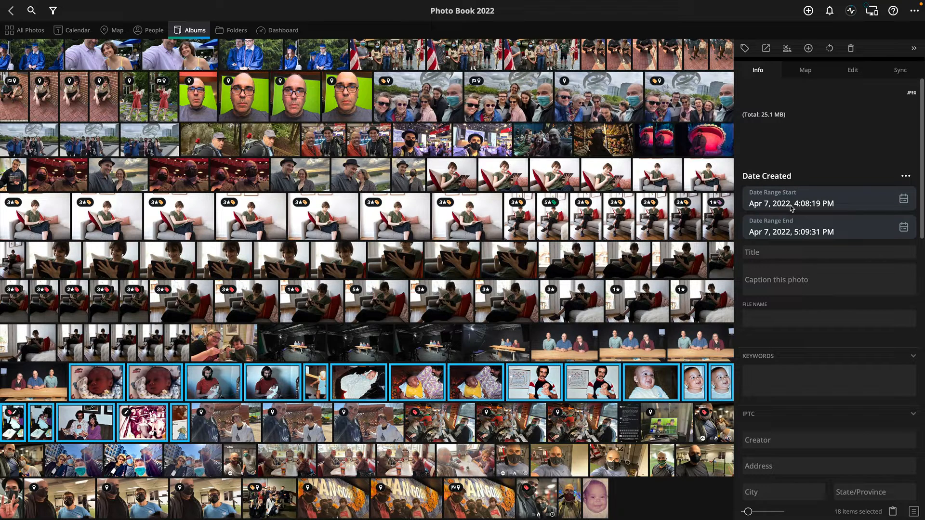
pyautogui.scroll(-2, 761, 303)
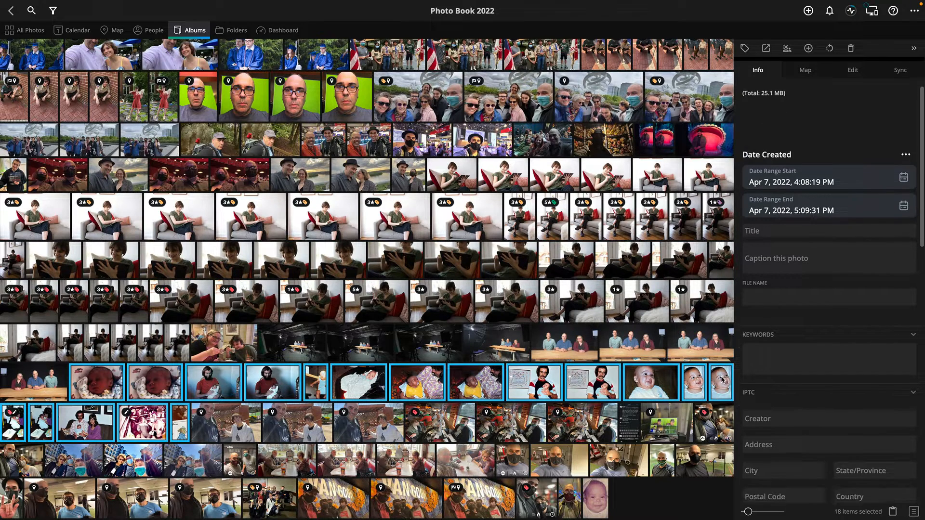
pyautogui.keyDown('ctrl'); pyautogui.click(596, 503); pyautogui.keyUp('ctrl')
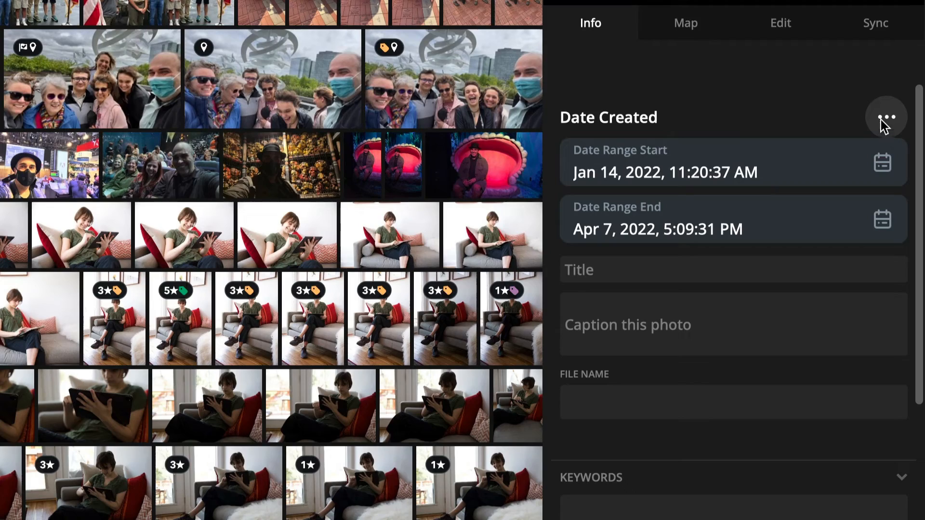
pyautogui.click(905, 117)
pyautogui.click(880, 121)
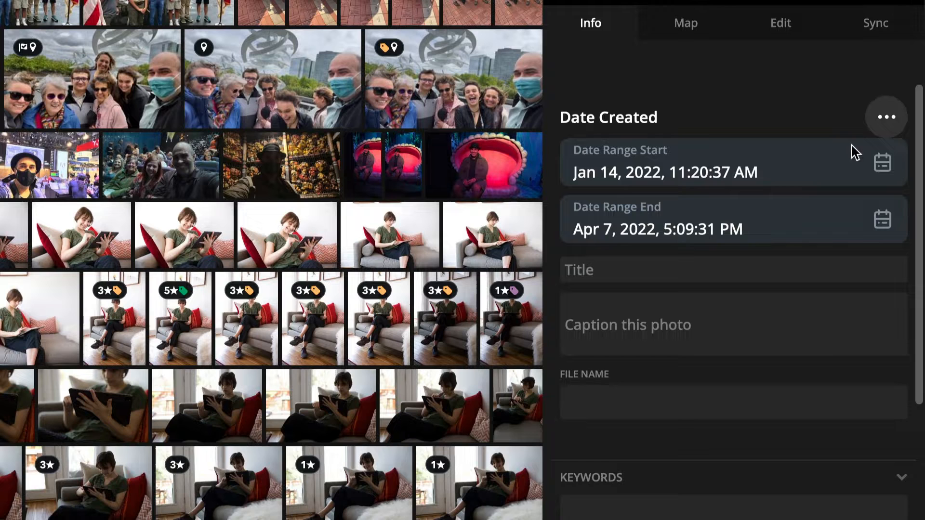
pyautogui.click(883, 120)
pyautogui.scroll(-3, 807, 179)
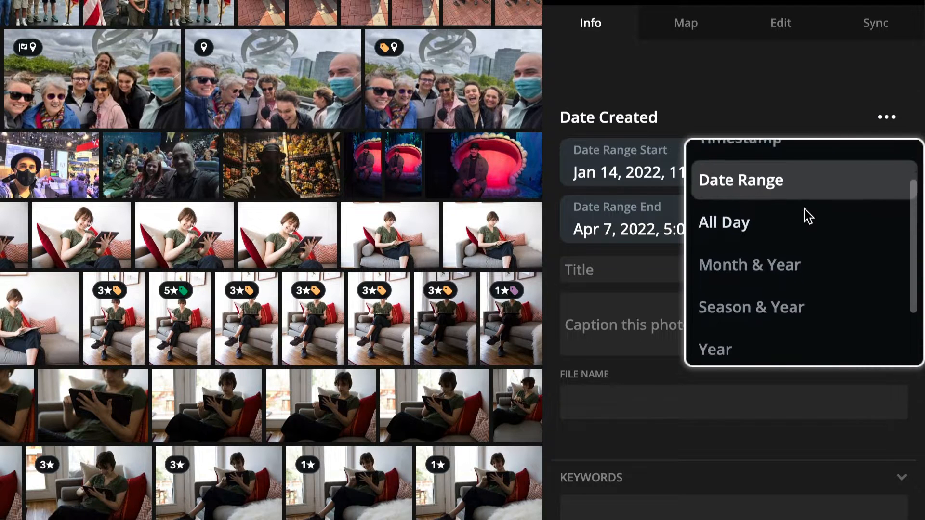
pyautogui.click(729, 298)
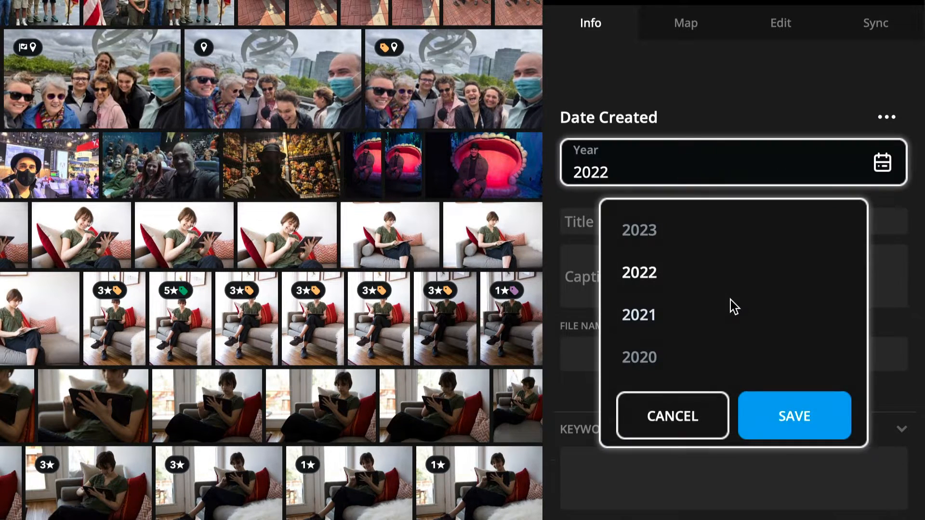
pyautogui.scroll(-20, 731, 298)
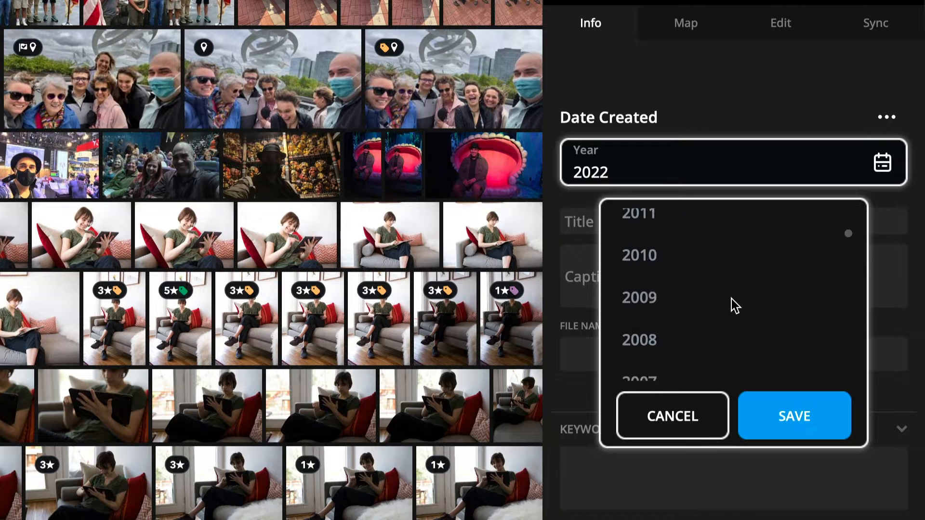
pyautogui.scroll(-12, 732, 298)
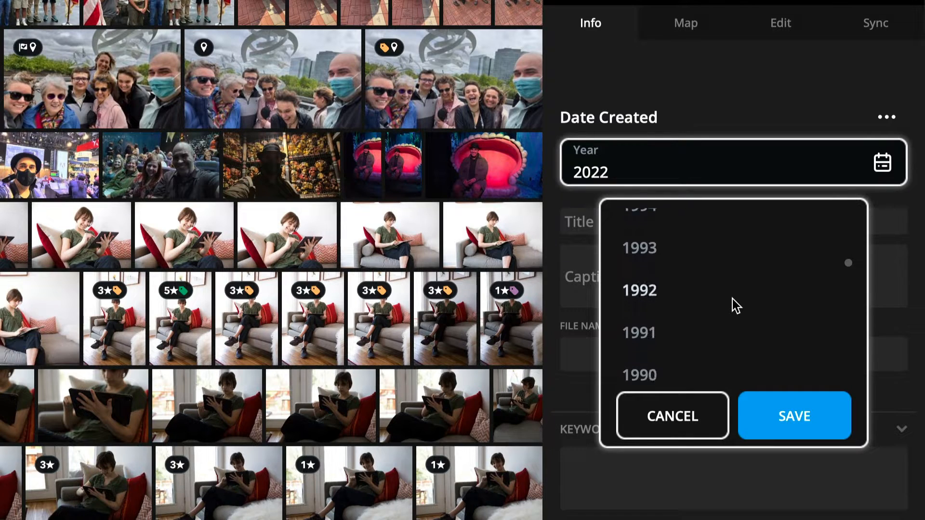
pyautogui.scroll(-13, 732, 305)
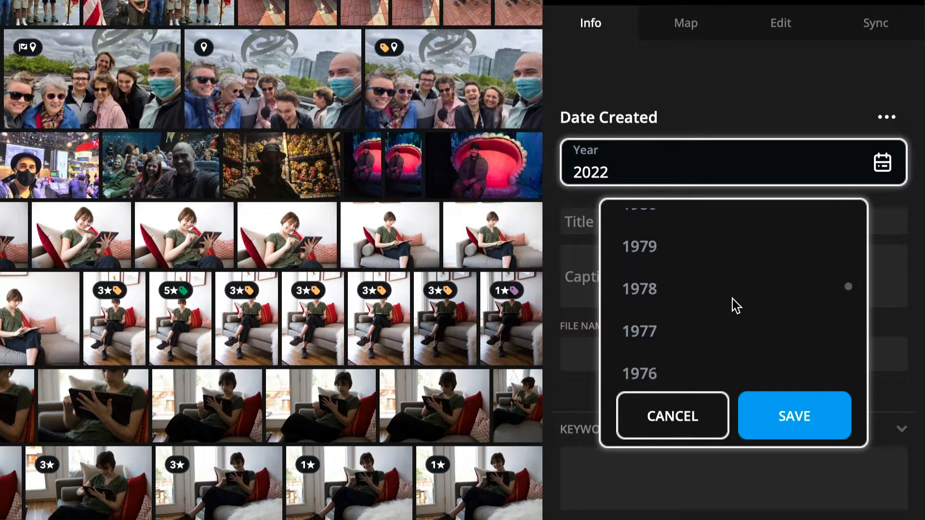
pyautogui.scroll(-4, 733, 305)
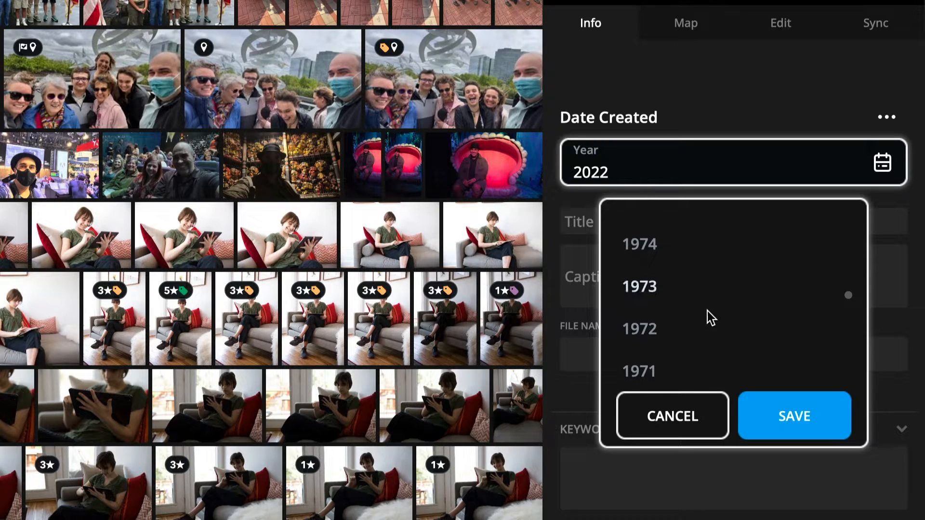
pyautogui.click(649, 326)
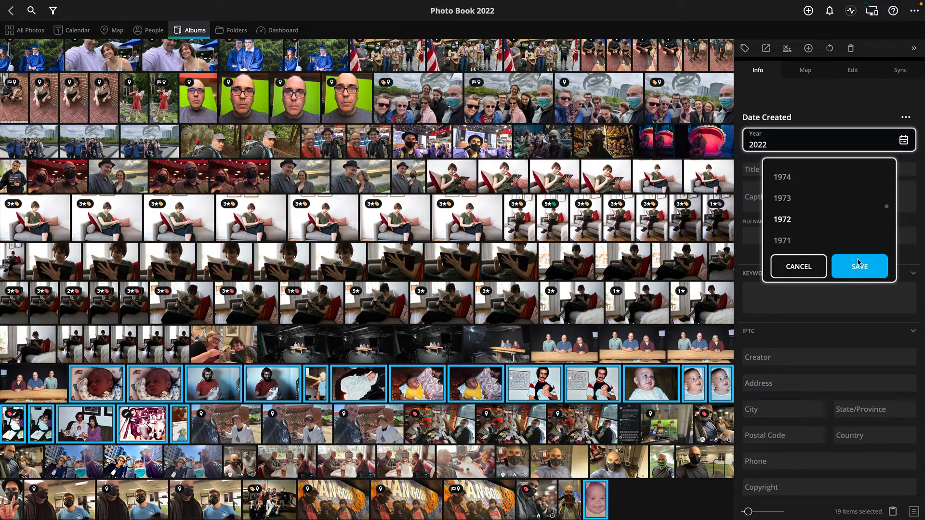
pyautogui.click(857, 262)
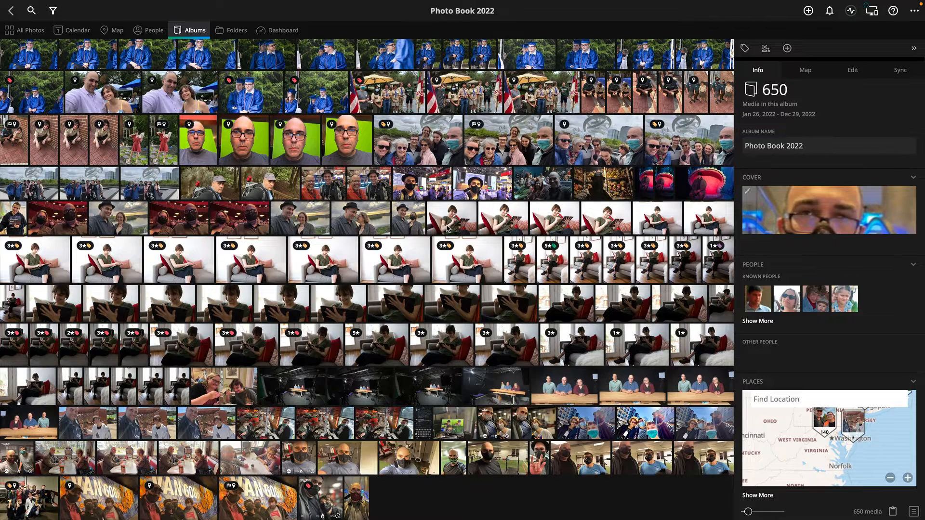
# Step: Remove the photo of the green-screen display and the dark phone screenshot beside it from the album
pyautogui.click(447, 420)
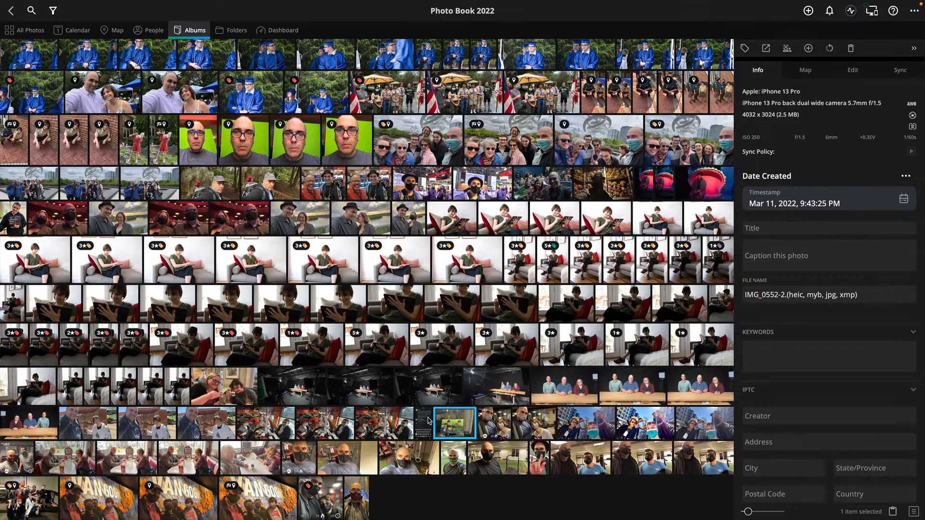
pyautogui.keyDown('shift'); pyautogui.click(423, 420); pyautogui.keyUp('shift')
pyautogui.press('Delete')
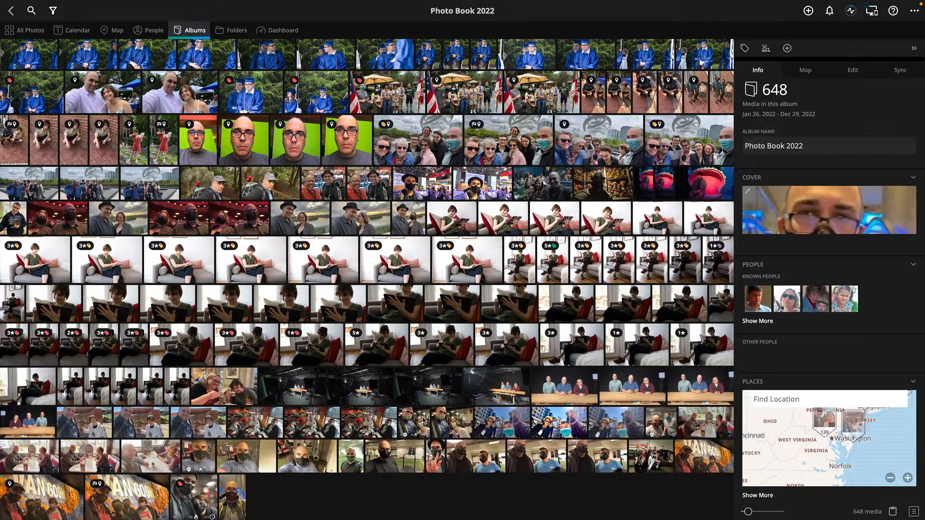
# Step: Remove the grey phone screenshot, the small edited garden photo and the adjacent four-star photo of a capped man from near the album's beginning
pyautogui.scroll(1, 493, 371)
pyautogui.scroll(5, 492, 371)
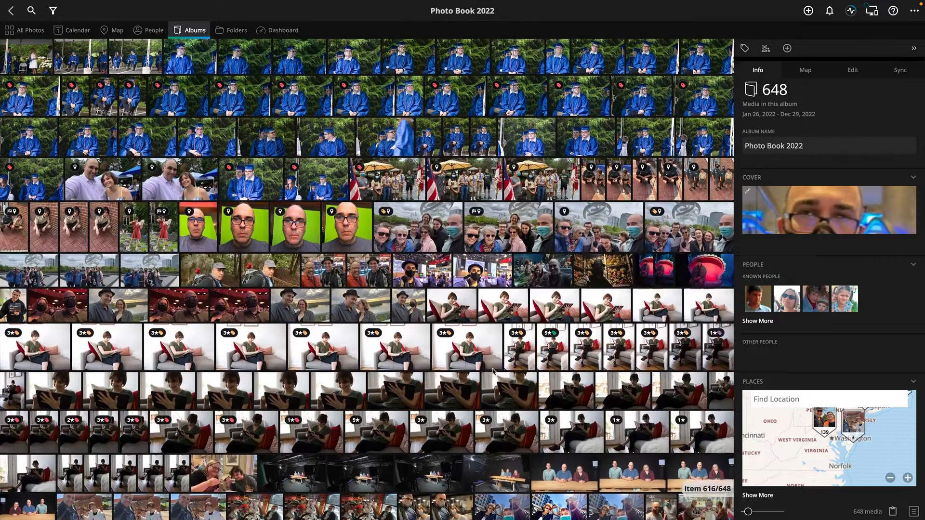
pyautogui.scroll(3, 493, 371)
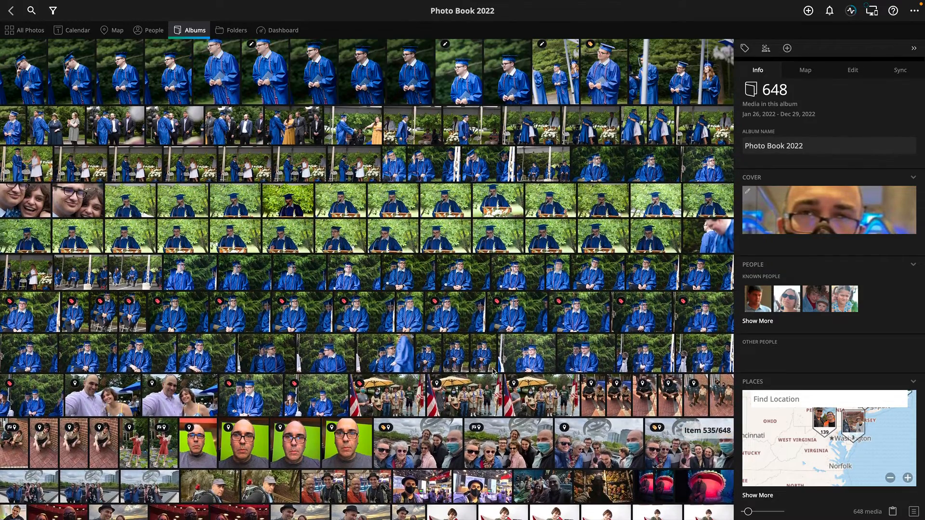
pyautogui.scroll(7, 492, 370)
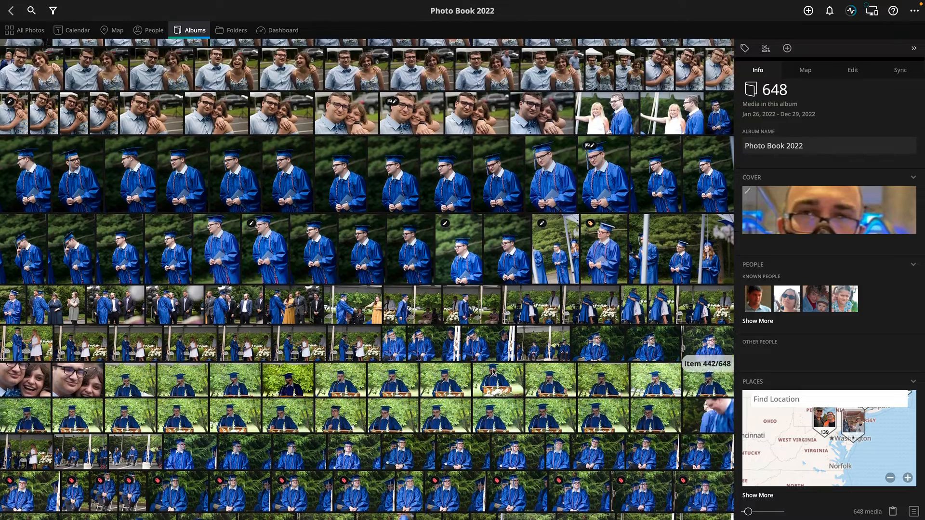
pyautogui.scroll(2, 492, 371)
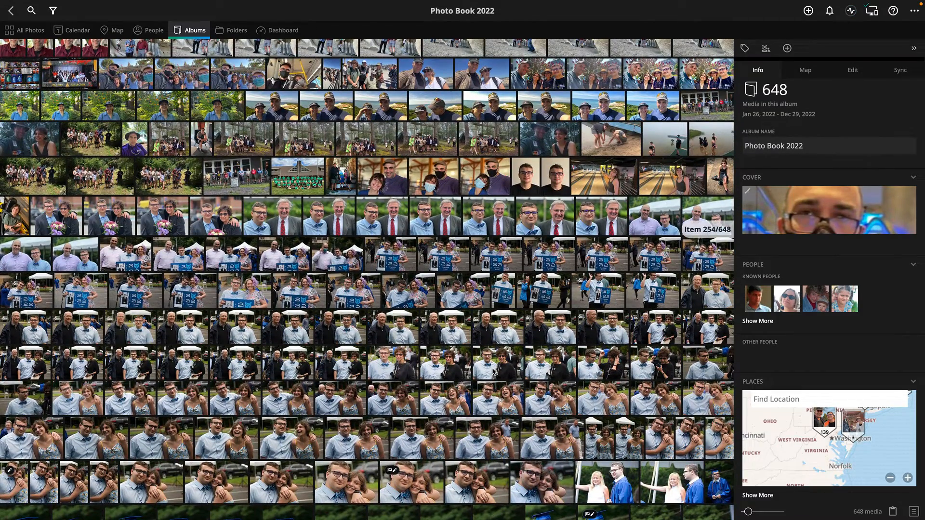
pyautogui.scroll(10, 493, 371)
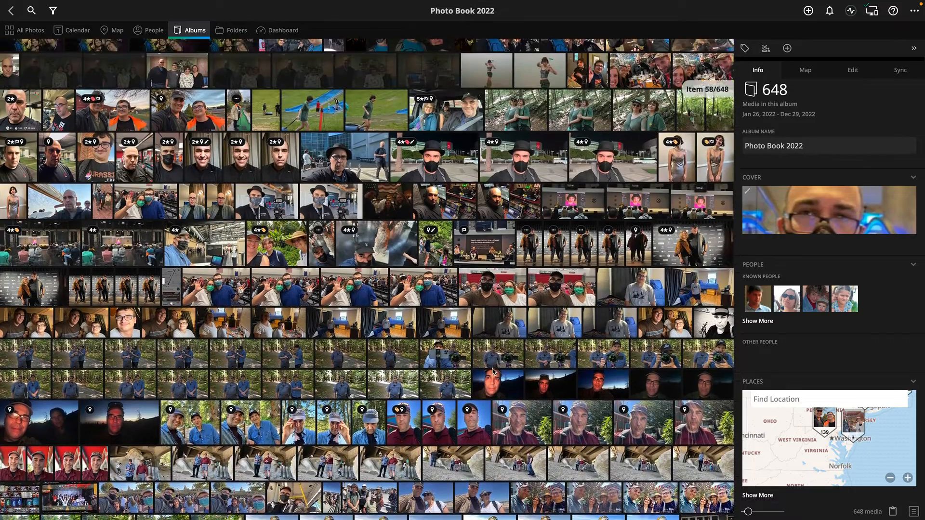
pyautogui.scroll(3, 493, 371)
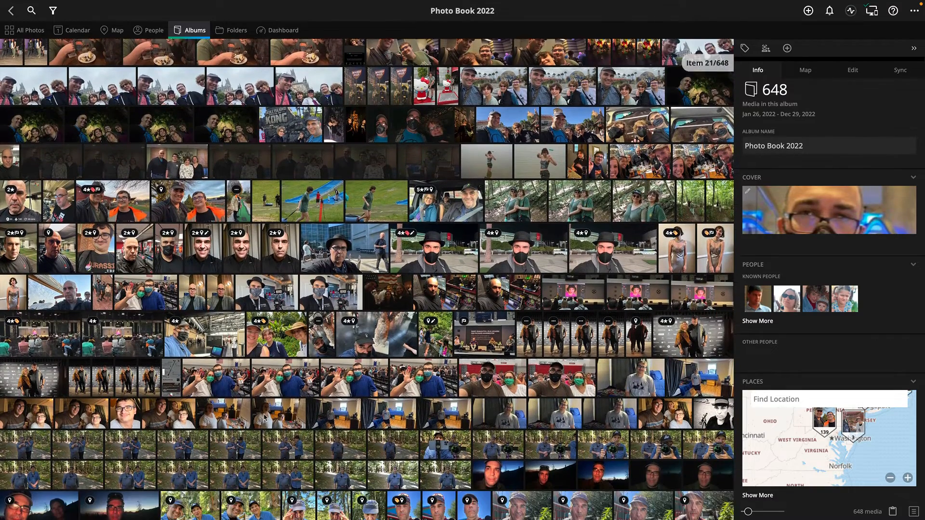
pyautogui.scroll(-1, 242, 408)
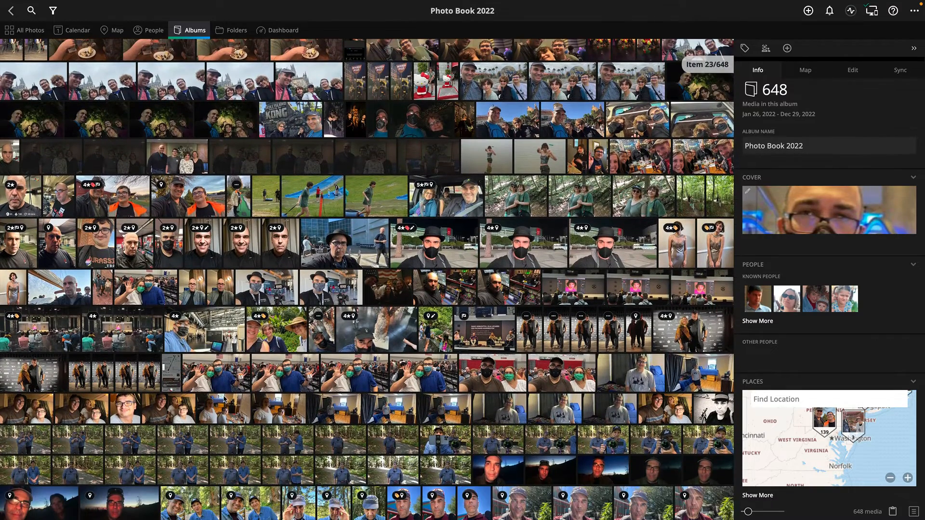
pyautogui.click(165, 373)
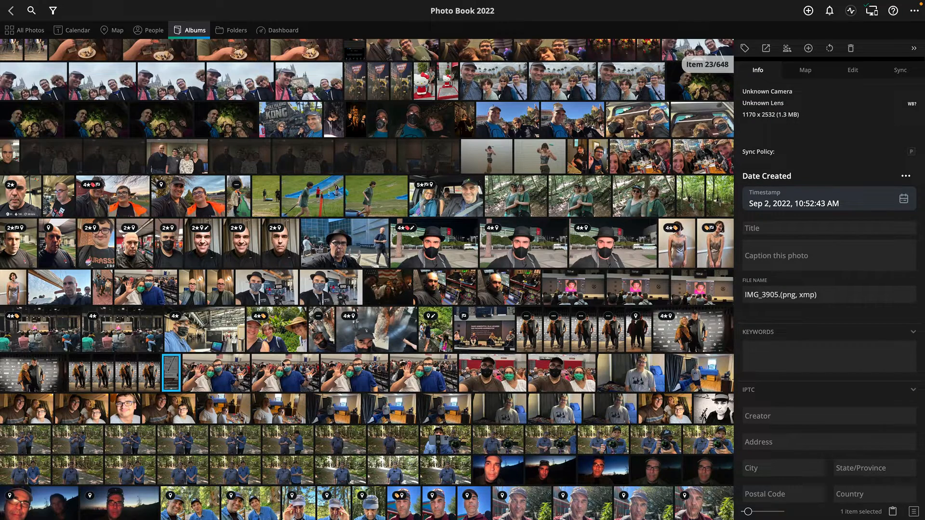
pyautogui.keyDown('ctrl'); pyautogui.click(434, 332); pyautogui.keyUp('ctrl')
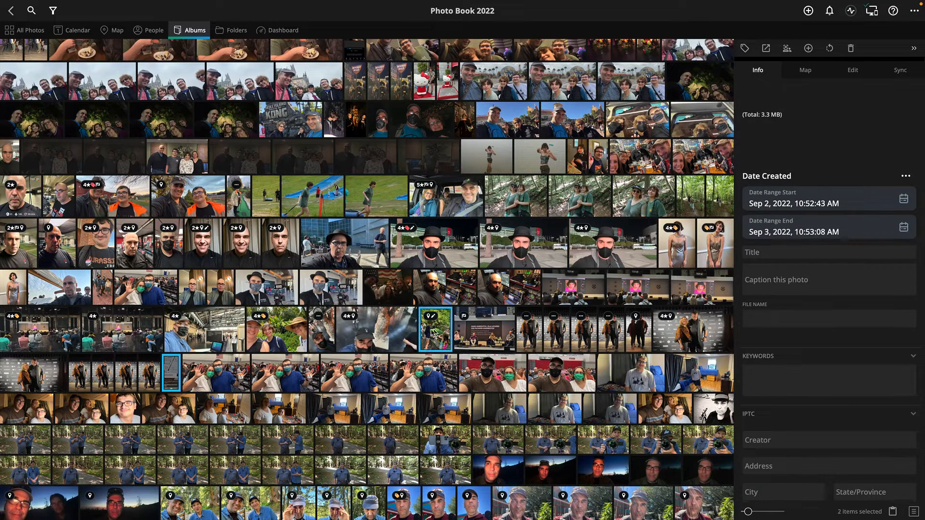
pyautogui.keyDown('ctrl'); pyautogui.click(404, 333); pyautogui.keyUp('ctrl')
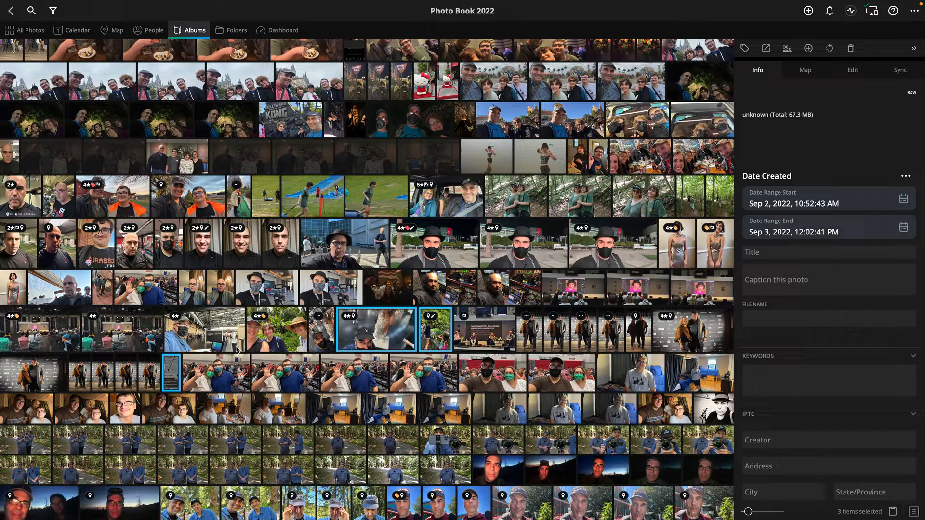
pyautogui.scroll(2, 365, 305)
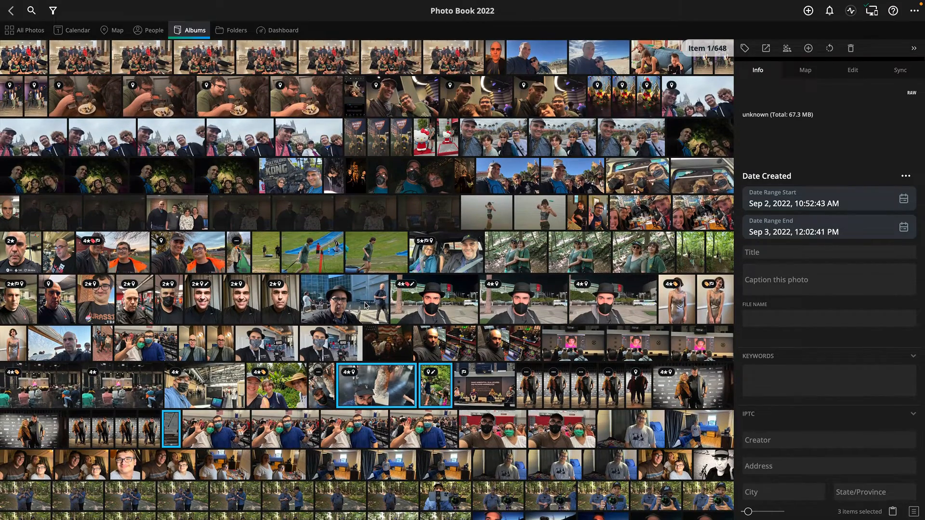
pyautogui.press('Delete')
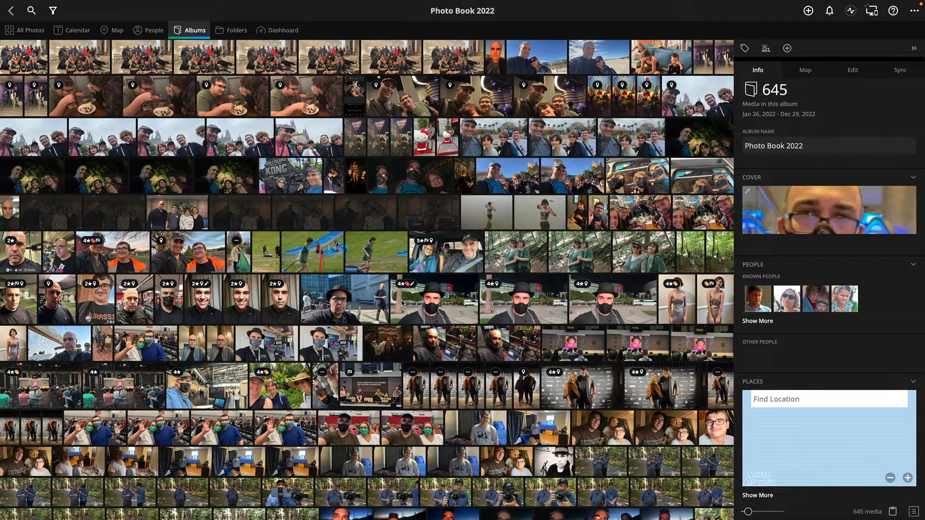
# Step: Select the first group photo in the album and turn off the display of rejected photos
pyautogui.scroll(2, 402, 303)
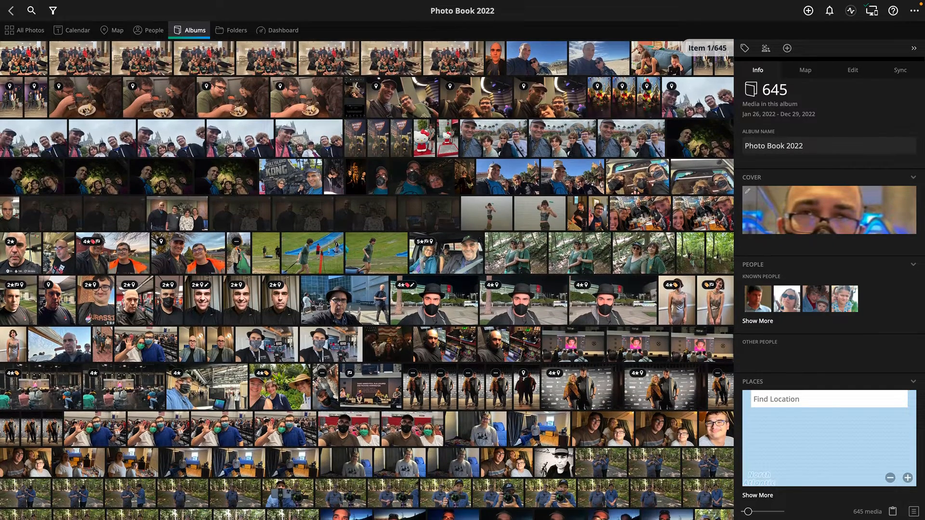
pyautogui.click(28, 64)
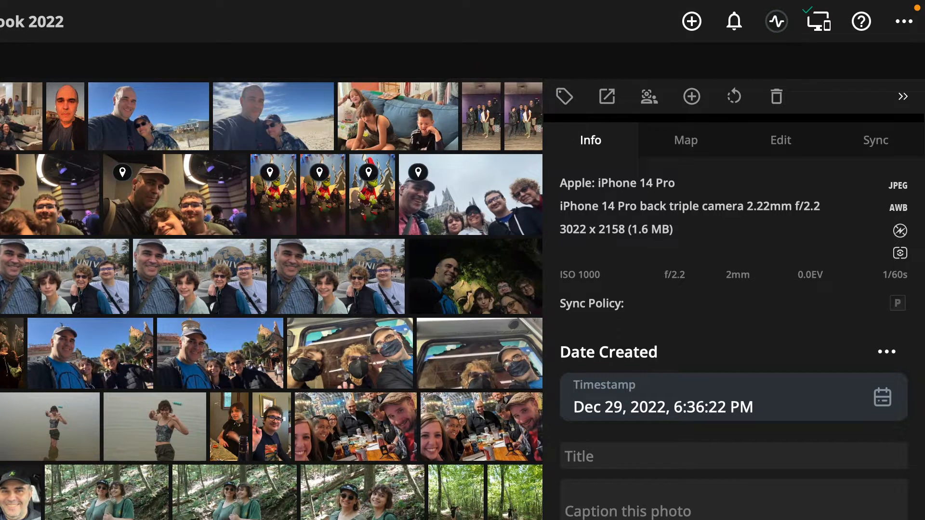
pyautogui.click(914, 11)
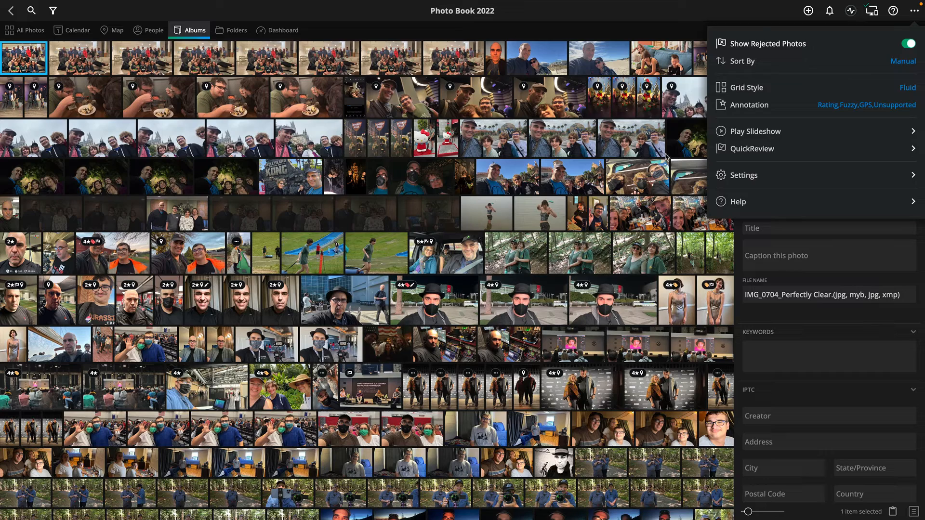
pyautogui.click(115, 413)
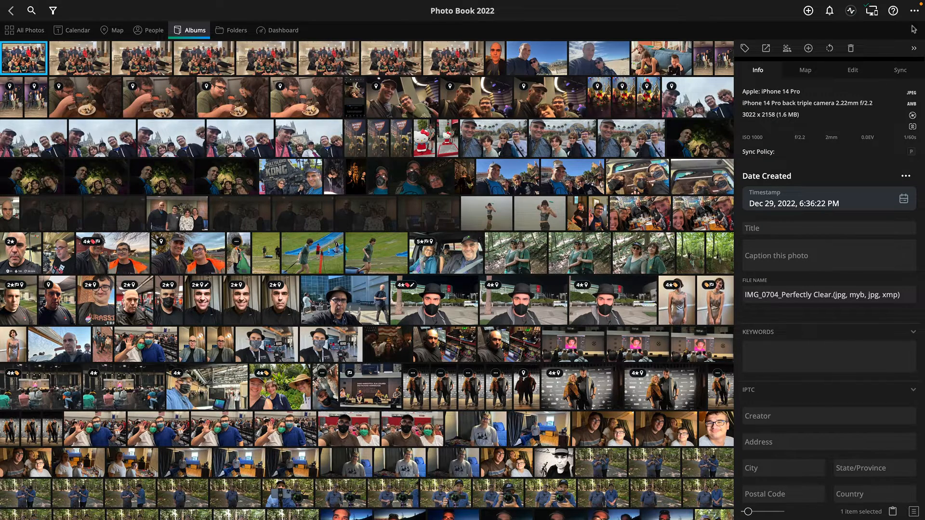
pyautogui.click(917, 11)
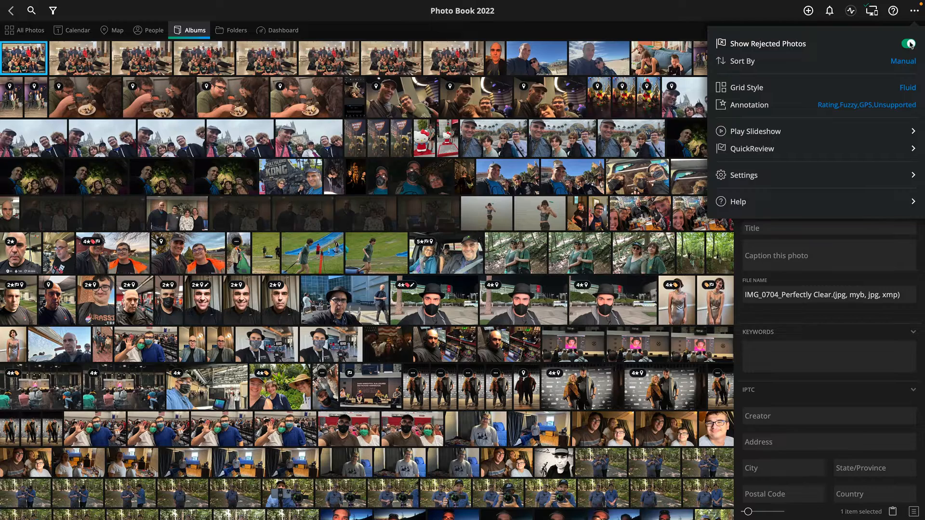
pyautogui.click(909, 45)
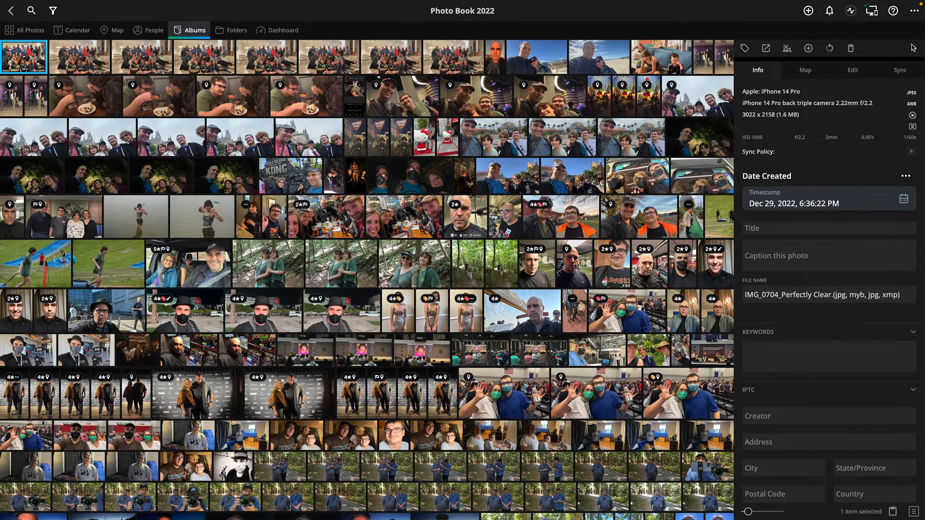
# Step: Turn off face tagging on the first group photo and review the album in QuickReview
pyautogui.click(914, 11)
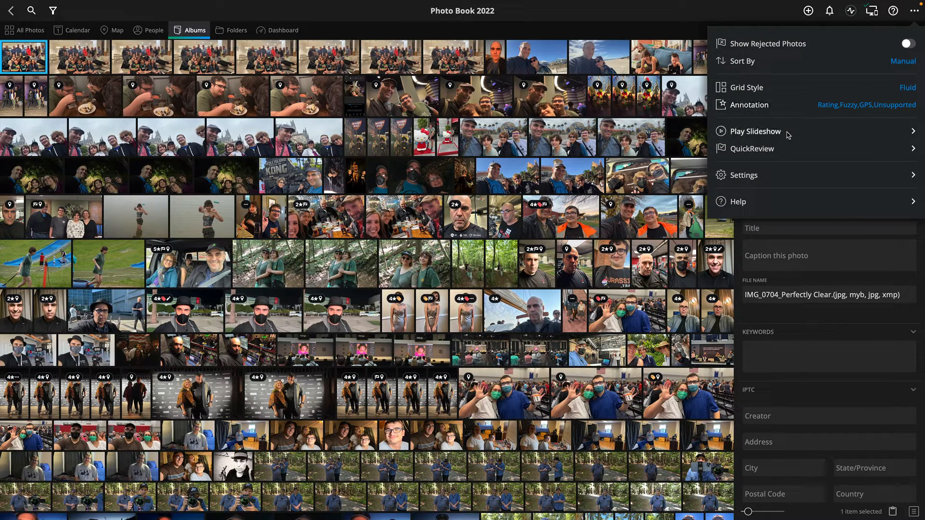
pyautogui.click(786, 153)
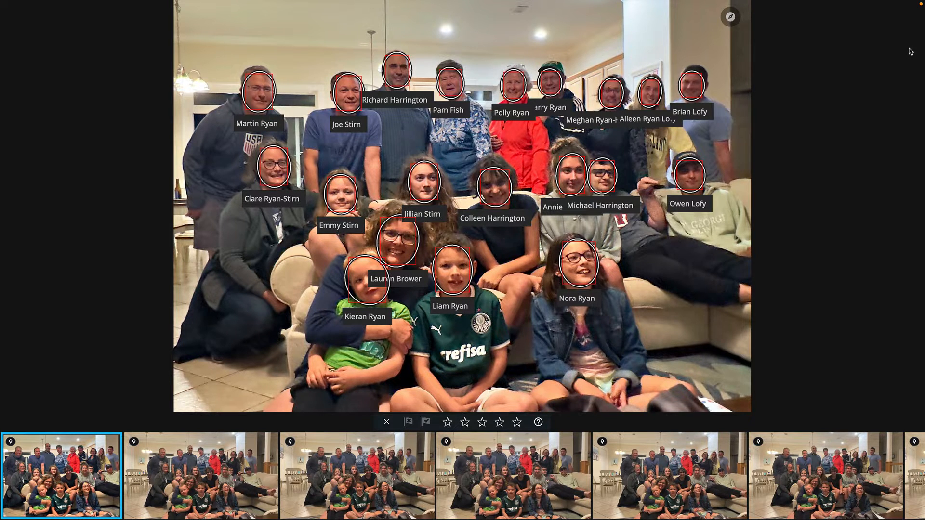
pyautogui.press('Escape')
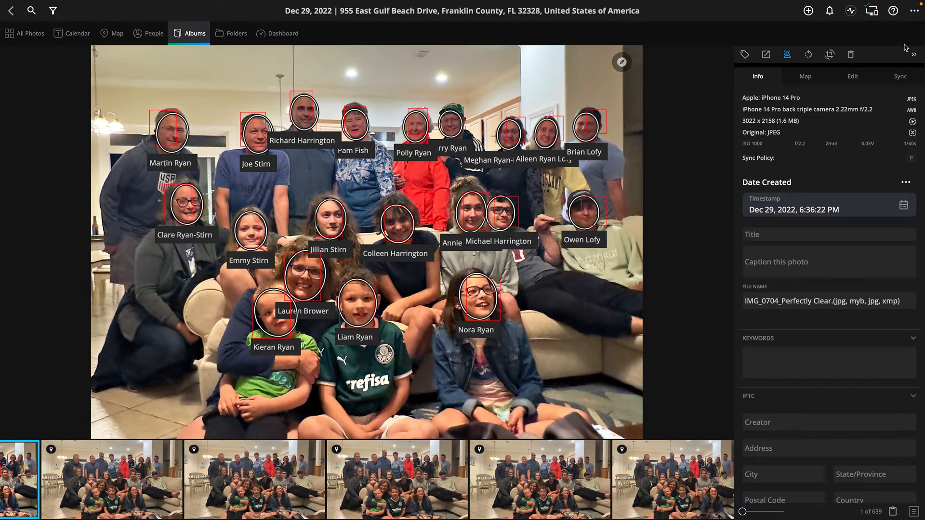
pyautogui.click(787, 55)
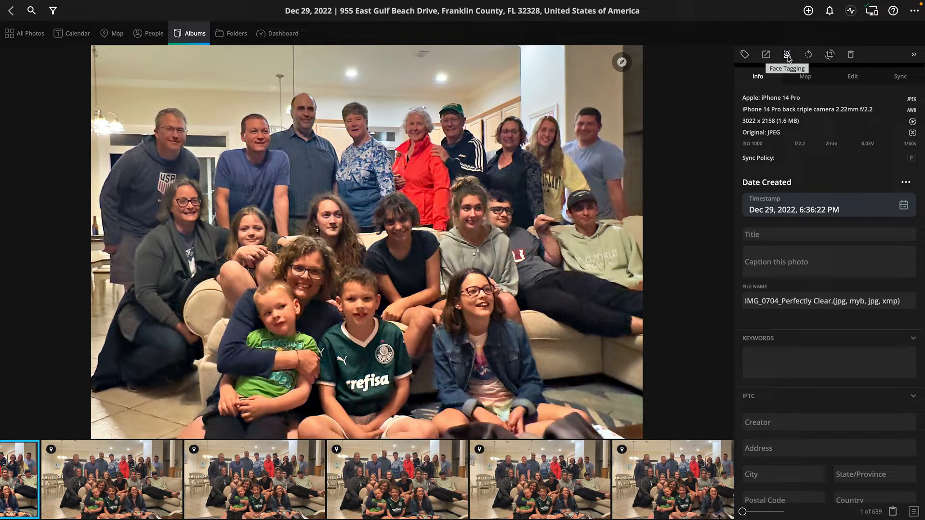
pyautogui.click(915, 11)
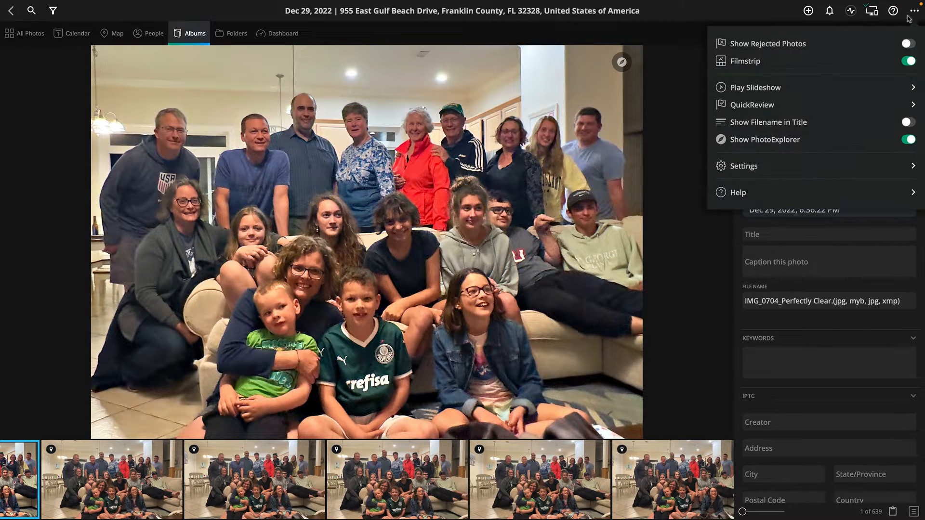
pyautogui.click(811, 105)
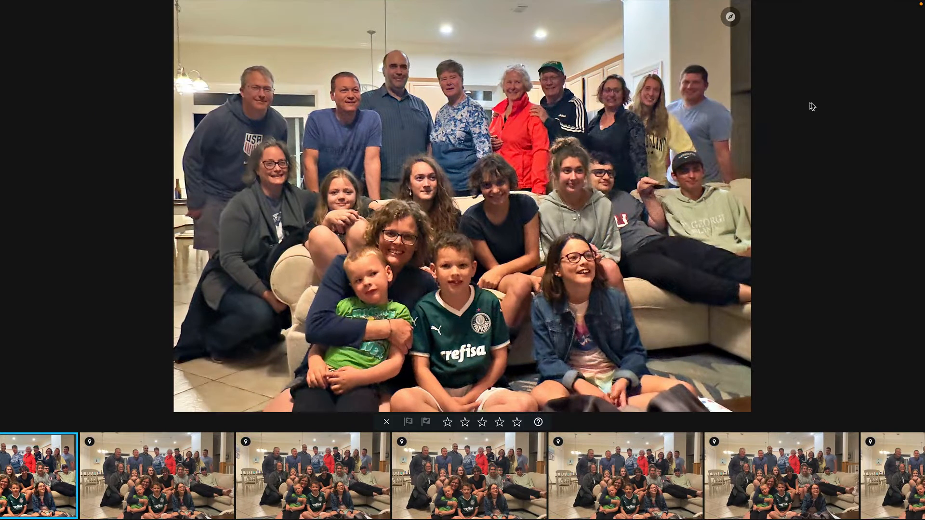
# Step: Compare the near-identical family group photos at the beginning of the album
pyautogui.press('Right')
pyautogui.press('Right')
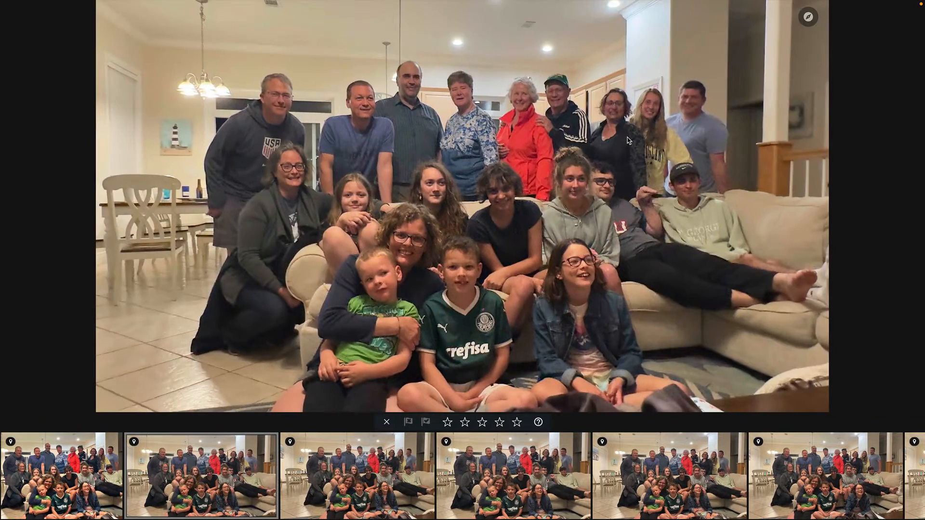
pyautogui.press('Right')
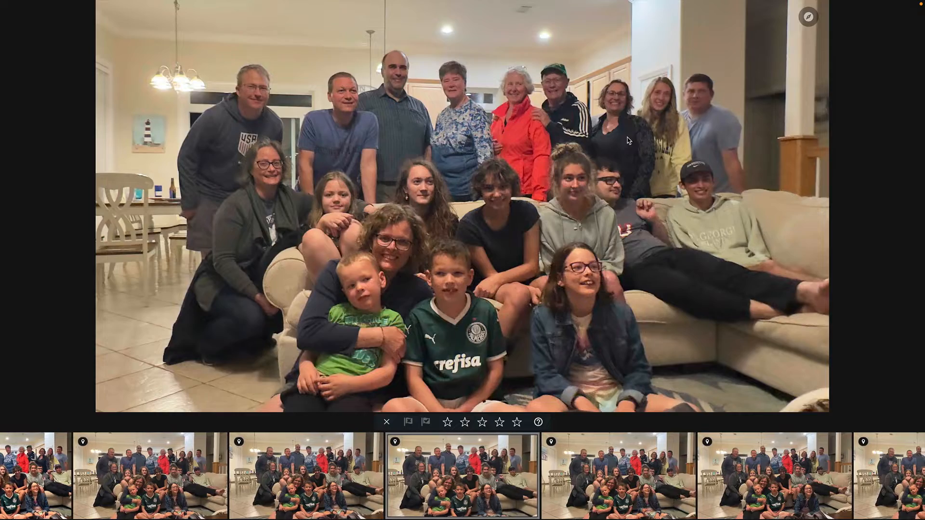
pyautogui.press('Right')
pyautogui.press('Right')
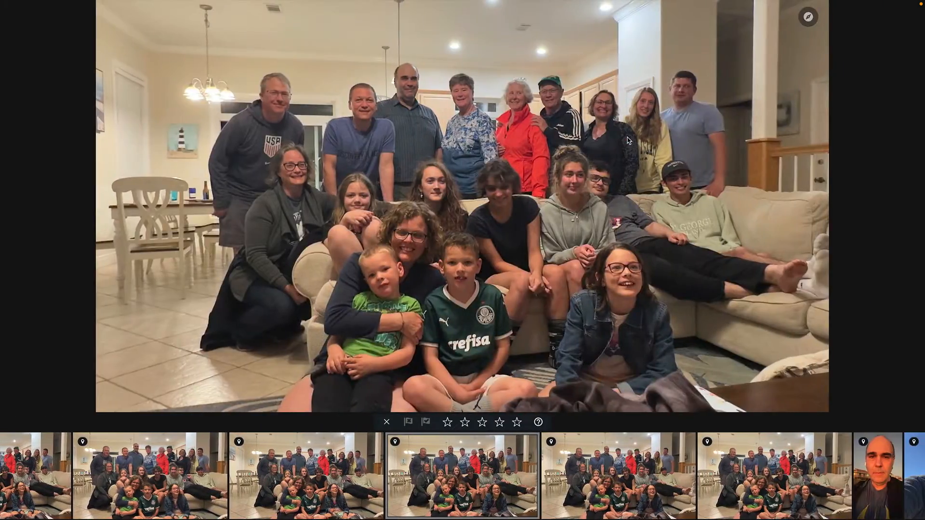
pyautogui.press('Right')
pyautogui.press('Left')
pyautogui.press('Left')
pyautogui.press('Left')
pyautogui.press('Left')
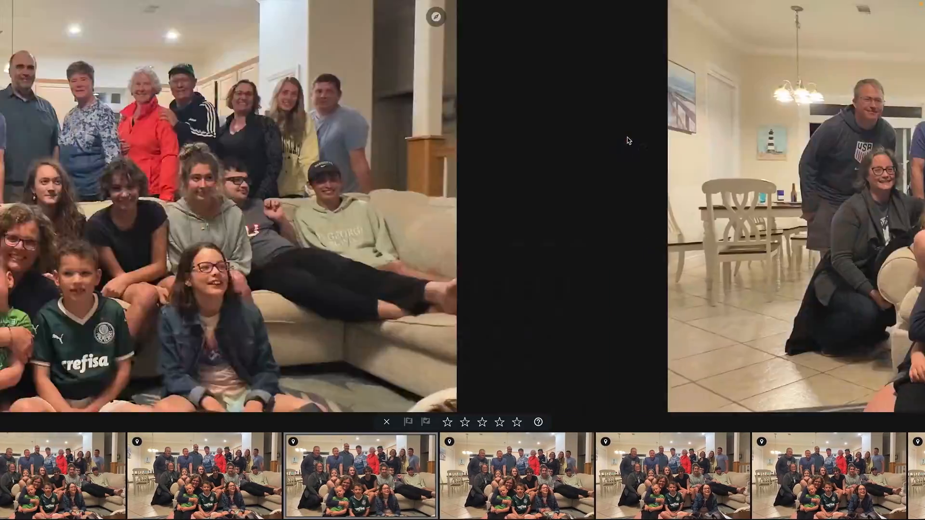
pyautogui.press('Left')
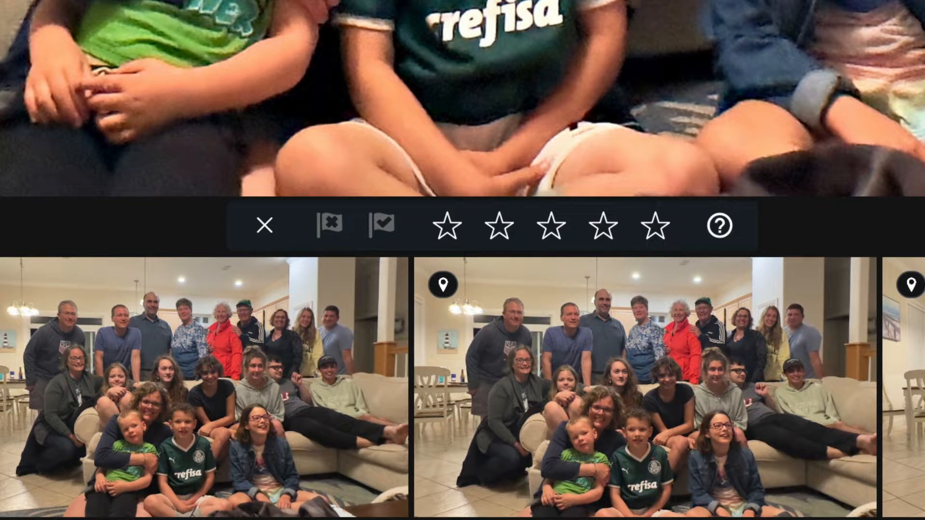
# Step: Flag the first wide family group photo as a pick and reject the similar group shots plus the man's portrait following them
pyautogui.click(288, 460)
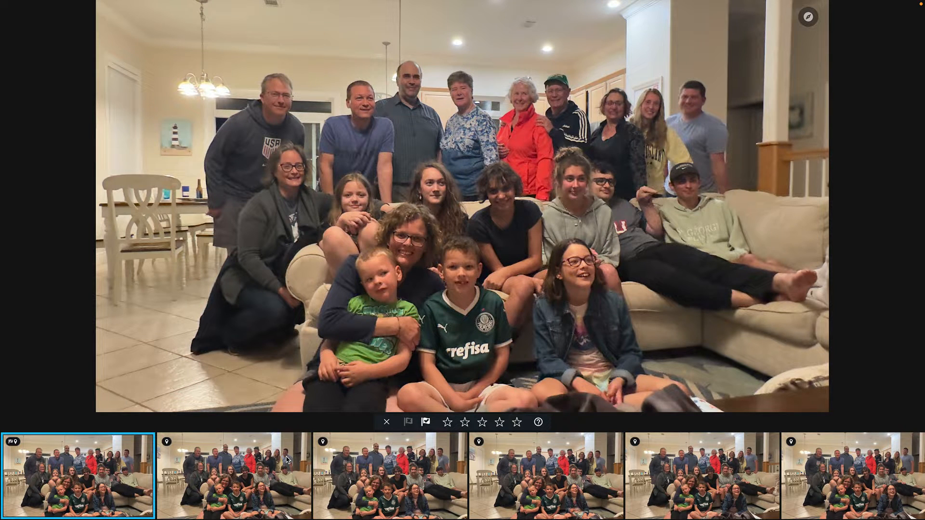
pyautogui.click(288, 460)
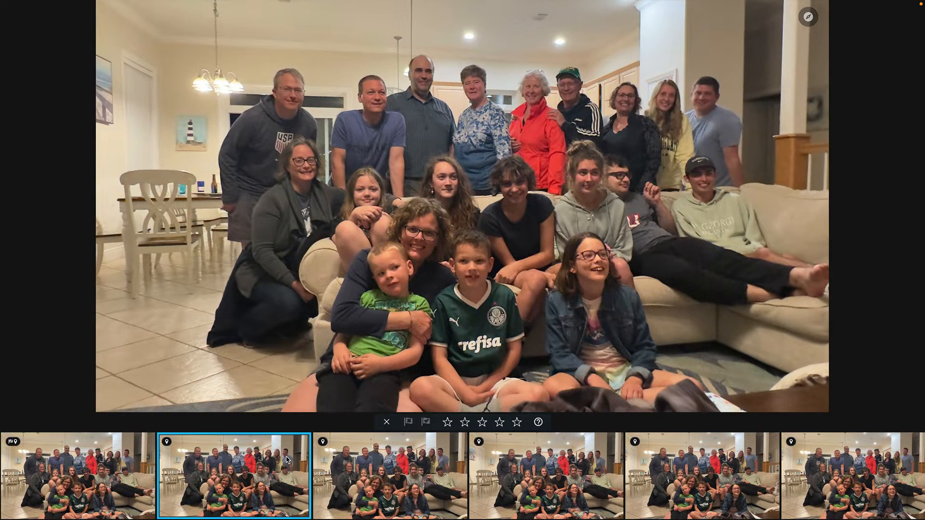
pyautogui.press('x')
pyautogui.press('x')
pyautogui.press('x')
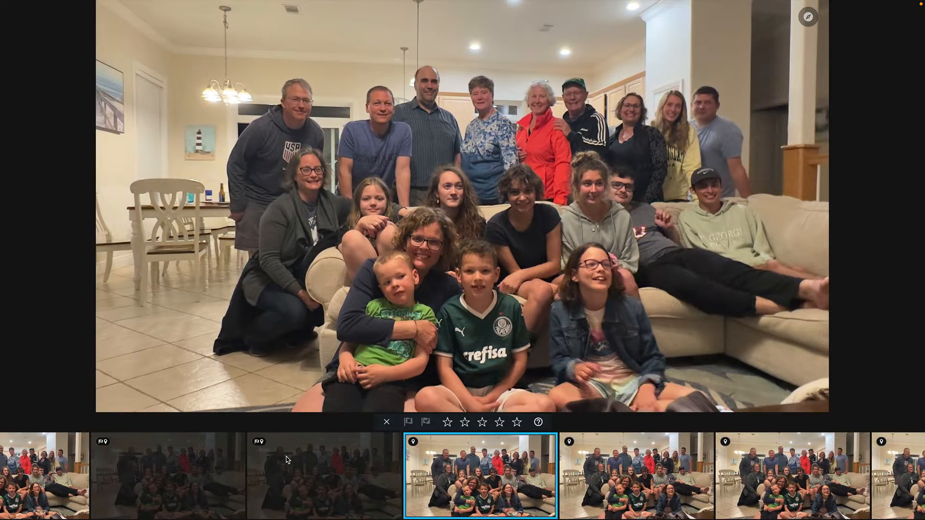
pyautogui.press('p')
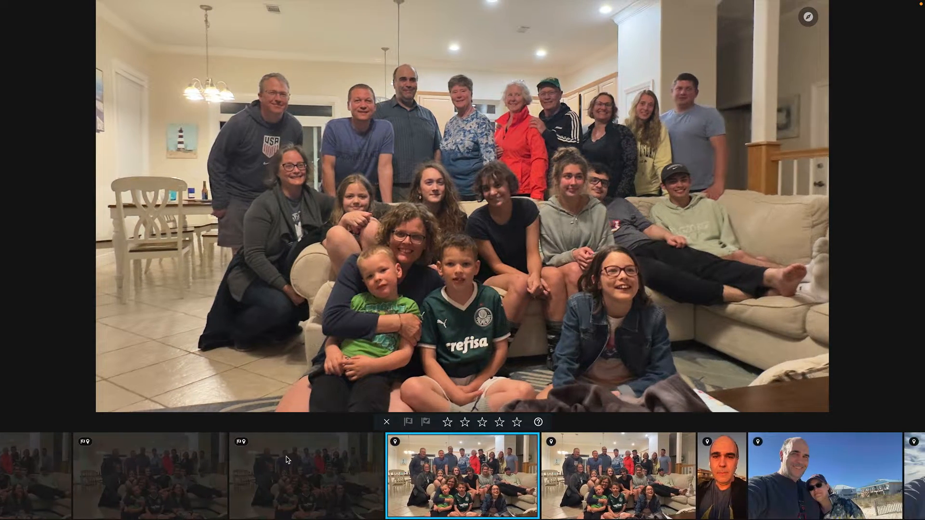
pyautogui.press('x')
pyautogui.press('x')
pyautogui.press('x')
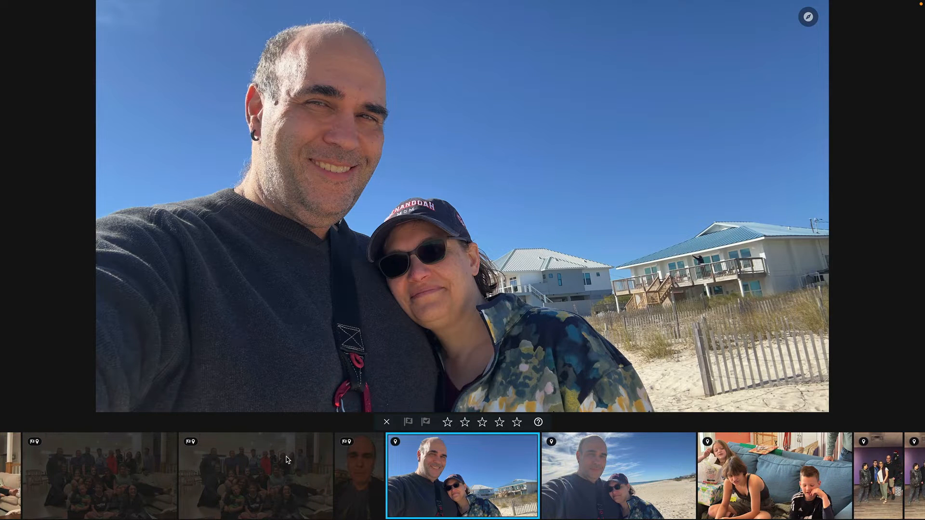
# Step: Pick the beach selfie with the houses behind, and reject the other beach selfie and the photo of children on the blue sofa
pyautogui.press('Right')
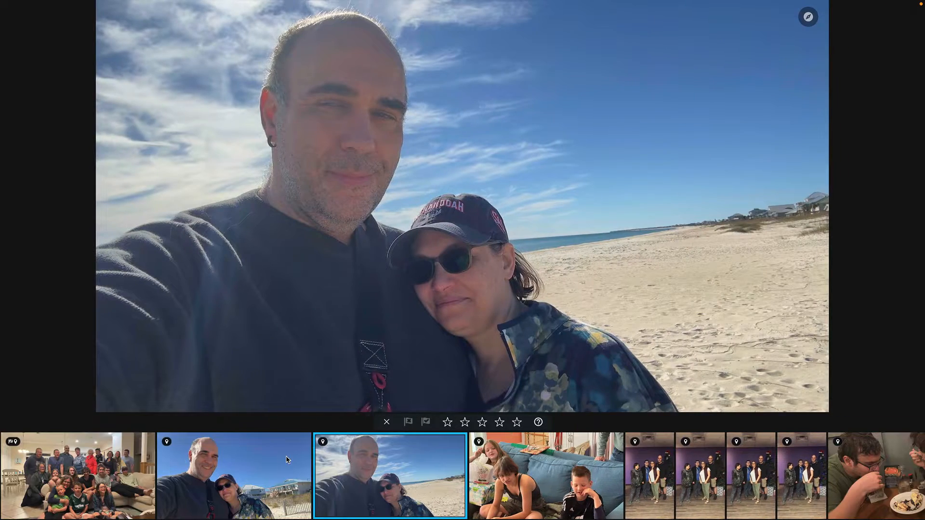
pyautogui.press('Left')
pyautogui.press('Right')
pyautogui.press('Left')
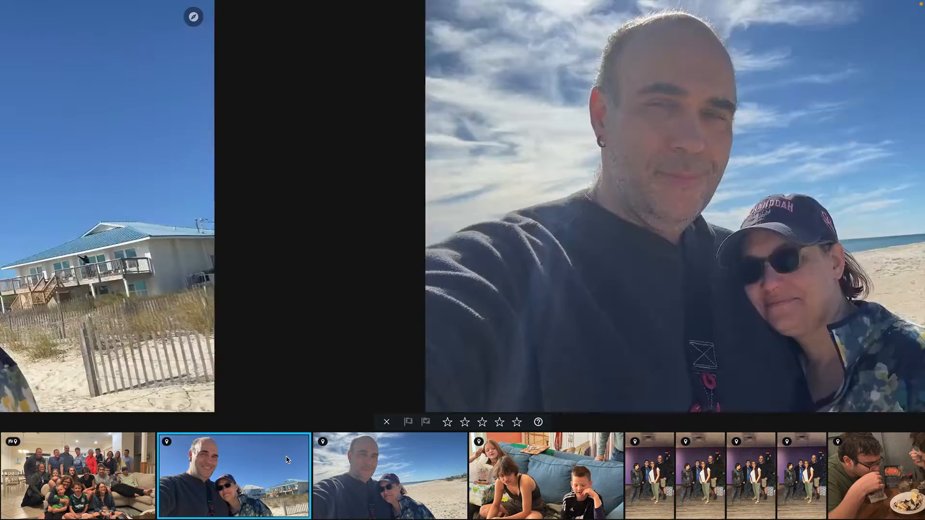
pyautogui.press('p')
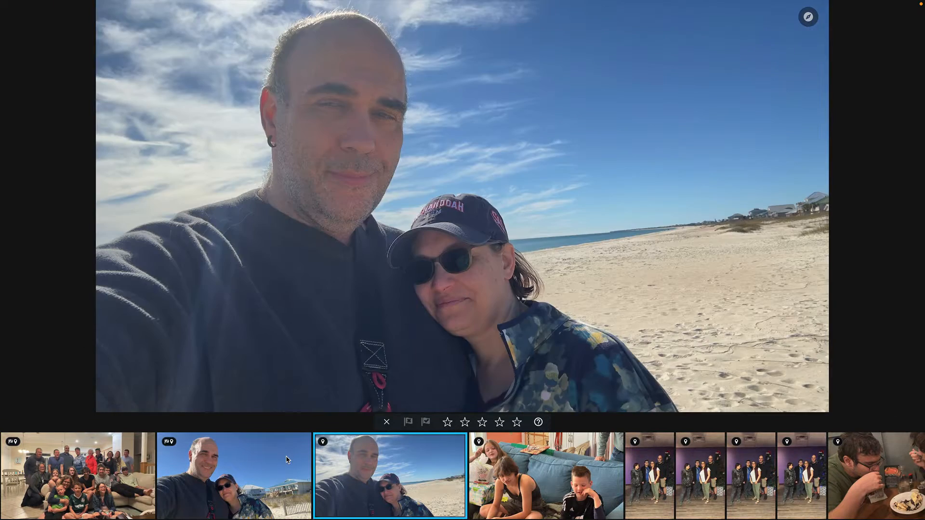
pyautogui.press('x')
pyautogui.press('x')
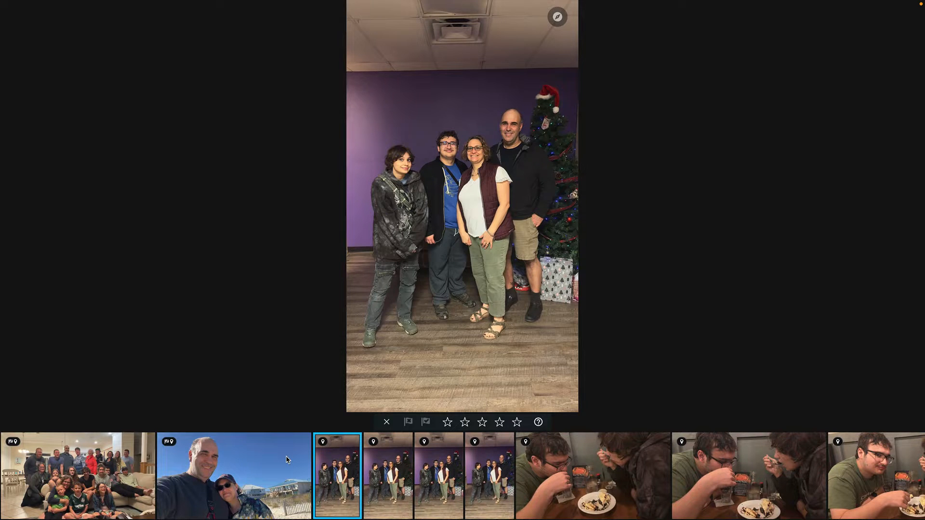
# Step: Pick the first family photo by the purple wall and Christmas tree and reject its three near-duplicates
pyautogui.press('p')
pyautogui.press('x')
pyautogui.press('x')
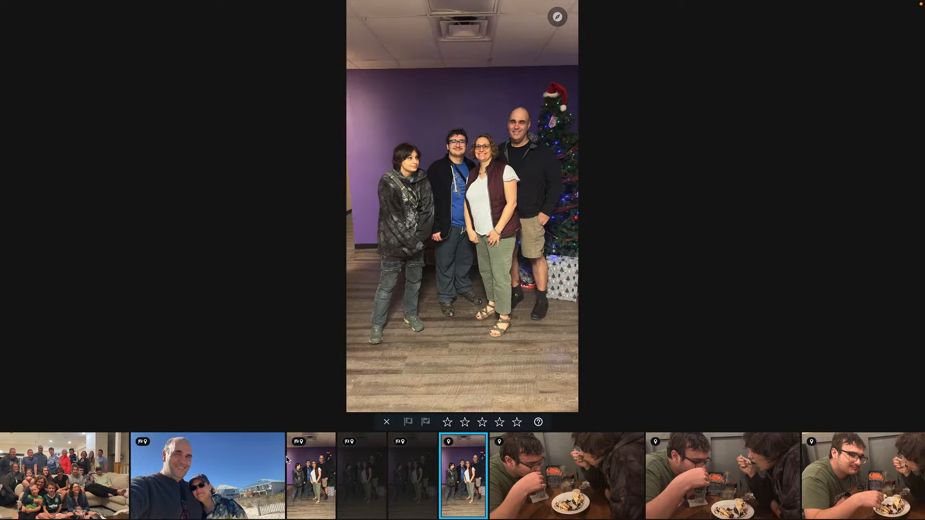
pyautogui.press('x')
# Step: Pick the dessert photo with the young man facing the camera, and reject the other dessert shots and the following phone screenshot
pyautogui.press('p')
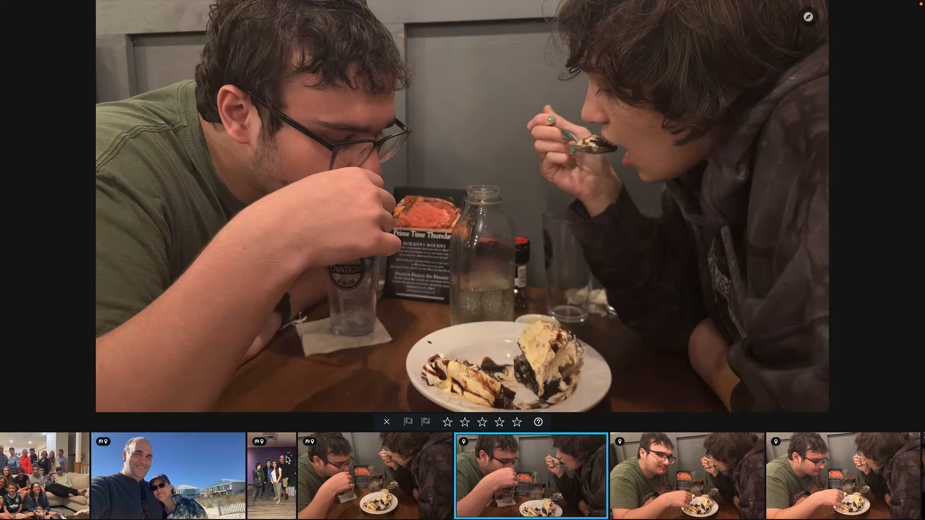
pyautogui.press('p')
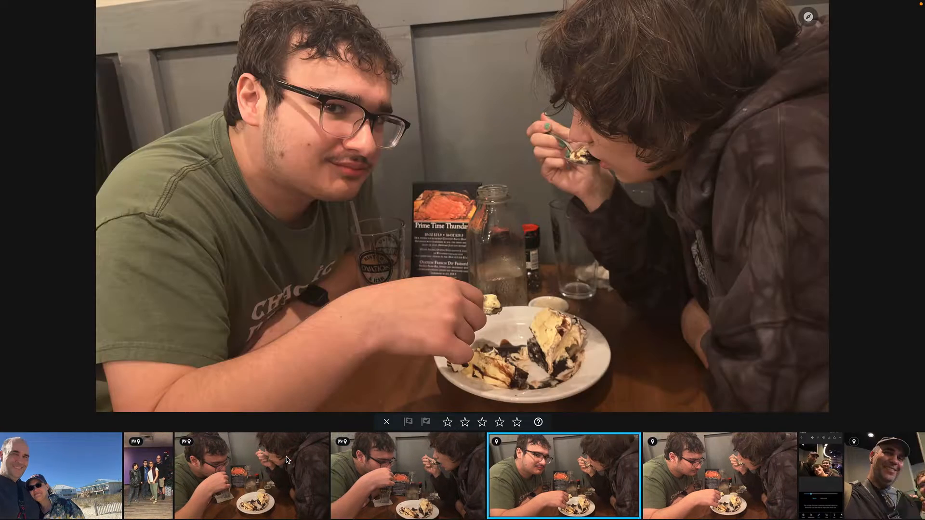
pyautogui.press('Left')
pyautogui.press('x')
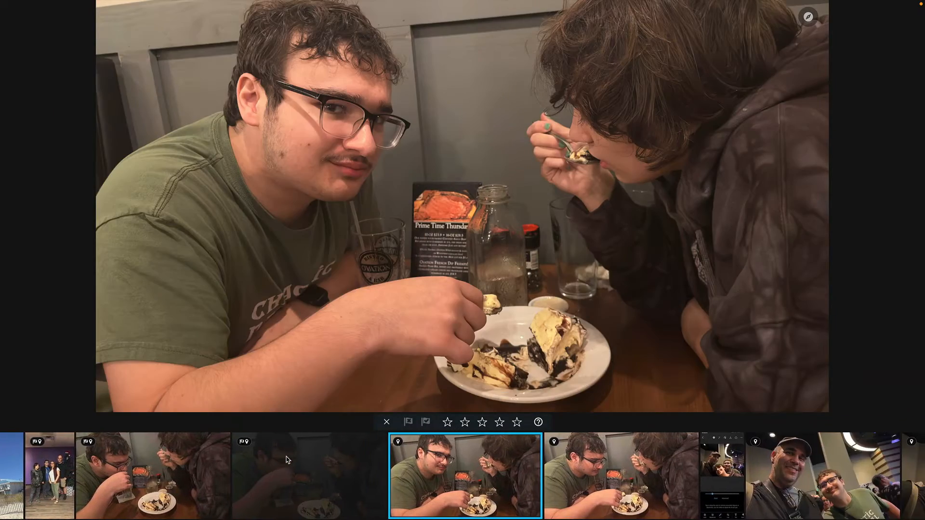
pyautogui.press('Left')
pyautogui.press('Left')
pyautogui.press('x')
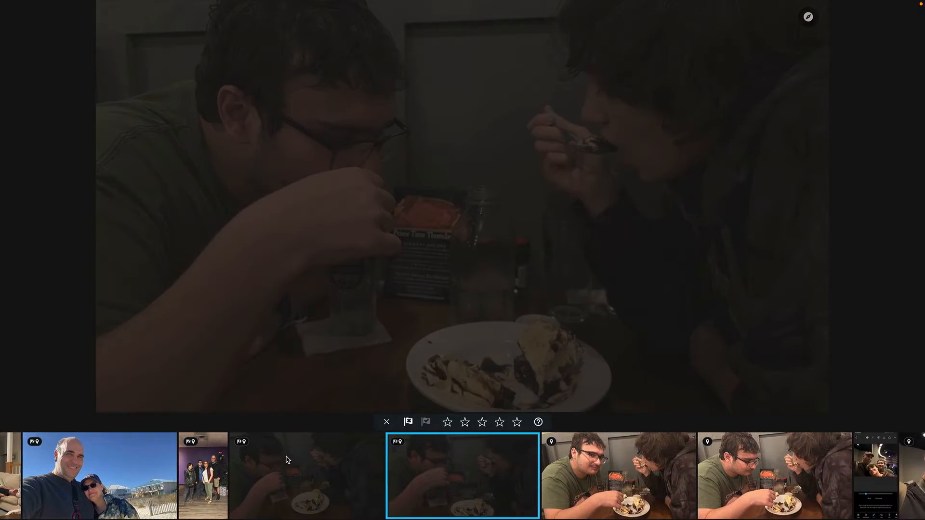
pyautogui.press('Right')
pyautogui.press('p')
pyautogui.press('x')
pyautogui.press('x')
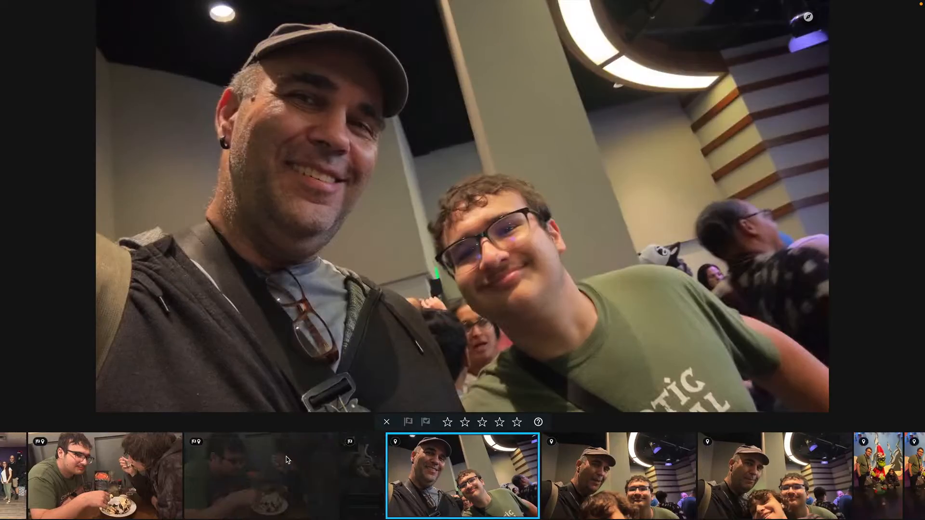
# Step: Pick the first selfie of the capped man with the young man in green and reject the two similar selfies
pyautogui.press('p')
pyautogui.press('x')
pyautogui.press('p')
# Step: Compare the three Grinch statue photos and reject the two wider shots that include the young man in green
pyautogui.press('Right')
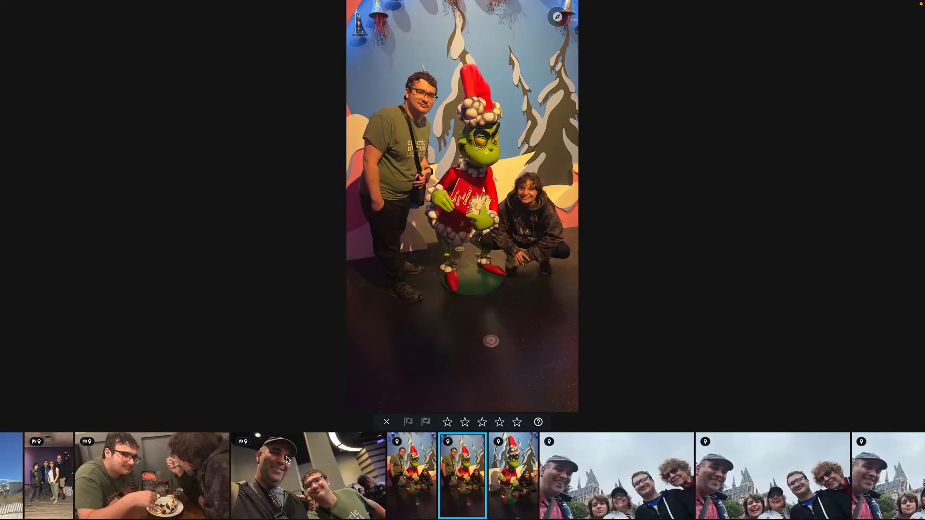
pyautogui.press('Right')
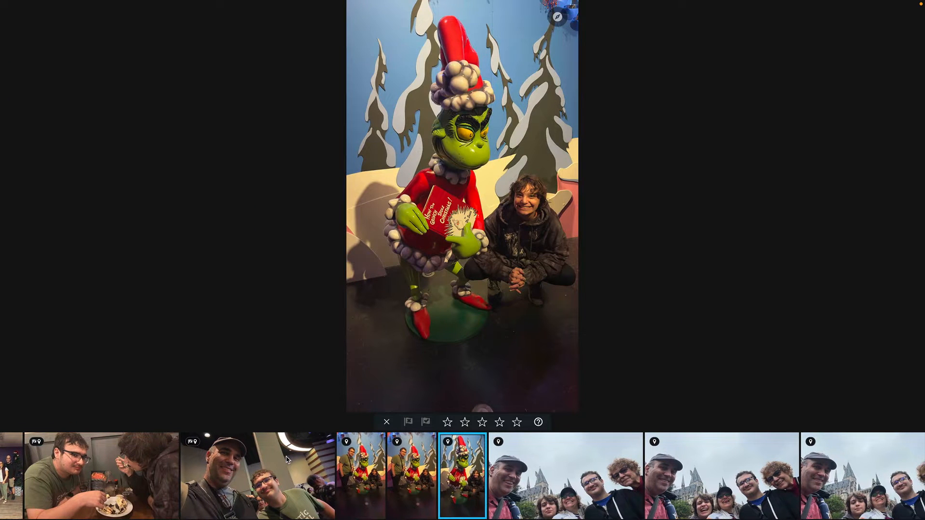
pyautogui.press('Left')
pyautogui.press('Left')
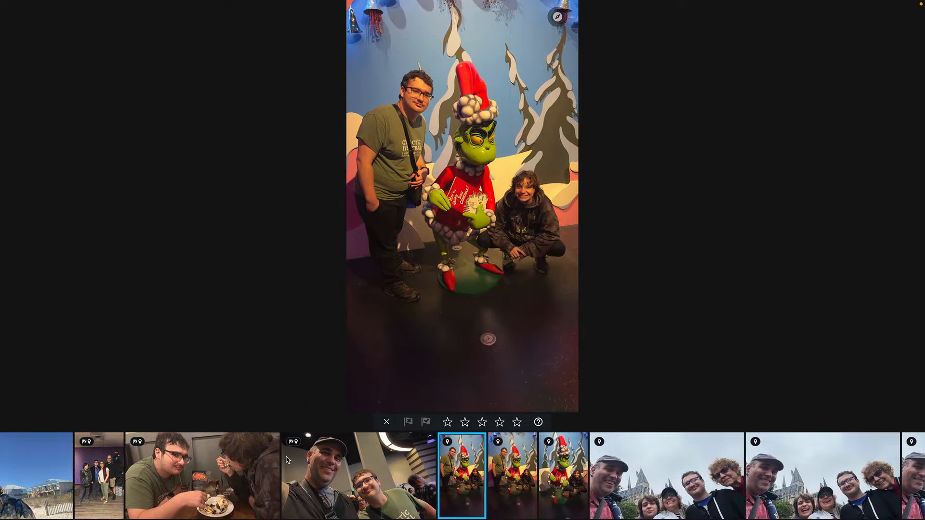
pyautogui.press('Right')
pyautogui.press('Right')
pyautogui.press('Right')
pyautogui.press('Right')
# Step: Compare the castle selfies, pick the smiling group with the curly-haired woman leaning in, and reject the last shot with the rocky cliff
pyautogui.press('Right')
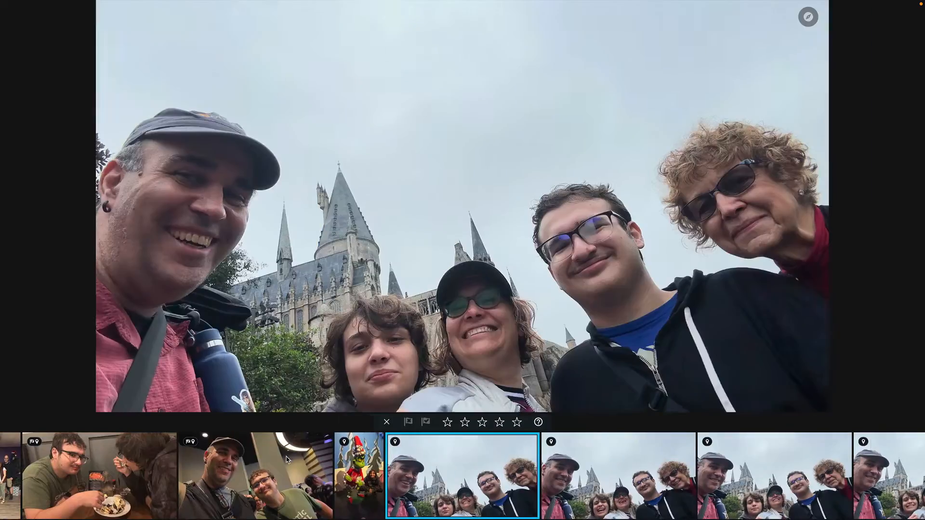
pyautogui.press('Right')
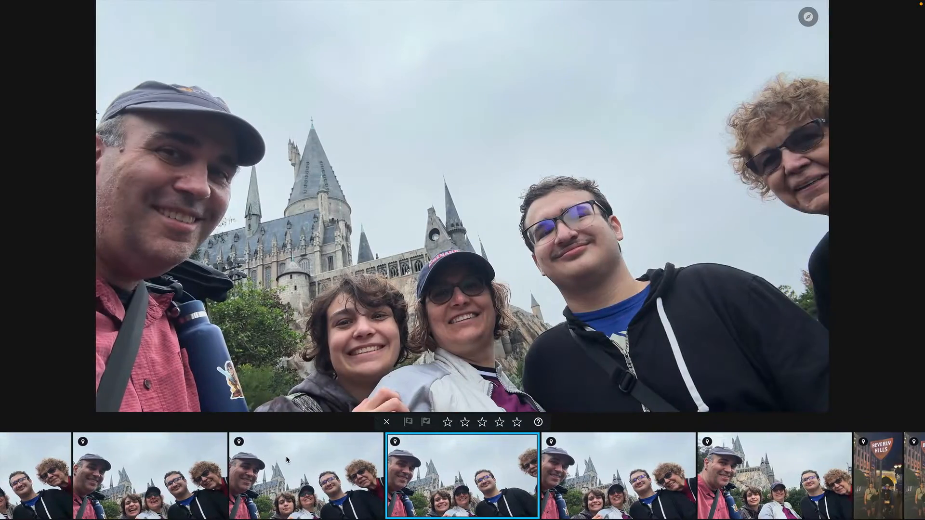
pyautogui.press('Right')
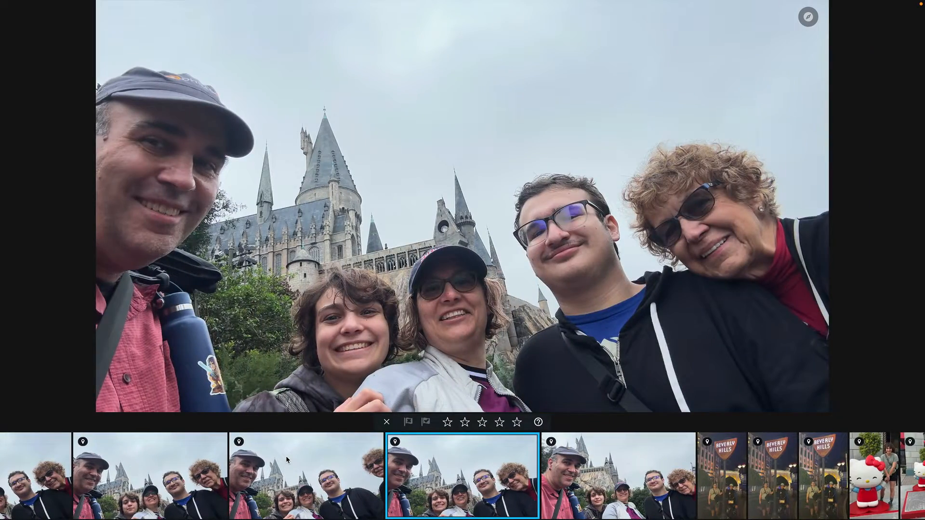
pyautogui.press('Right')
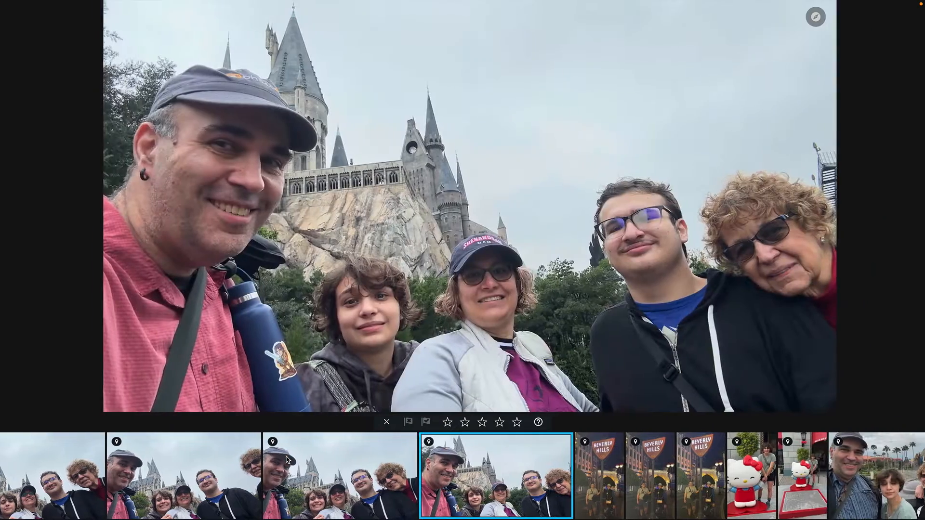
pyautogui.press('Left')
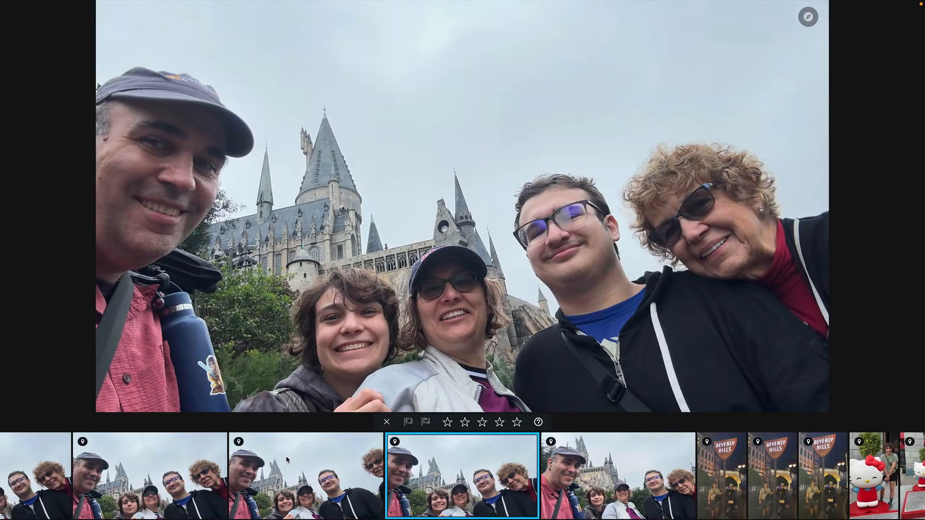
pyautogui.press('p')
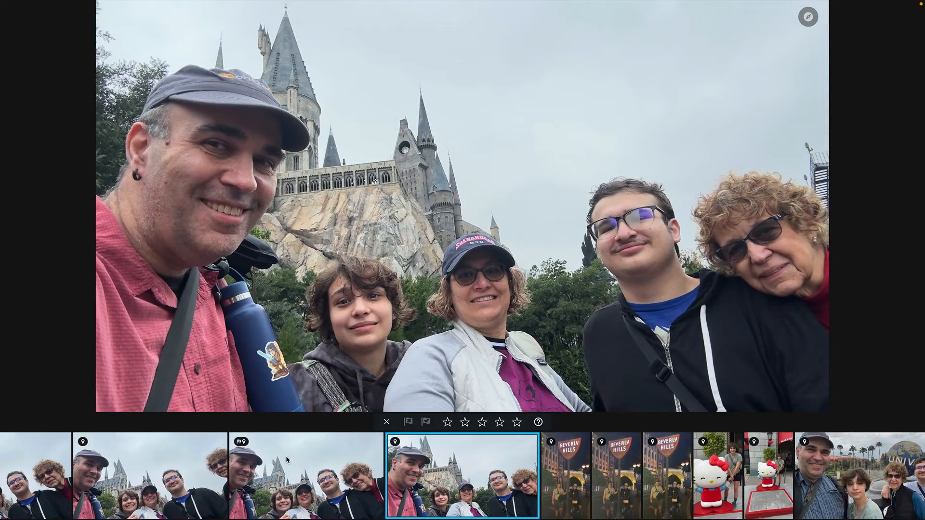
pyautogui.press('x')
pyautogui.press('Left')
pyautogui.press('Left')
pyautogui.press('Left')
pyautogui.press('p')
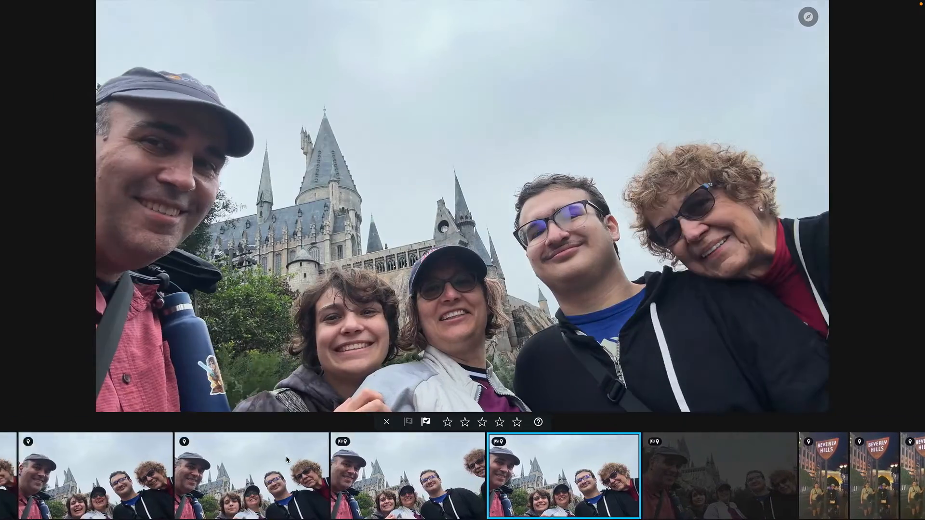
# Step: Reject the remaining earlier castle selfies and keep only the best group shot picked
pyautogui.press('Left')
pyautogui.press('Left')
pyautogui.press('x')
pyautogui.press('Left')
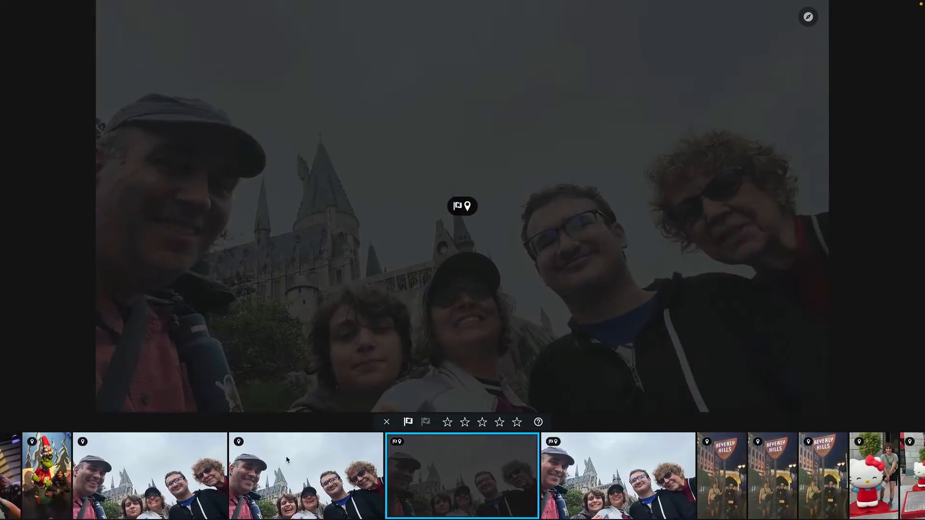
pyautogui.press('Left')
pyautogui.press('Left')
pyautogui.press('x')
pyautogui.press('x')
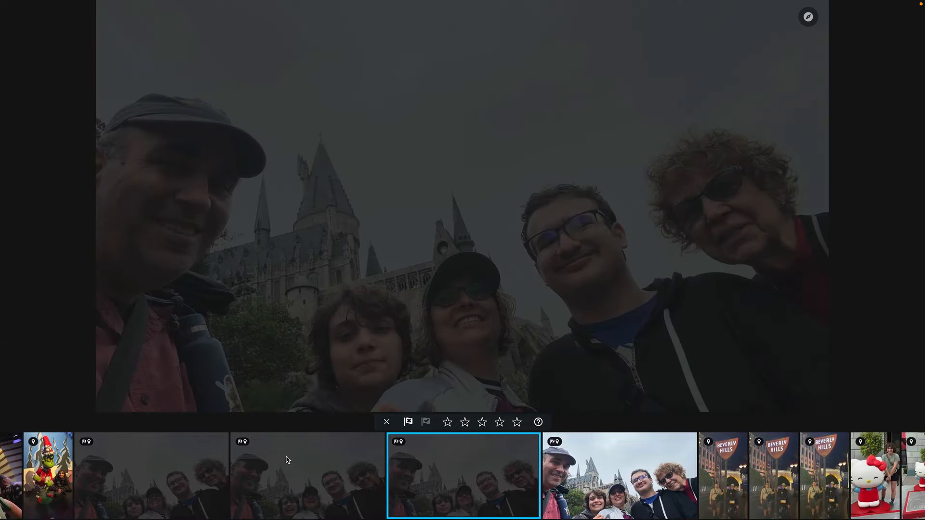
pyautogui.press('Right')
pyautogui.press('p')
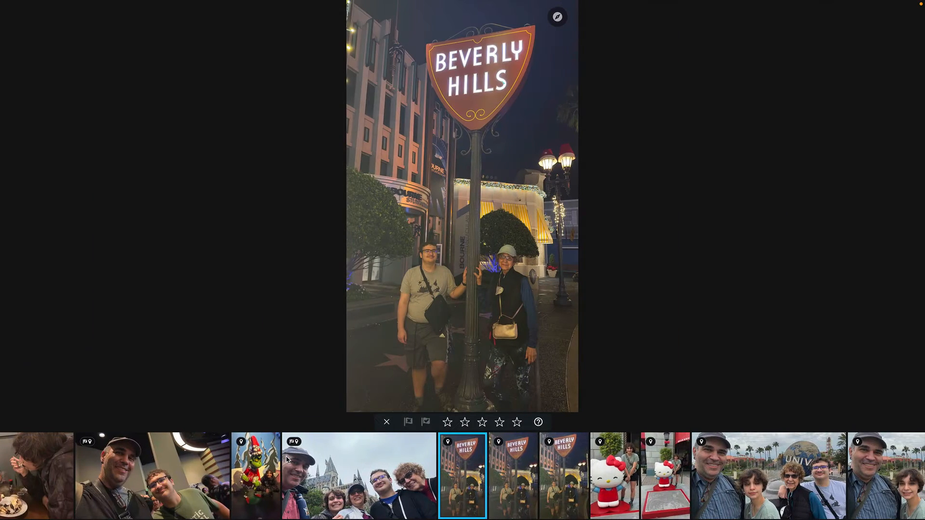
# Step: Pick the first Beverly Hills sign photo and reject its two near-duplicates
pyautogui.press('p')
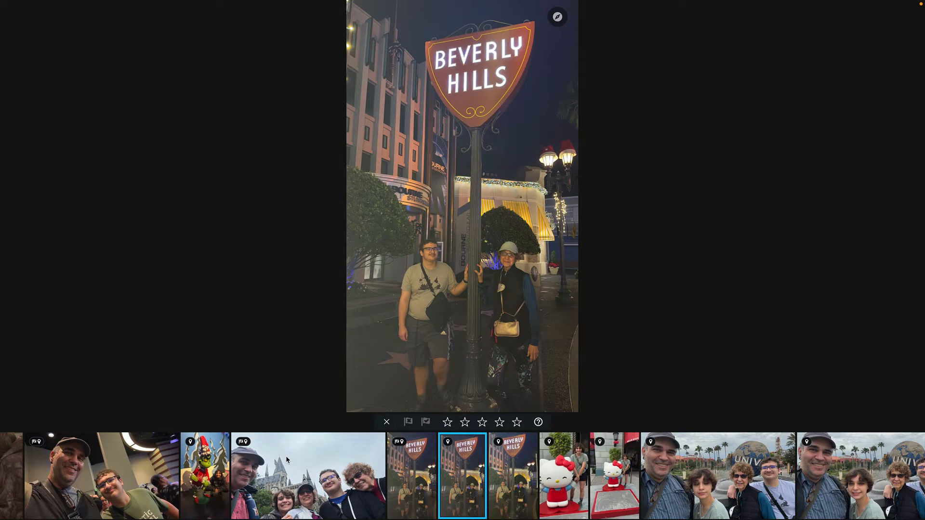
pyautogui.press('x')
pyautogui.press('x')
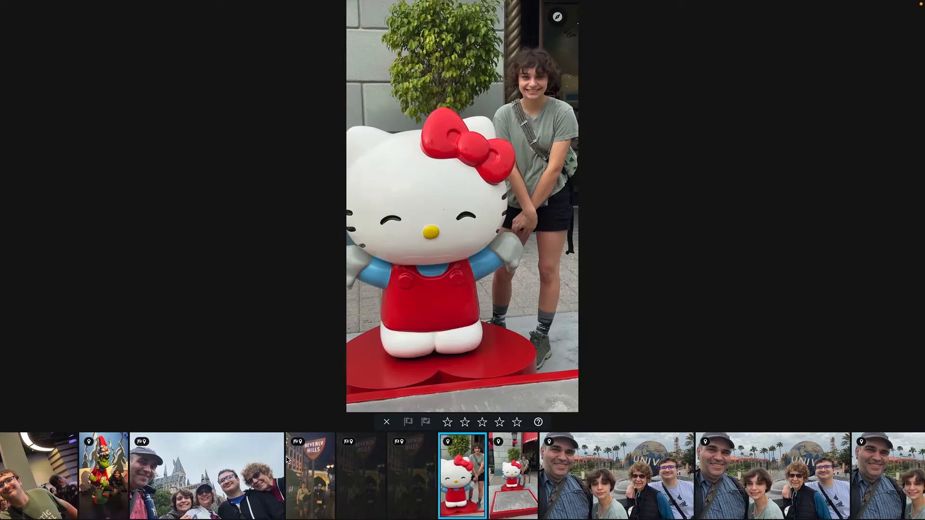
# Step: Pick the first Hello Kitty photo and the first group selfie by the Universal globe, rejecting their near-duplicates
pyautogui.press('p')
pyautogui.press('x')
pyautogui.press('p')
pyautogui.press('x')
pyautogui.press('x')
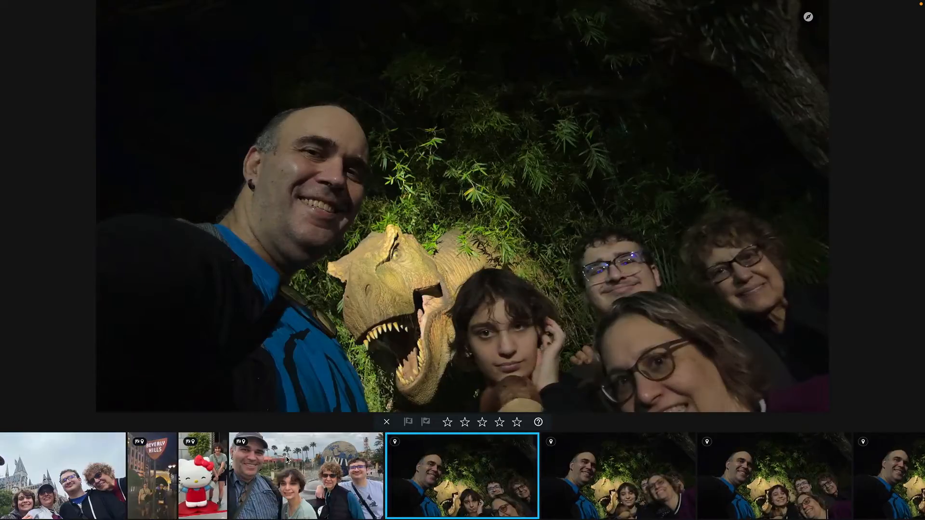
# Step: Reject the night selfies with the dinosaur, and pick the golden statue photo and the portrait by the skull wall
pyautogui.press('x')
pyautogui.press('x')
pyautogui.press('x')
pyautogui.press('x')
pyautogui.press('x')
pyautogui.press('p')
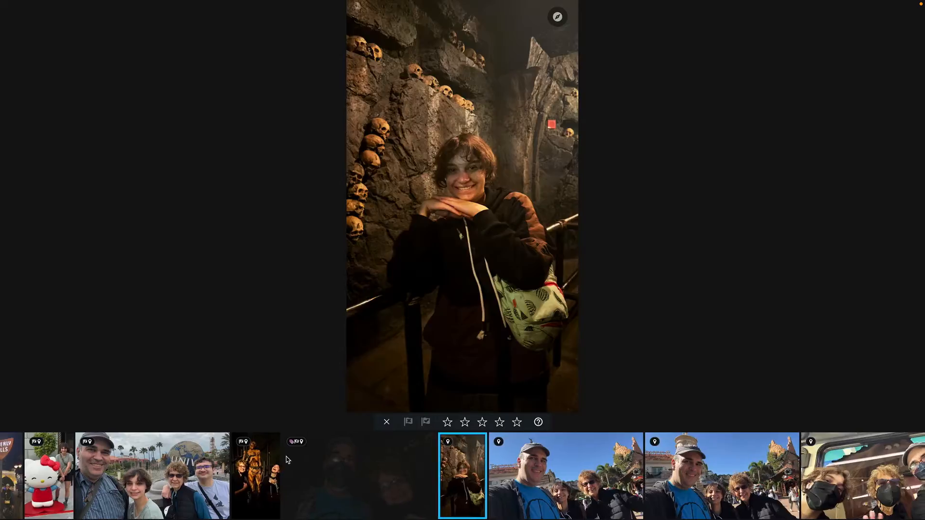
pyautogui.press('p')
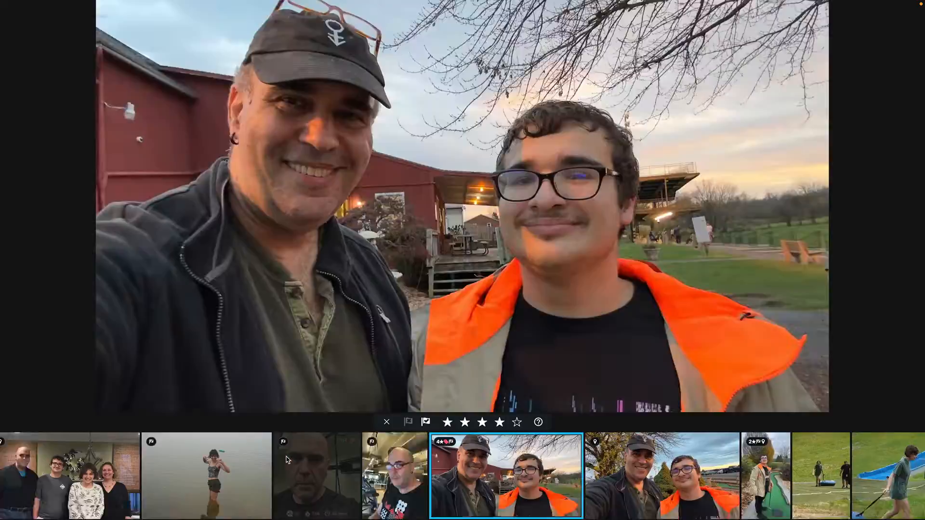
# Step: Reject the second selfie with the young man in the orange hood and the following photo of the man with the green bag
pyautogui.press('Right')
pyautogui.press('x')
pyautogui.press('x')
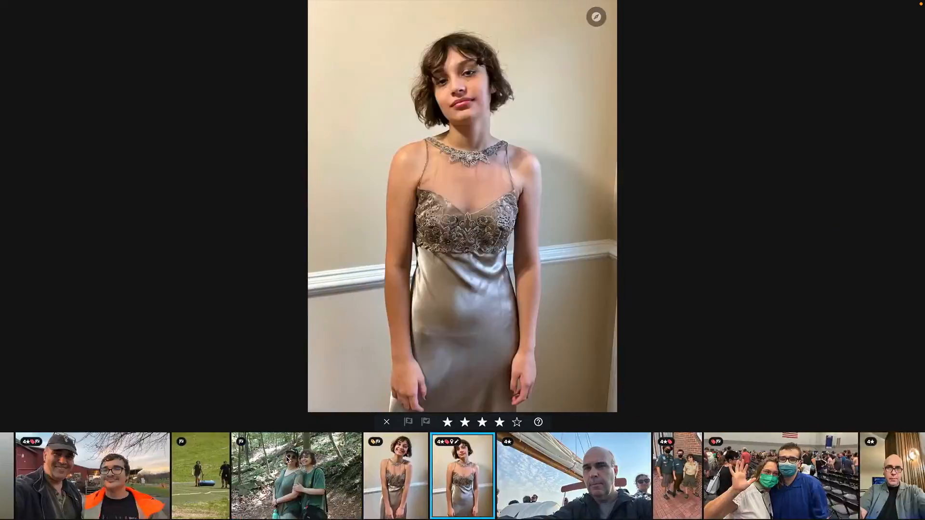
# Step: Reject the second silver-dress portrait and the boat selfie, and pick the first photo of the couple at the press wall
pyautogui.press('Right')
pyautogui.press('Right')
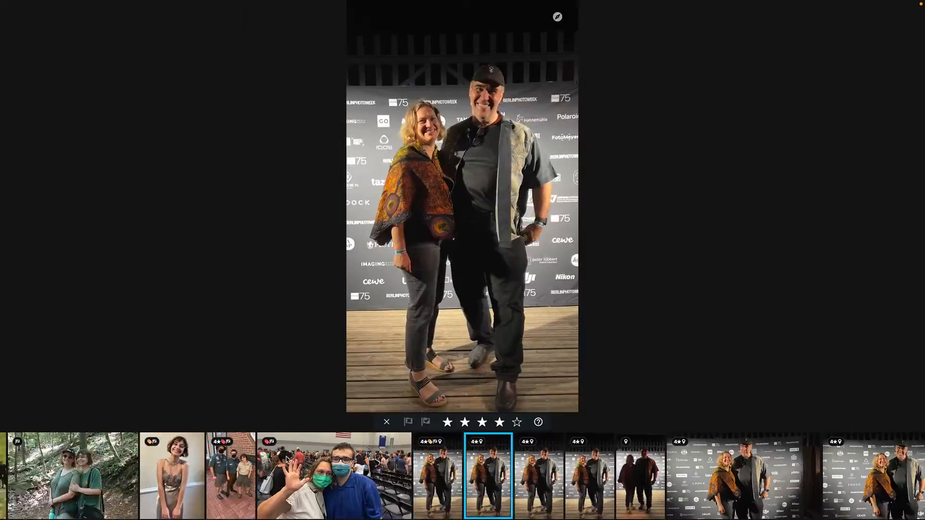
pyautogui.press('Right')
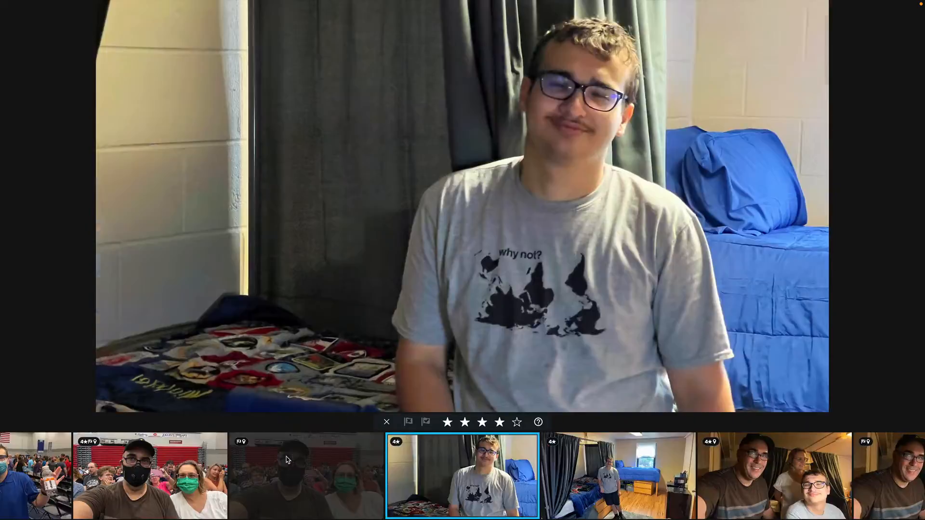
# Step: Pick the dorm-room portrait of the young man and reject the first forest photos of the two men
pyautogui.press('Right')
pyautogui.press('Right')
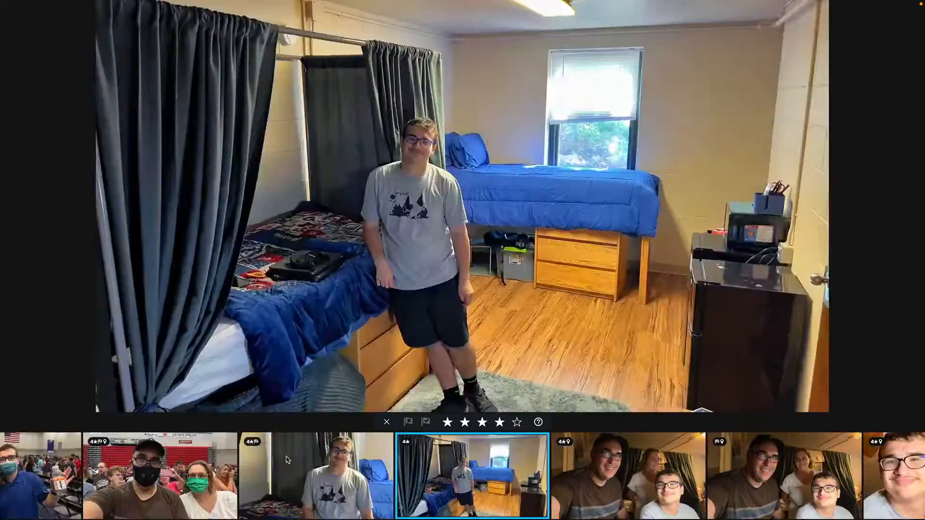
pyautogui.press('Right')
pyautogui.press('Right')
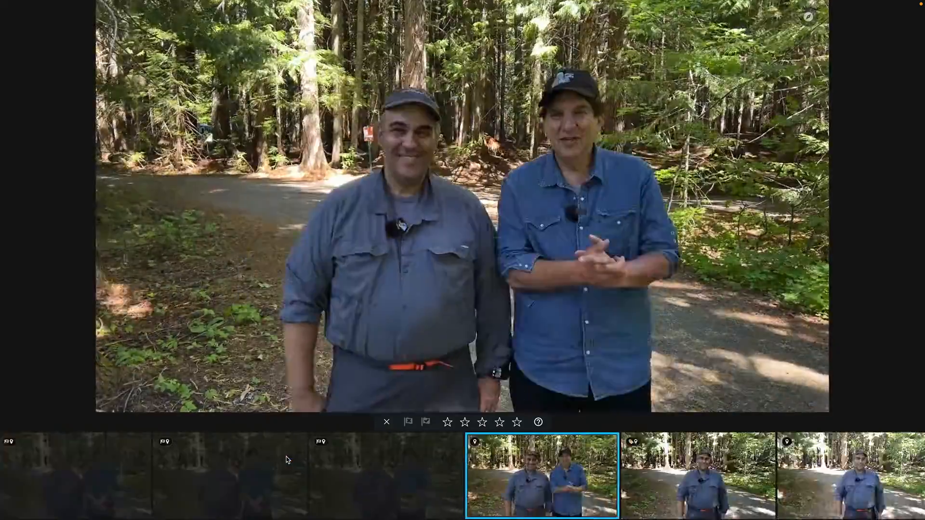
# Step: Pick the best waving photo of the masked pair and the first masked selfie in the gym, rejecting their near-duplicates
pyautogui.press('Right')
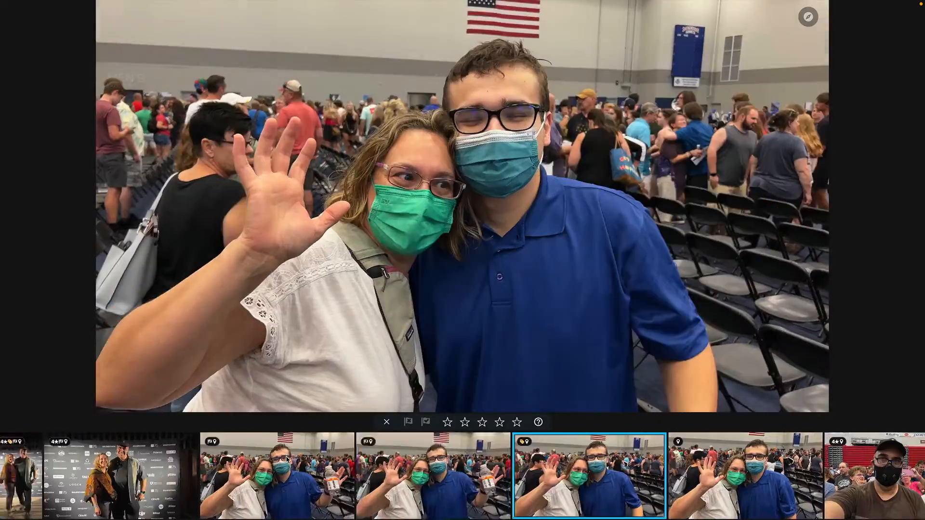
pyautogui.press('Right')
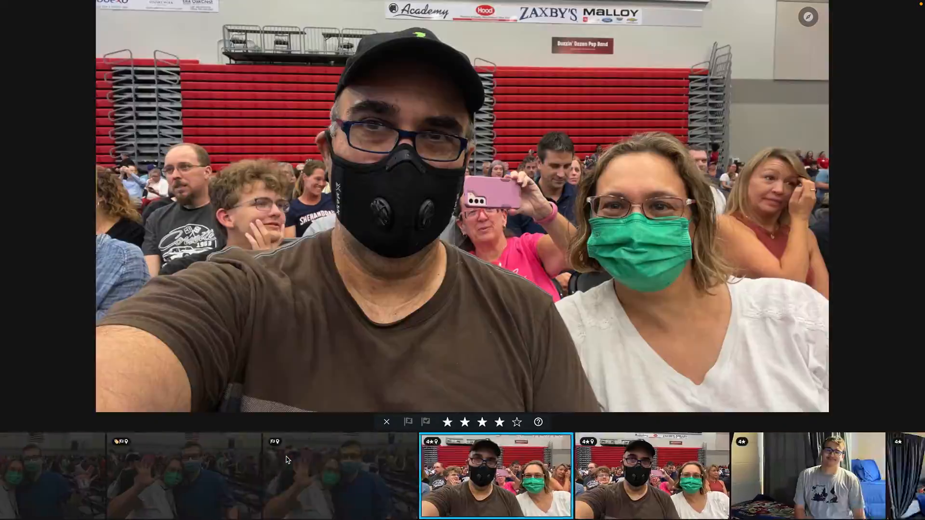
pyautogui.press('Right')
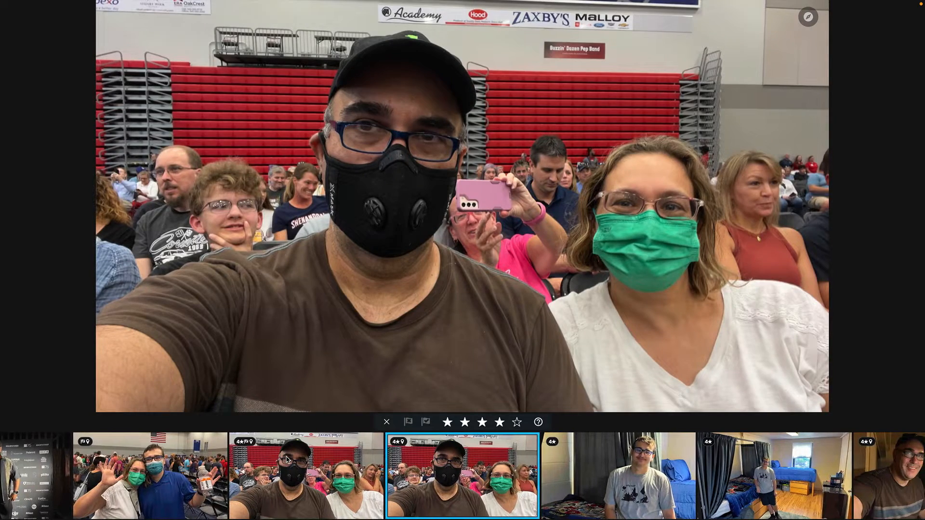
pyautogui.press('Right')
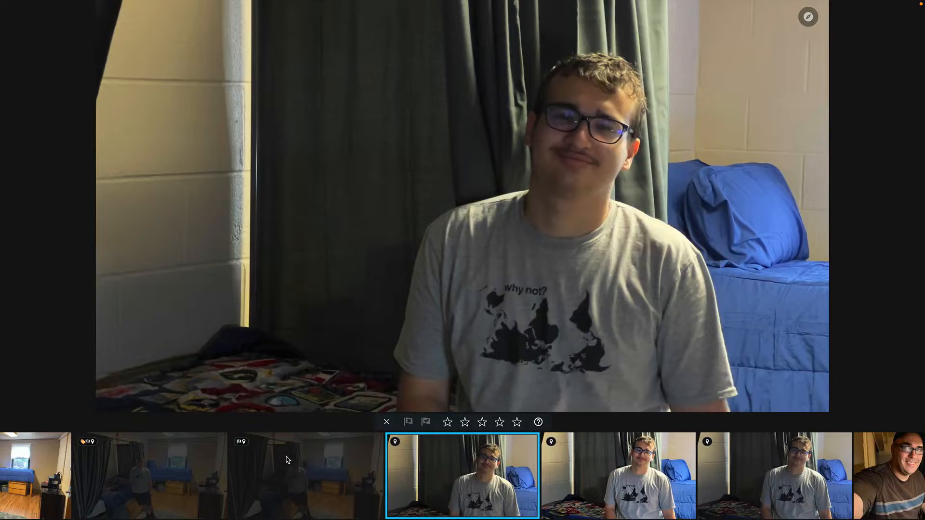
# Step: Reject the duplicate dorm-room portraits, the second family selfie and the black-and-white portrait with the hat
pyautogui.press('x')
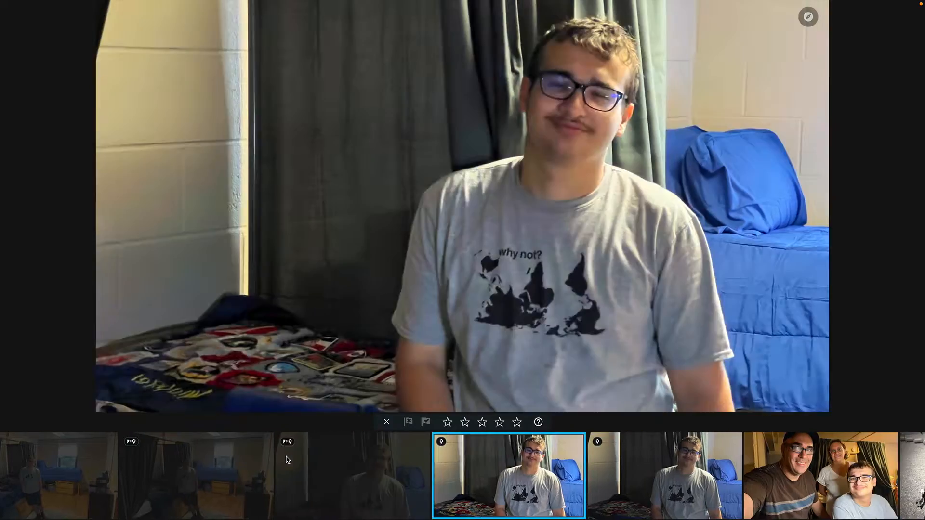
pyautogui.press('x')
pyautogui.press('x')
pyautogui.press('x')
pyautogui.press('x')
pyautogui.press('x')
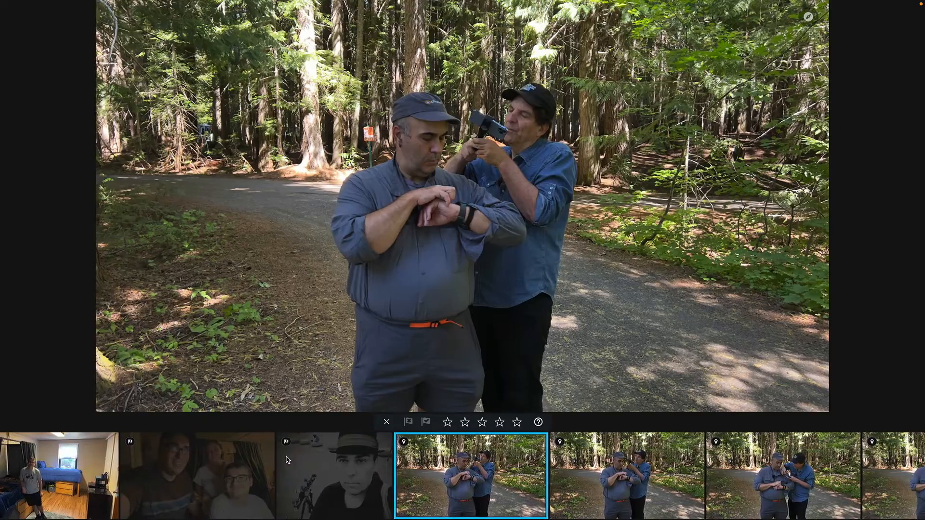
# Step: Reject the similar photos of the two men standing on the forest path
pyautogui.press('x')
pyautogui.press('x')
pyautogui.press('x')
pyautogui.press('x')
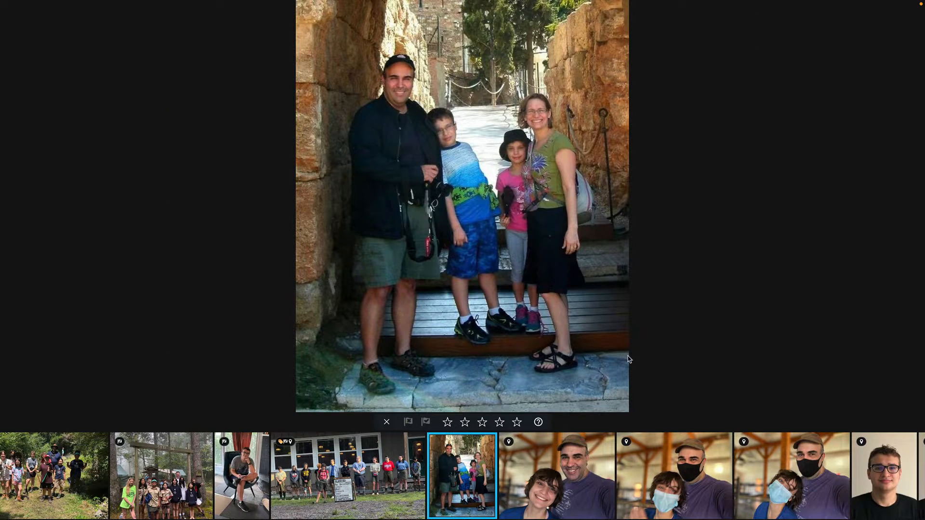
# Step: Undo the last flag changes on the green-shirt camp group photo and the Olmsted sign group photo
pyautogui.press('super+z')
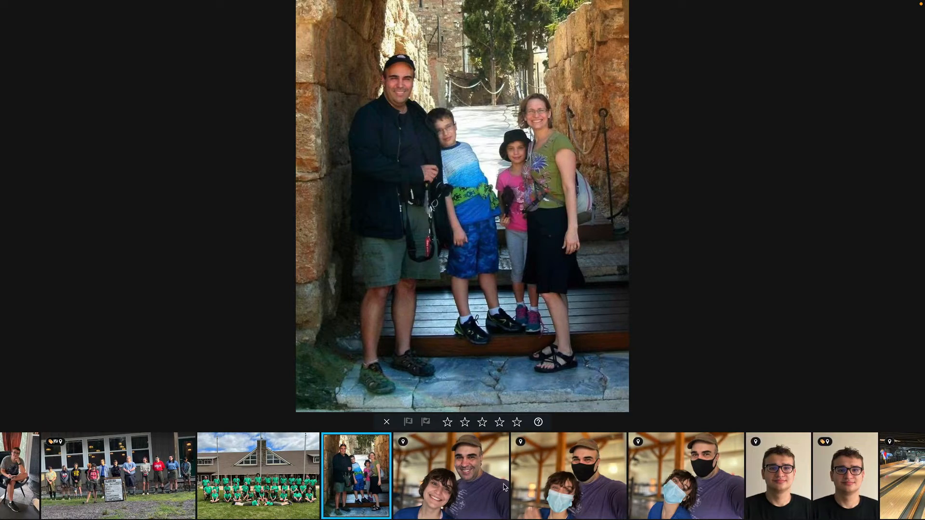
pyautogui.press('super+z')
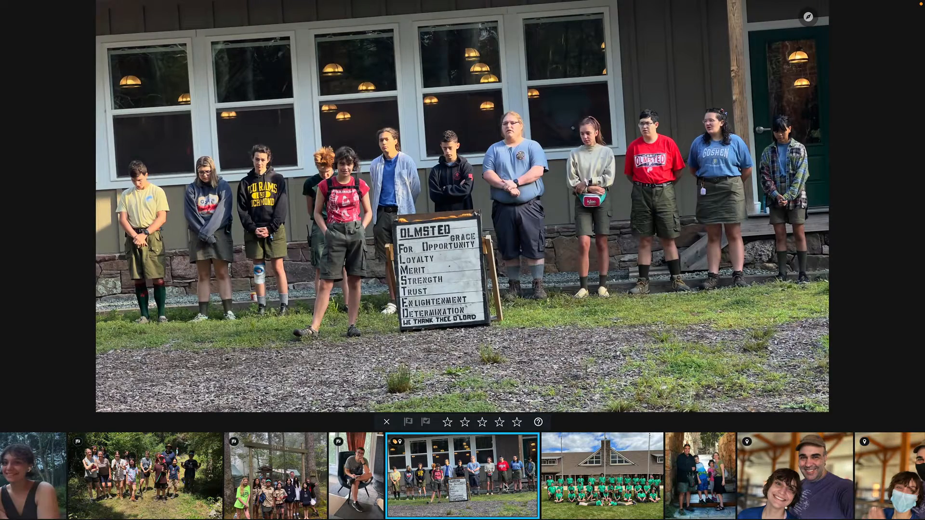
pyautogui.press('super+z')
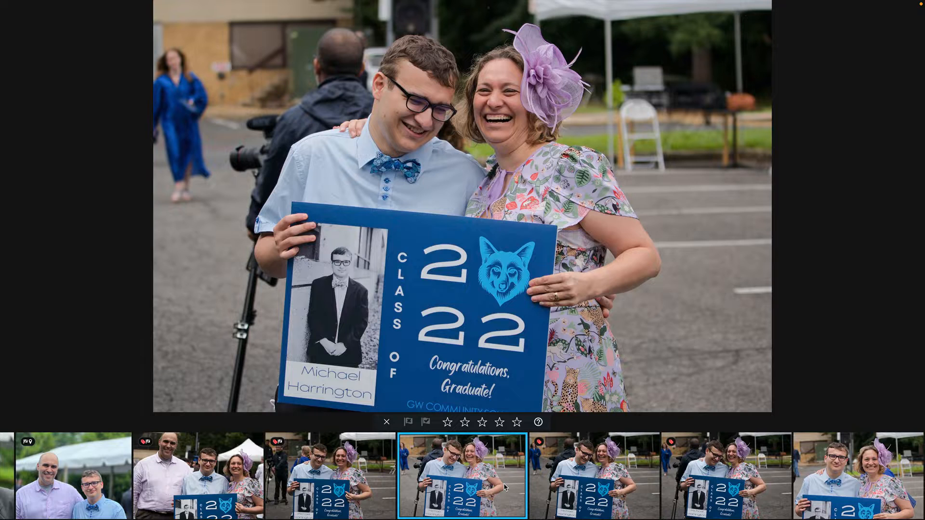
# Step: Pick the first laughing photo of the graduate and the woman holding the Class of 2022 sign, and reject its near-duplicates
pyautogui.press('super+z')
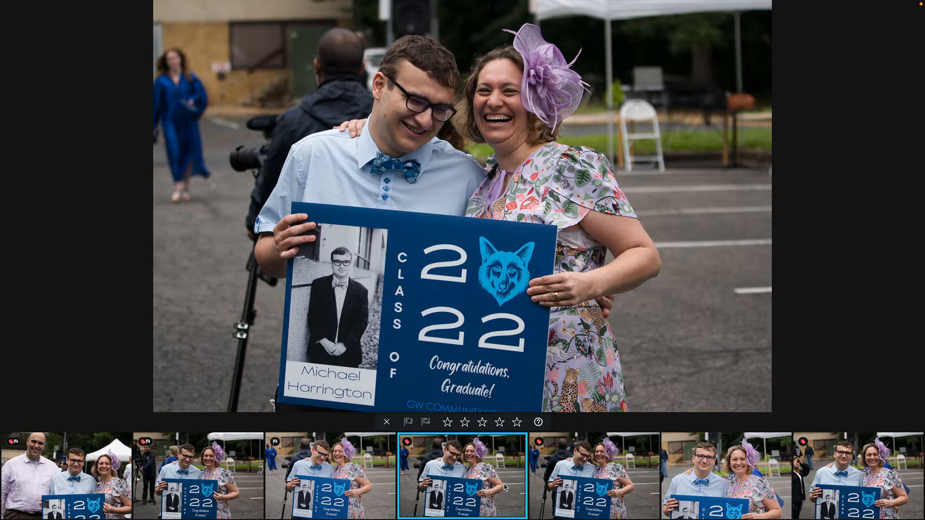
pyautogui.press('Right')
pyautogui.press('Down')
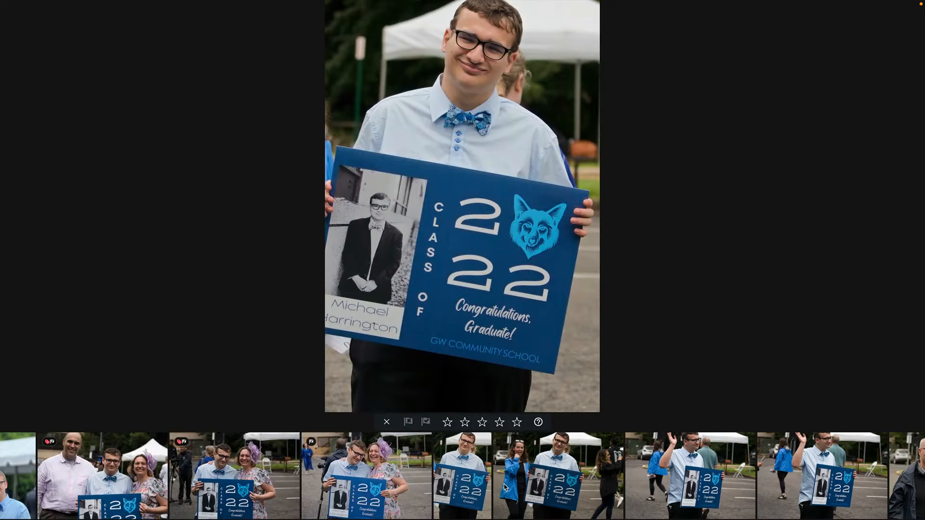
# Step: Keep the first solo photo of the graduate holding the Class of 2022 sign and reject the similar ones
pyautogui.press('Right')
pyautogui.press('Right')
pyautogui.press('Right')
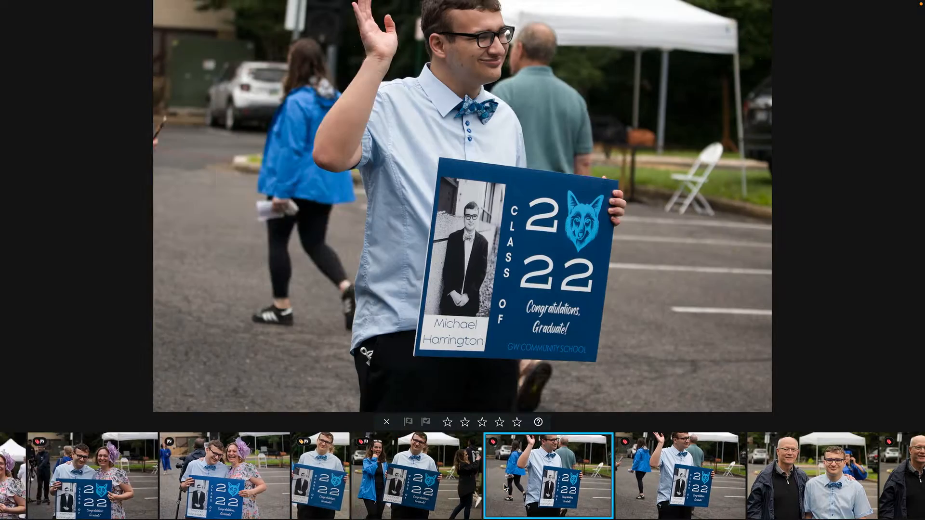
pyautogui.press('Right')
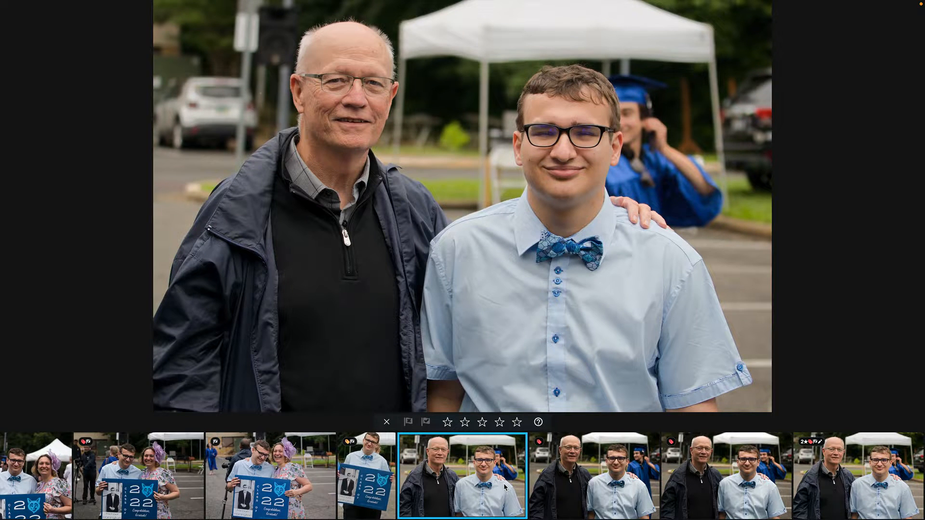
# Step: Pick the best photo of the older man in the dark jacket with the graduate and reject the near-duplicates
pyautogui.press('Right')
pyautogui.press('Right')
pyautogui.press('Right')
pyautogui.press('Right')
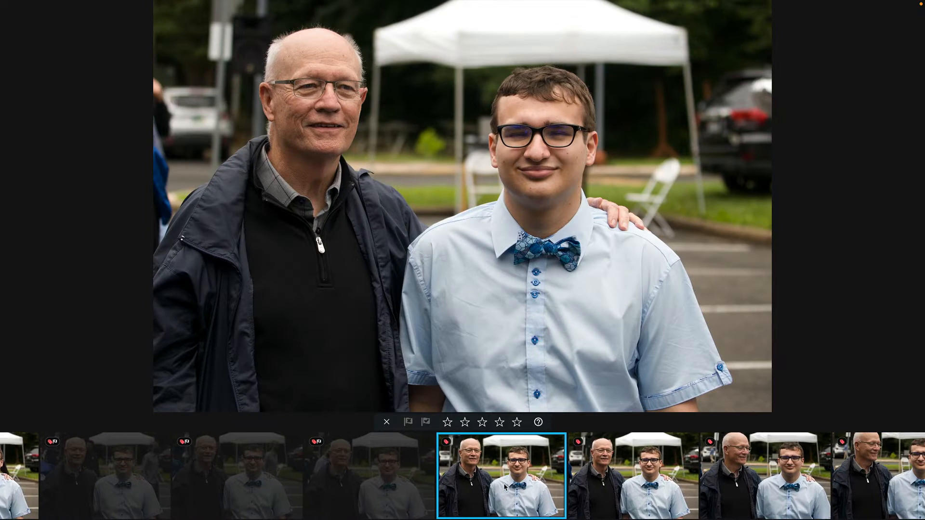
pyautogui.press('Right')
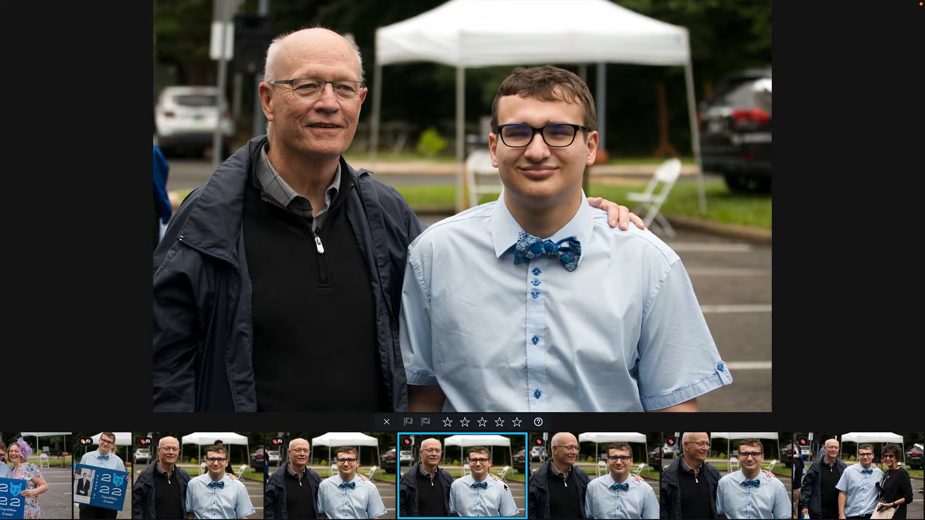
pyautogui.press('Left')
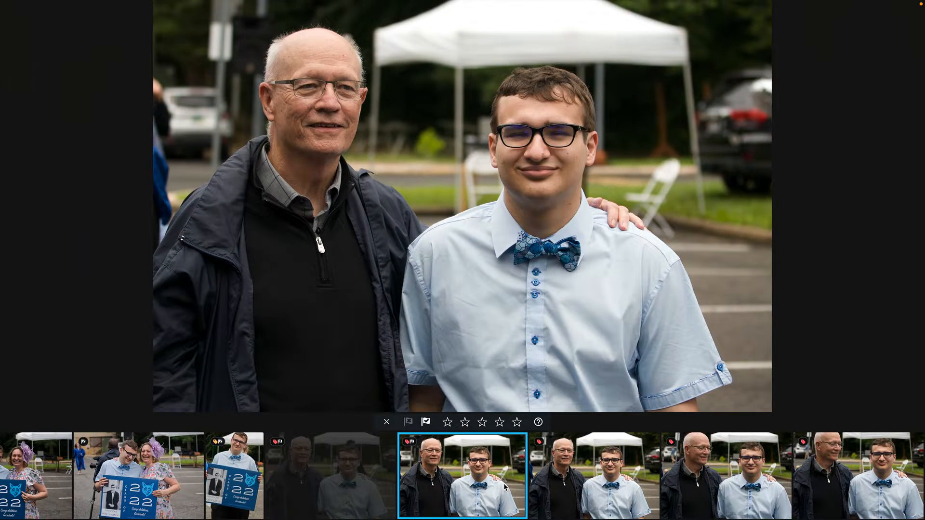
pyautogui.press('Right')
pyautogui.press('Right')
pyautogui.press('Right')
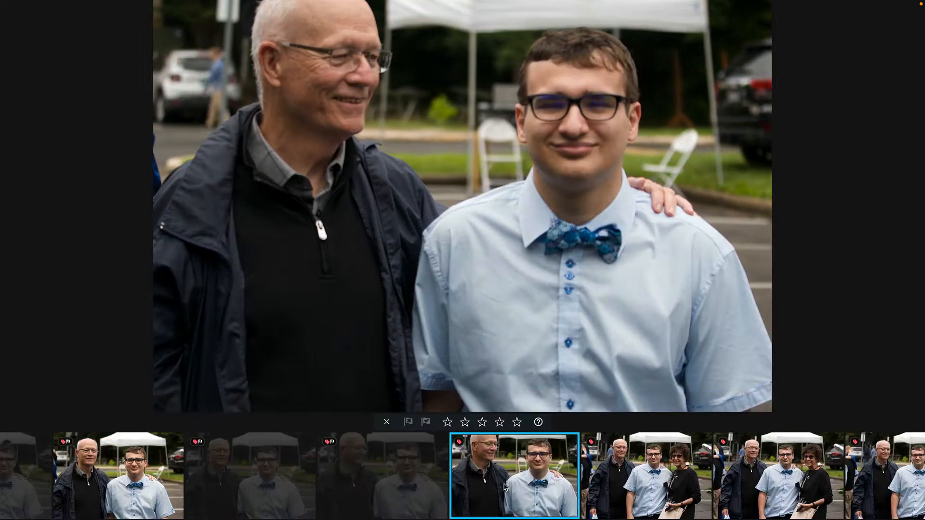
# Step: Cull the side-by-side photos of the graduate and the girl in the daisy dress, picking the best shots and rejecting near-duplicates
pyautogui.press('Right')
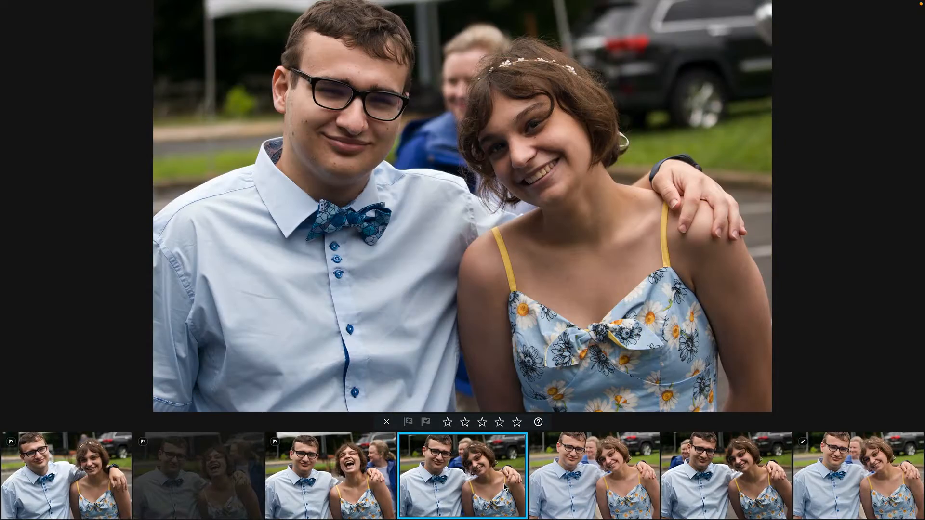
pyautogui.press('Right')
pyautogui.press('Right')
pyautogui.press('Right')
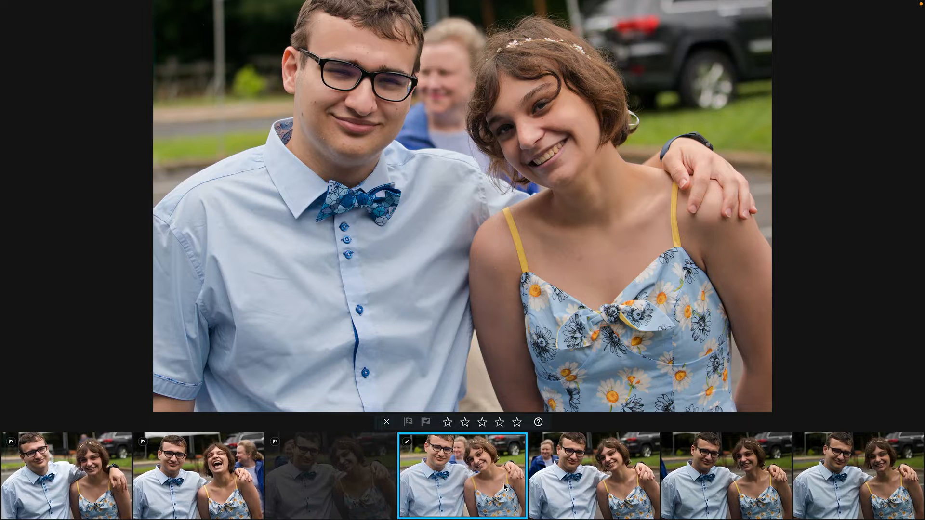
pyautogui.press('x')
pyautogui.press('x')
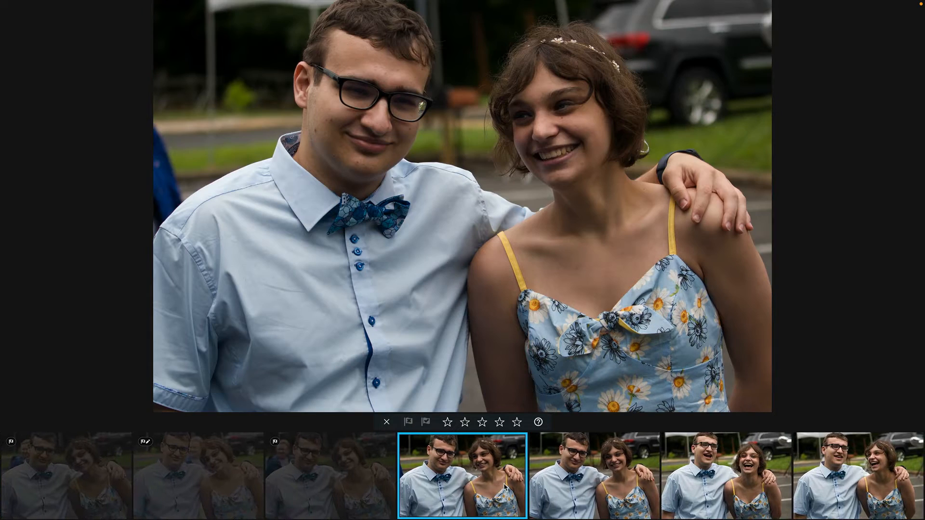
pyautogui.press('Right')
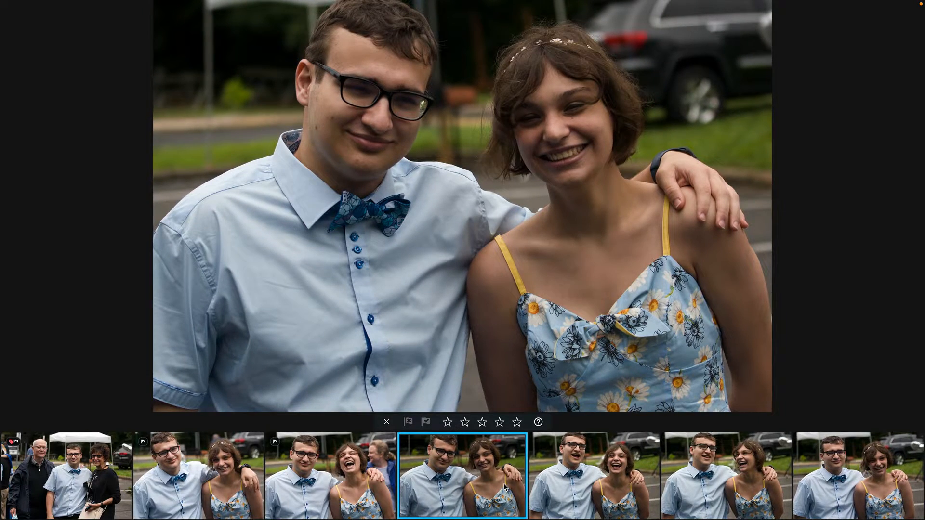
pyautogui.press('Right')
pyautogui.press('Right')
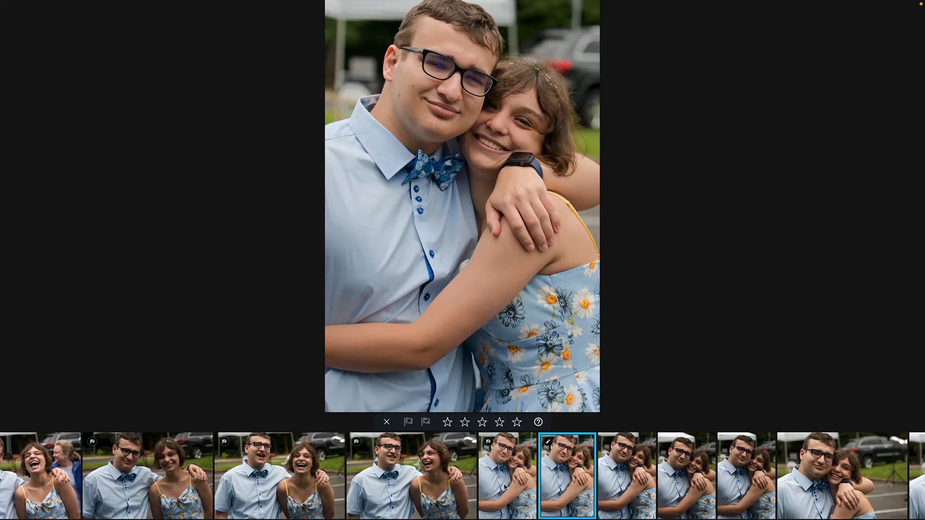
# Step: Keep the first two upright photos of the graduate hugging the girl in the daisy dress and reject the remaining hugging shots
pyautogui.press('Right')
pyautogui.press('x')
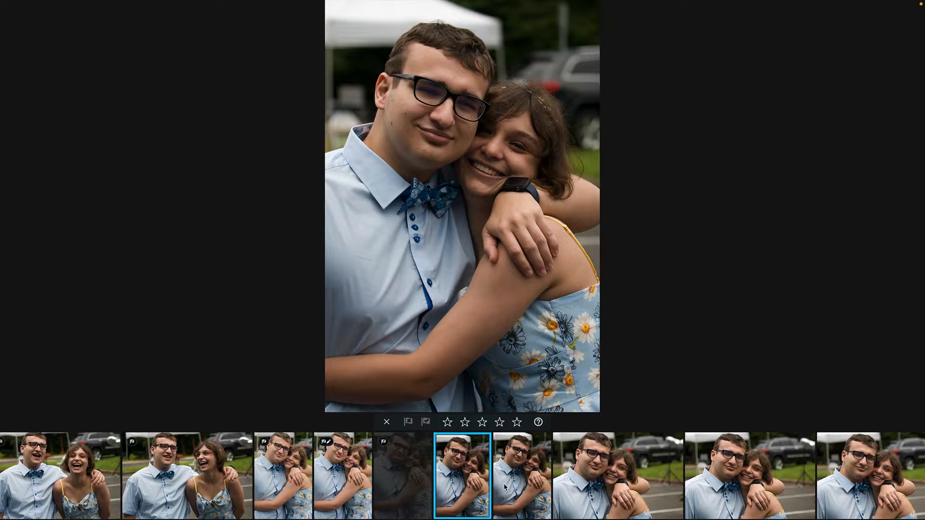
pyautogui.press('x')
pyautogui.press('x')
pyautogui.press('x')
pyautogui.press('x')
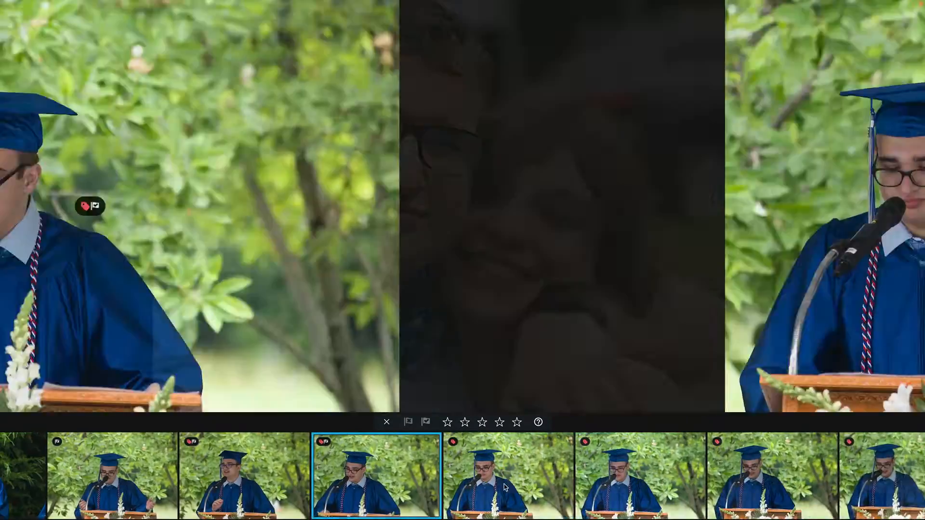
# Step: Keep the best shots of the graduate speaking at the podium and reject the near-duplicate podium photos
pyautogui.press('Right')
pyautogui.press('Right')
pyautogui.press('Right')
pyautogui.press('Right')
pyautogui.press('Right')
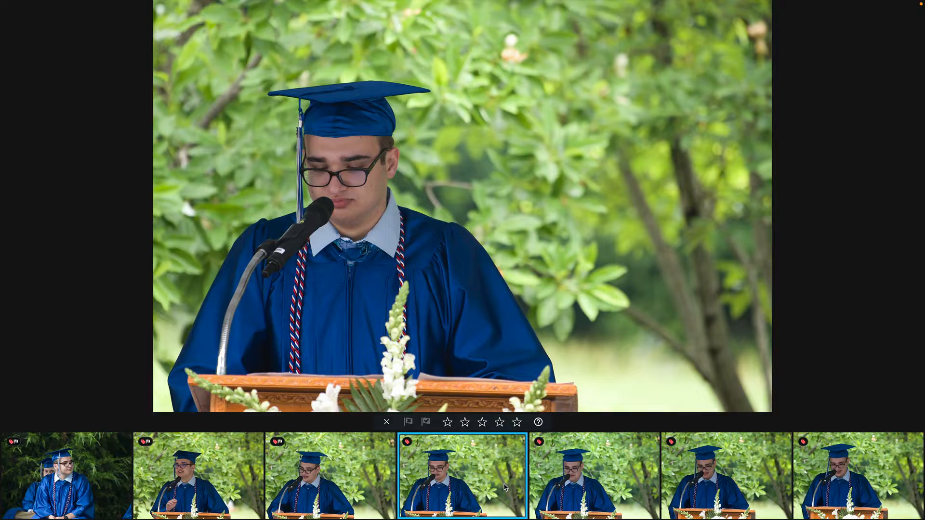
pyautogui.press('x')
pyautogui.press('x')
pyautogui.press('x')
pyautogui.press('x')
pyautogui.press('x')
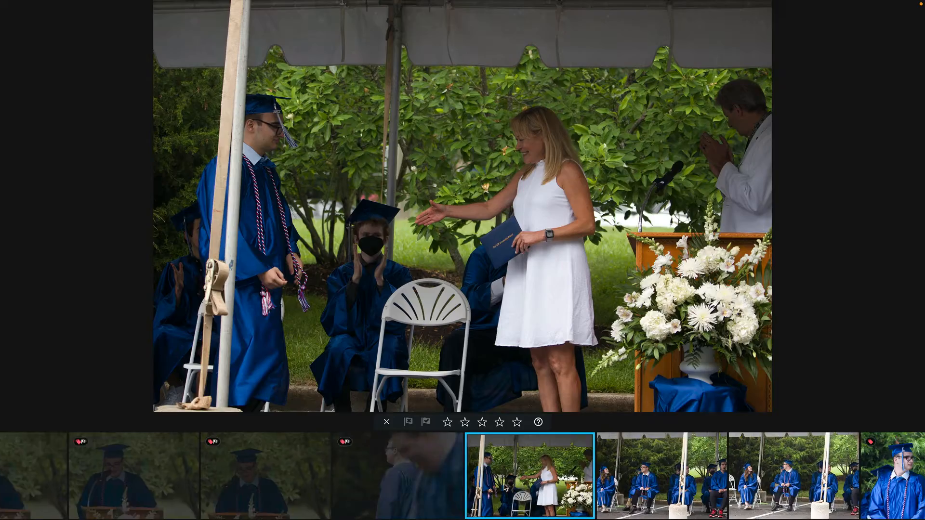
# Step: Reject the wide shots of the seated graduates and the repetitive photos of the graduate in front of the dark evergreens
pyautogui.press('x')
pyautogui.press('x')
pyautogui.press('x')
pyautogui.press('x')
pyautogui.press('x')
pyautogui.press('x')
pyautogui.press('x')
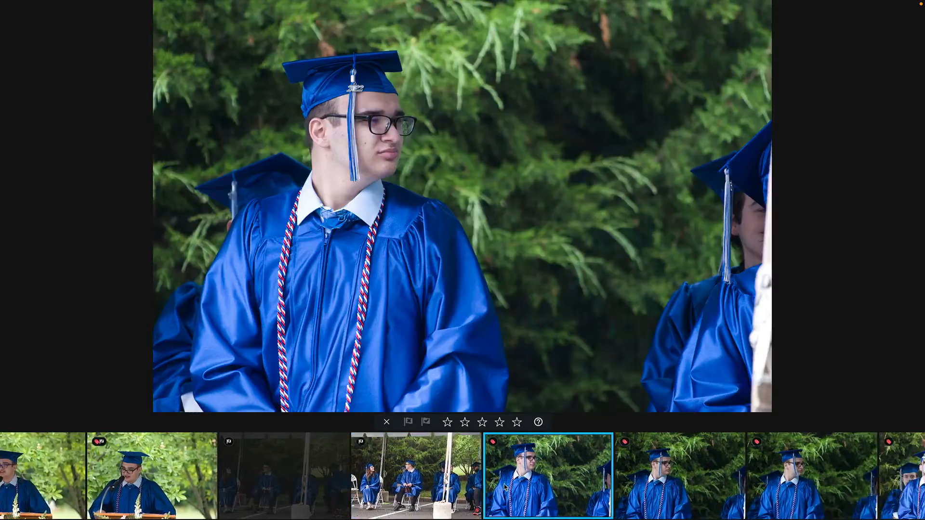
pyautogui.press('x')
pyautogui.press('x')
pyautogui.press('x')
pyautogui.press('x')
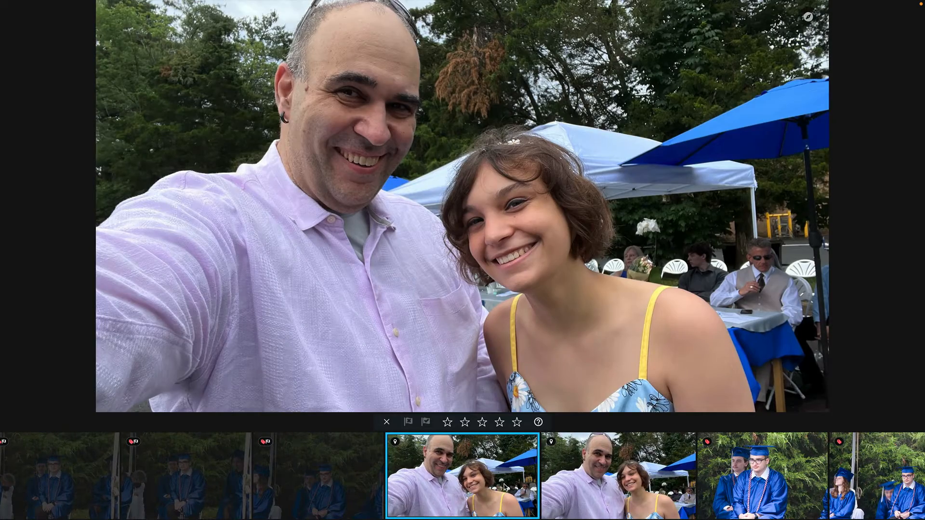
# Step: Pick the best selfie with the girl and one Van Gogh exhibit group selfie, reject the duplicates, and leave the review
pyautogui.press('p')
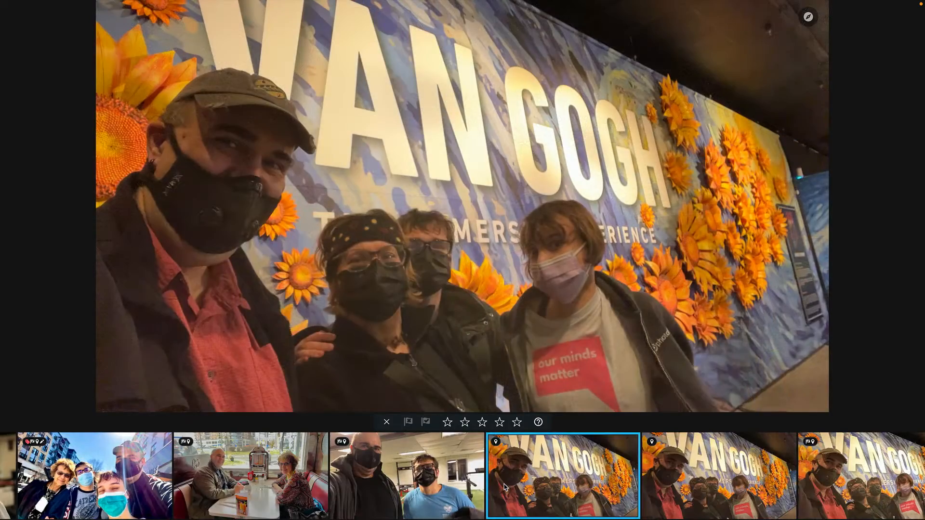
pyautogui.press('p')
pyautogui.press('x')
pyautogui.press('p')
pyautogui.press('x')
pyautogui.press('x')
pyautogui.press('x')
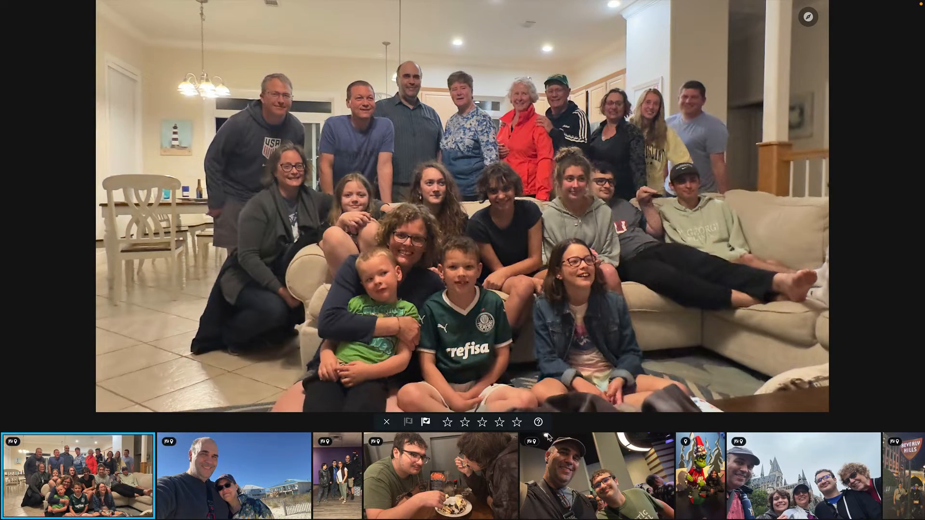
pyautogui.press('Escape')
pyautogui.press('Escape')
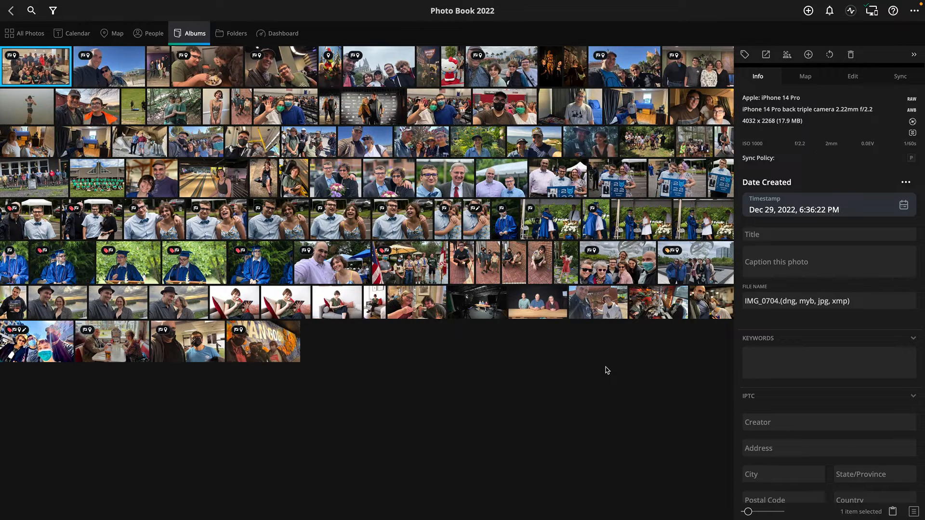
# Step: Try to apply the AutoColor preset to all photos in the album
pyautogui.hotkey('ctrl', 'a')
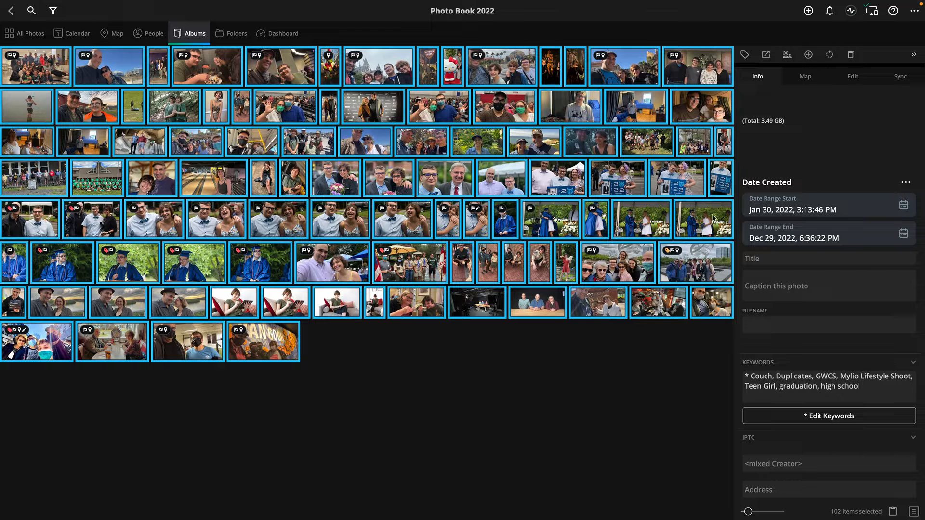
pyautogui.scroll(-1, 255, 118)
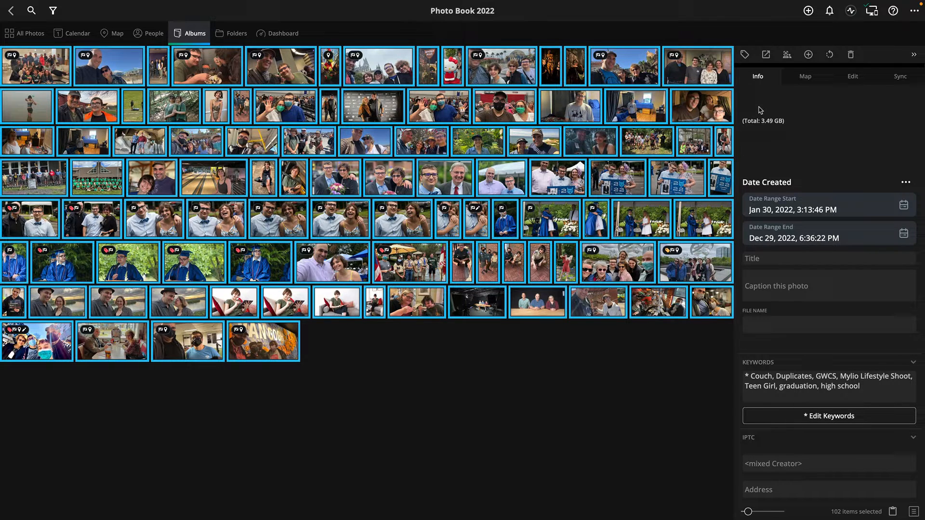
pyautogui.click(854, 75)
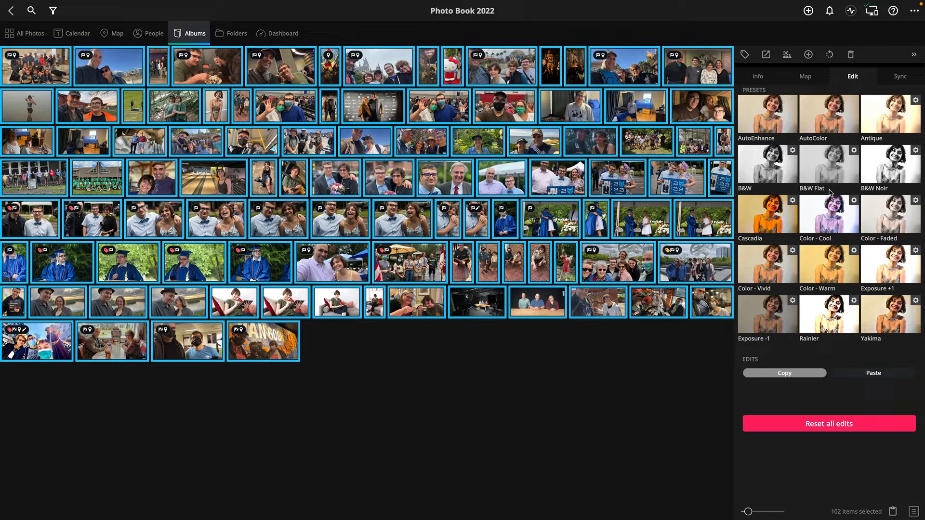
pyautogui.click(835, 126)
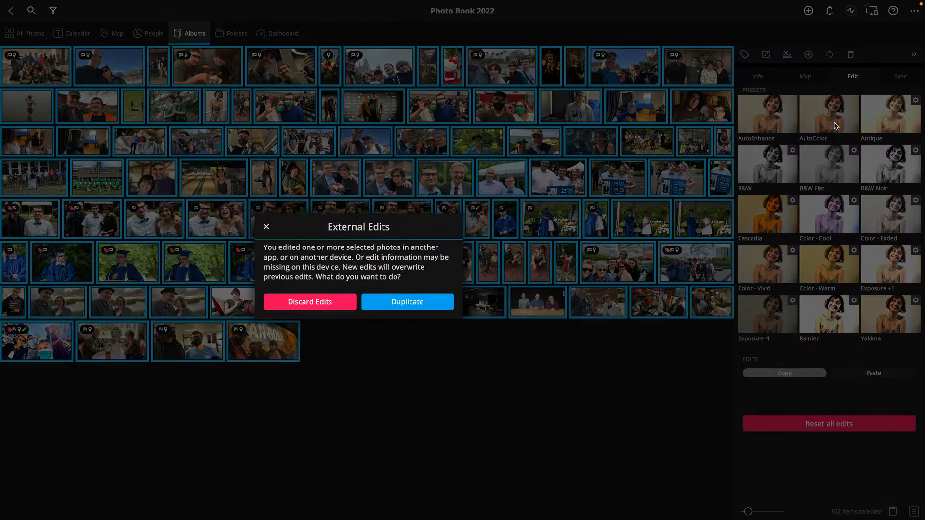
pyautogui.click(267, 226)
pyautogui.click(443, 374)
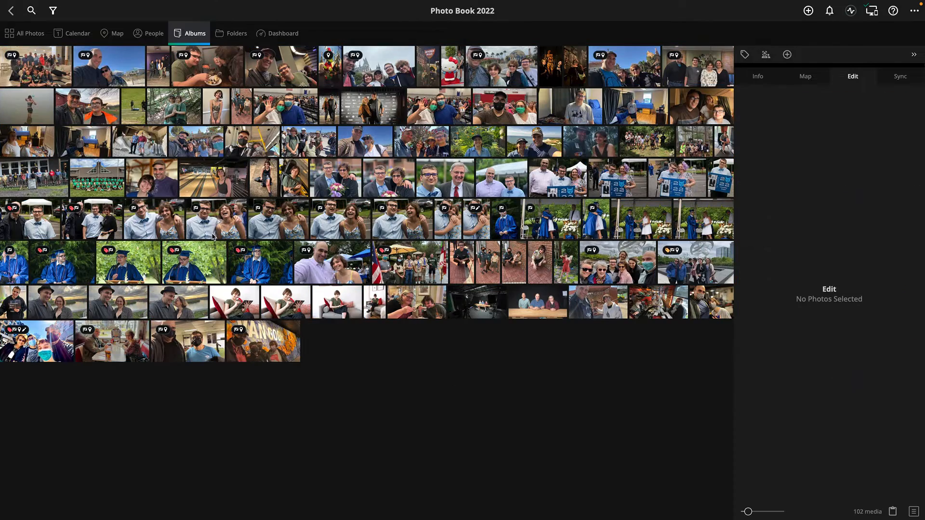
# Step: Try an automatic color correction on the couple's beach selfie, then return to the album grid
pyautogui.doubleClick(120, 72)
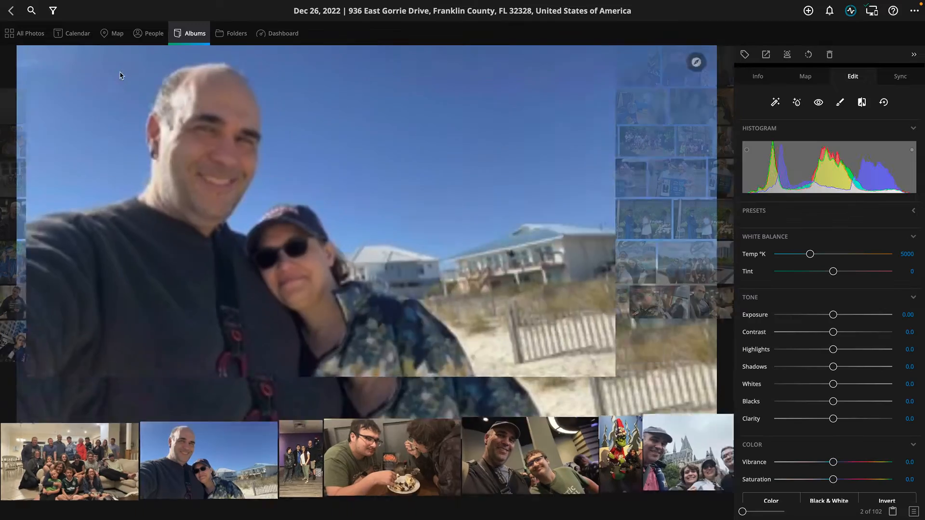
pyautogui.click(796, 103)
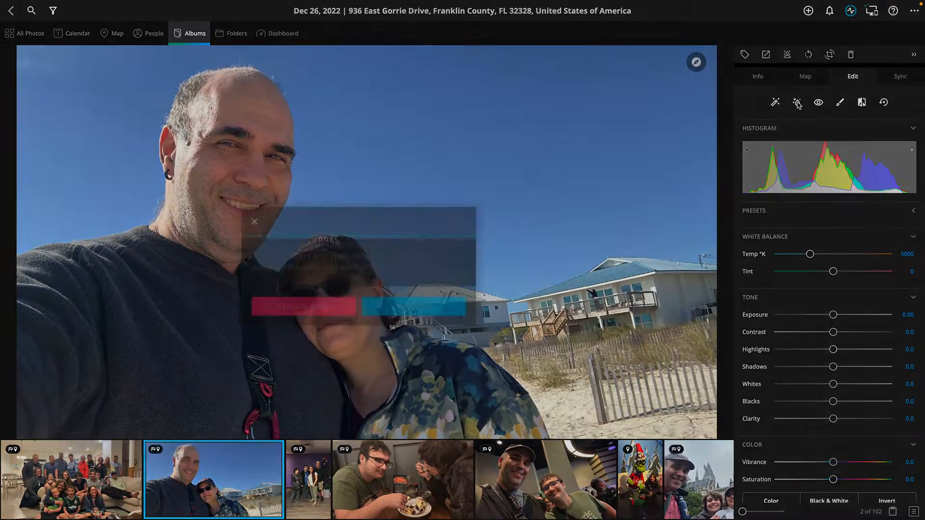
pyautogui.click(520, 186)
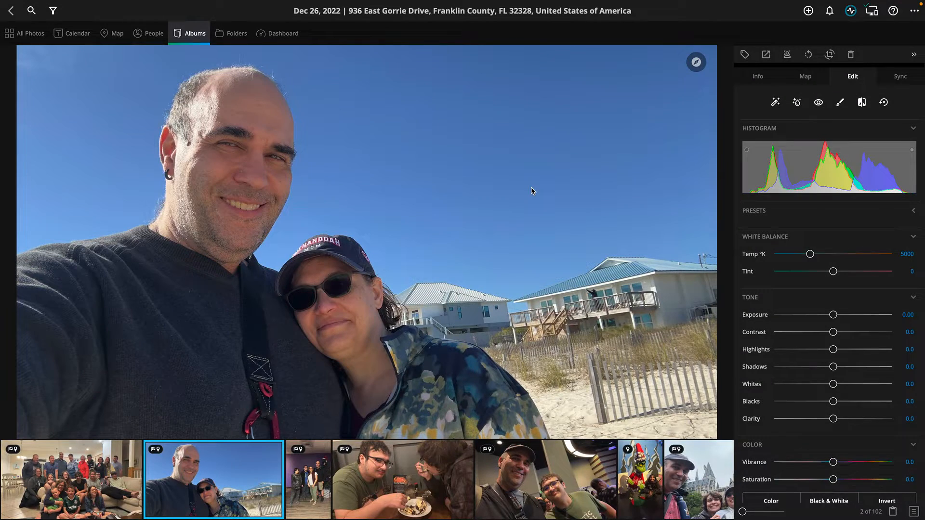
pyautogui.press('Escape')
# Step: Apply the AutoColor preset to all graduation photos, from the sign group photo through the seated graduate by the evergreens
pyautogui.click(270, 266)
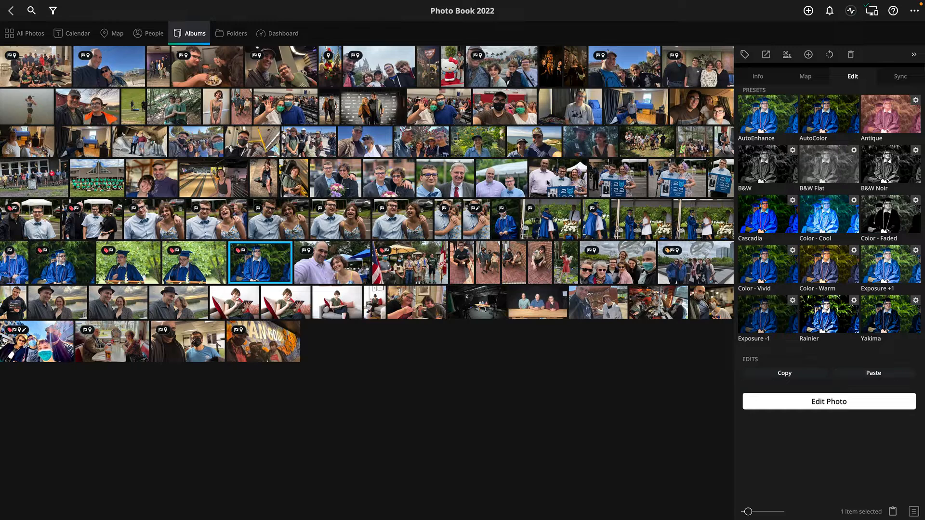
pyautogui.keyDown('shift'); pyautogui.click(551, 183); pyautogui.keyUp('shift')
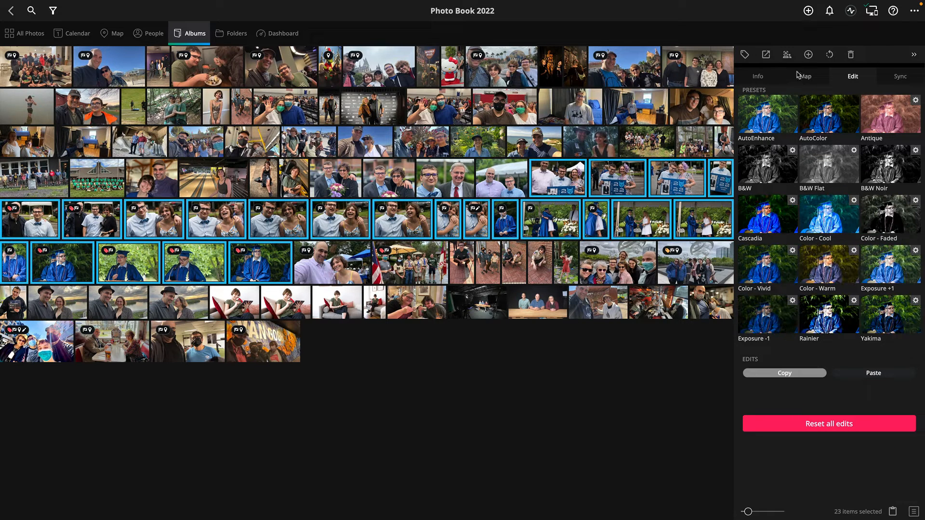
pyautogui.click(828, 116)
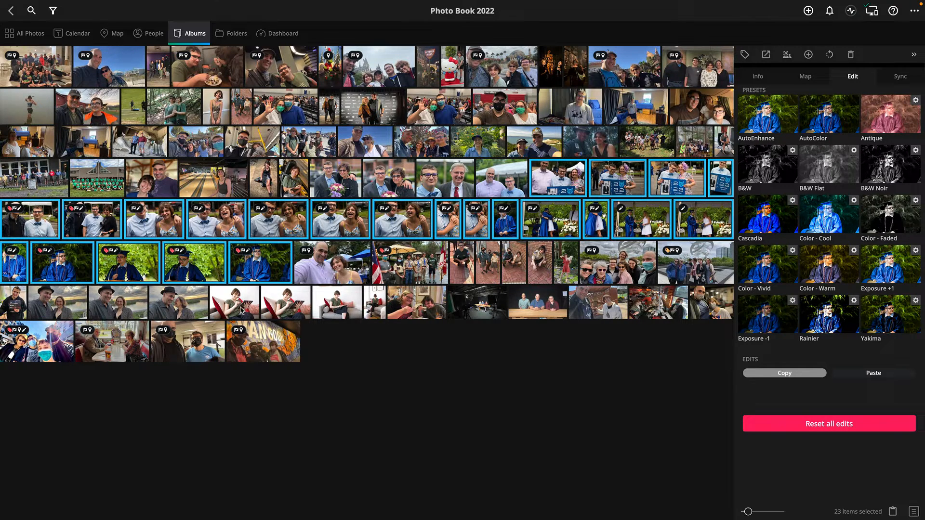
# Step: Apply the AutoColor preset to the four photos of the person on the couch and clear the selection
pyautogui.moveTo(241, 307); pyautogui.dragTo(374, 304)
pyautogui.click(819, 126)
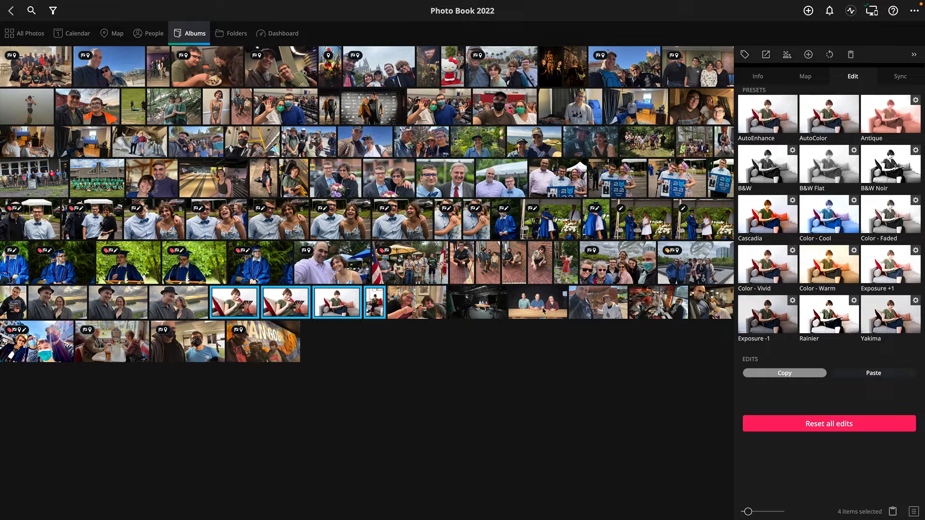
pyautogui.click(581, 338)
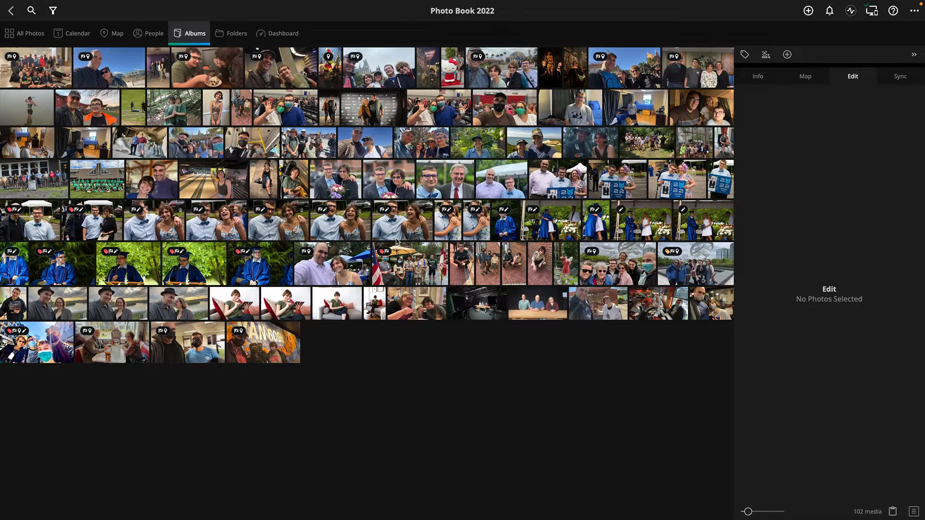
# Step: Sort the album's photos by Date Created and leave no photo selected
pyautogui.moveTo(920, 10)
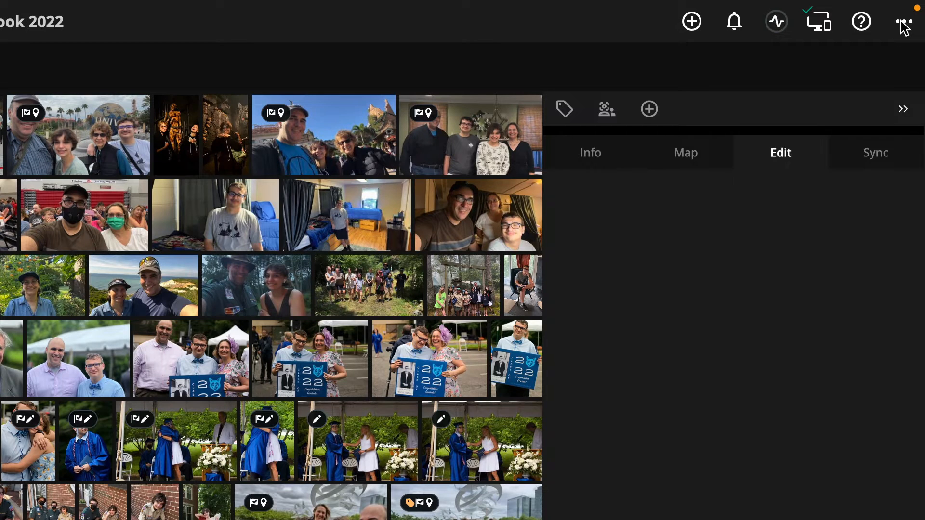
pyautogui.click(904, 24)
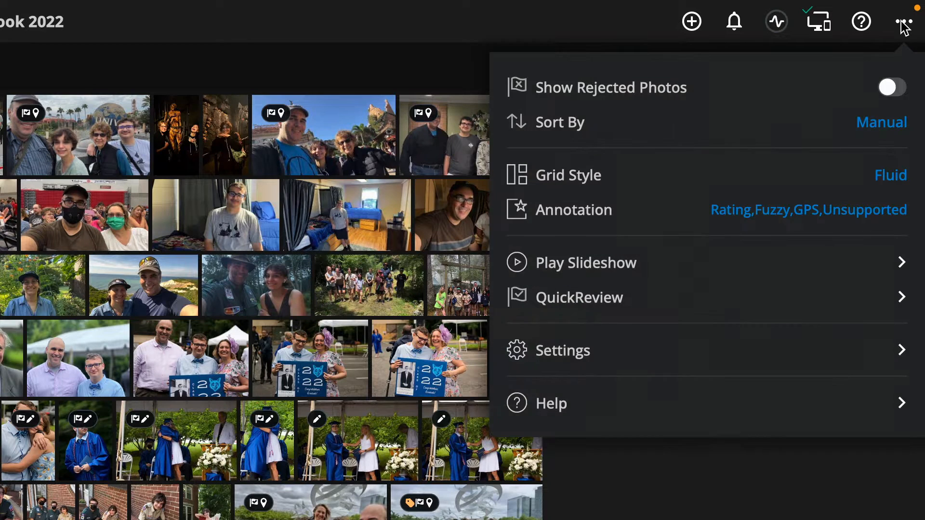
pyautogui.click(891, 123)
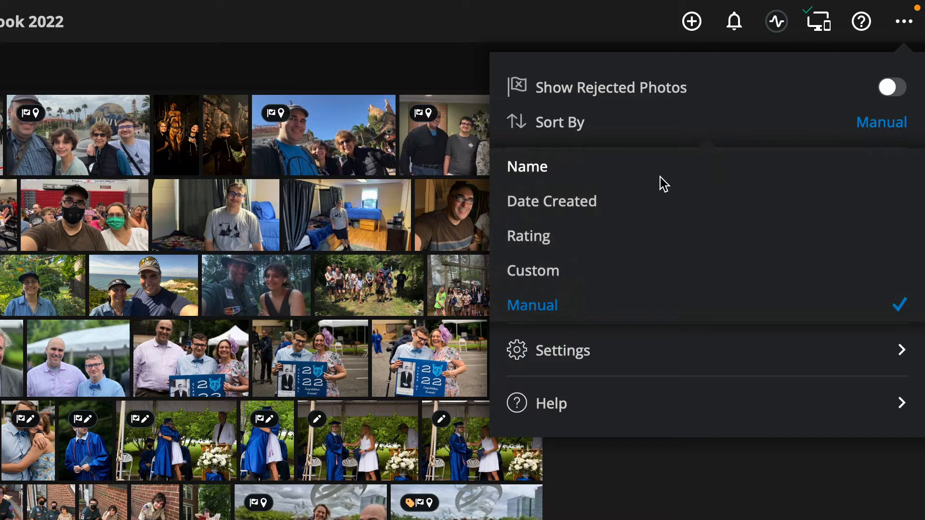
pyautogui.click(584, 206)
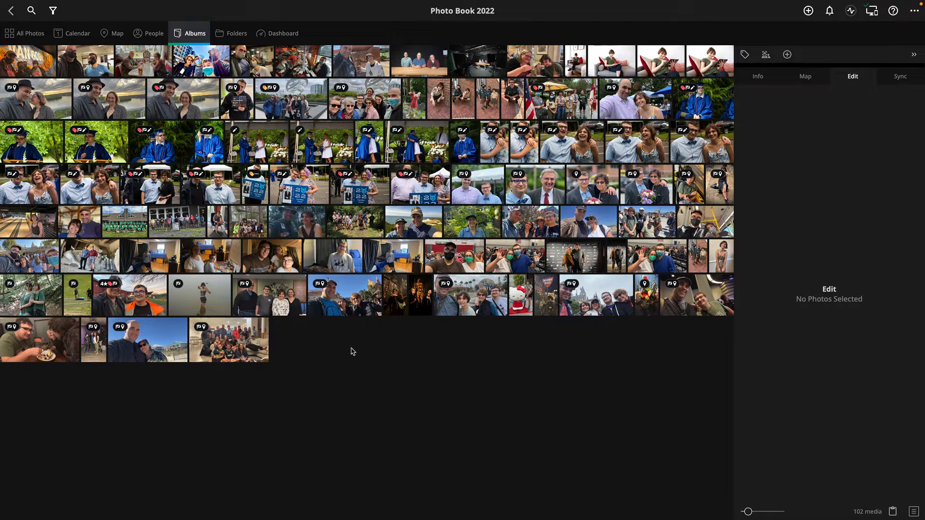
pyautogui.click(194, 297)
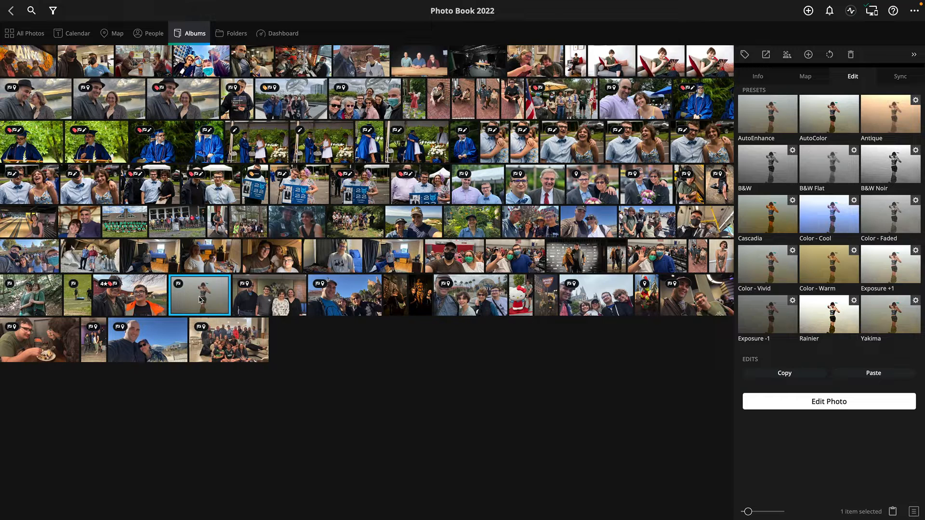
pyautogui.click(338, 358)
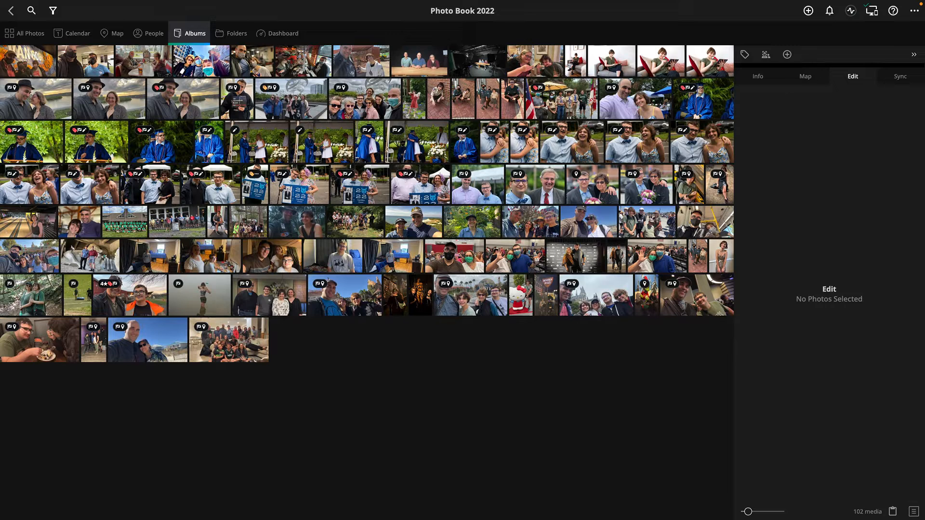
# Step: Show the rejected photos in the album and look through them to the end for shots worth restoring
pyautogui.click(913, 12)
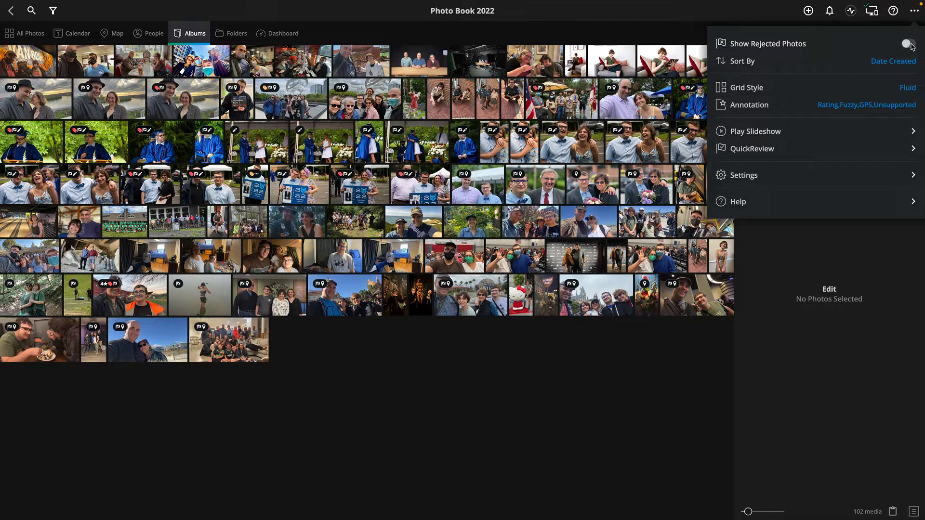
pyautogui.click(912, 46)
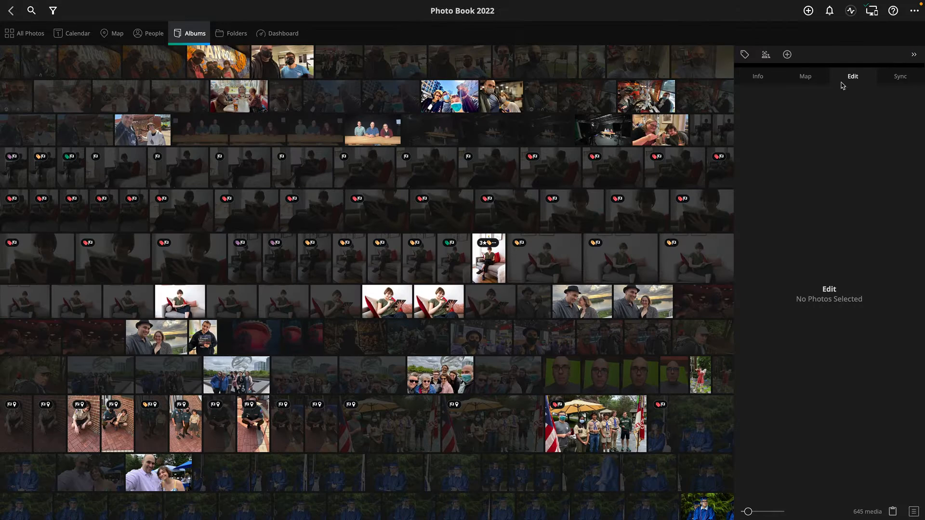
pyautogui.scroll(-2, 447, 155)
pyautogui.scroll(-8, 447, 155)
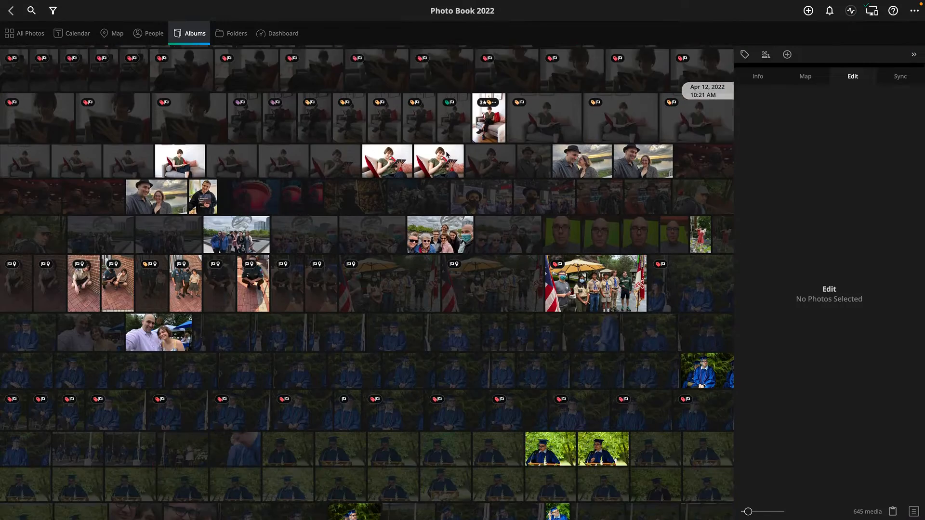
pyautogui.scroll(-10, 447, 154)
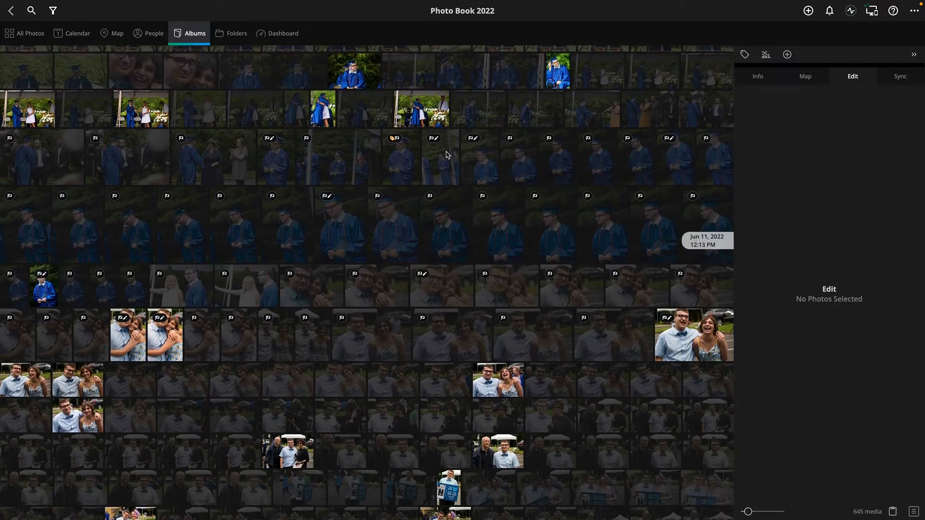
pyautogui.scroll(-5, 447, 155)
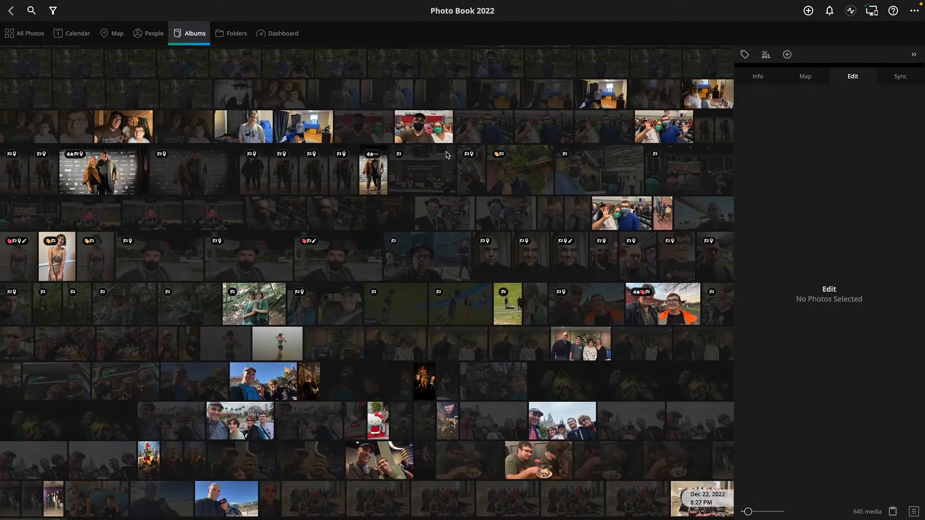
pyautogui.scroll(-1, 447, 155)
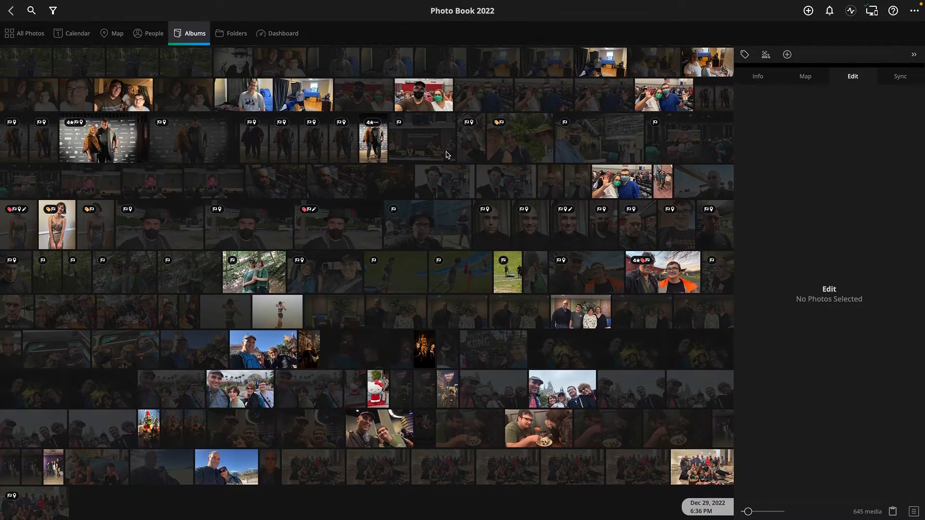
# Step: Flag the rejected Kong sign selfie and the third dark night-time group selfie after it as picks
pyautogui.click(496, 349)
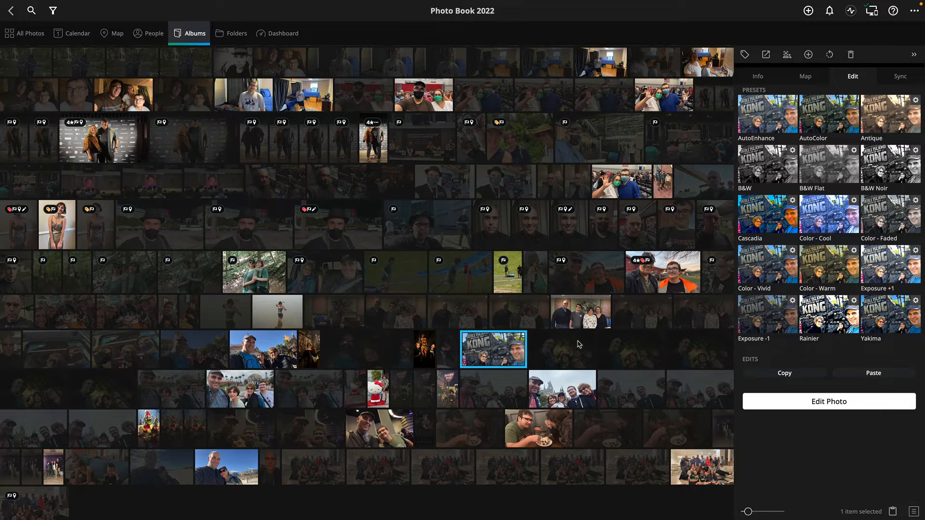
pyautogui.click(628, 356)
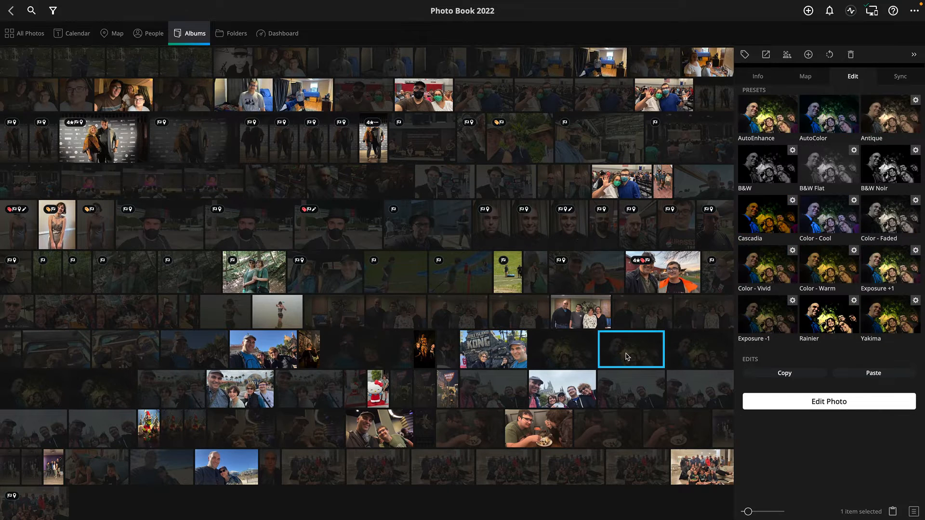
pyautogui.click(582, 356)
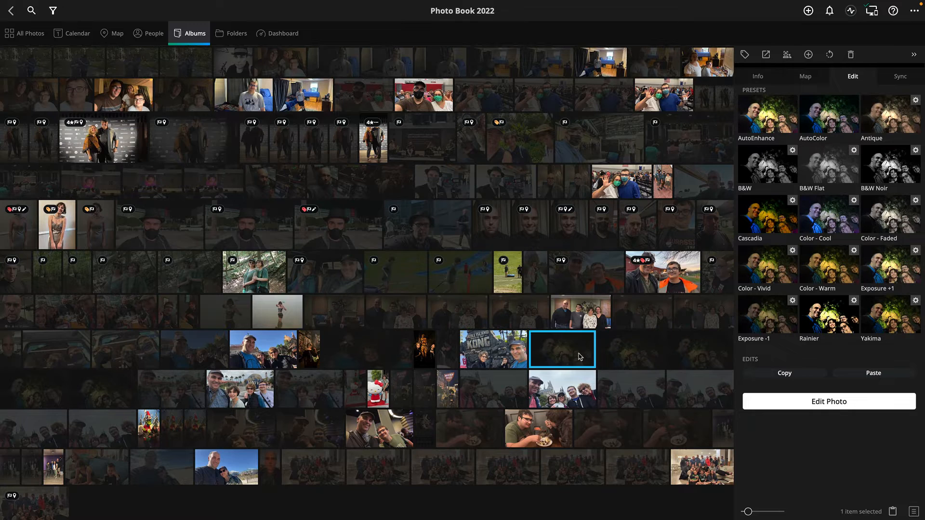
pyautogui.click(702, 359)
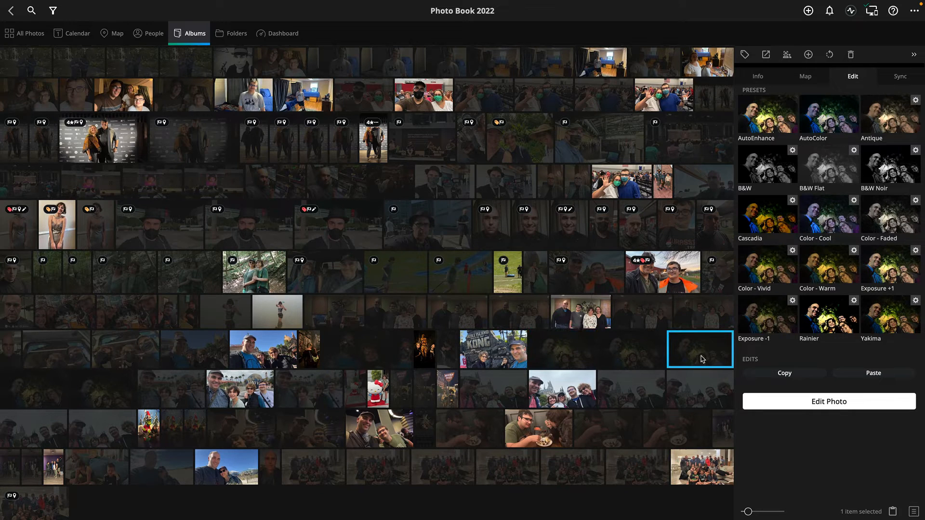
pyautogui.press('p')
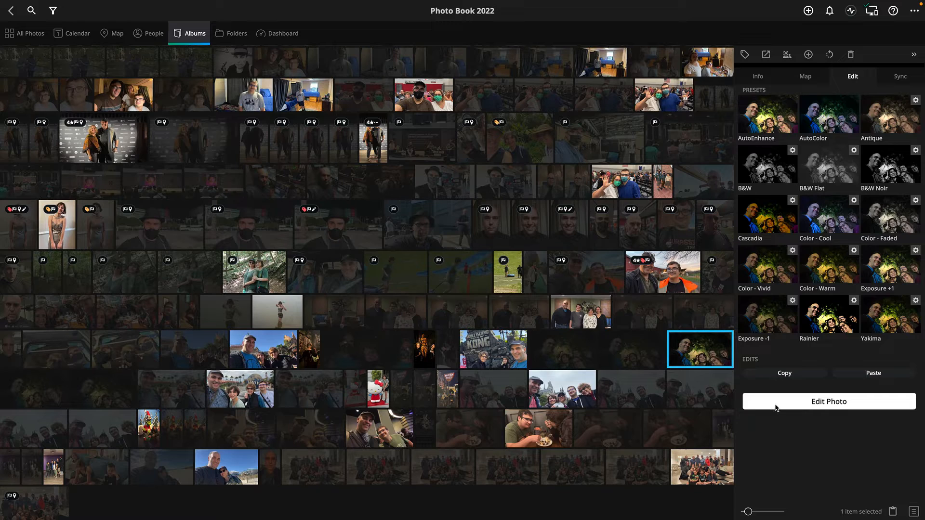
# Step: Hide the rejected photos from the album grid again
pyautogui.click(913, 13)
pyautogui.click(909, 44)
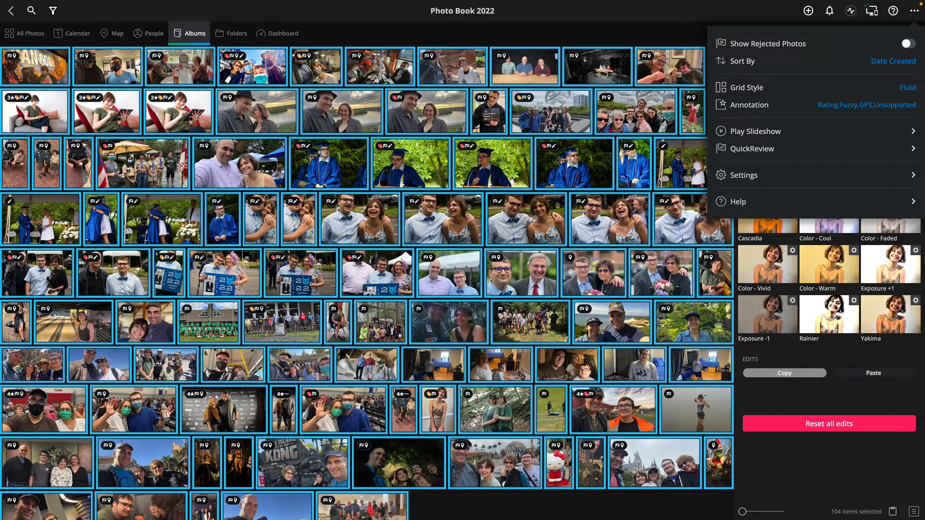
pyautogui.click(528, 127)
pyautogui.click(528, 126)
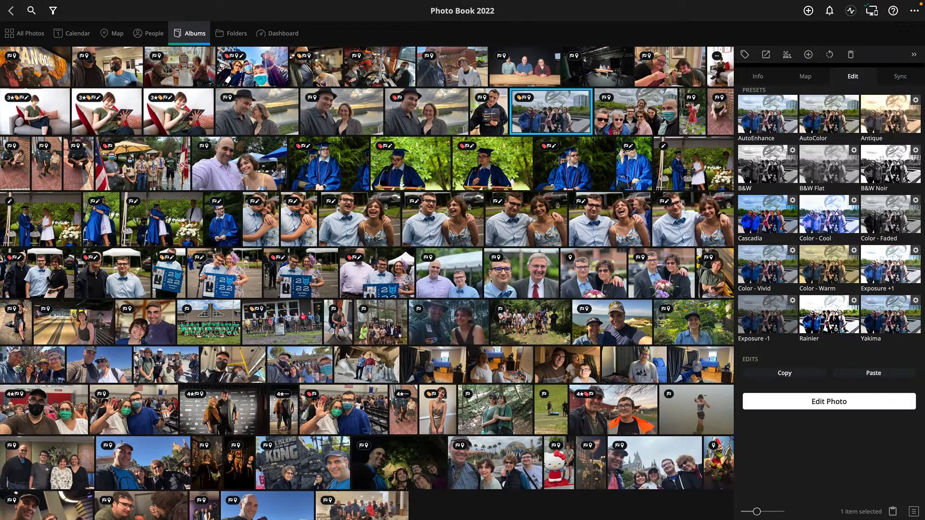
# Step: Select every photo in the album and open the export settings for them
pyautogui.hotkey('ctrl', 'a')
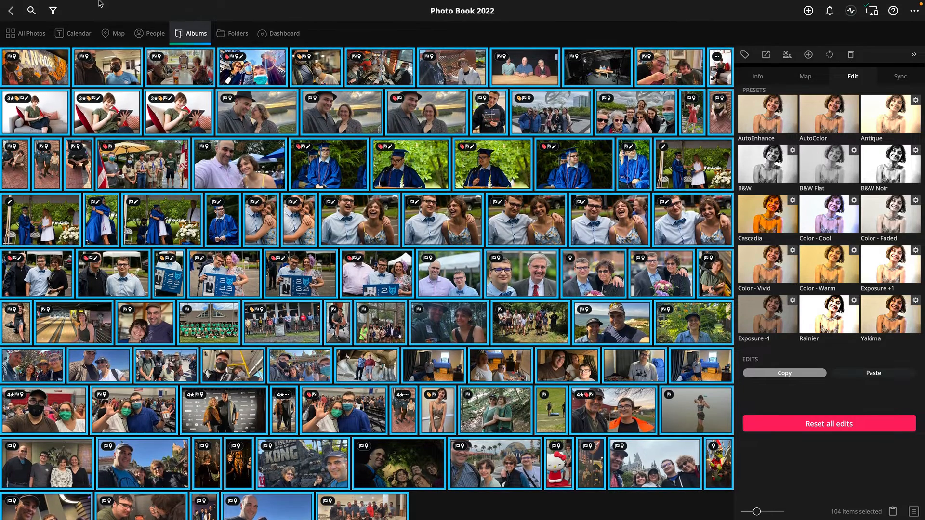
pyautogui.click(80, 5)
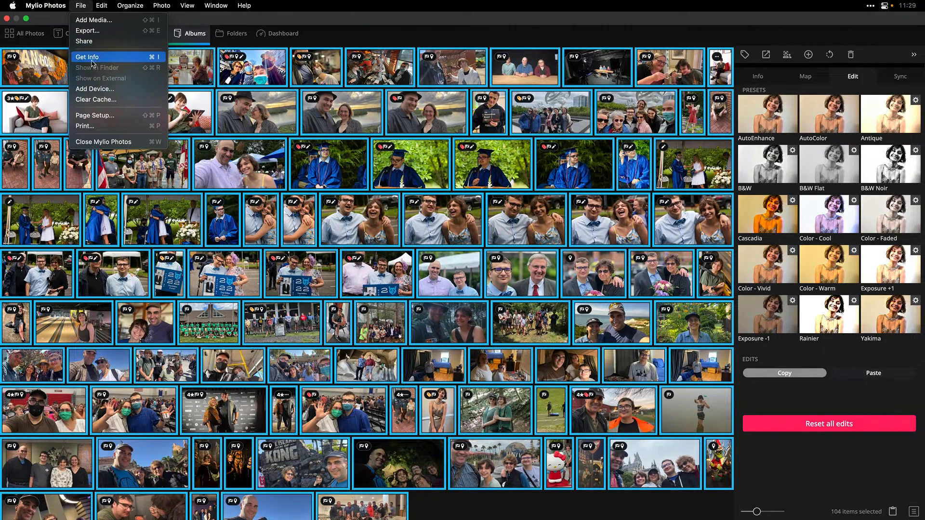
pyautogui.click(92, 33)
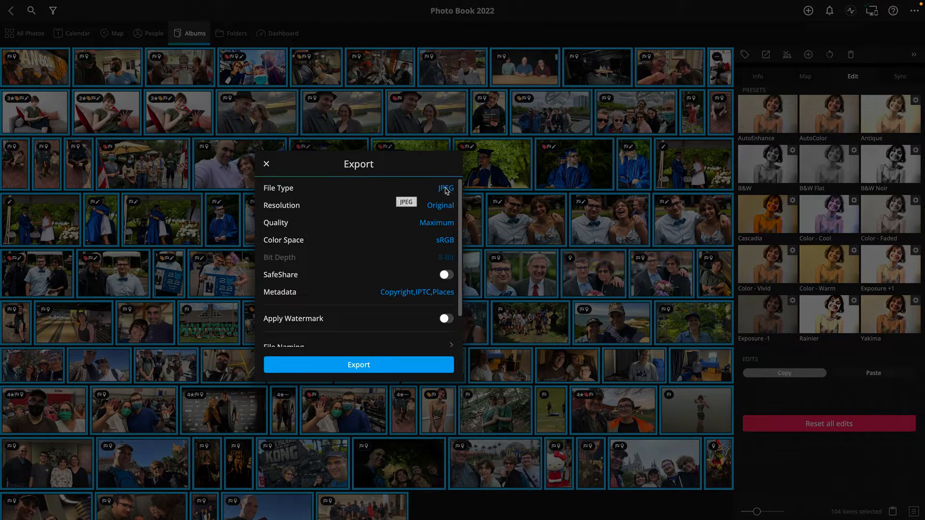
# Step: Keep JPEG as the export file type and open the file naming options
pyautogui.click(446, 189)
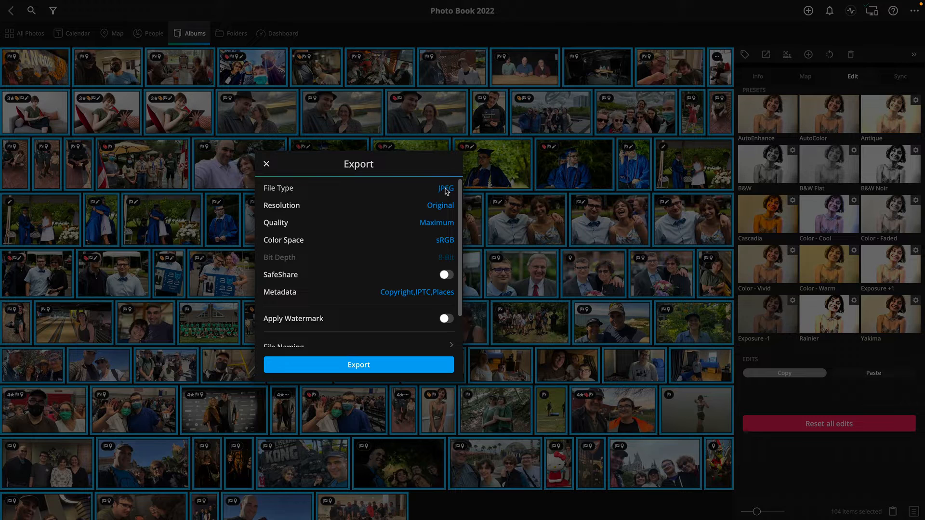
pyautogui.click(420, 177)
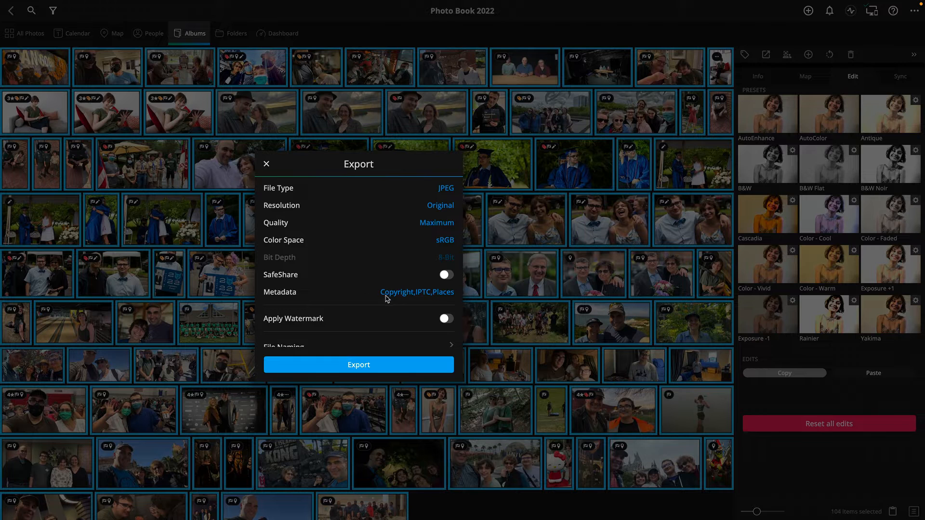
pyautogui.scroll(-1, 385, 294)
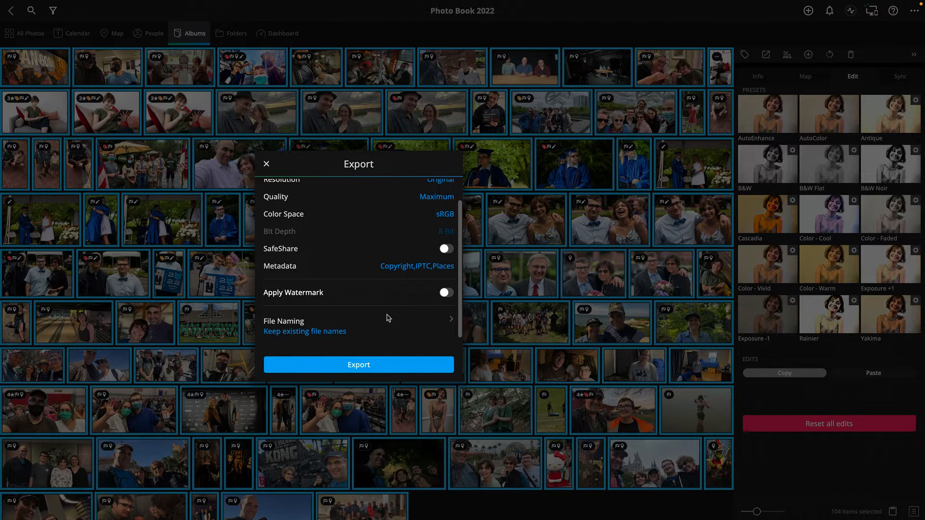
pyautogui.click(450, 321)
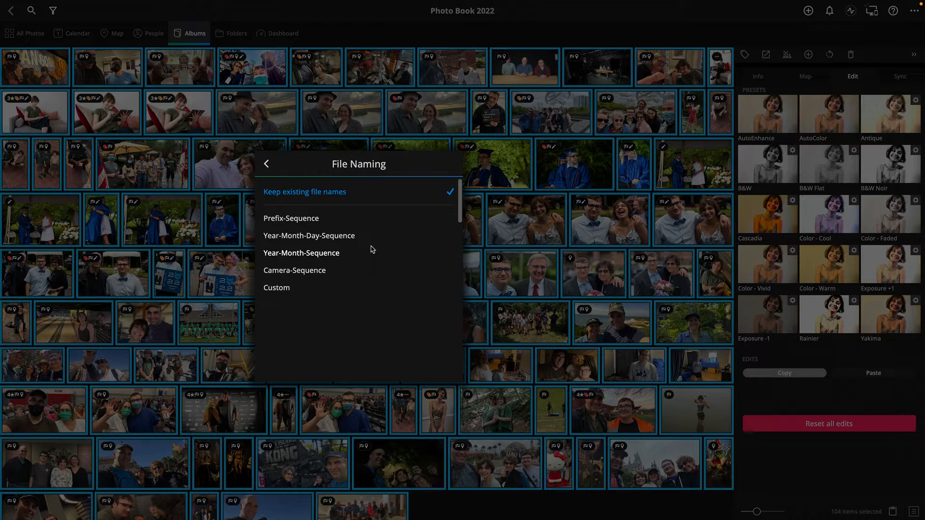
# Step: Choose custom file naming for the export and begin the pattern with the family surname followed by _2022_
pyautogui.scroll(-1, 284, 282)
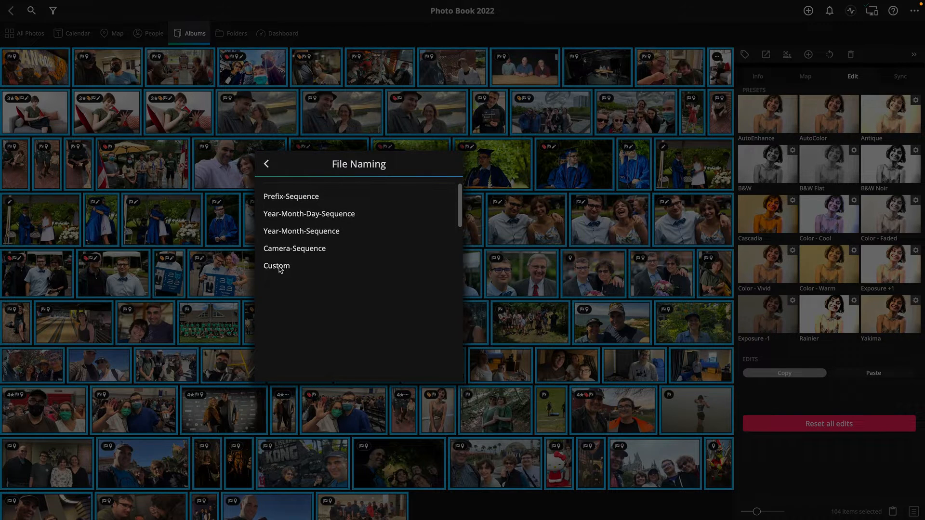
pyautogui.click(278, 267)
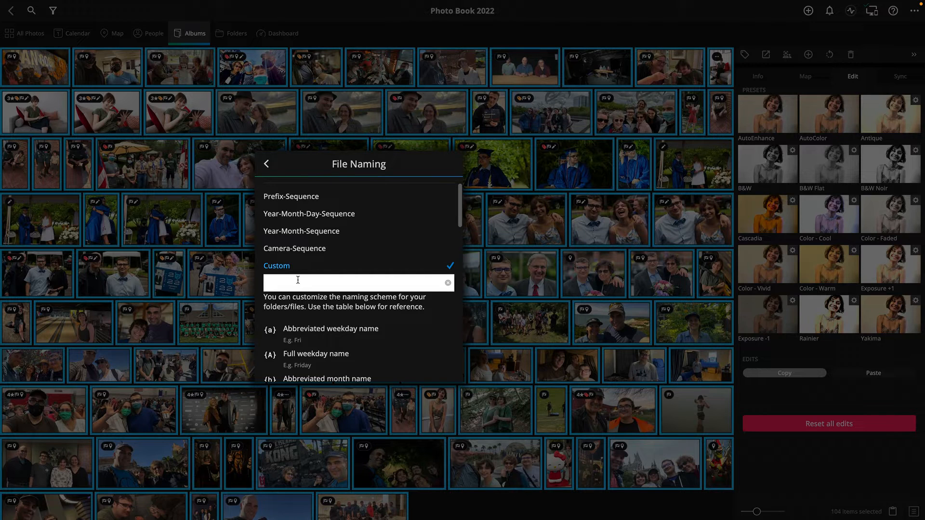
pyautogui.write('Harrington_2022_')
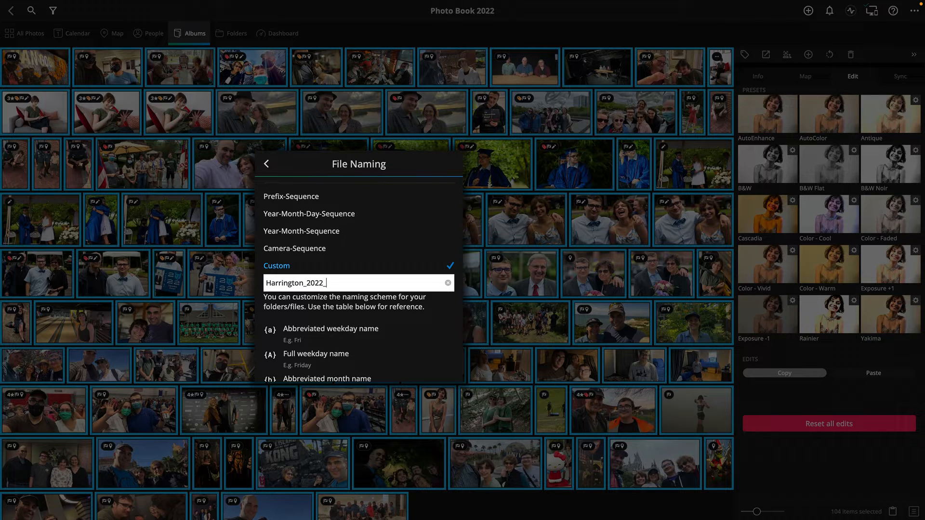
pyautogui.hotkey('ctrl', 'a')
# Step: Complete the custom file name pattern with the {n3} sequence-number token and return to the export settings
pyautogui.scroll(-3, 351, 325)
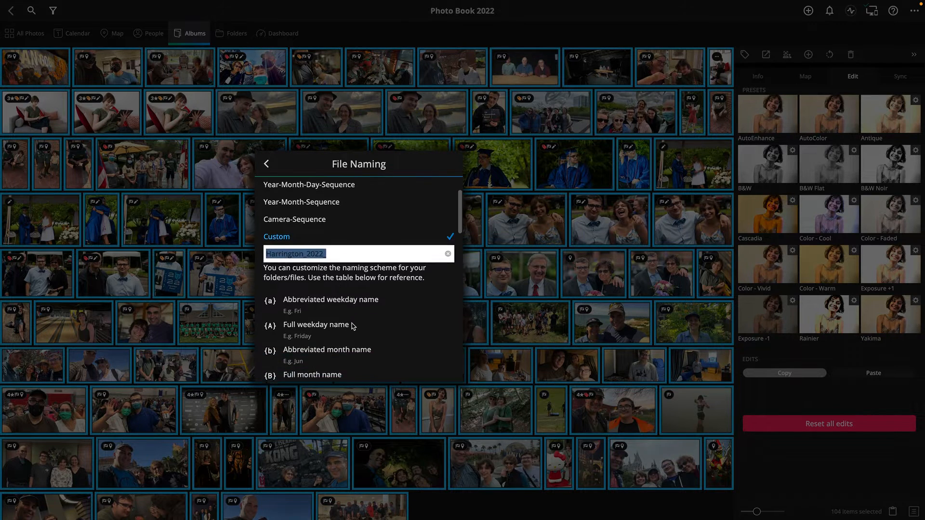
pyautogui.scroll(-4, 351, 326)
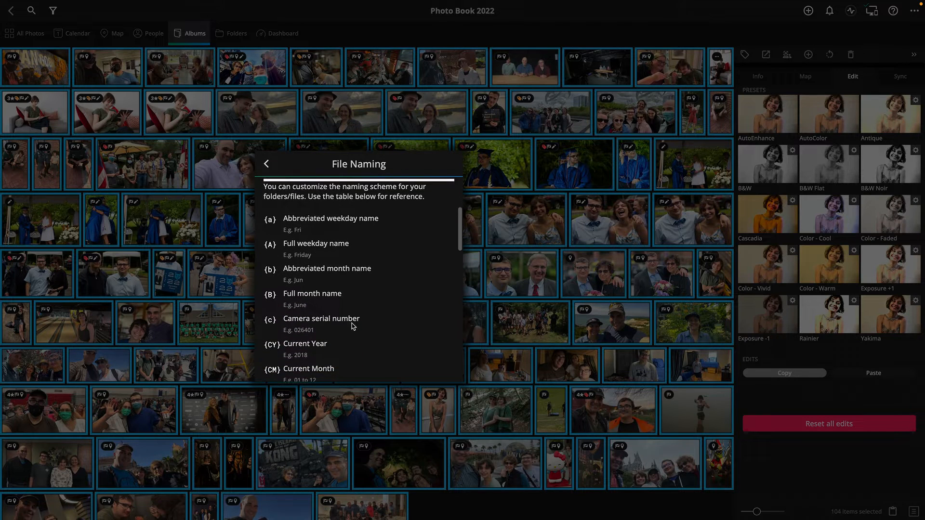
pyautogui.scroll(-5, 352, 325)
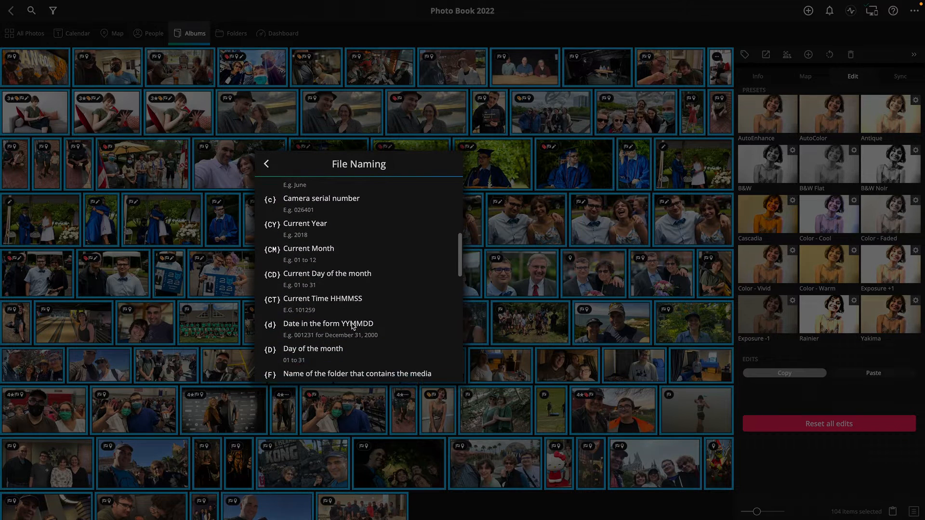
pyautogui.scroll(-6, 353, 326)
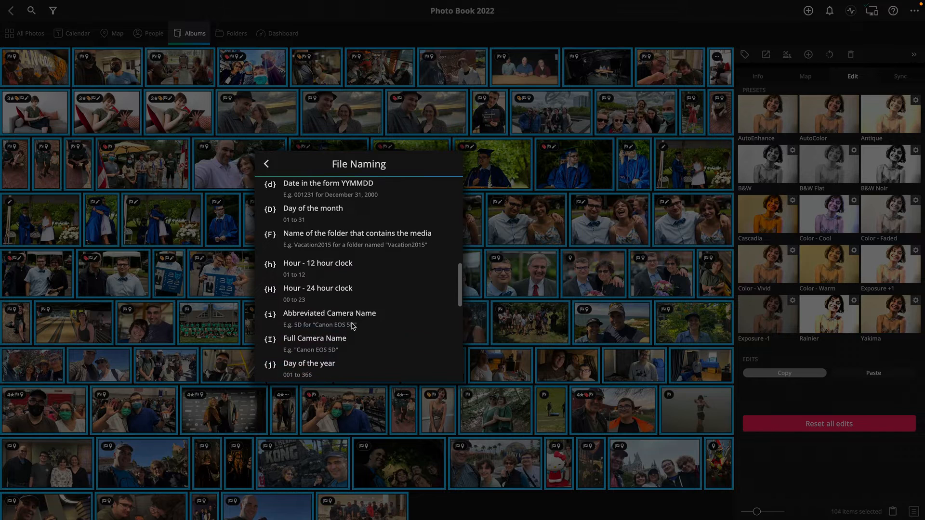
pyautogui.scroll(-3, 352, 326)
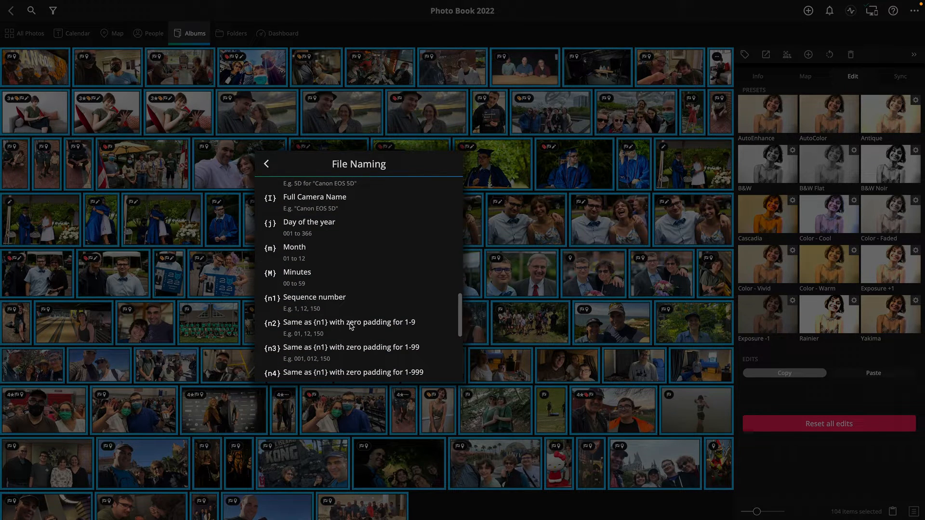
pyautogui.scroll(-1, 351, 326)
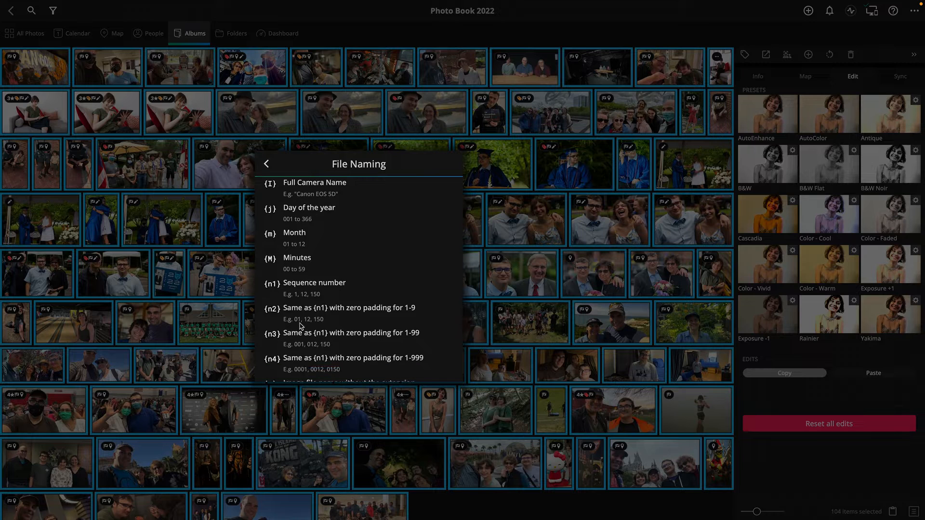
pyautogui.scroll(10, 300, 326)
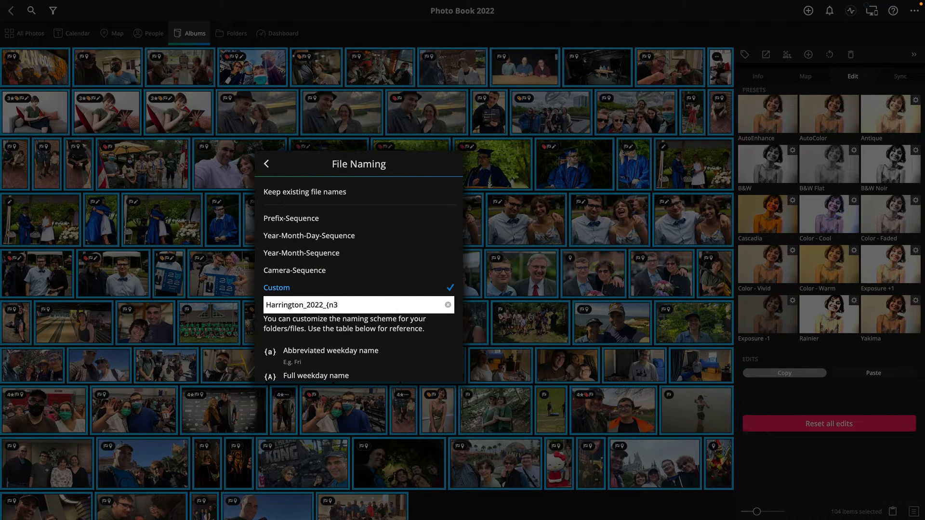
pyautogui.scroll(-10, 380, 282)
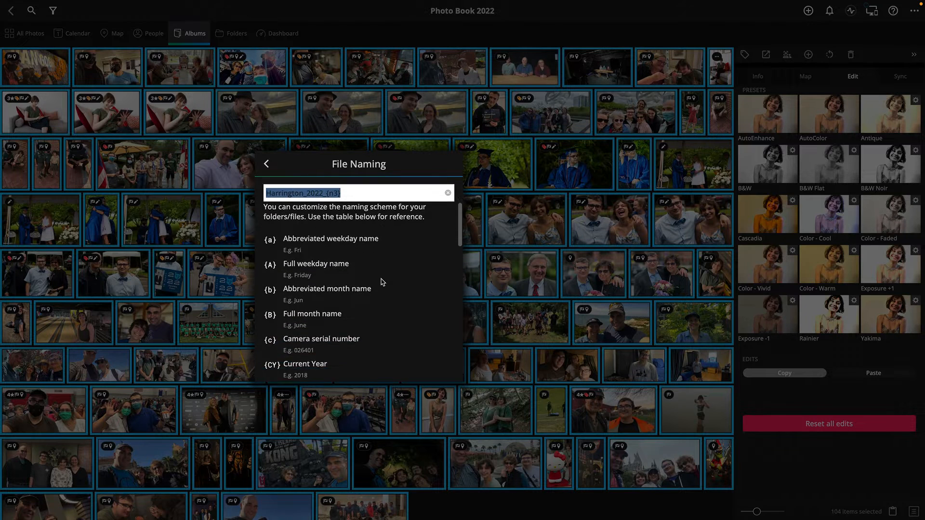
pyautogui.scroll(-5, 382, 281)
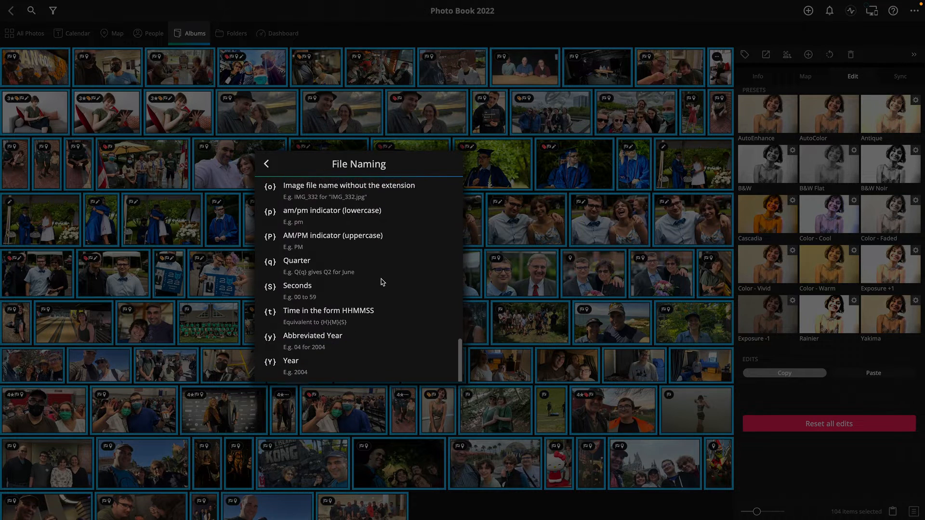
pyautogui.click(266, 164)
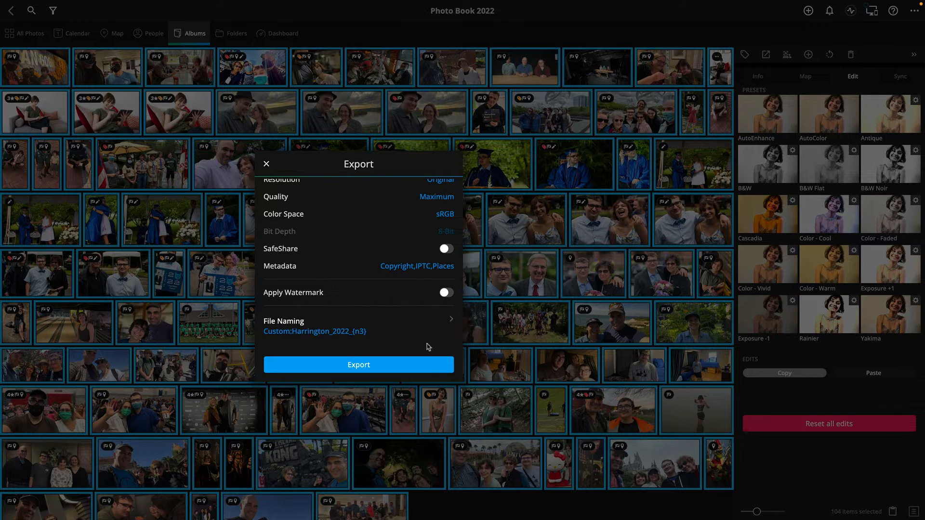
# Step: Export the selected photos into a new Desktop folder named with the family surname and _2022
pyautogui.scroll(-1, 336, 323)
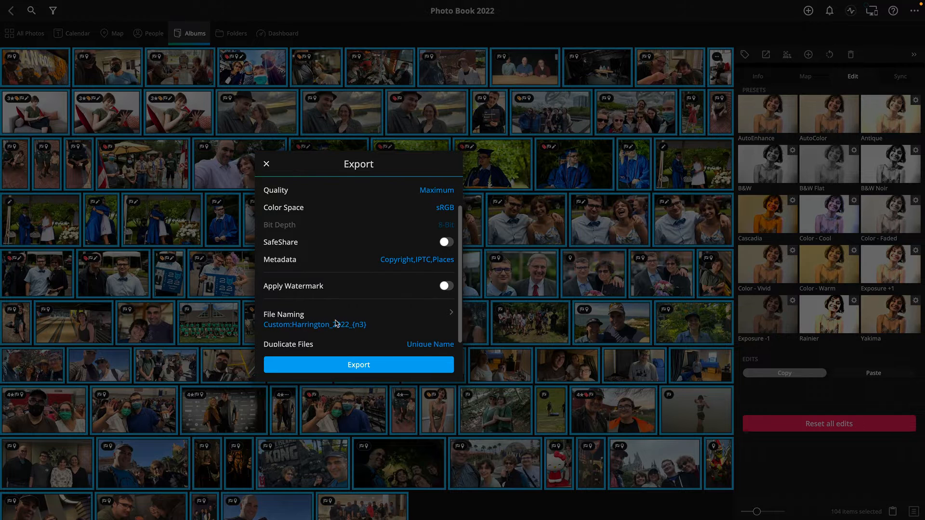
pyautogui.click(402, 367)
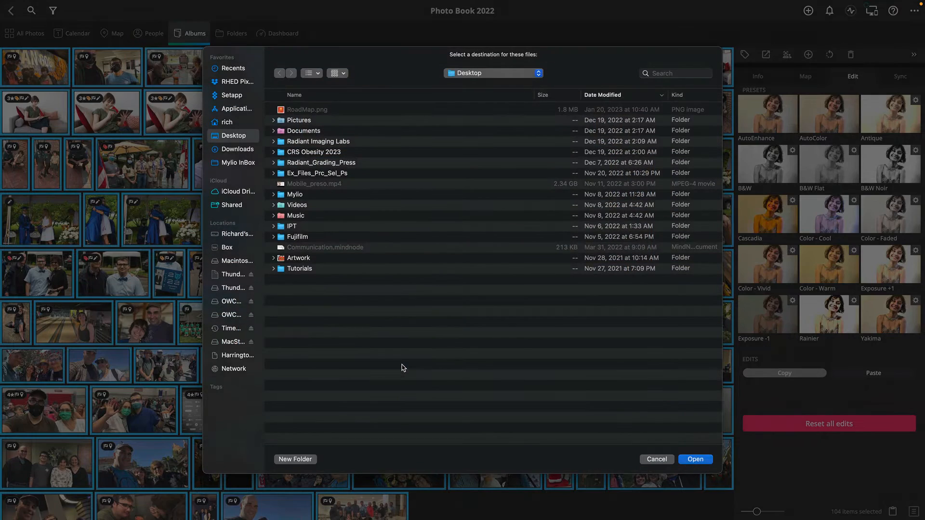
pyautogui.click(295, 459)
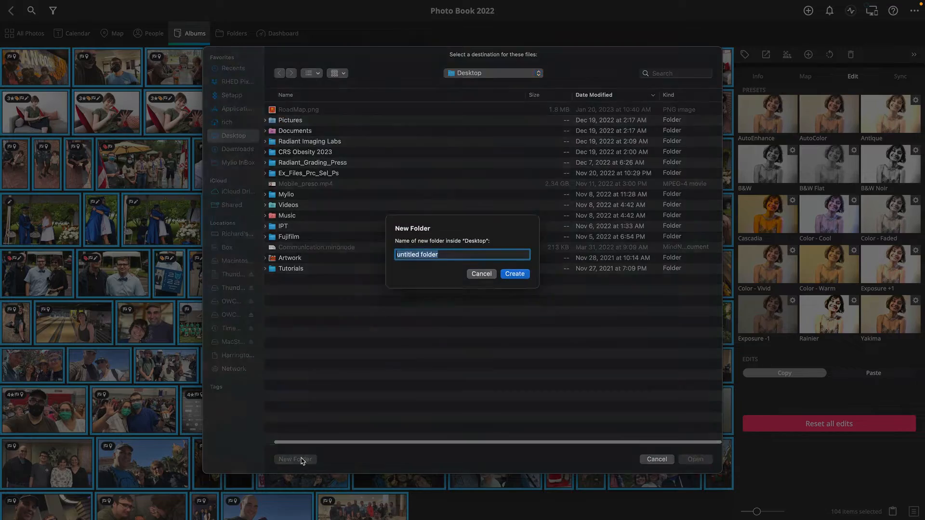
pyautogui.write('Harrington_2022')
pyautogui.press('Return')
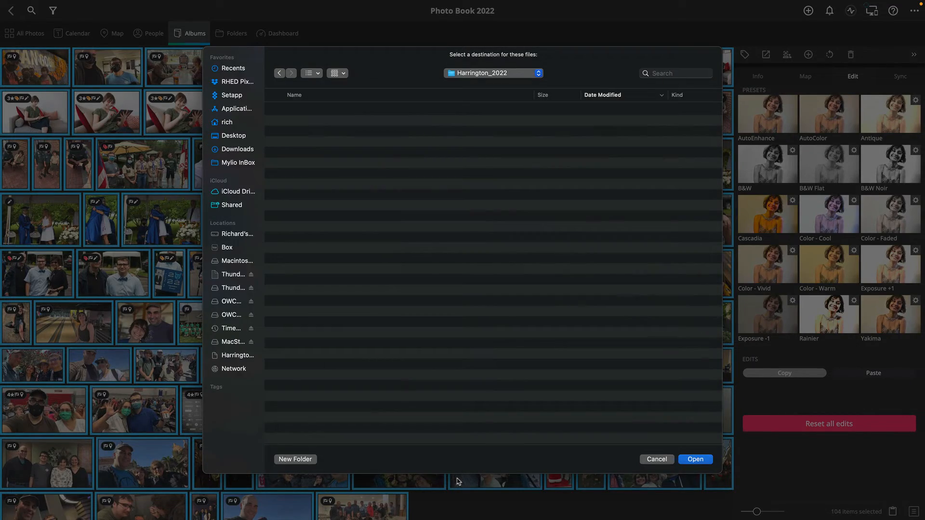
pyautogui.click(703, 459)
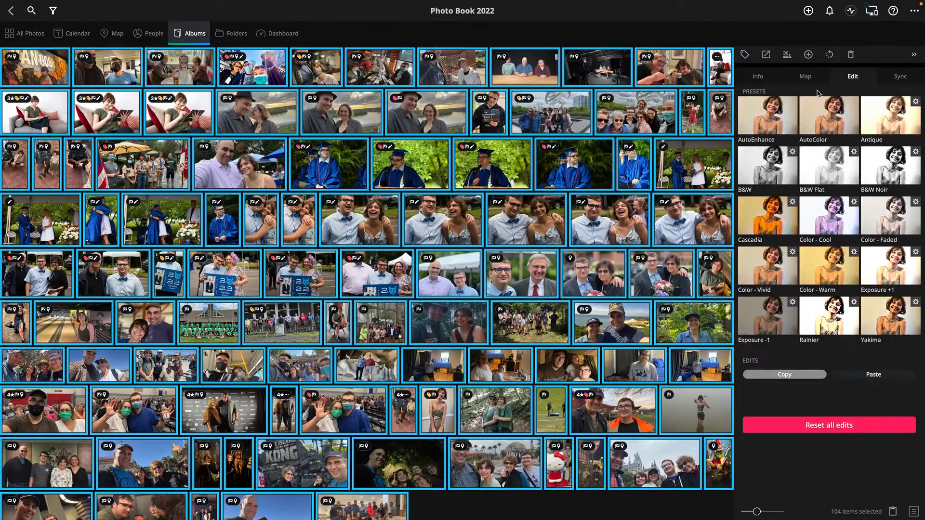
# Step: Check the export's progress in the activity list, close it and leave full-screen view
pyautogui.click(851, 12)
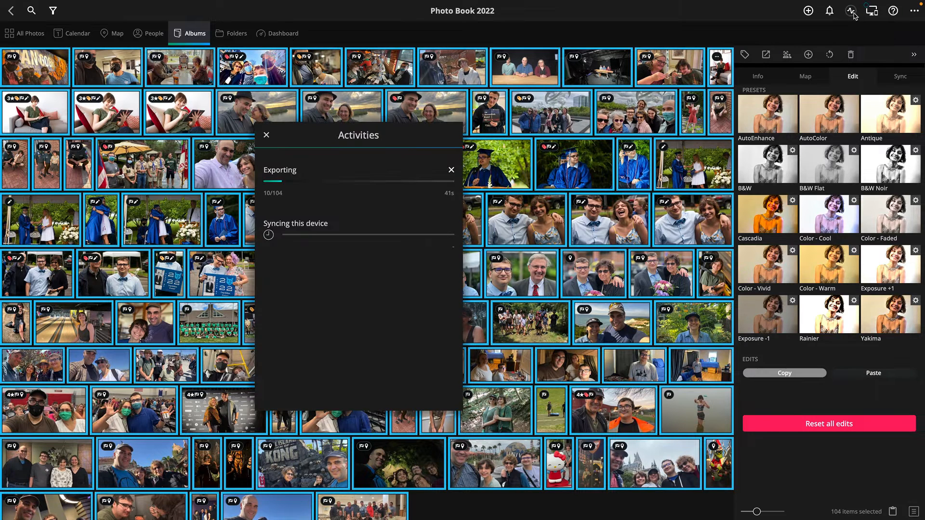
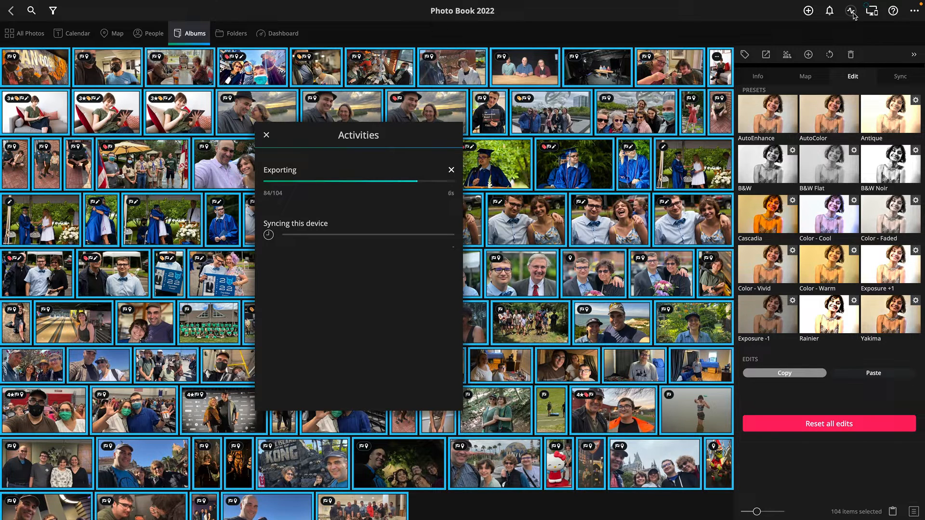
pyautogui.click(852, 14)
pyautogui.moveTo(5, 4)
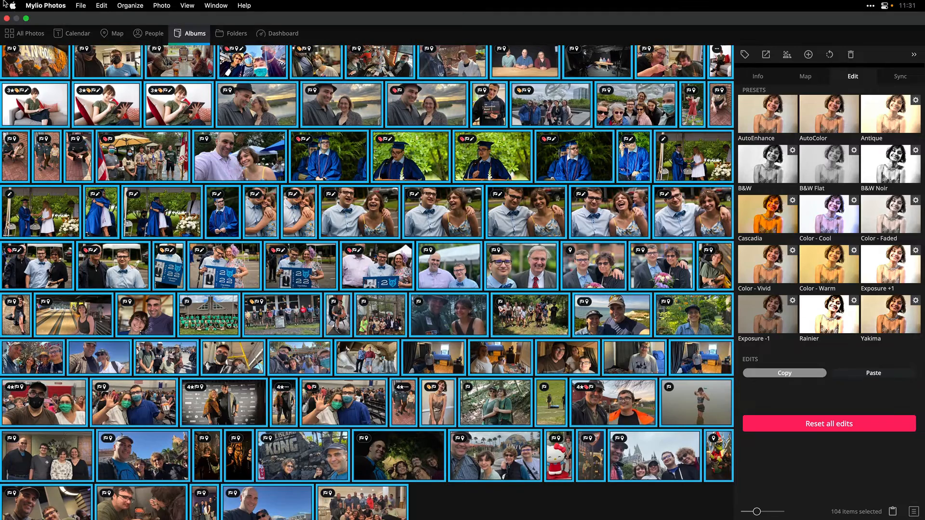
pyautogui.click(27, 18)
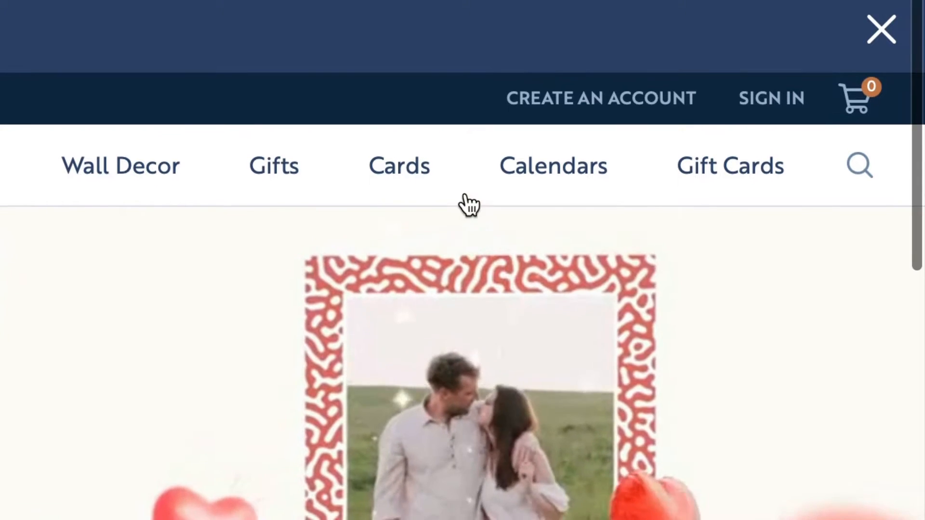
# Step: Switch to the Printique website, open the account sign-up form and go through its fields
pyautogui.click(546, 103)
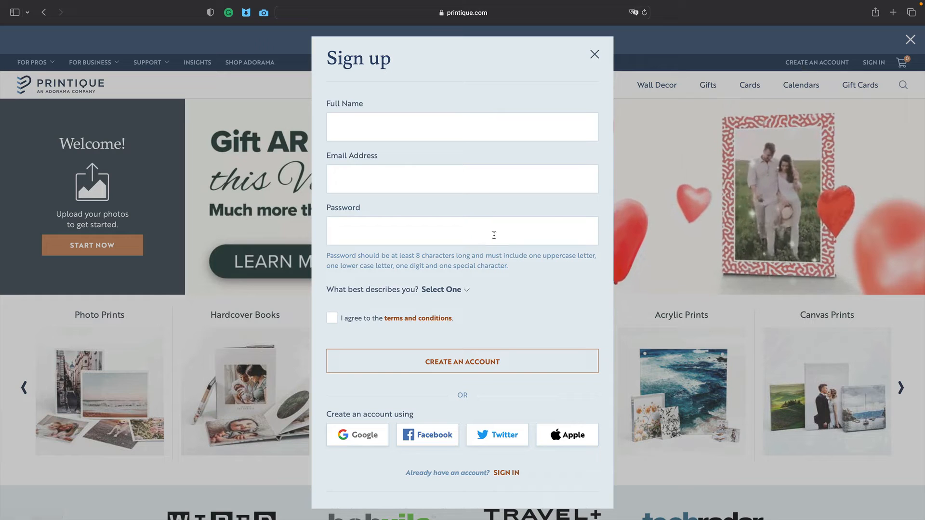
pyautogui.scroll(-2, 434, 289)
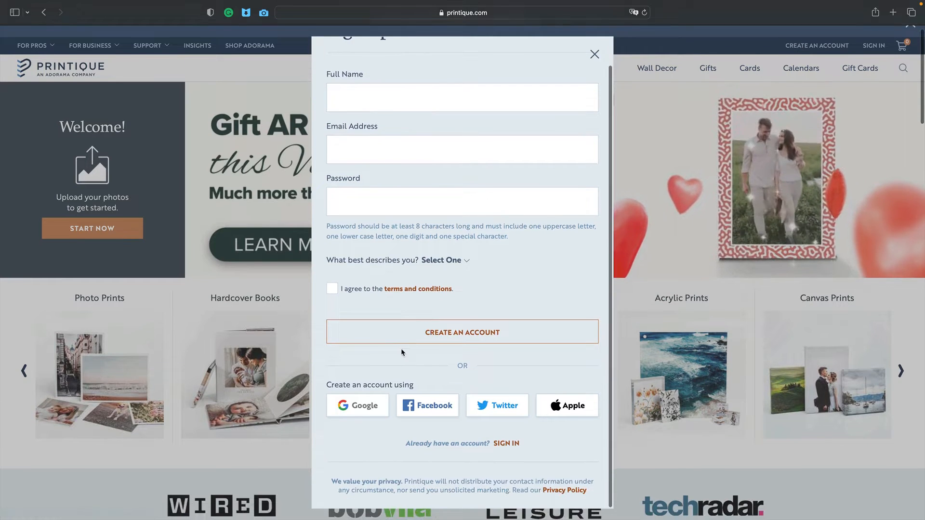
pyautogui.scroll(-5, 385, 386)
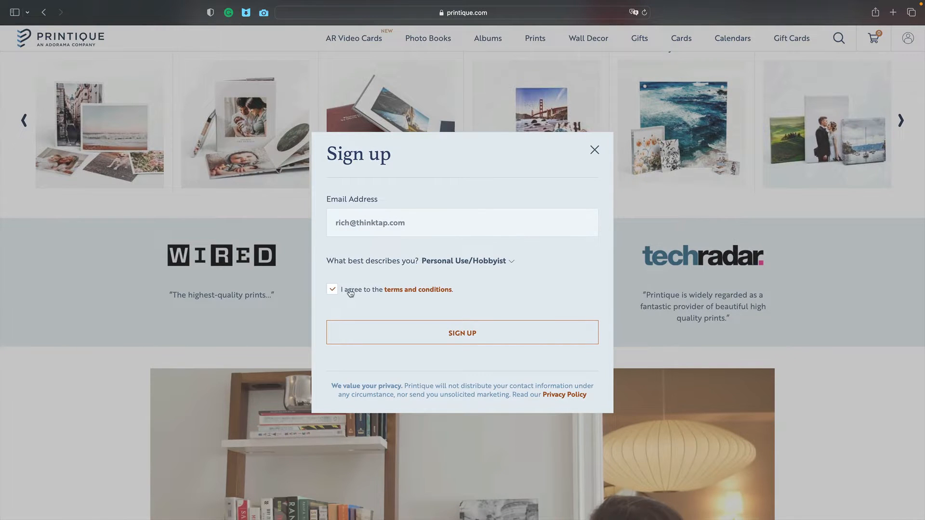
# Step: Read through the terms and conditions linked from the sign-up form and close that page
pyautogui.click(401, 291)
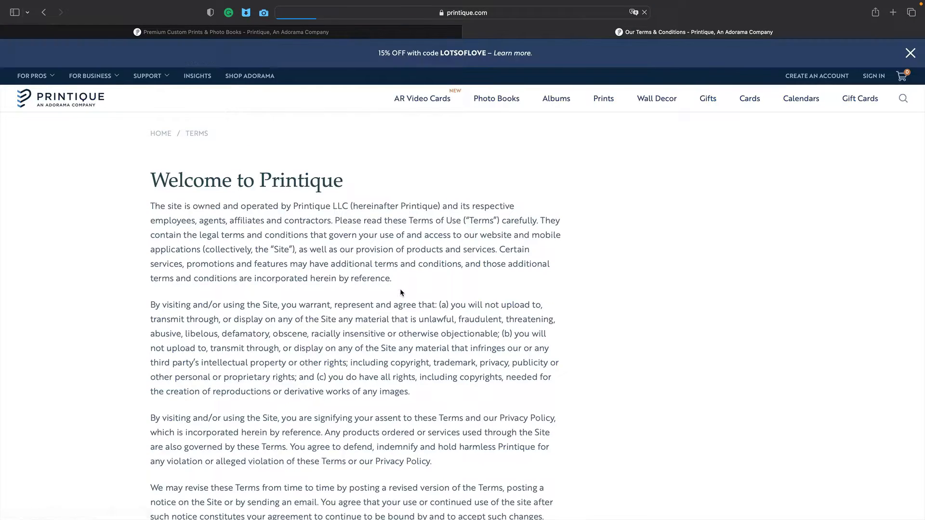
pyautogui.scroll(-10, 401, 292)
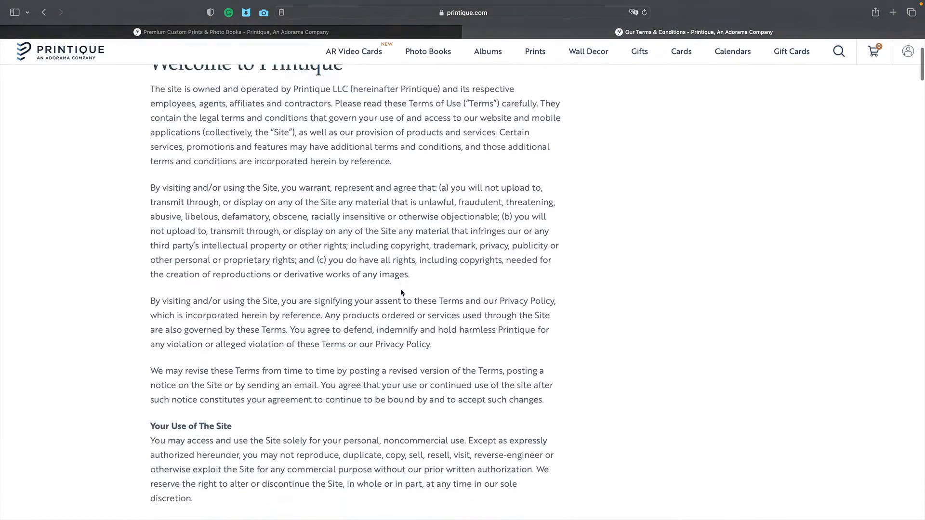
pyautogui.scroll(-20, 401, 292)
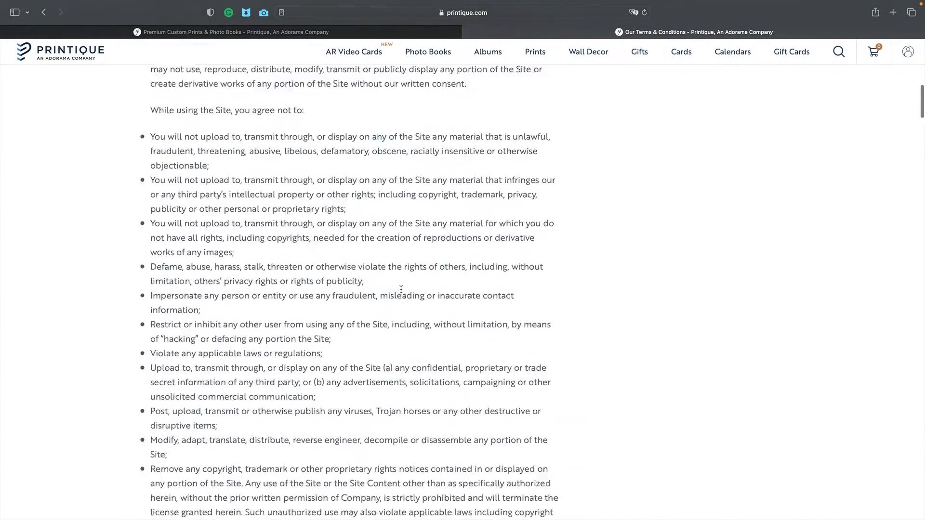
pyautogui.scroll(-8, 401, 290)
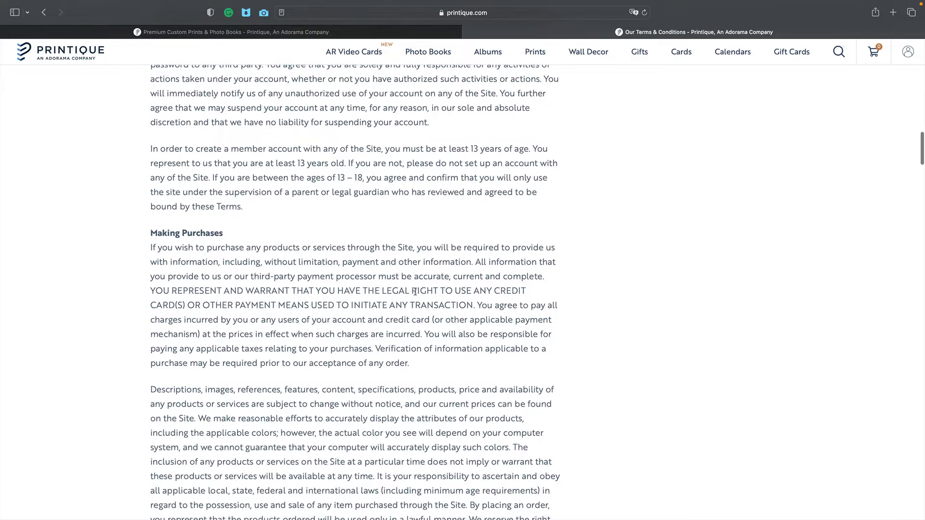
pyautogui.press('super+w')
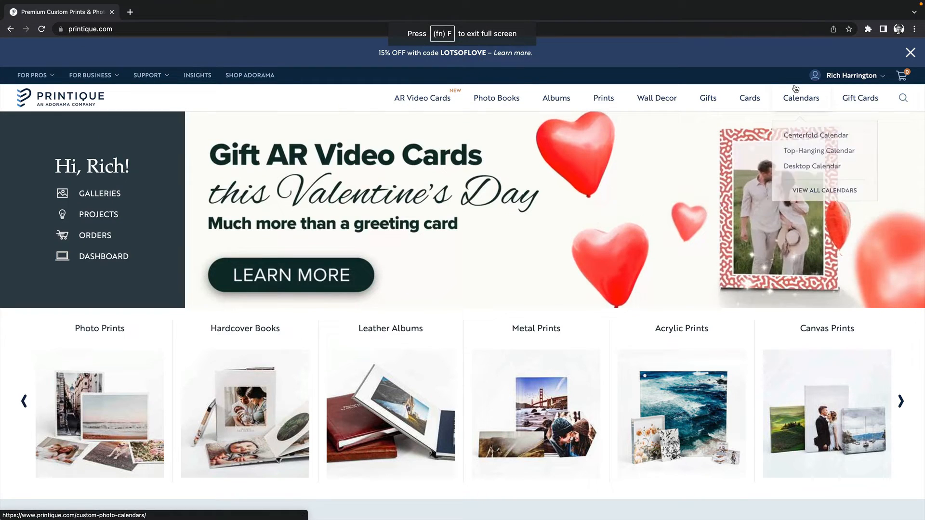
# Step: Open the uploaded 2022 family gallery from the account's photo galleries and look through its photos
pyautogui.moveTo(883, 80)
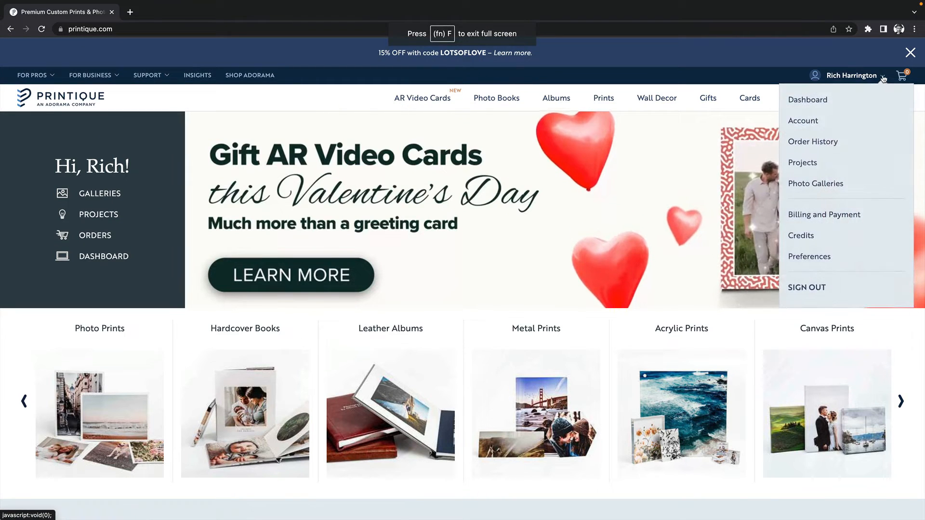
pyautogui.click(839, 183)
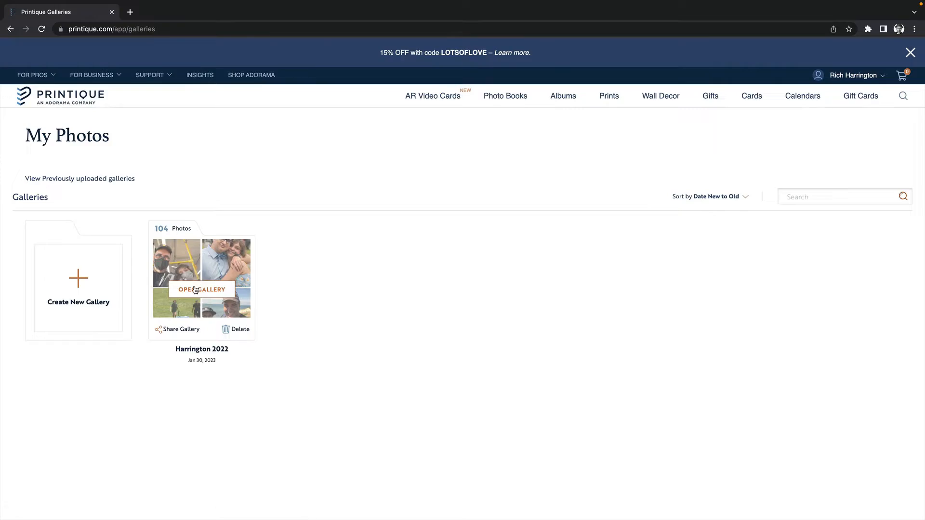
pyautogui.click(196, 290)
pyautogui.scroll(-3, 269, 259)
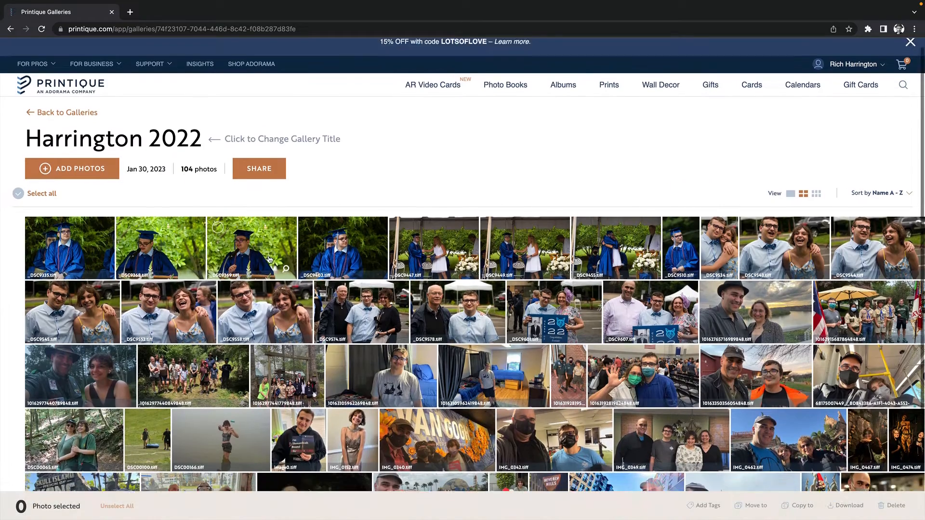
pyautogui.scroll(-7, 269, 259)
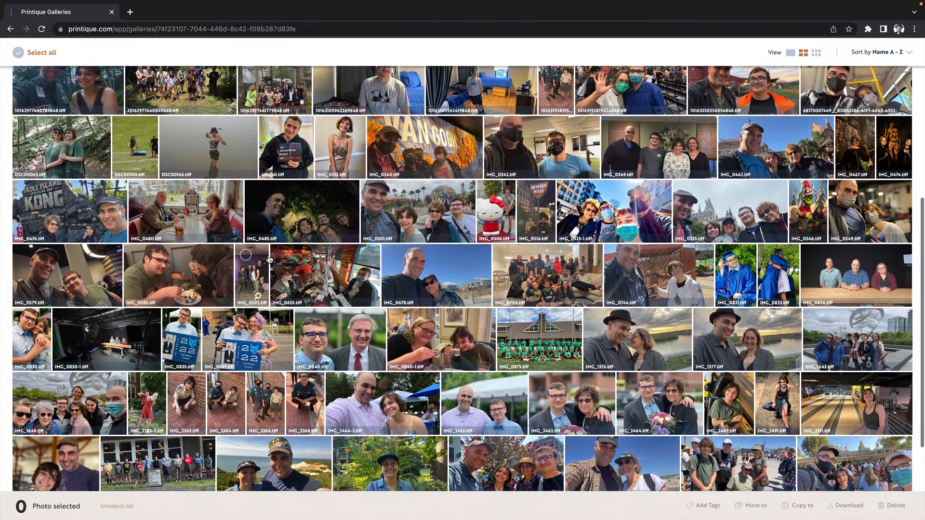
pyautogui.scroll(5, 269, 259)
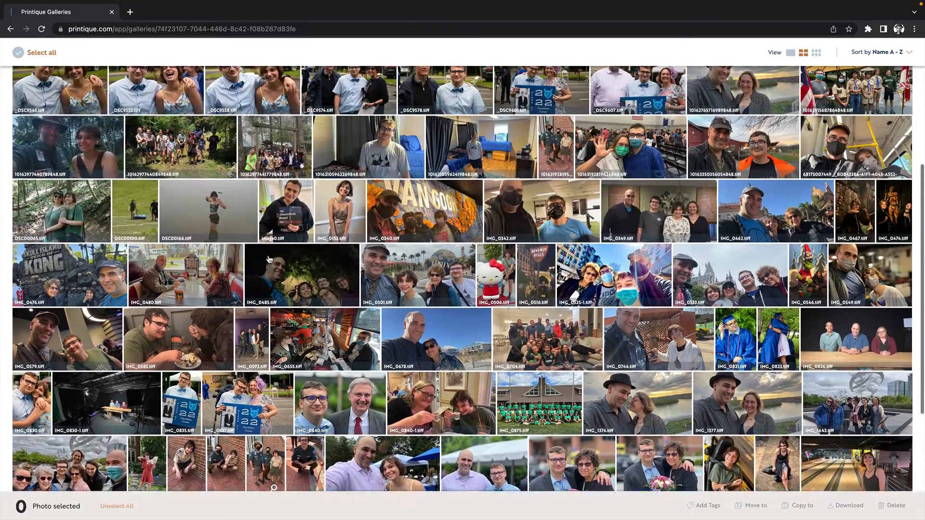
# Step: Return to the galleries list and create a new gallery named with the family surname followed by _Book_2022
pyautogui.scroll(5, 269, 259)
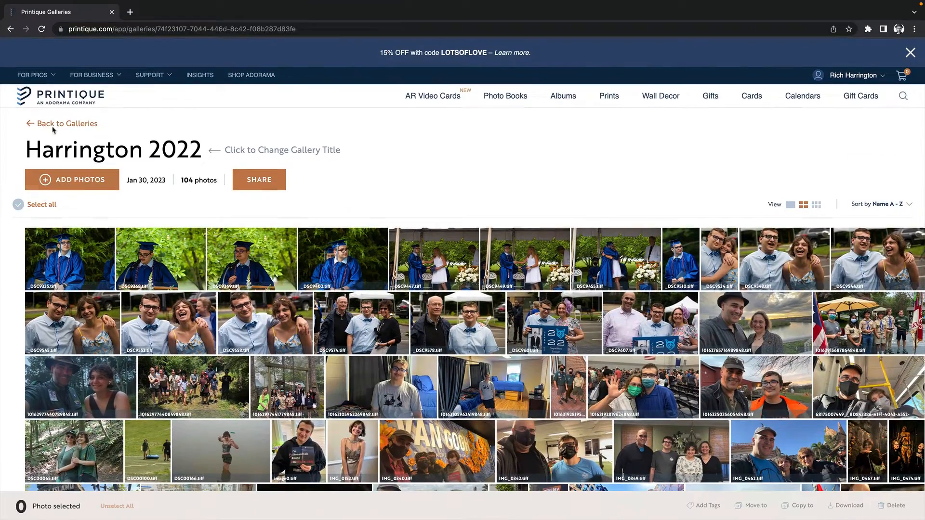
pyautogui.click(53, 124)
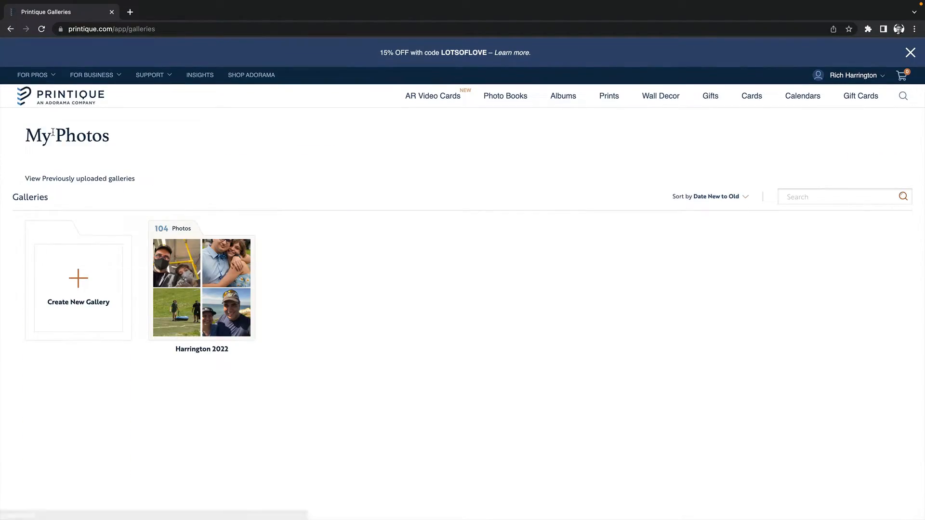
pyautogui.click(77, 276)
pyautogui.write('Harrington_Book_2022')
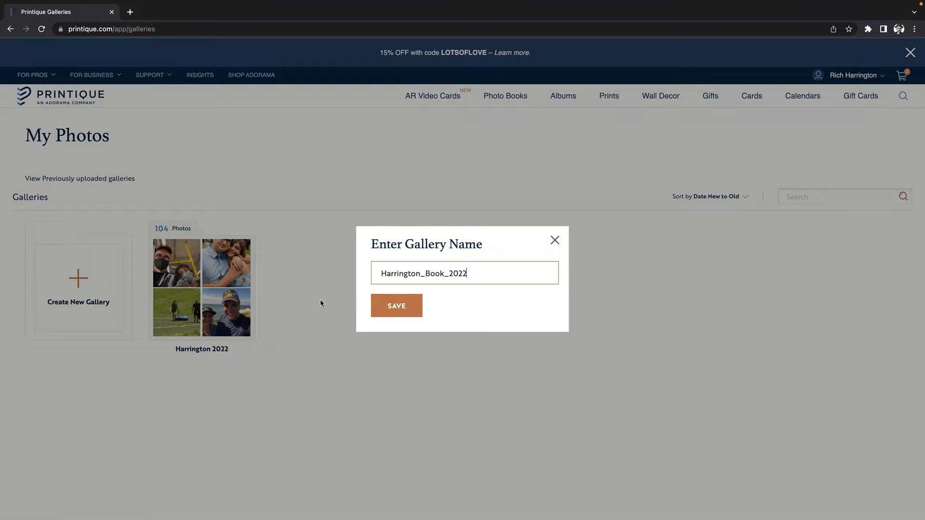
pyautogui.click(380, 304)
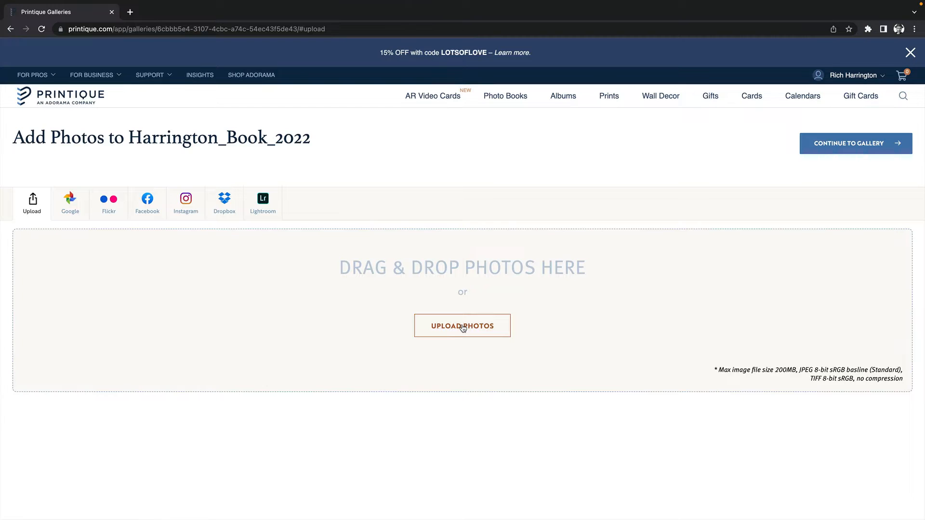
# Step: Upload all the sequentially numbered JPEG photos from the exported 2022 folder into the new gallery
pyautogui.click(463, 327)
pyautogui.doubleClick(394, 203)
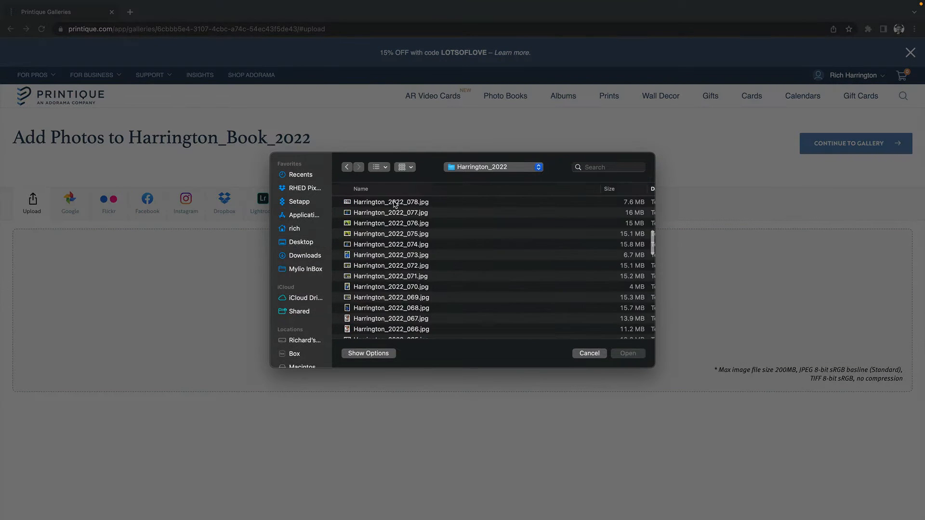
pyautogui.hscroll(5, 394, 204)
pyautogui.hscroll(-5, 394, 204)
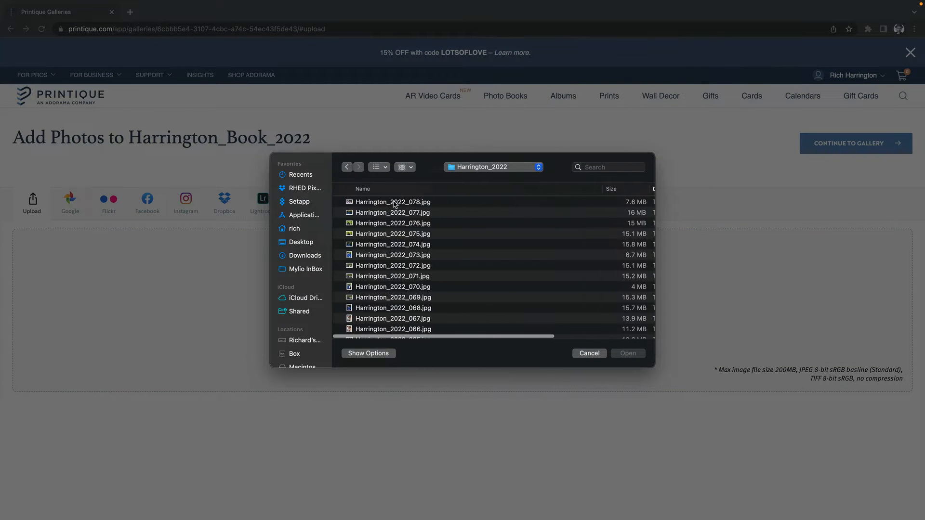
pyautogui.press('super+a')
pyautogui.press('super+a')
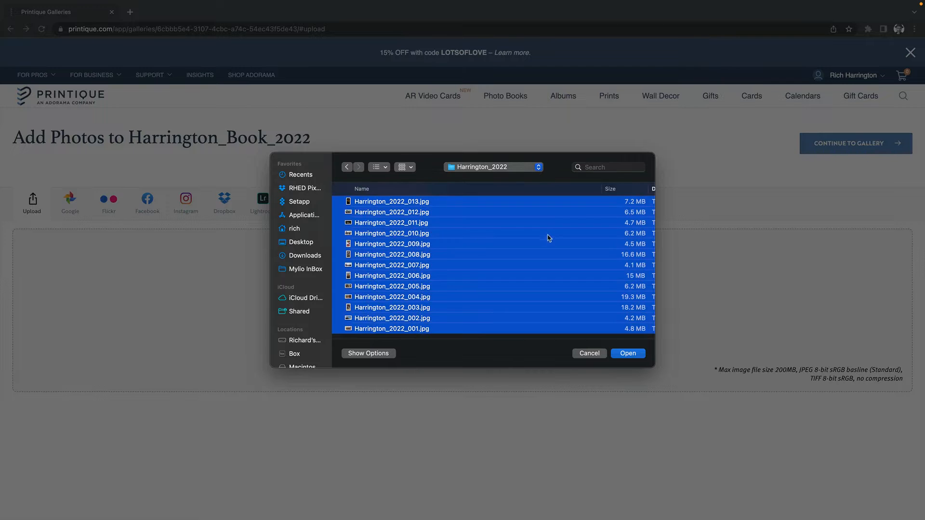
pyautogui.scroll(-1, 550, 239)
pyautogui.click(631, 356)
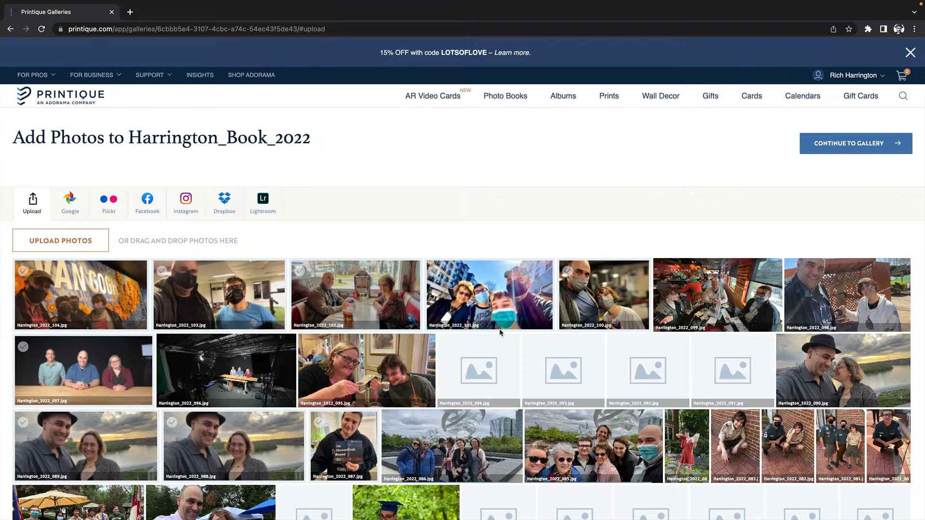
# Step: Look through the uploading photos from first to last and check that their thumbnails have loaded
pyautogui.scroll(-3, 500, 332)
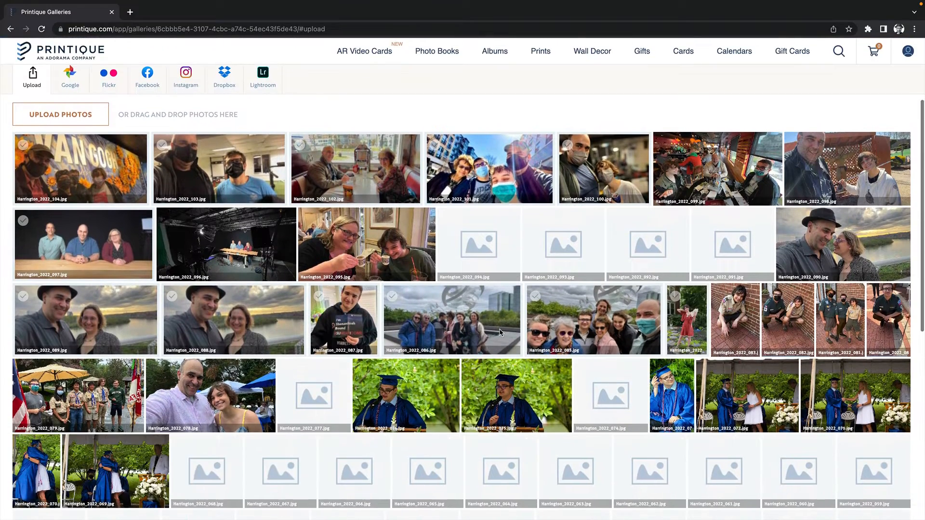
pyautogui.scroll(-2, 499, 332)
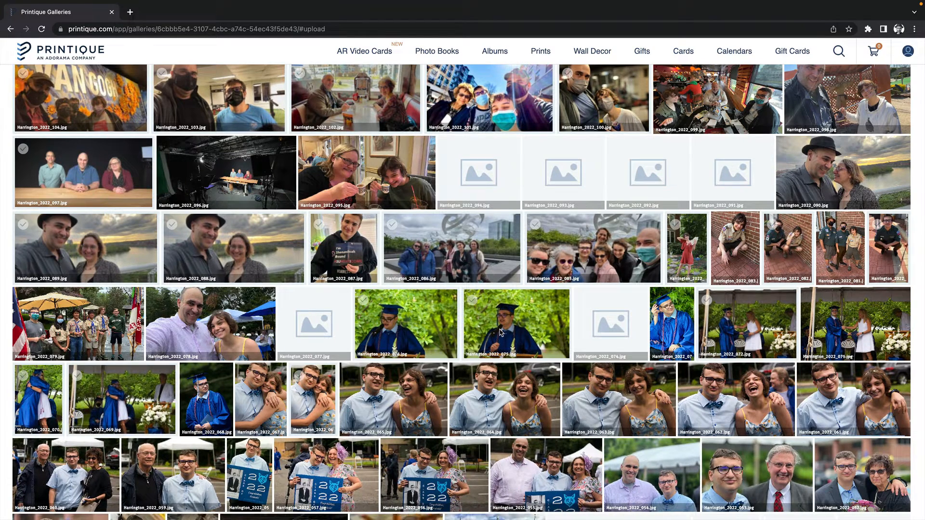
pyautogui.scroll(-3, 500, 332)
pyautogui.scroll(-2, 500, 332)
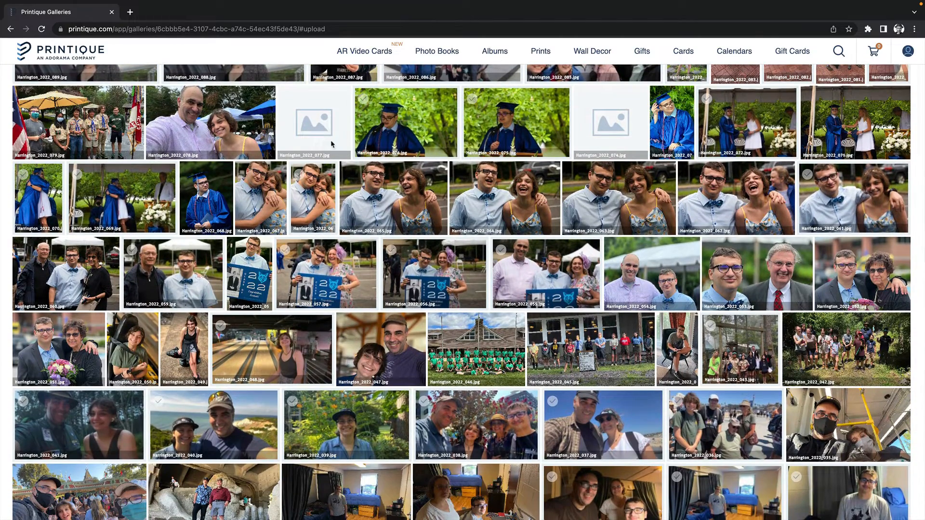
pyautogui.scroll(-6, 418, 249)
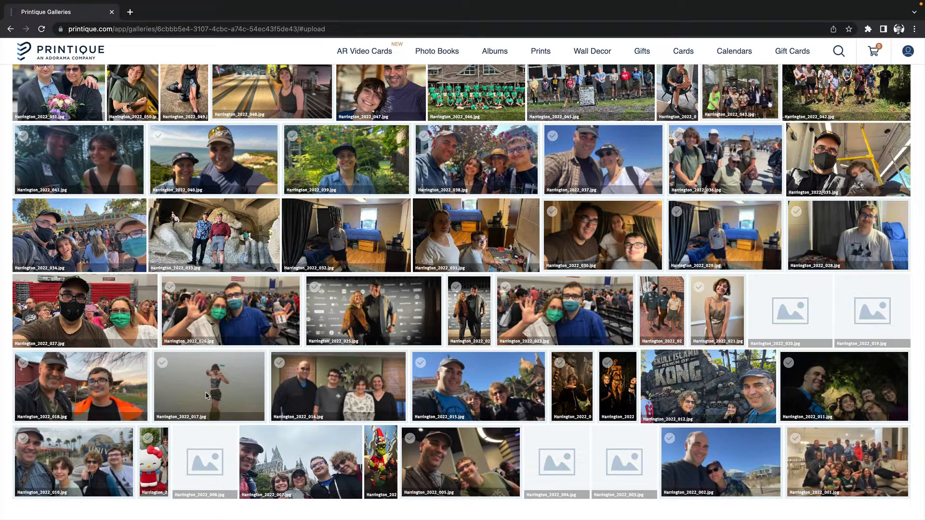
pyautogui.scroll(5, 206, 396)
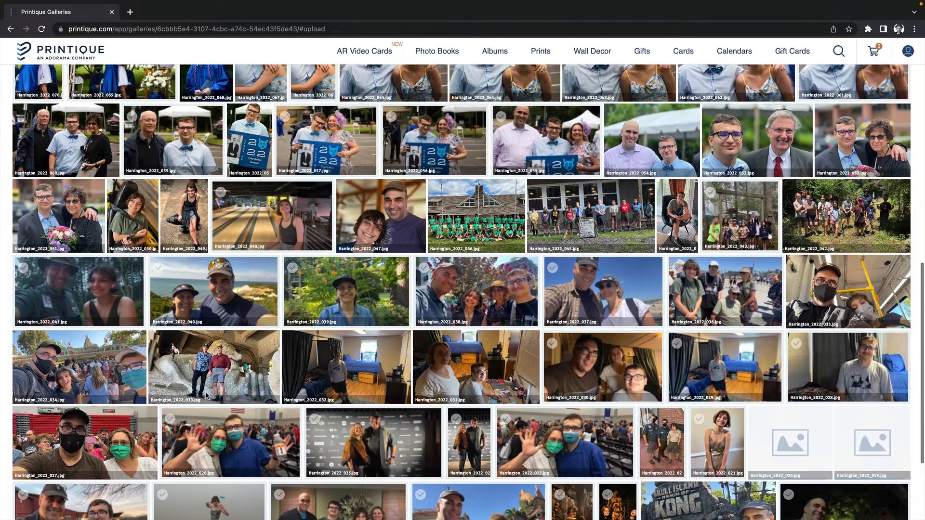
pyautogui.scroll(4, 206, 396)
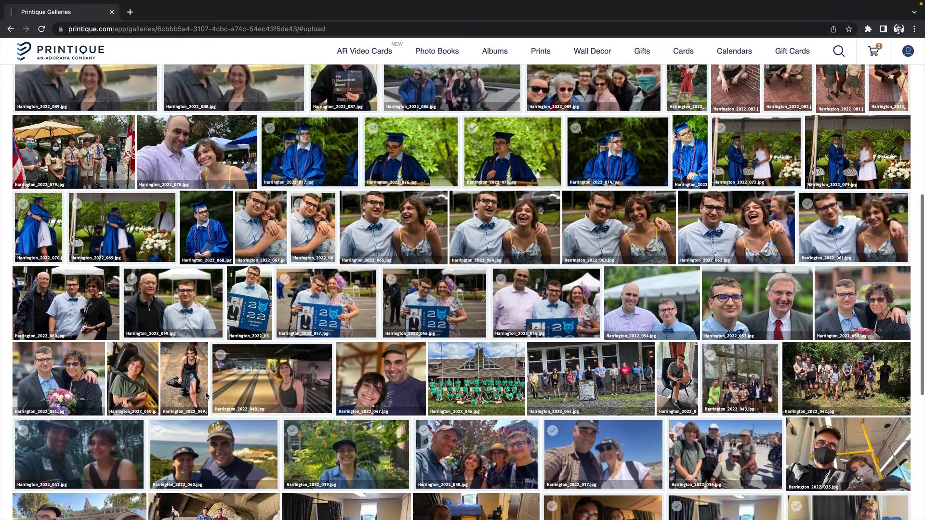
pyautogui.scroll(5, 206, 396)
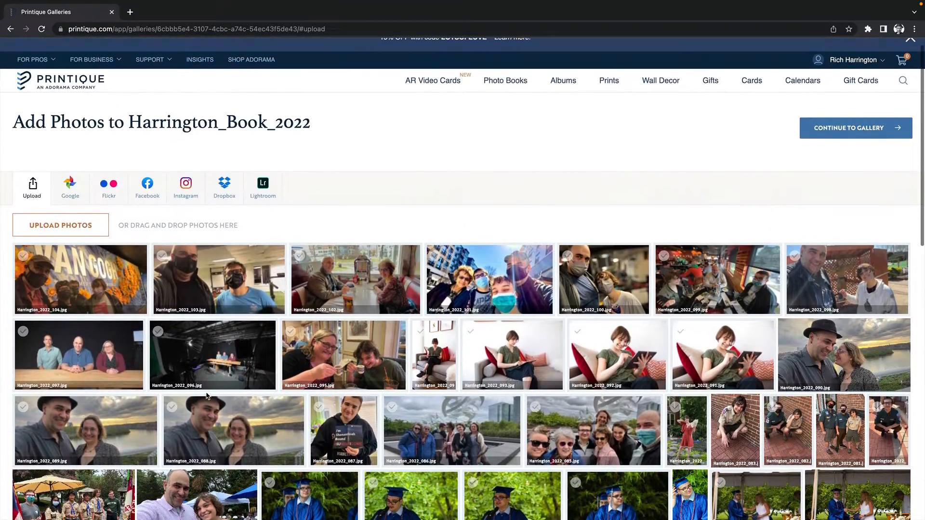
pyautogui.scroll(-8, 207, 396)
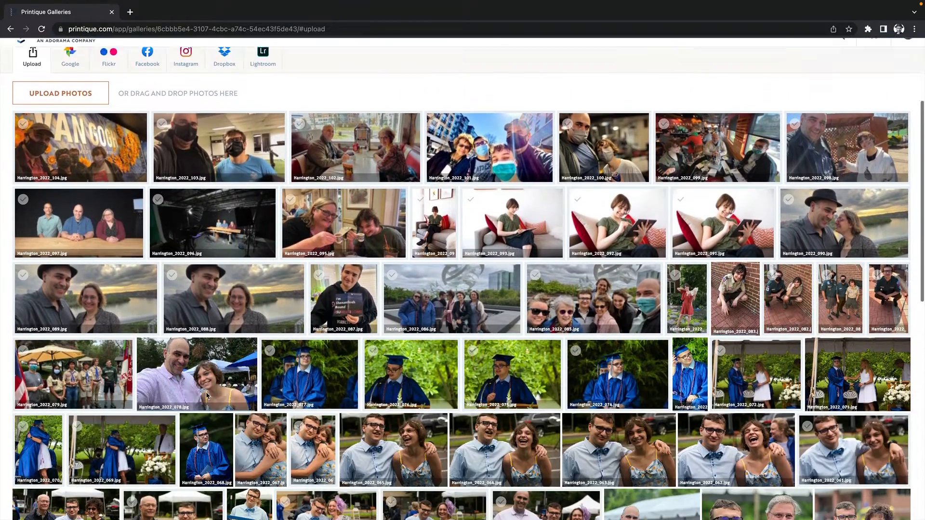
pyautogui.scroll(8, 207, 394)
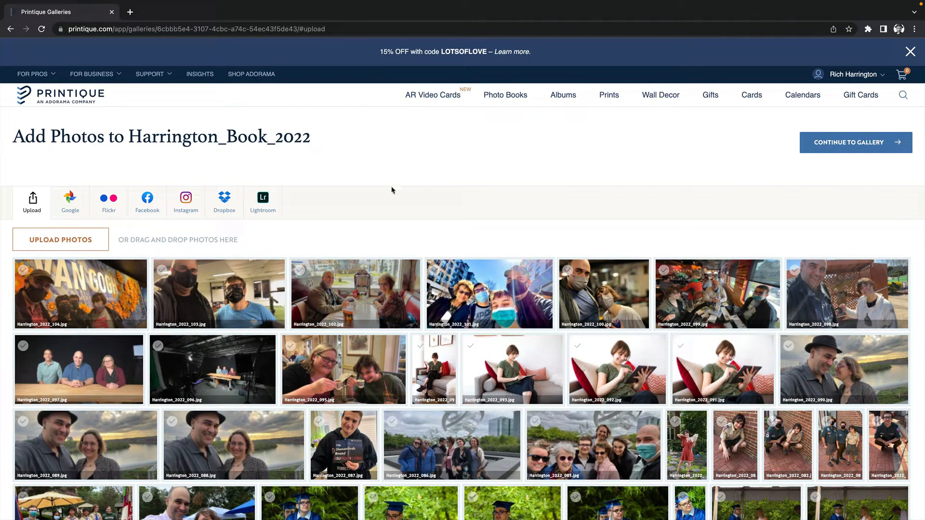
# Step: Continue to the new gallery, sort its photos by Date New to Old and look over the order
pyautogui.click(835, 144)
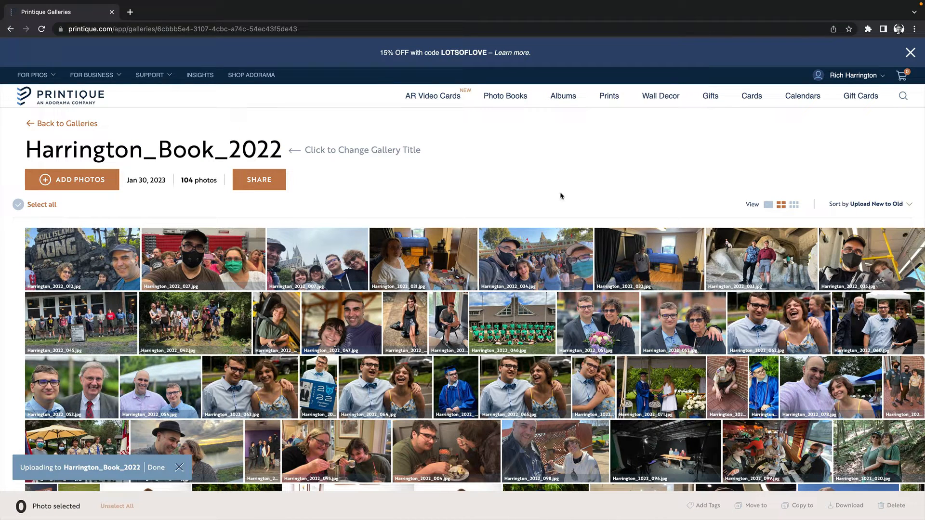
pyautogui.click(909, 206)
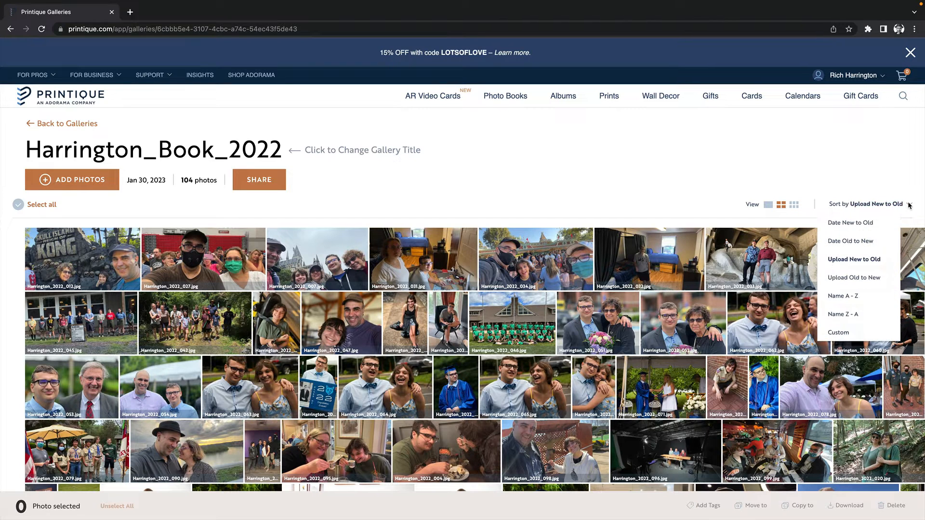
pyautogui.click(864, 224)
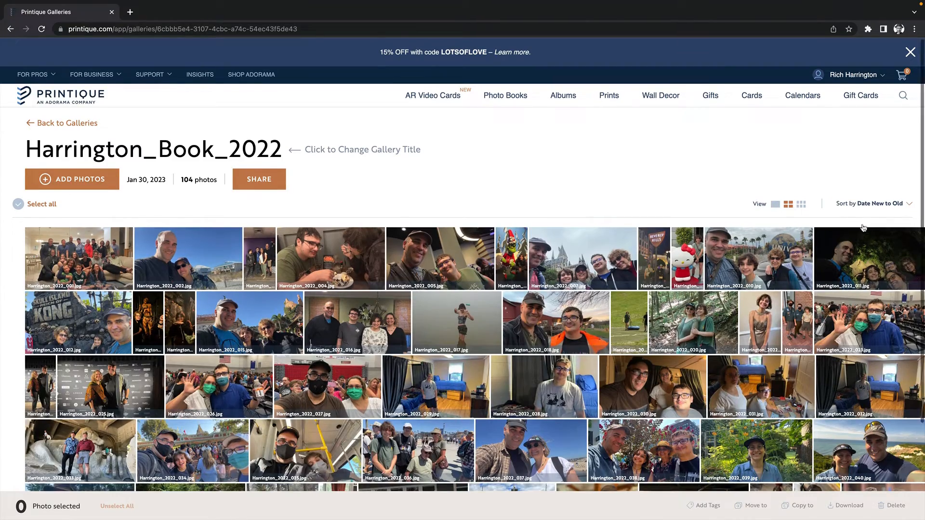
pyautogui.scroll(-7, 863, 228)
pyautogui.scroll(-3, 863, 228)
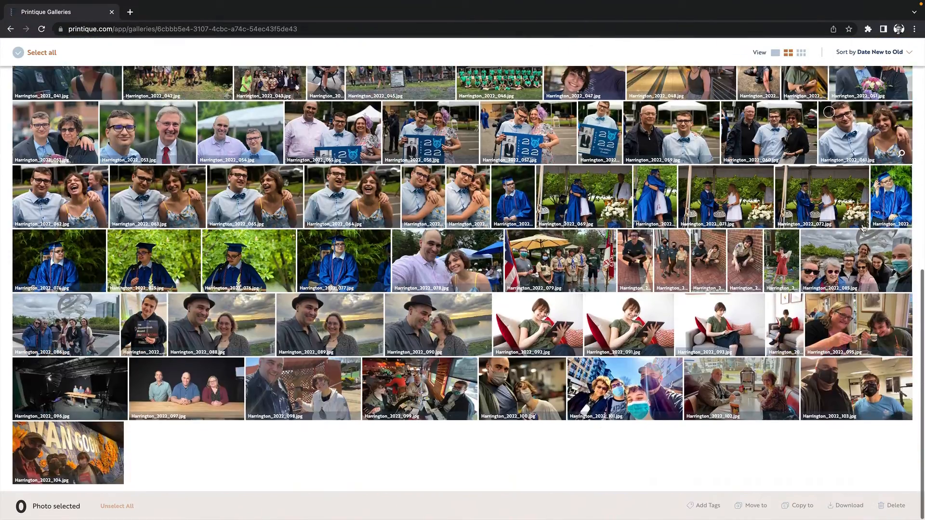
pyautogui.scroll(4, 866, 208)
pyautogui.scroll(3, 865, 208)
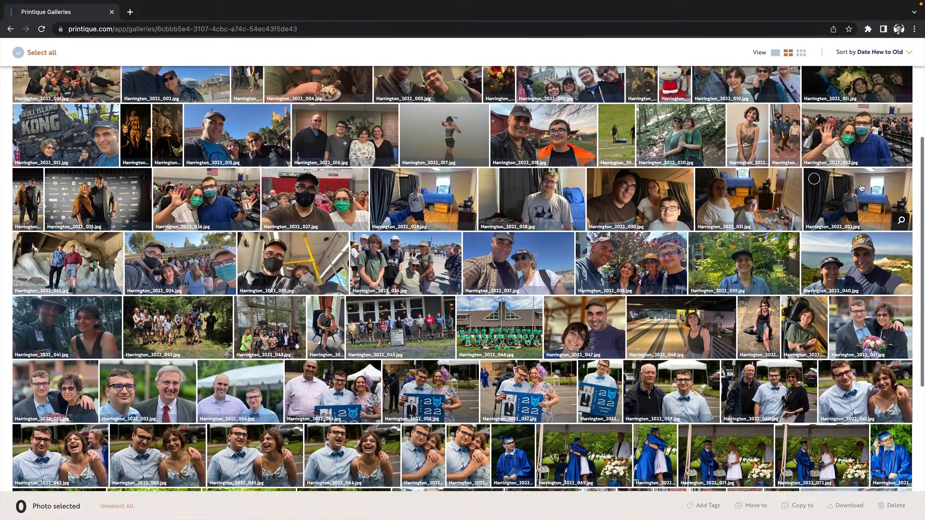
# Step: Sort the gallery's photos by Date Old to New and look down the resulting order
pyautogui.click(876, 52)
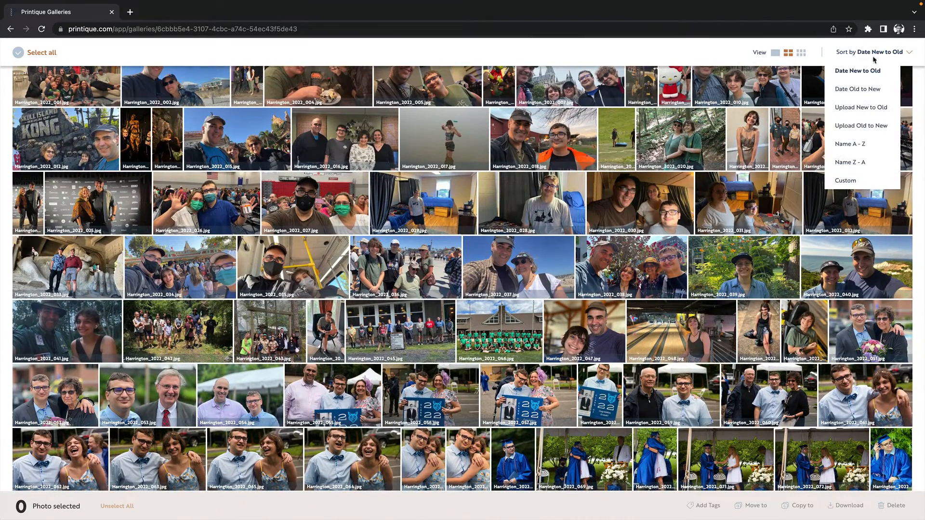
pyautogui.click(865, 89)
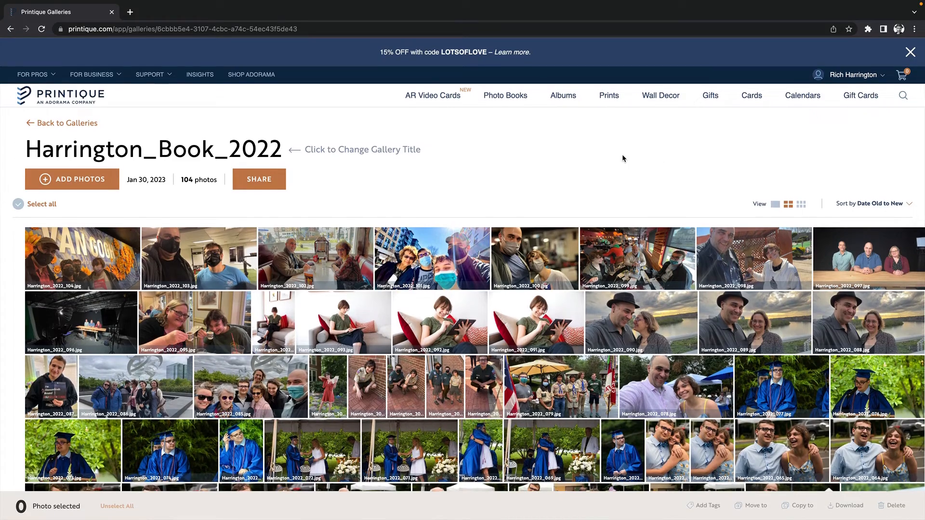
pyautogui.scroll(-5, 623, 155)
pyautogui.scroll(-4, 622, 159)
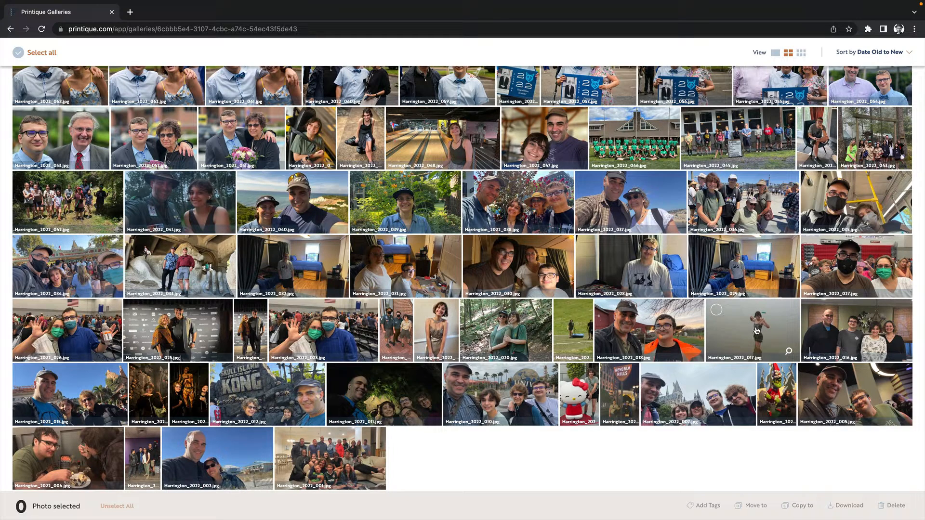
# Step: Move photo 017 to between photos 042 and 041 in the gallery and review the custom order
pyautogui.moveTo(755, 331); pyautogui.dragTo(129, 208)
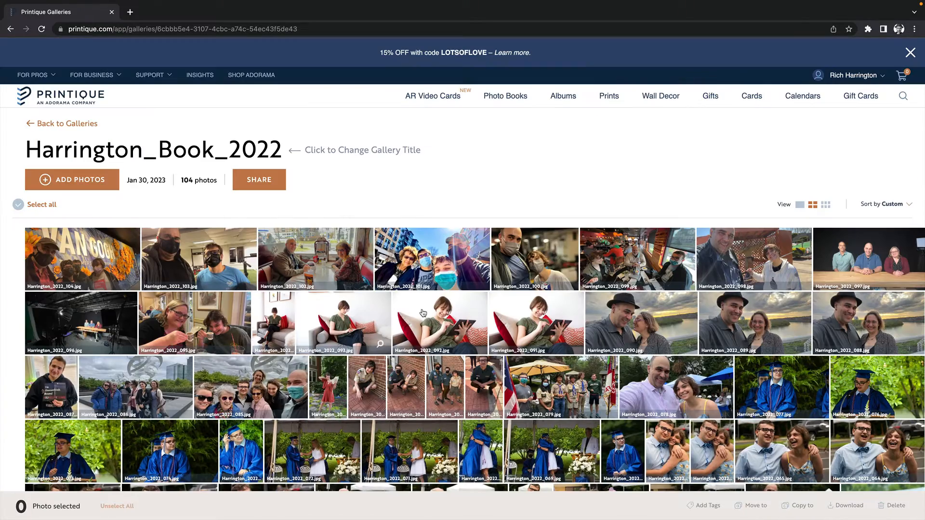
pyautogui.scroll(-3, 426, 313)
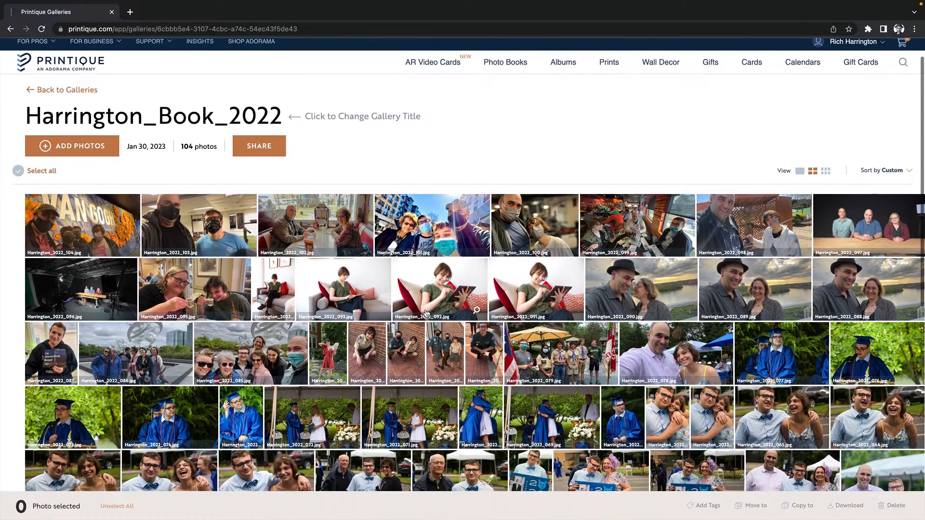
pyautogui.scroll(-2, 426, 314)
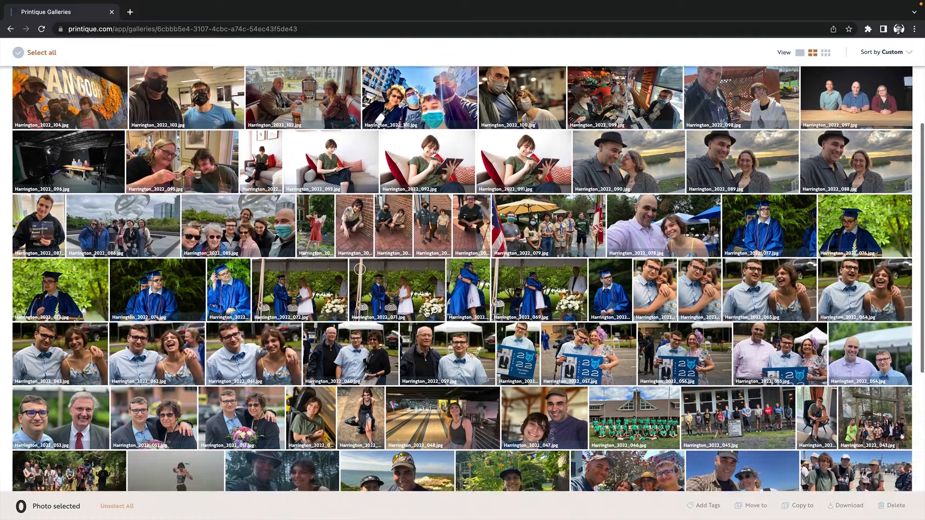
pyautogui.scroll(-2, 426, 313)
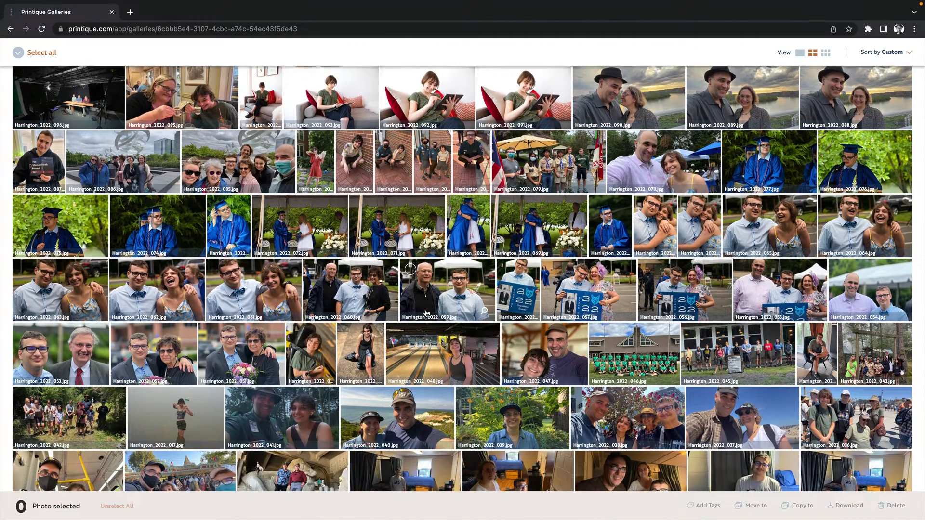
pyautogui.scroll(-4, 426, 314)
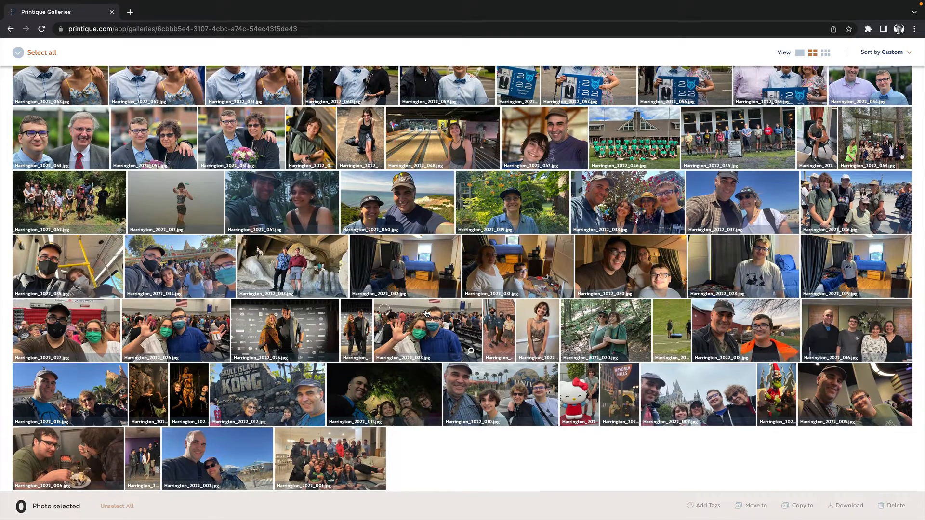
pyautogui.scroll(10, 426, 314)
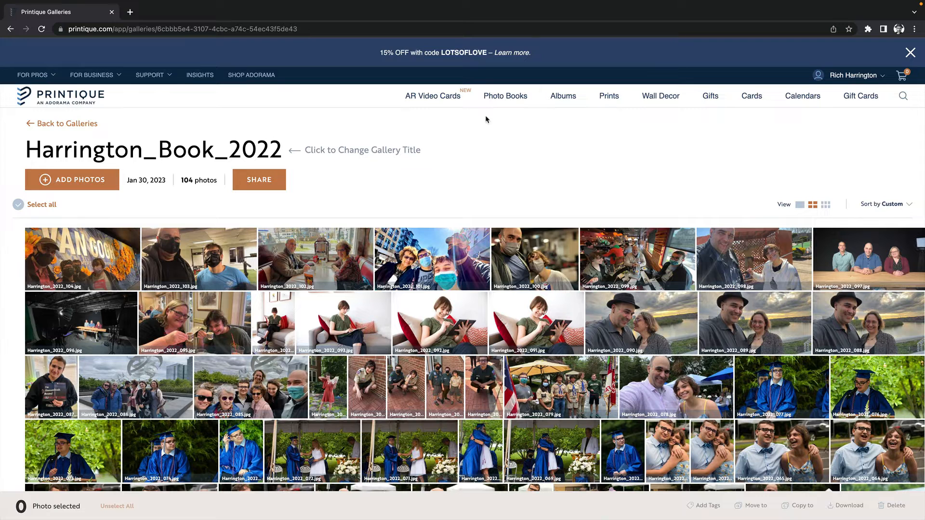
# Step: Open the Softcover Photo Books product page and look over its shape and size options
pyautogui.moveTo(496, 99)
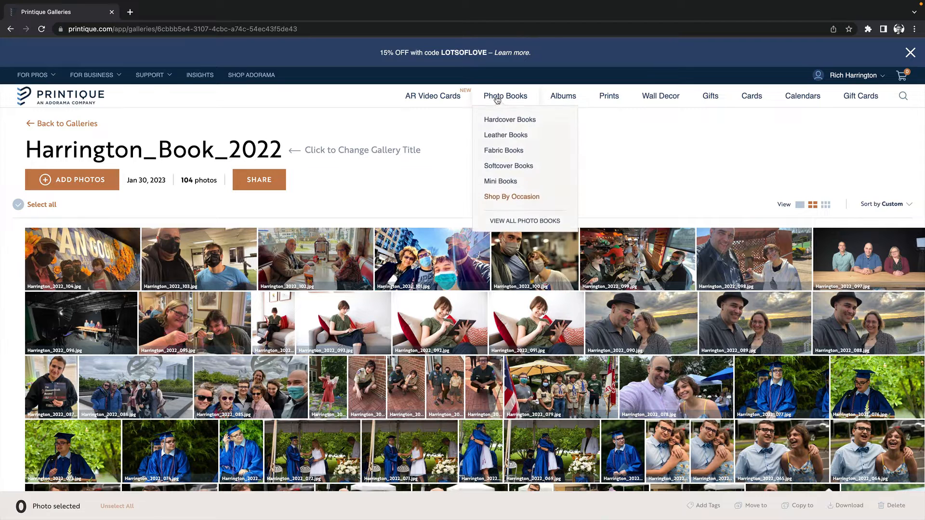
pyautogui.click(526, 166)
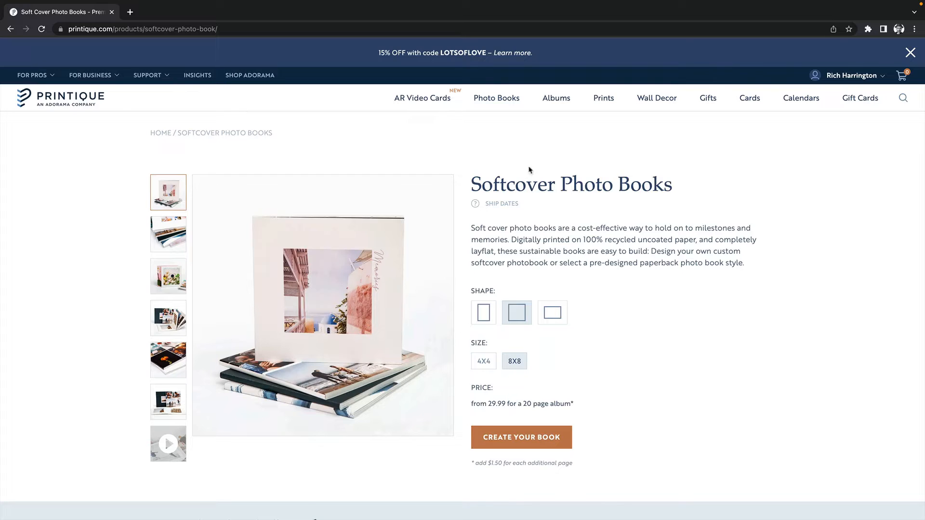
pyautogui.scroll(-1, 529, 169)
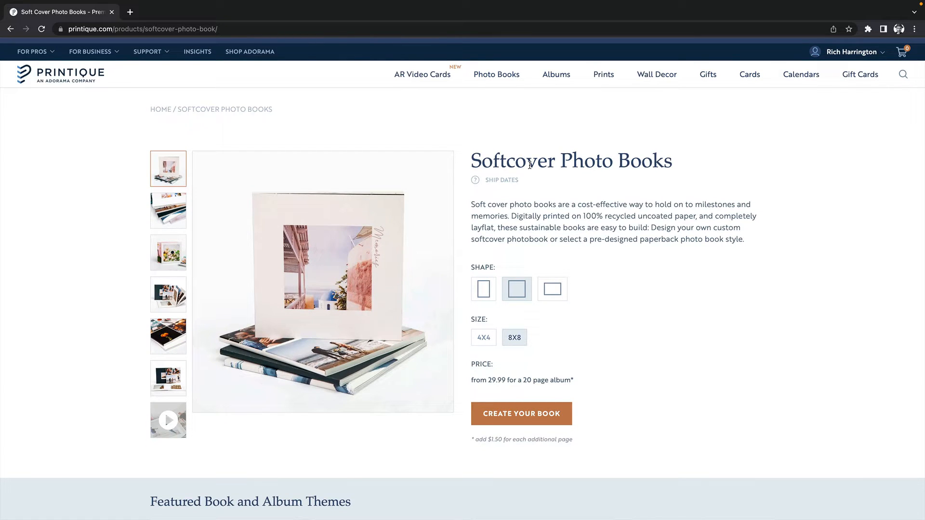
pyautogui.scroll(-1, 138, 265)
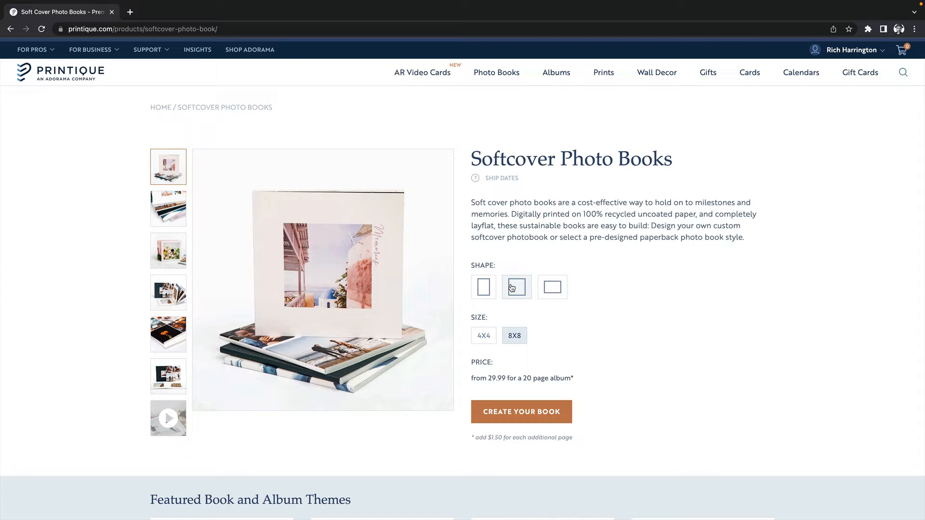
# Step: Start creating the square 8x8 softcover photo book
pyautogui.scroll(-1, 514, 333)
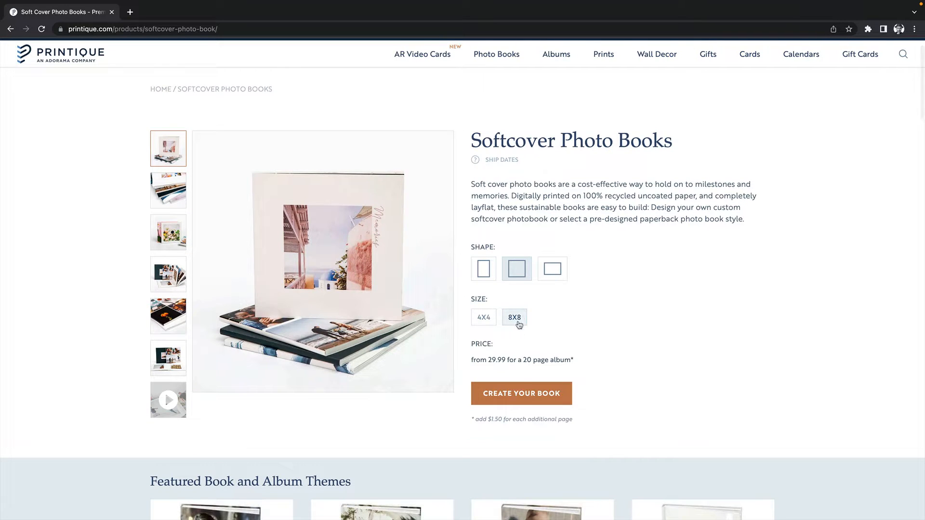
pyautogui.click(524, 394)
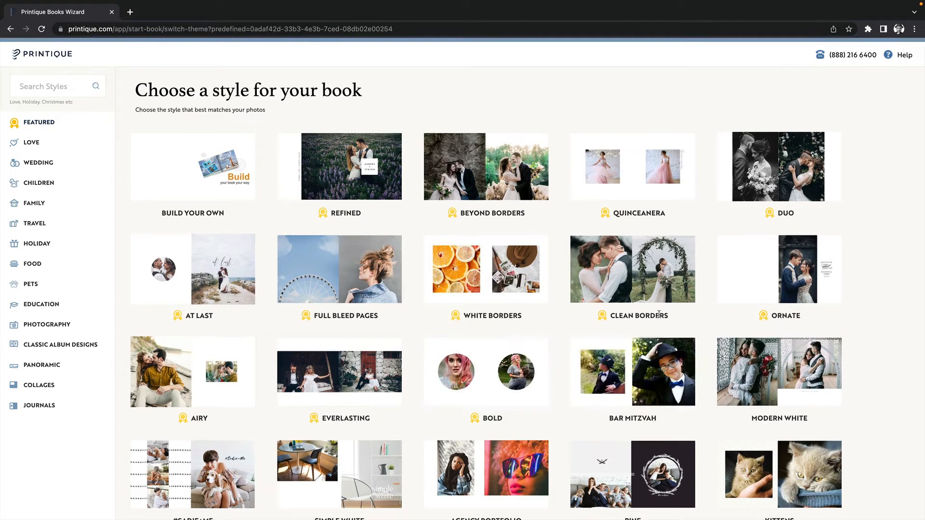
# Step: Preview the Clean Borders book style, page through its sample spreads and close the preview
pyautogui.moveTo(663, 306)
pyautogui.click(619, 275)
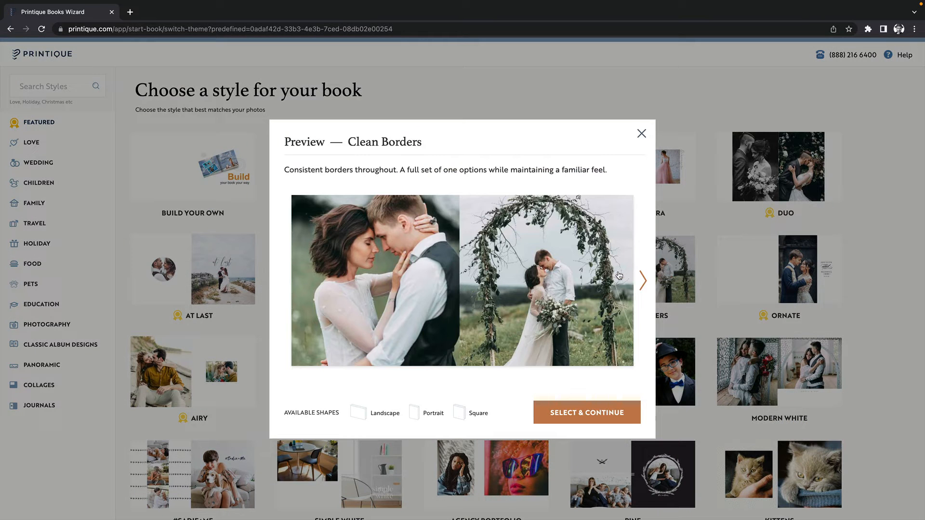
pyautogui.click(643, 281)
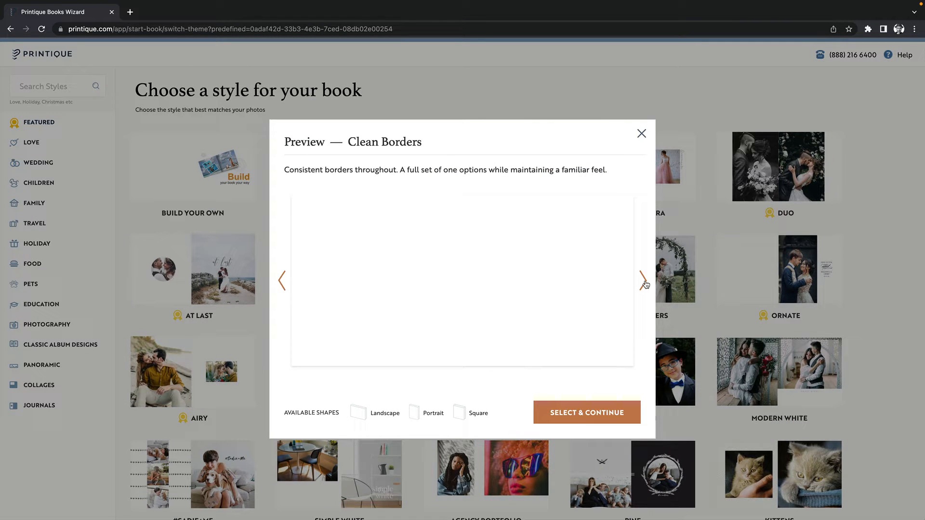
pyautogui.click(644, 281)
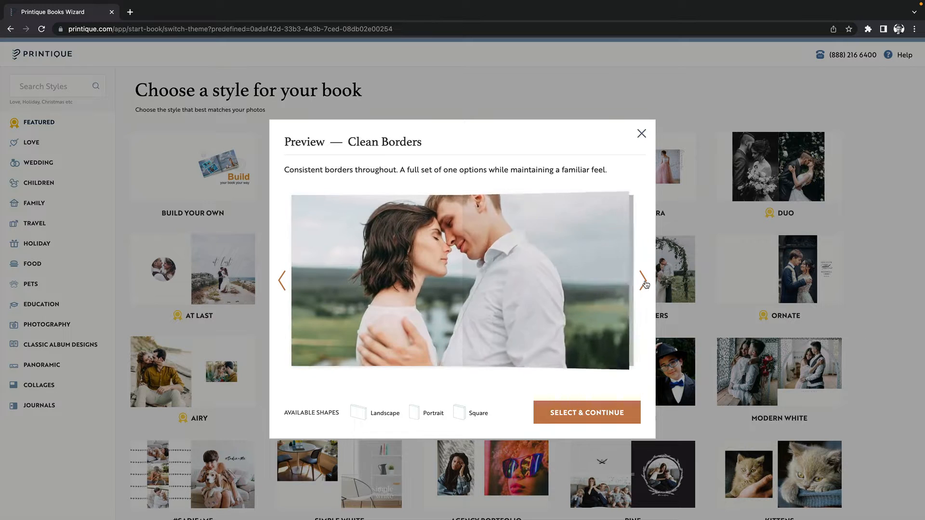
pyautogui.click(644, 280)
pyautogui.click(644, 282)
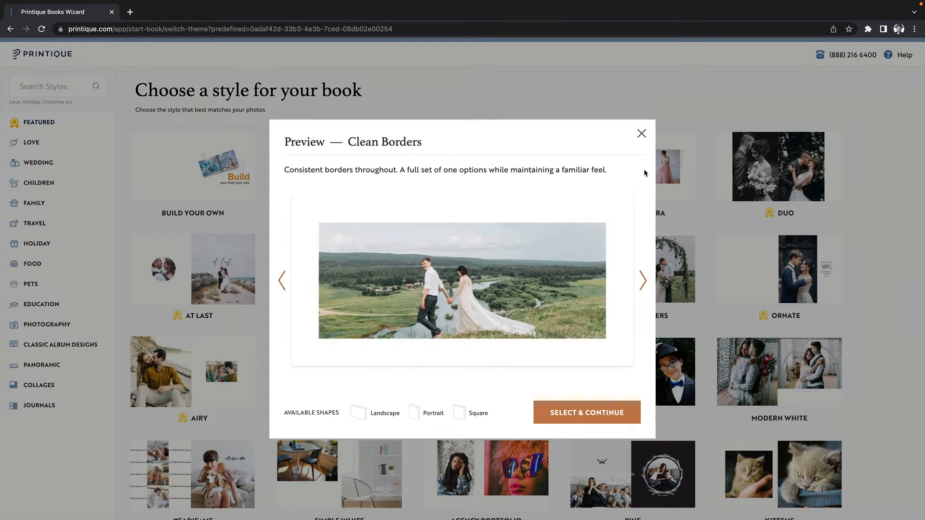
pyautogui.click(641, 135)
# Step: Preview the Agency Portfolio book style and page through its sample spreads
pyautogui.scroll(-3, 715, 202)
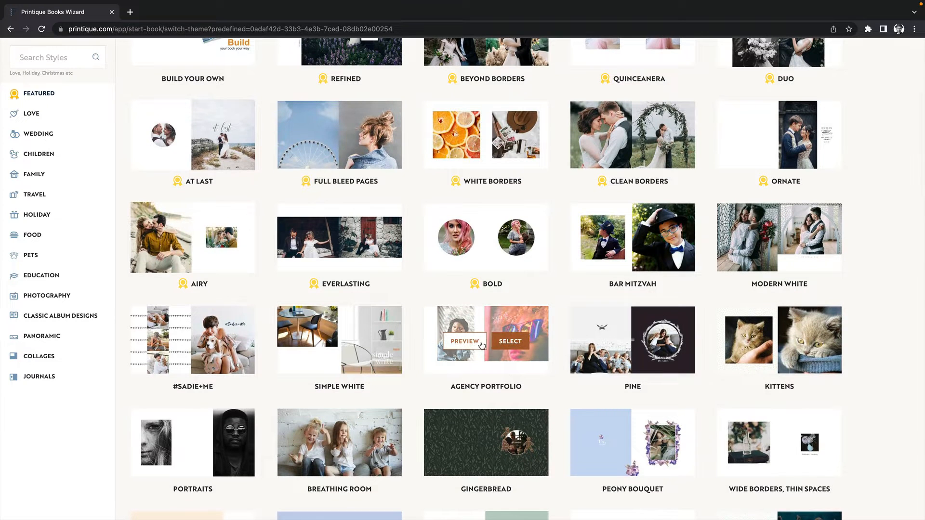
pyautogui.click(470, 343)
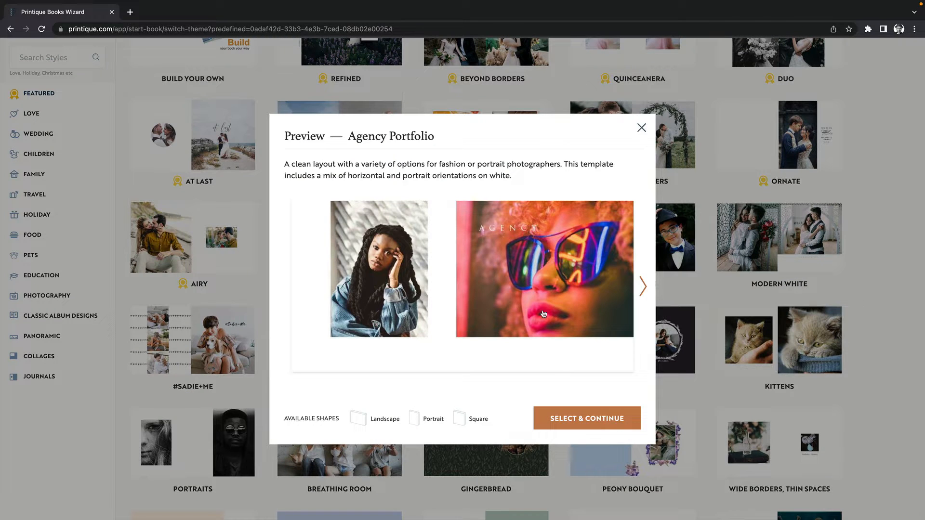
pyautogui.click(642, 287)
pyautogui.click(642, 287)
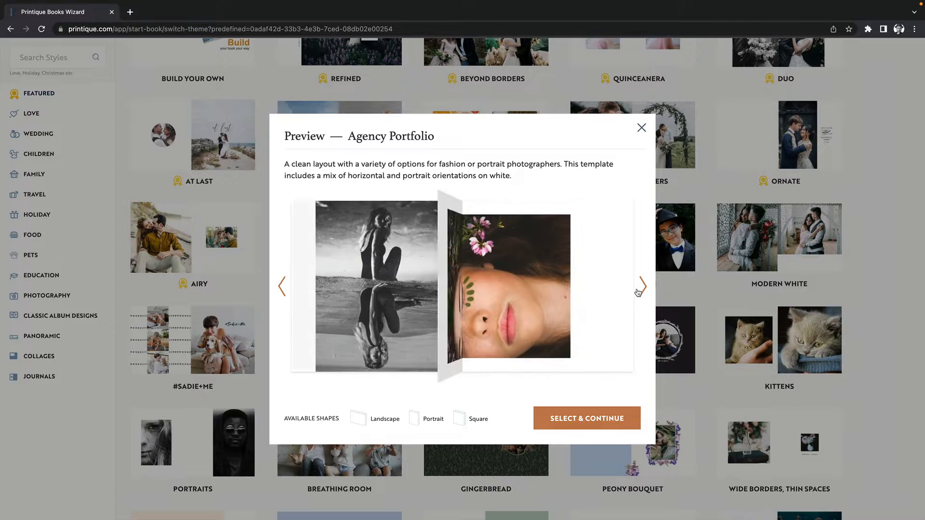
pyautogui.click(639, 290)
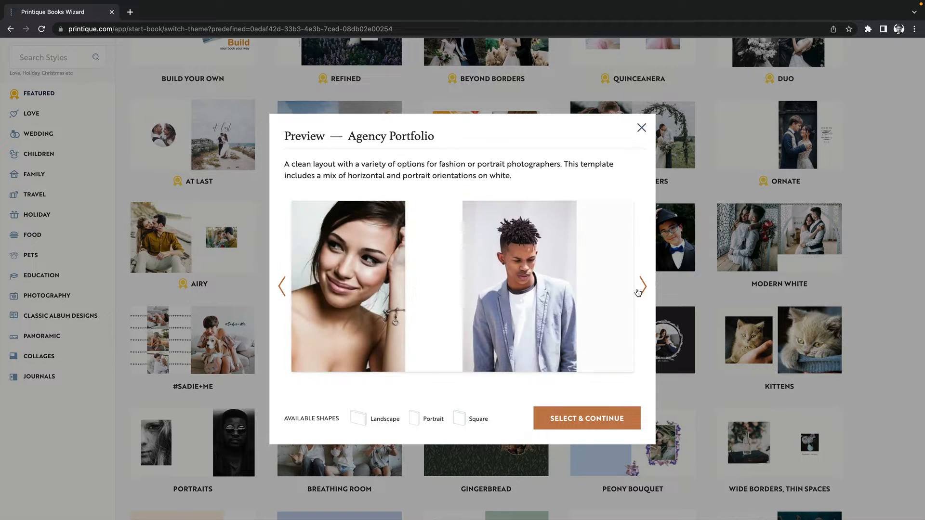
pyautogui.click(638, 292)
pyautogui.click(638, 292)
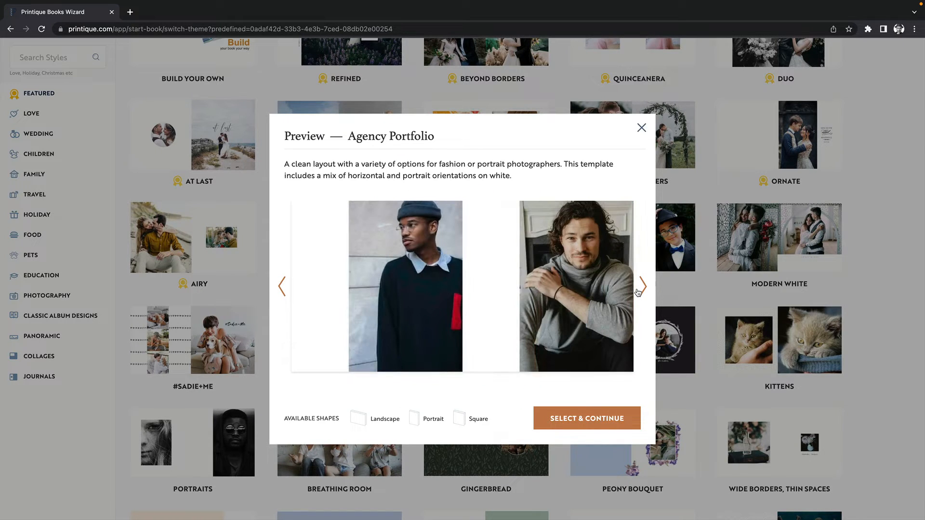
pyautogui.click(637, 292)
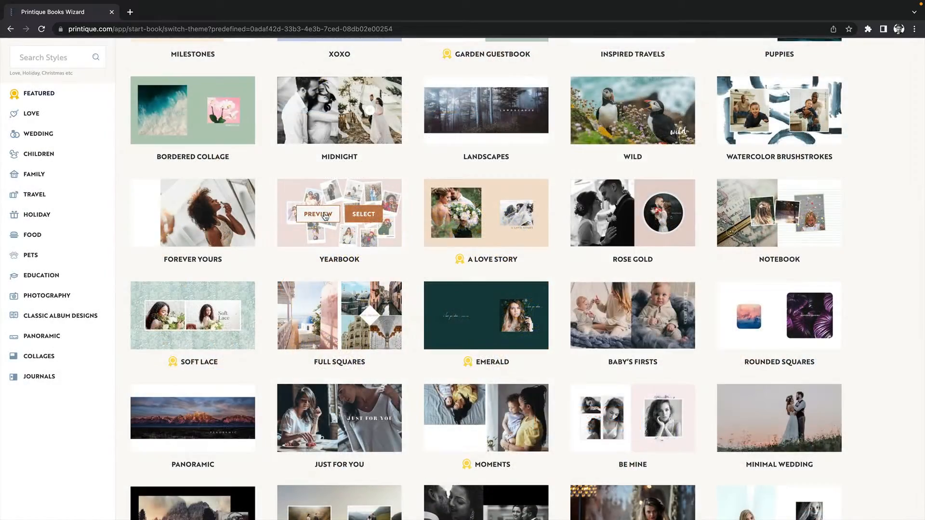
# Step: Page through the Yearbook style preview and select that style for the book
pyautogui.click(326, 216)
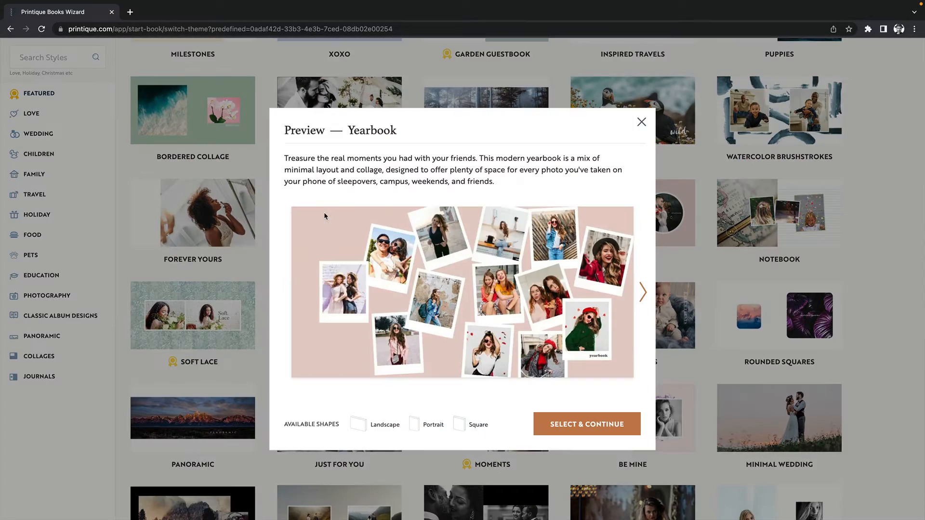
pyautogui.click(645, 293)
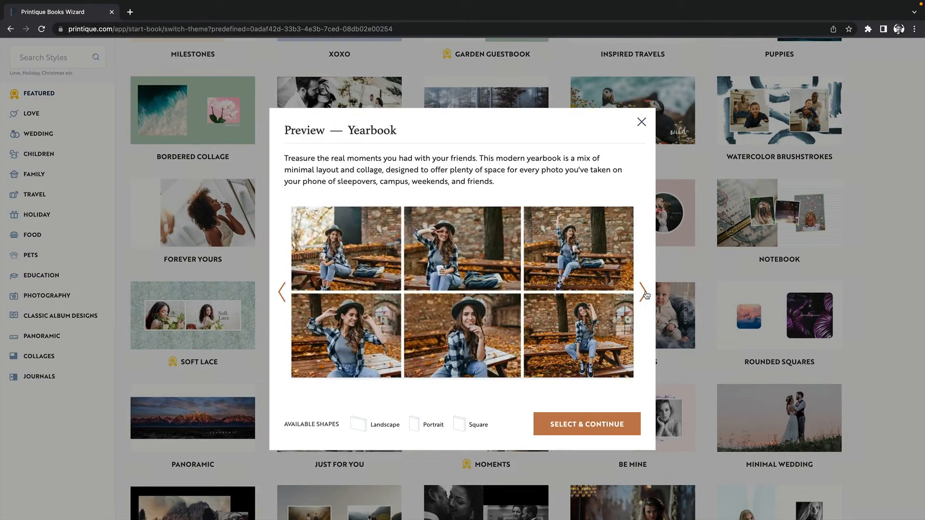
pyautogui.click(644, 293)
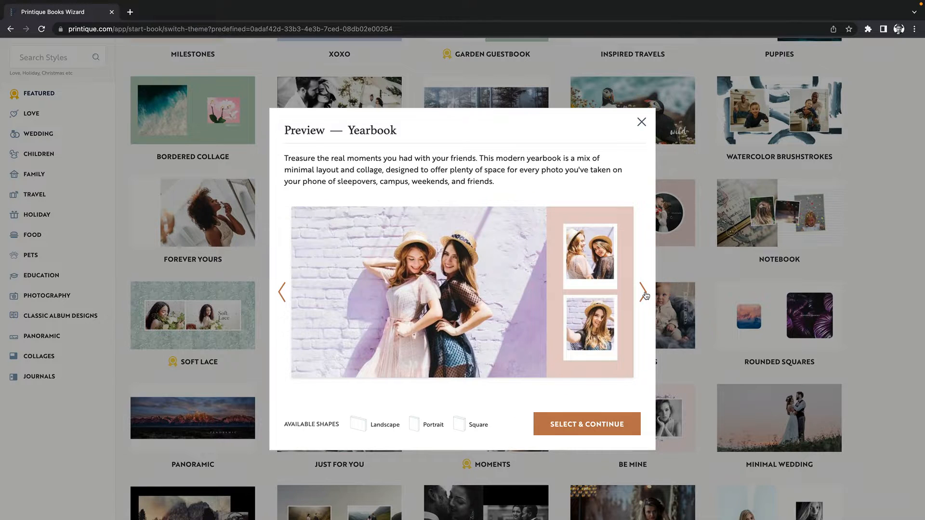
pyautogui.click(644, 292)
pyautogui.click(644, 293)
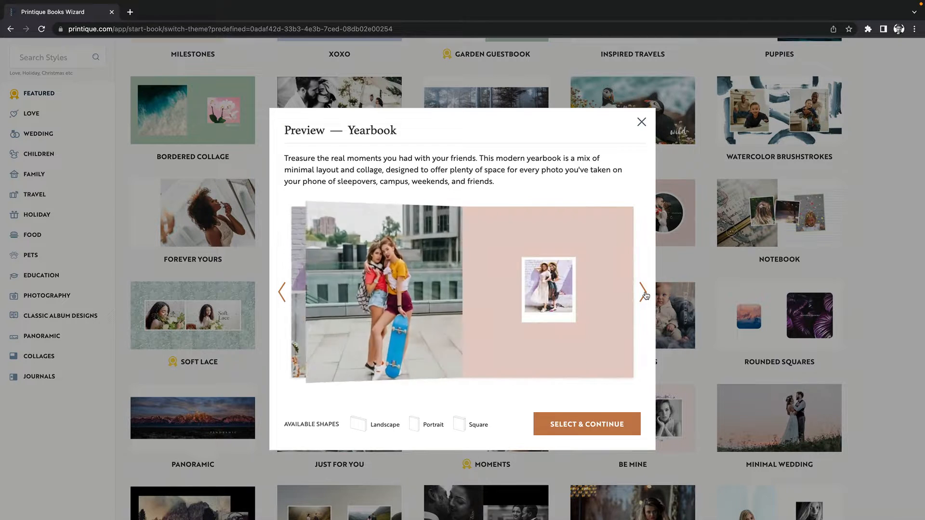
pyautogui.click(645, 293)
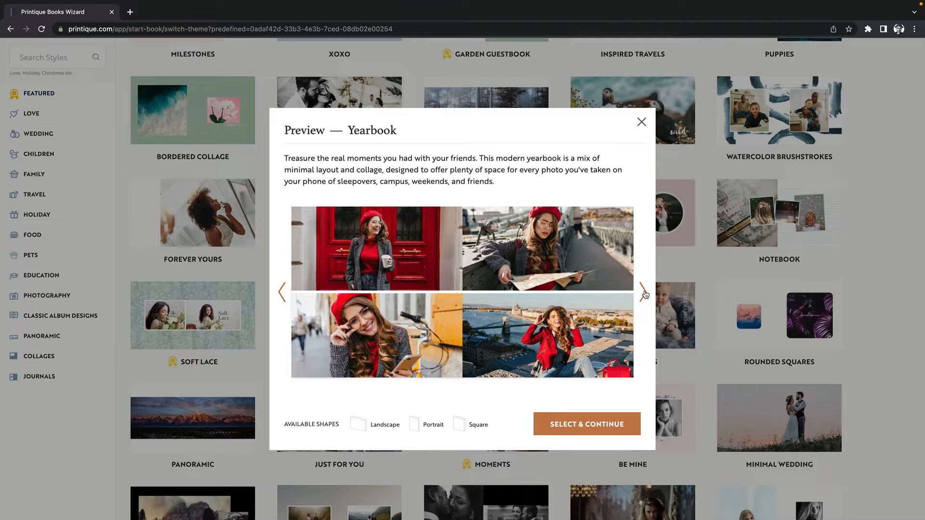
pyautogui.click(614, 429)
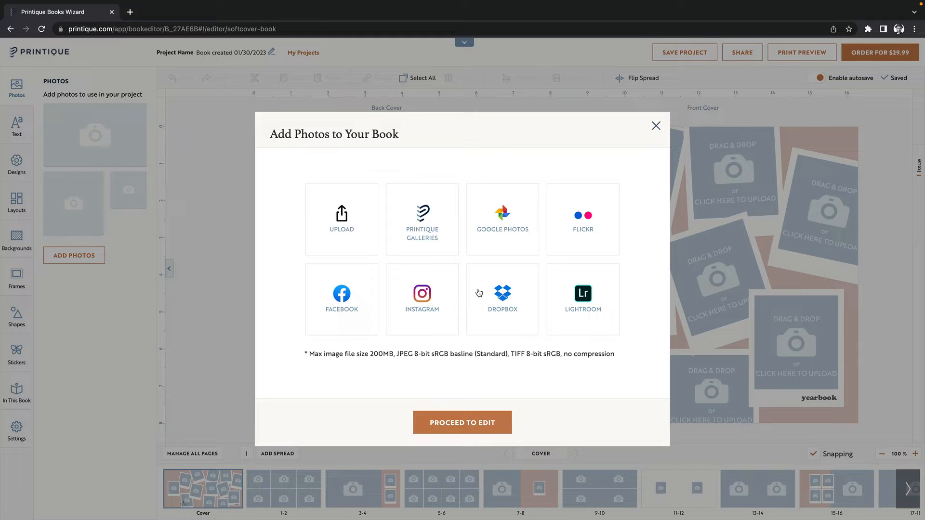
# Step: Import the Printique gallery whose name ends in Book_2022 into the project and proceed to editing the book
pyautogui.click(422, 233)
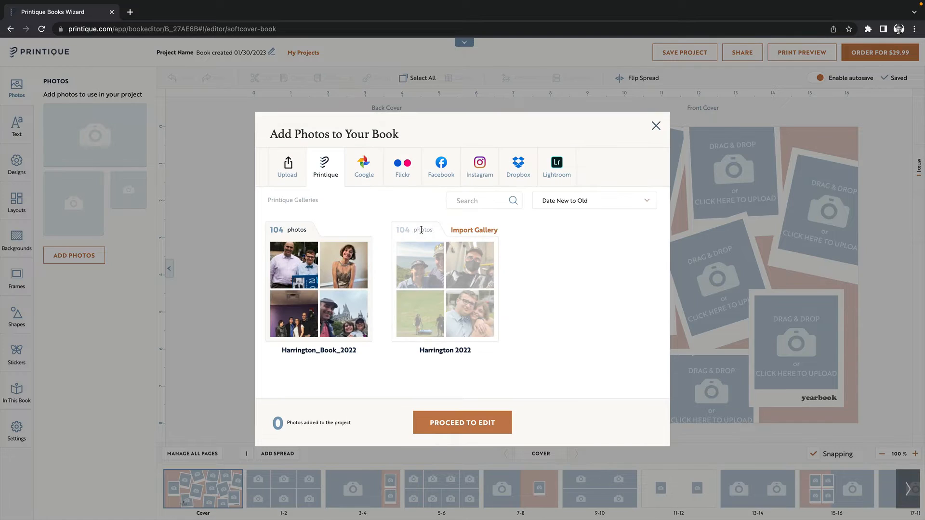
pyautogui.moveTo(333, 240)
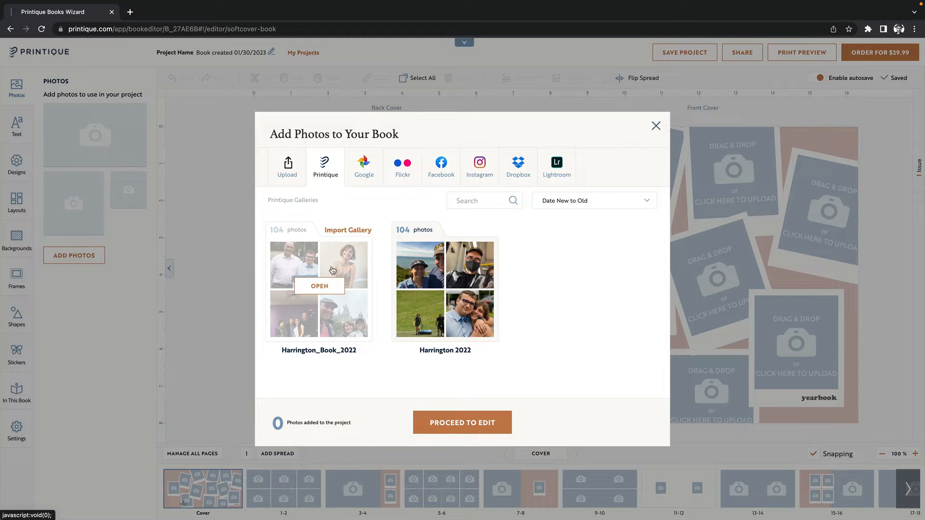
pyautogui.click(347, 231)
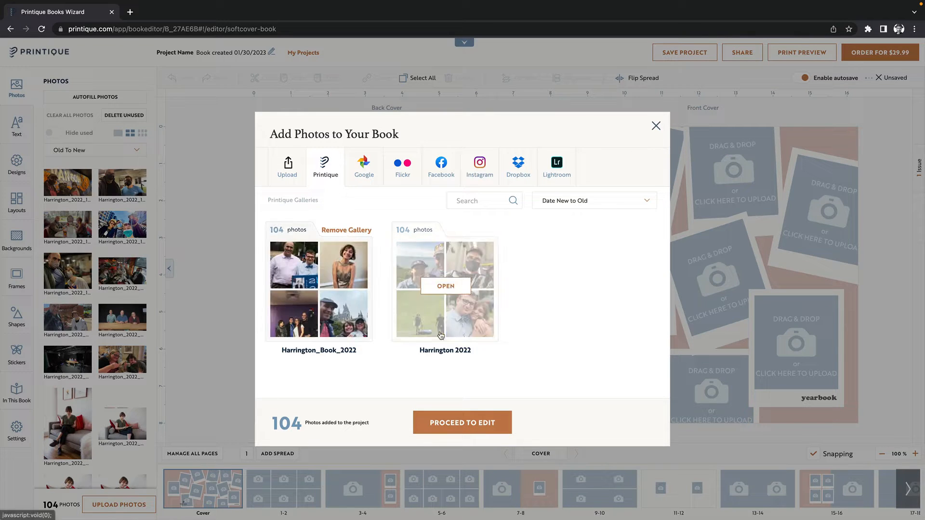
pyautogui.click(466, 430)
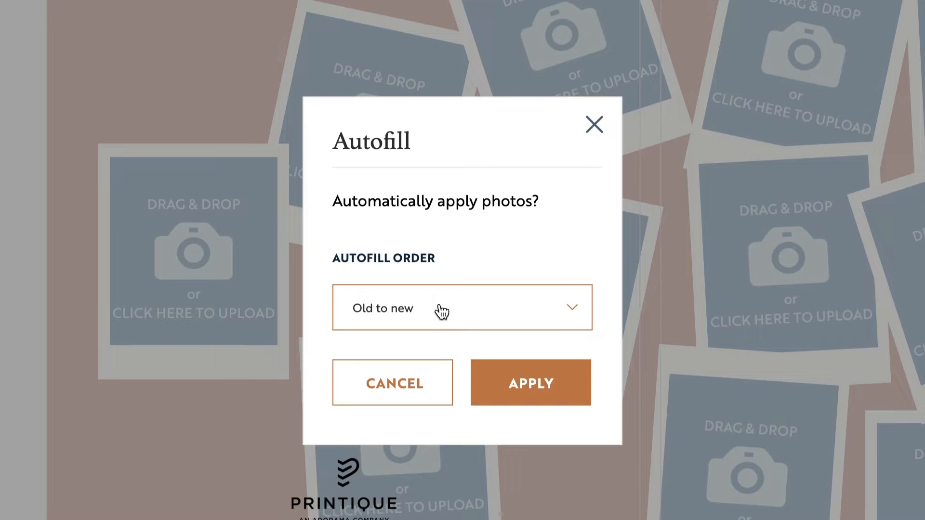
# Step: Check the autofill order options, decline the automatic photo fill and set the project's photo order to Custom Sorting
pyautogui.click(442, 311)
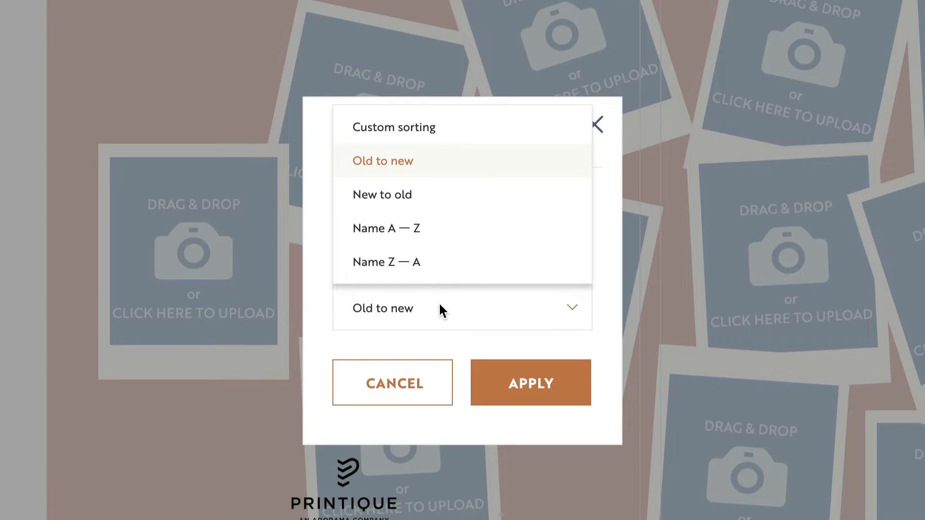
pyautogui.click(503, 320)
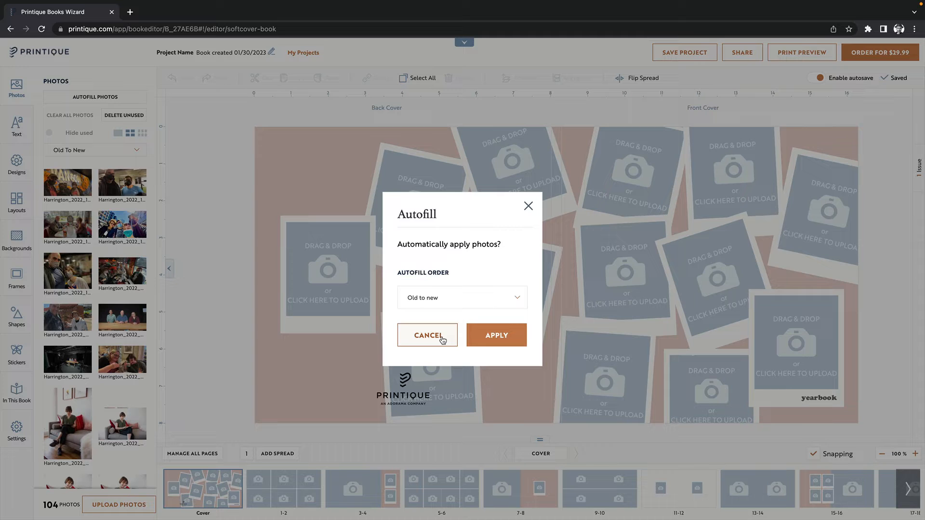
pyautogui.click(442, 340)
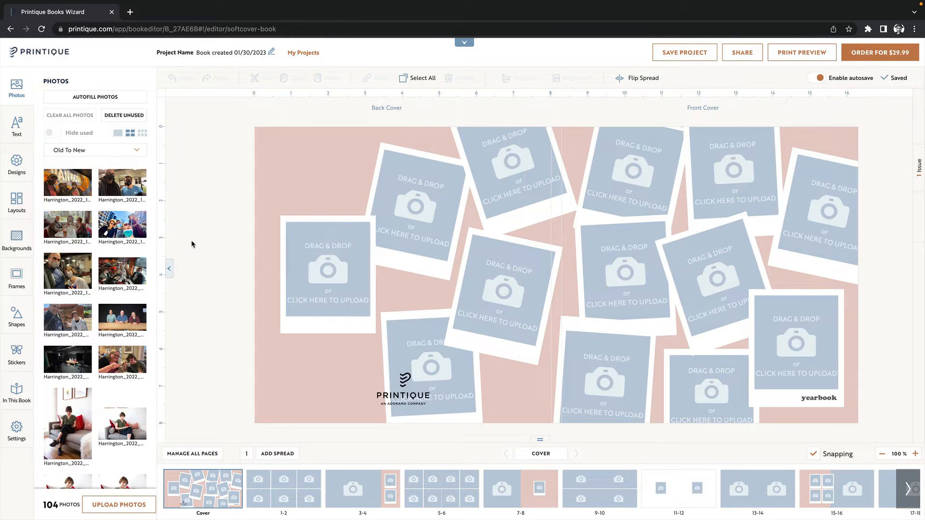
pyautogui.click(88, 146)
pyautogui.click(81, 168)
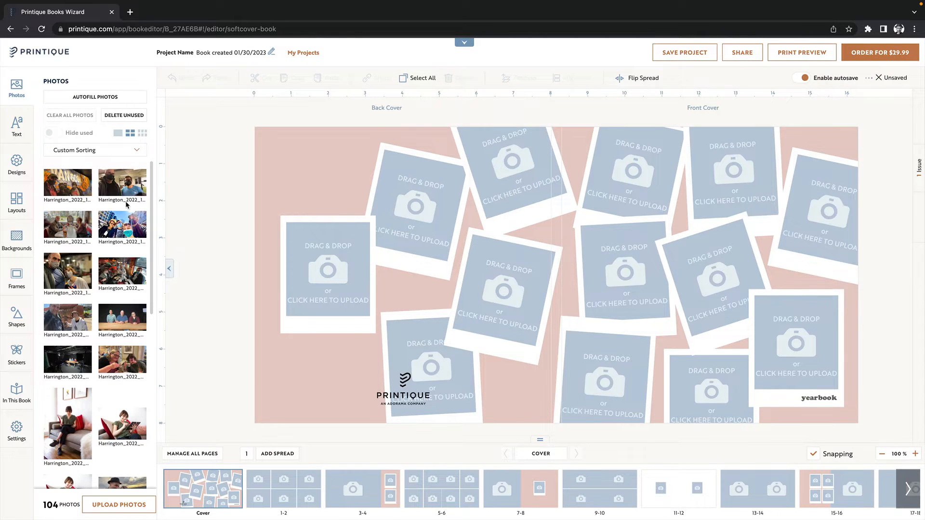
# Step: Look down the project's imported photos to review their custom order
pyautogui.scroll(-2, 115, 226)
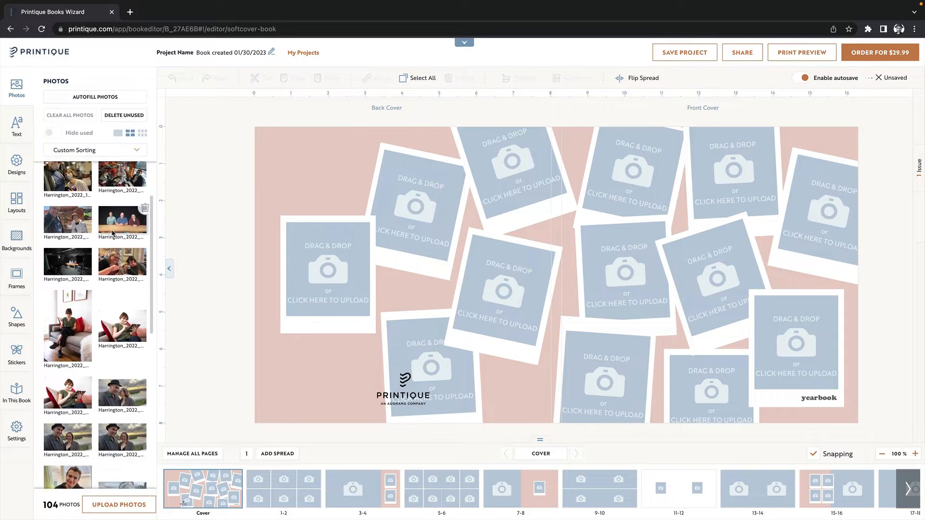
pyautogui.scroll(-6, 112, 233)
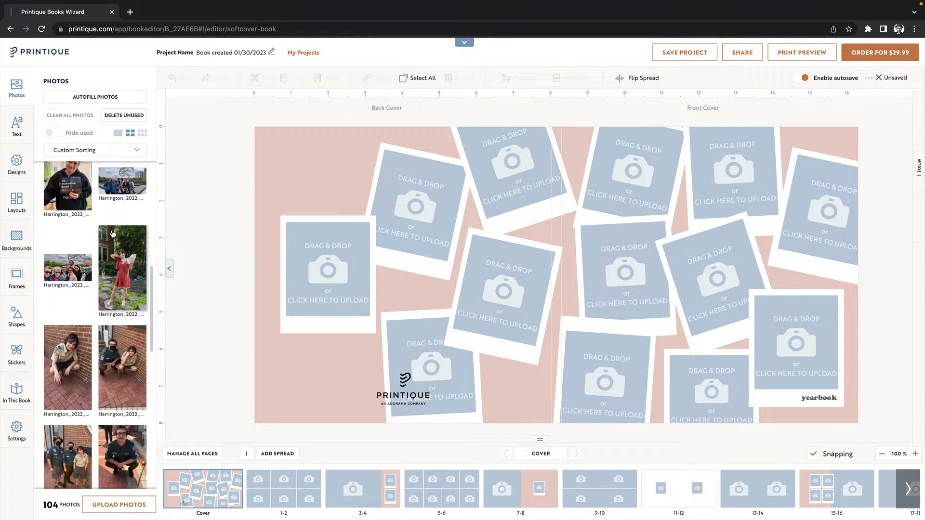
pyautogui.scroll(-5, 112, 234)
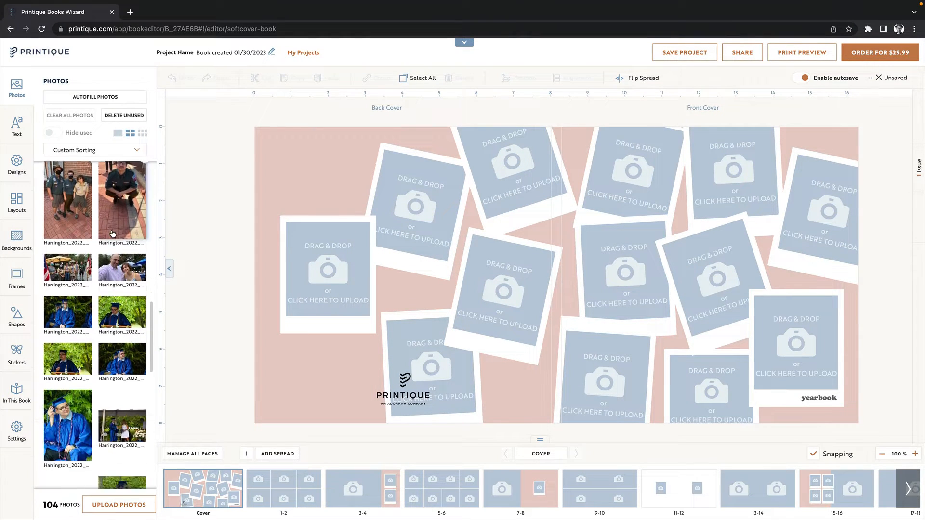
pyautogui.scroll(-8, 112, 234)
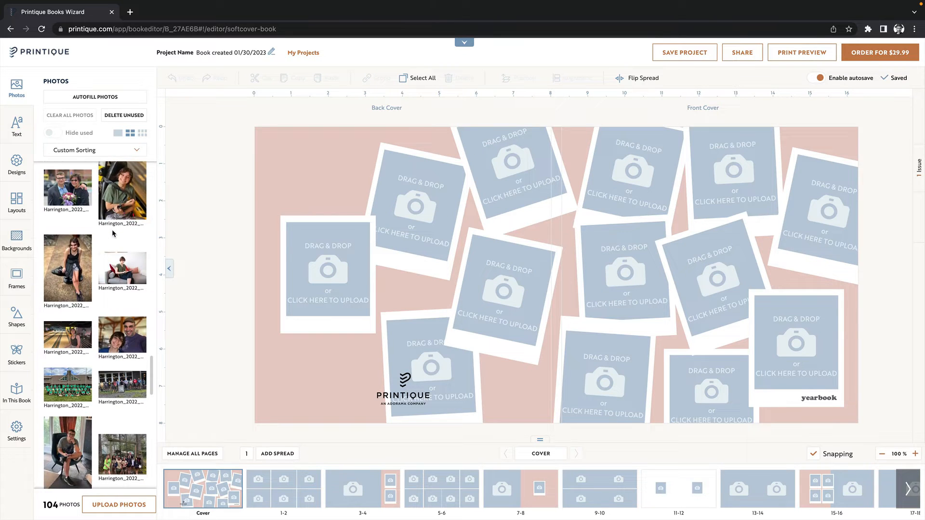
pyautogui.scroll(-5, 111, 234)
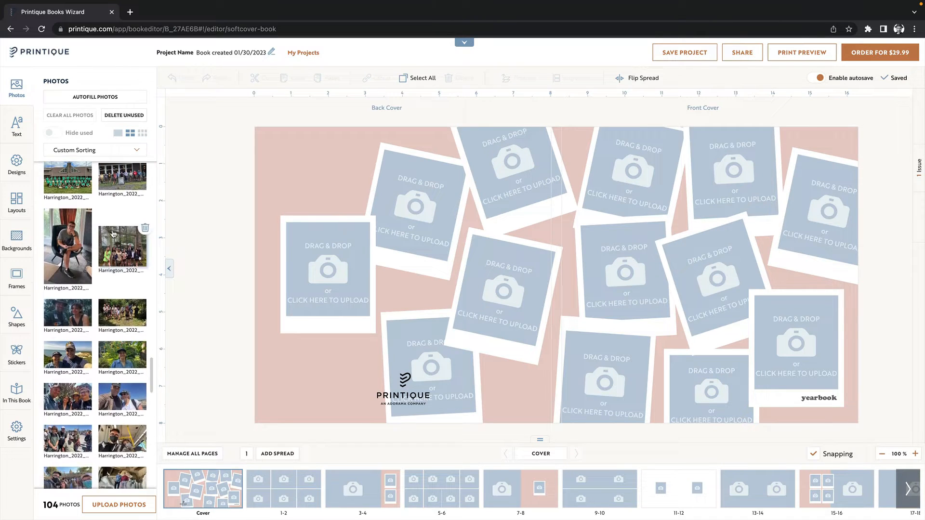
pyautogui.scroll(-8, 112, 234)
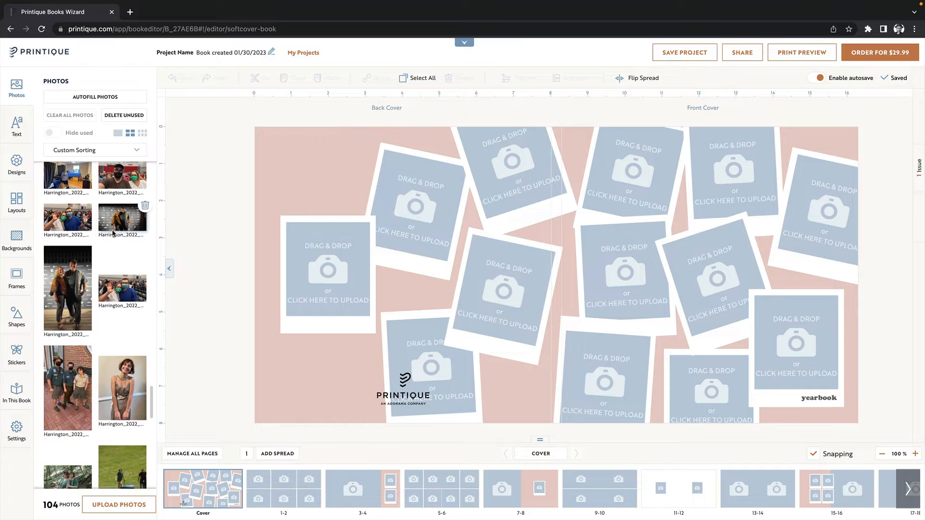
pyautogui.scroll(-3, 113, 234)
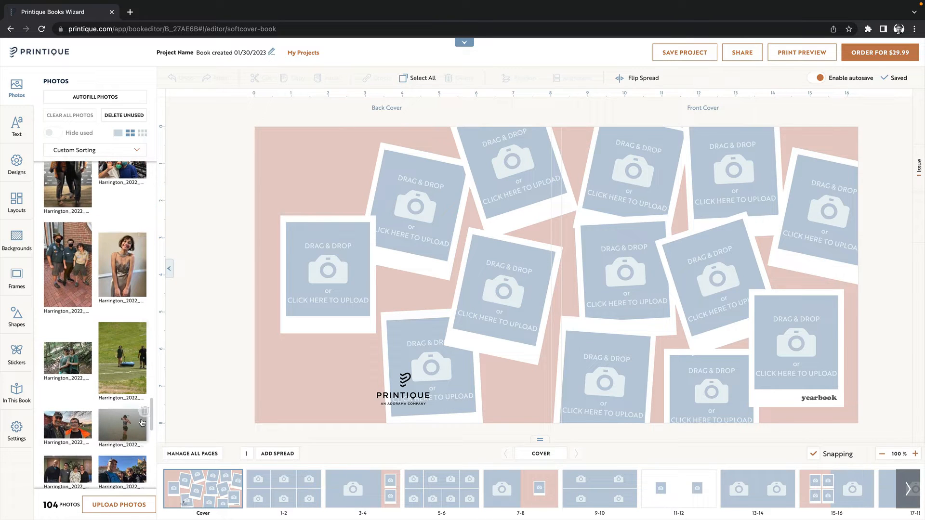
pyautogui.scroll(-1, 126, 431)
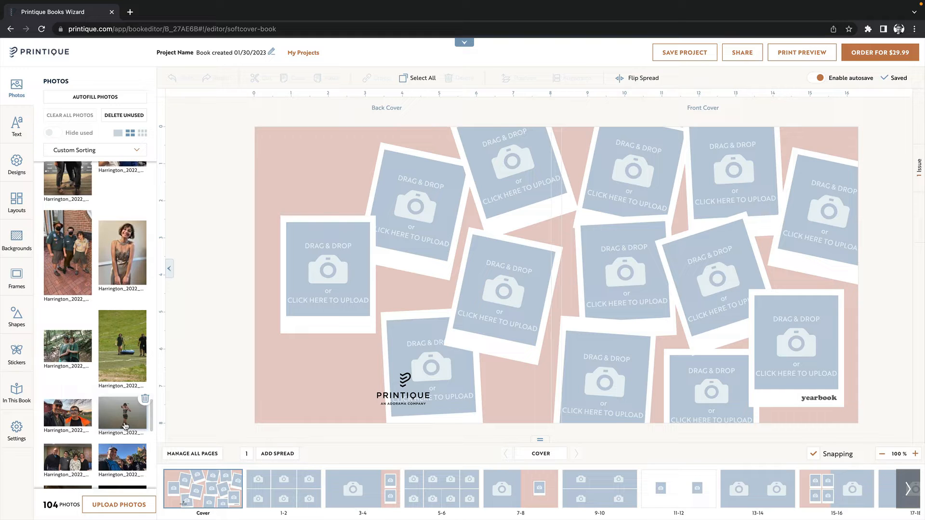
pyautogui.scroll(-6, 124, 426)
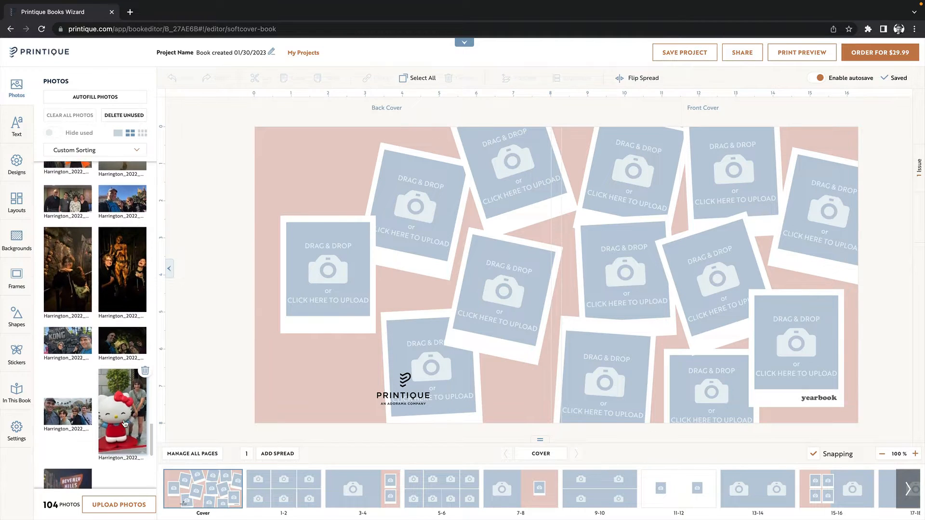
# Step: Review the end of the imported photos and open the spread for pages 17-18
pyautogui.scroll(-1, 125, 424)
pyautogui.moveTo(101, 388)
pyautogui.scroll(-5, 101, 388)
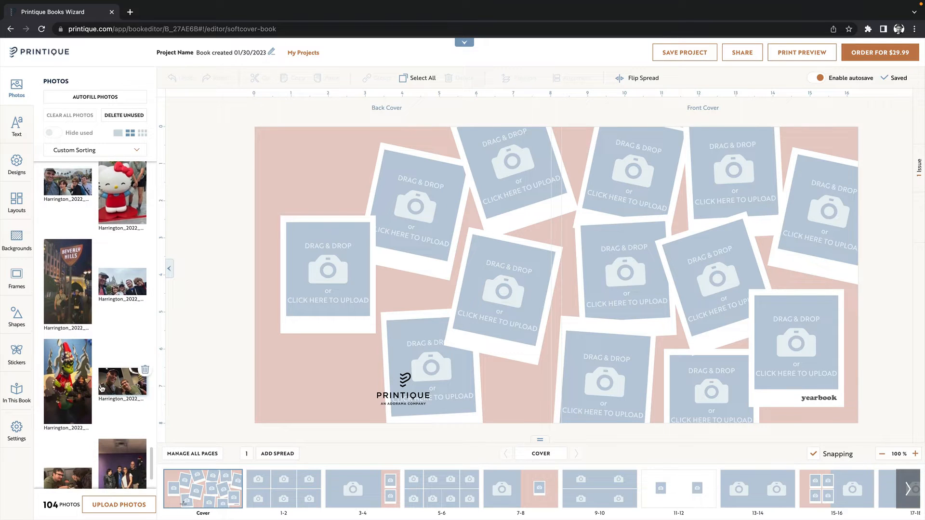
pyautogui.scroll(-2, 101, 388)
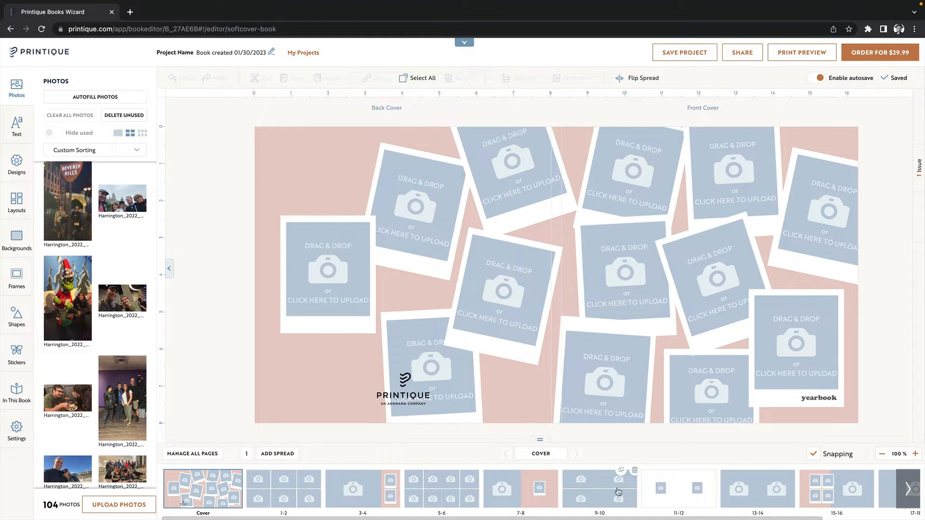
pyautogui.hscroll(3, 636, 496)
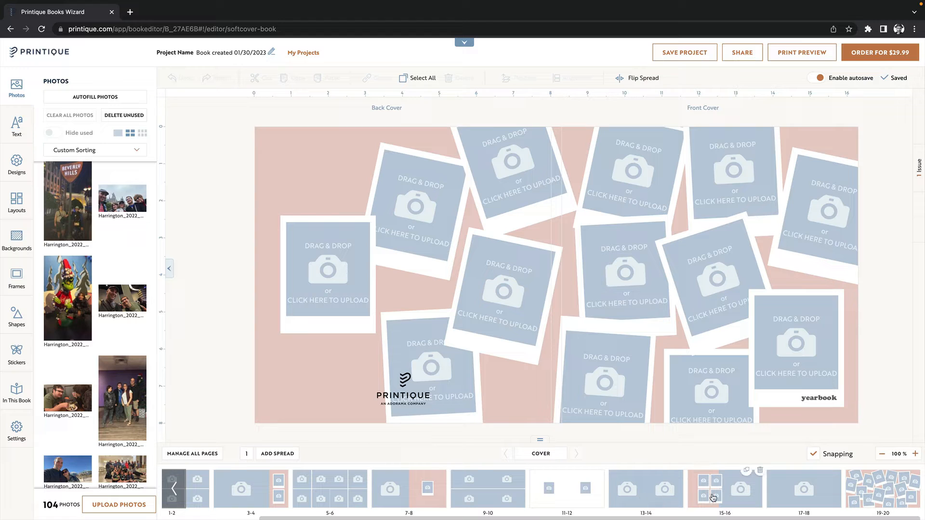
pyautogui.click(788, 490)
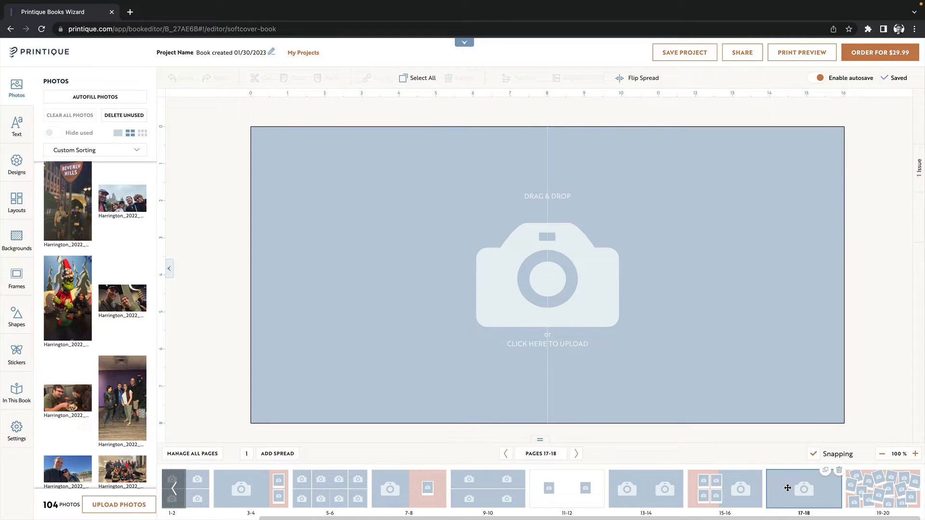
pyautogui.hscroll(-3, 787, 488)
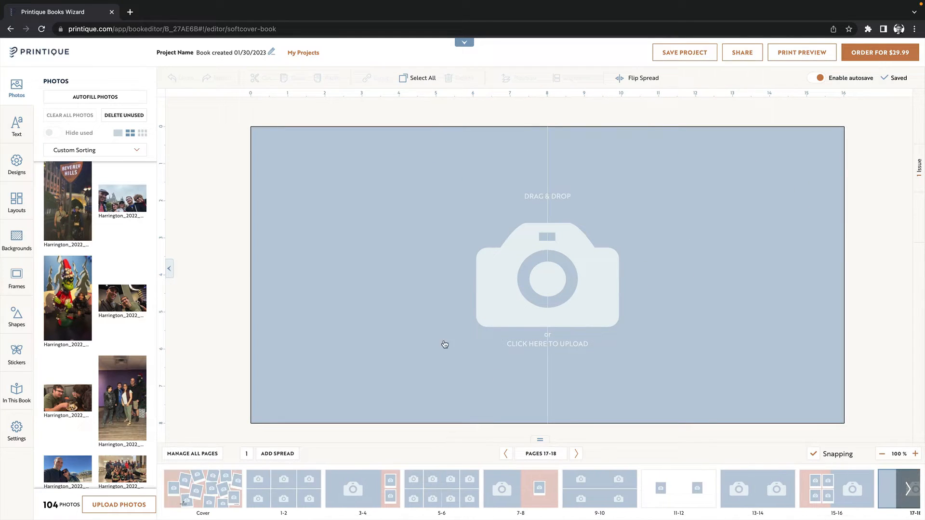
# Step: Apply a four-photo page layout to page 18 and the wide, edge-to-edge single-photo page layout to page 17
pyautogui.click(8, 205)
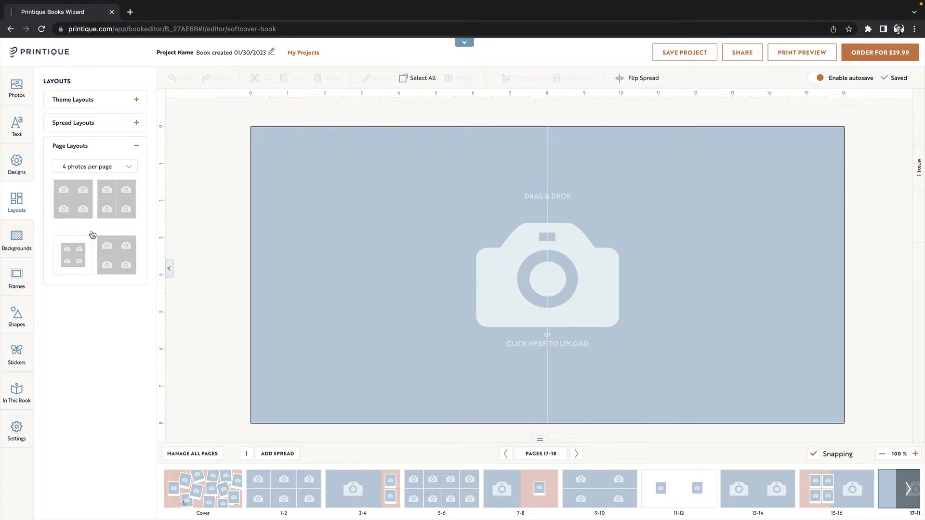
pyautogui.moveTo(74, 214); pyautogui.dragTo(628, 258)
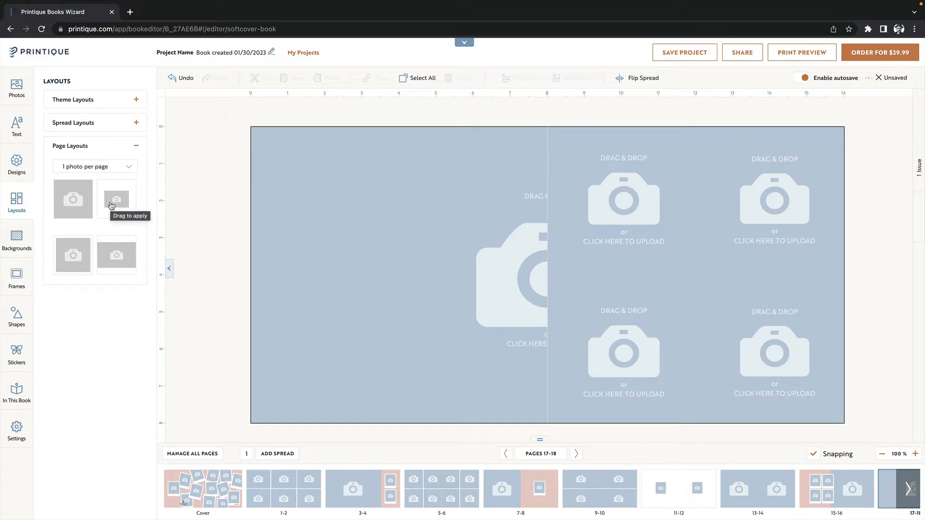
pyautogui.moveTo(117, 254); pyautogui.dragTo(437, 270)
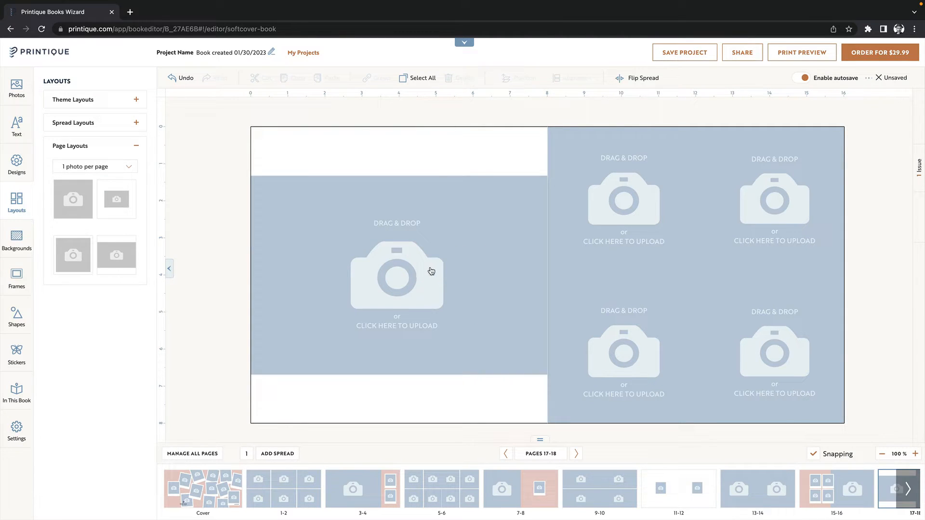
# Step: Place the group selfie in front of the castle into page 17's photo frame
pyautogui.click(16, 89)
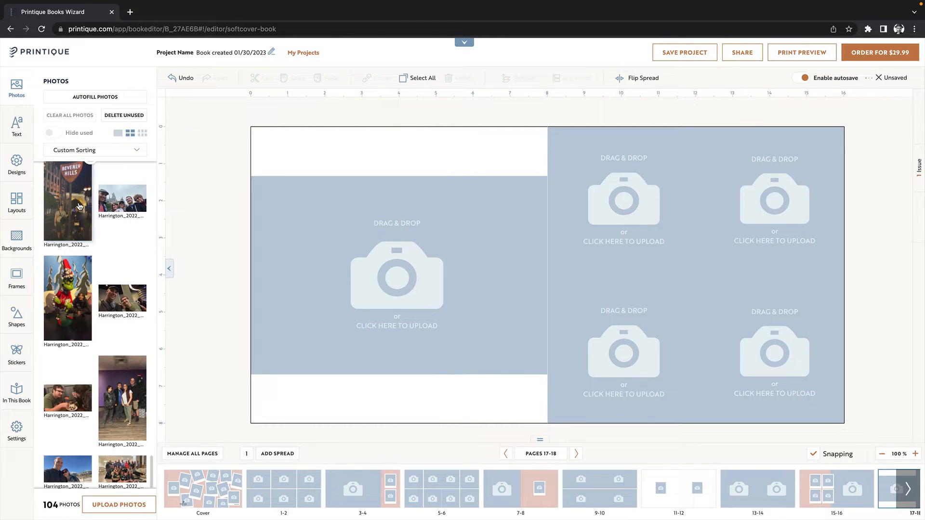
pyautogui.moveTo(80, 206)
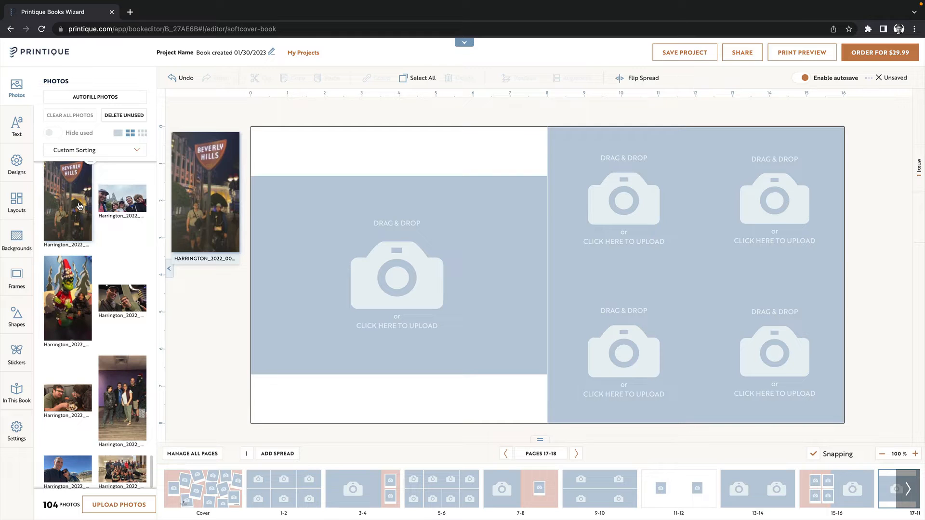
pyautogui.scroll(2, 123, 278)
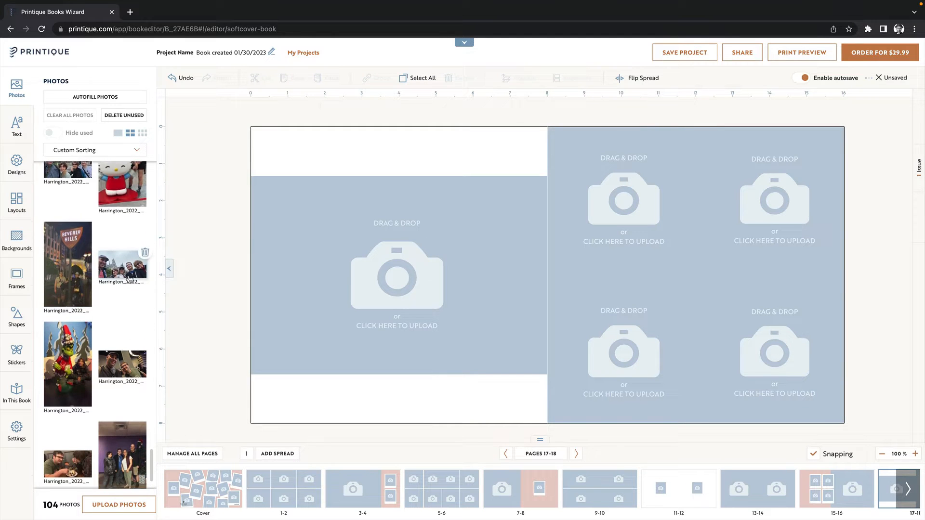
pyautogui.moveTo(129, 269); pyautogui.dragTo(427, 280)
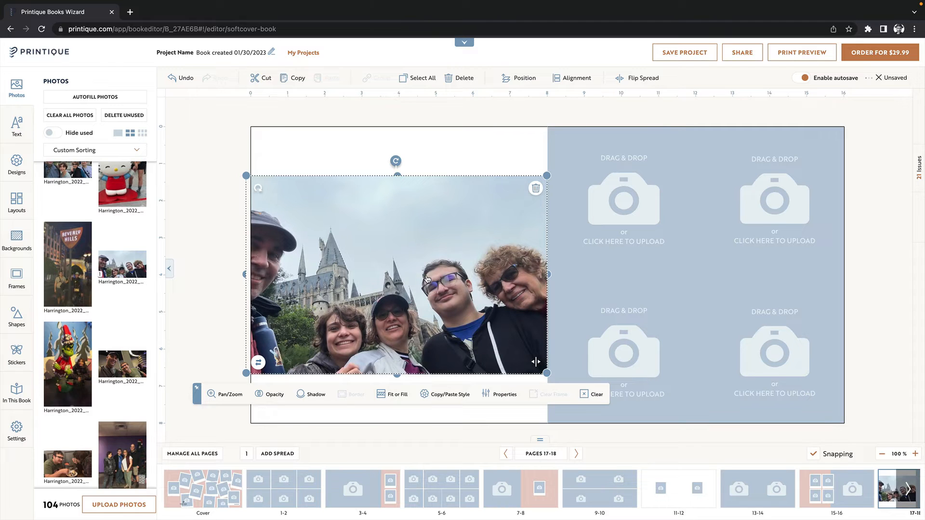
# Step: Fit the castle selfie to page 17 with the Fit to Page option
pyautogui.moveTo(422, 280)
pyautogui.mouseDown()
pyautogui.moveTo(403, 275)
pyautogui.moveTo(429, 280)
pyautogui.mouseUp()
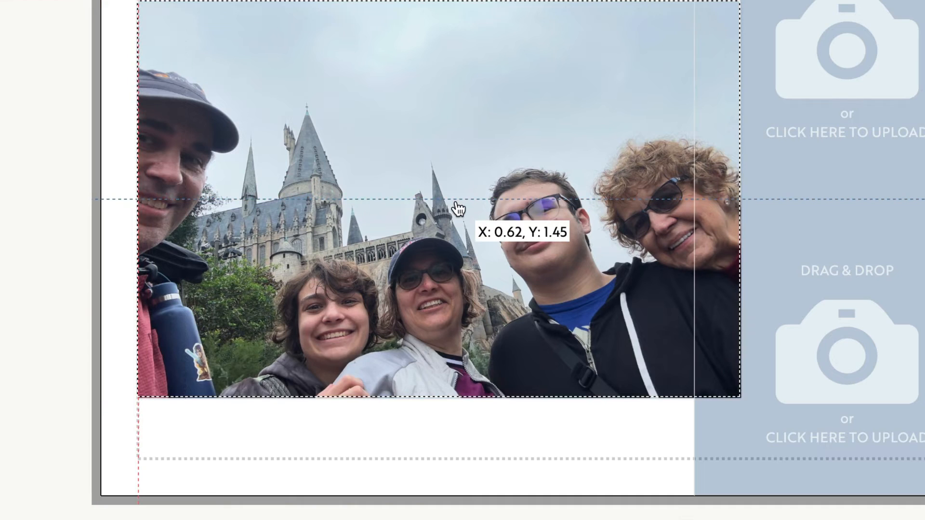
pyautogui.moveTo(457, 209); pyautogui.dragTo(445, 209)
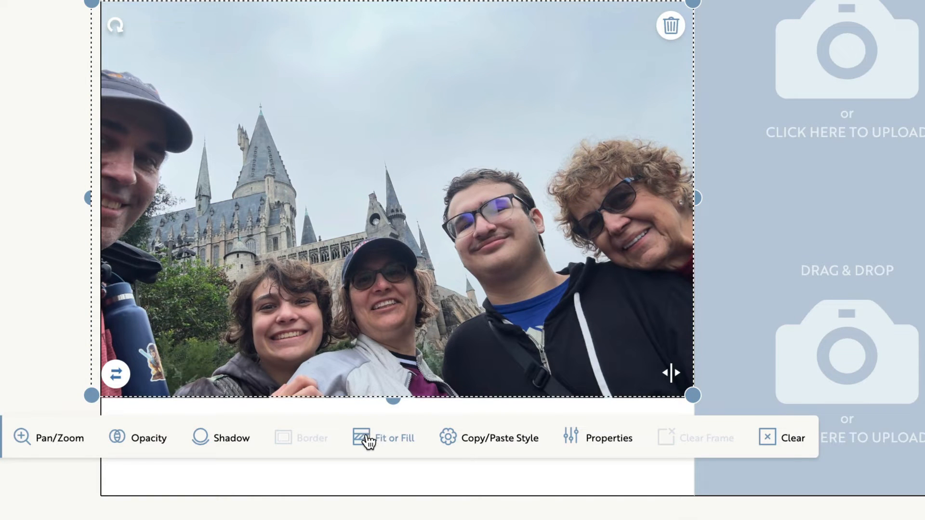
pyautogui.click(384, 441)
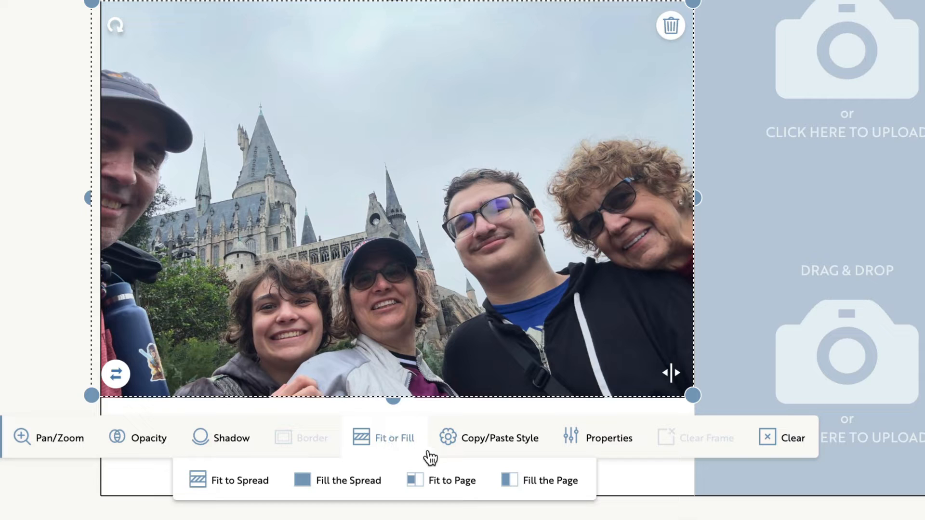
pyautogui.click(455, 487)
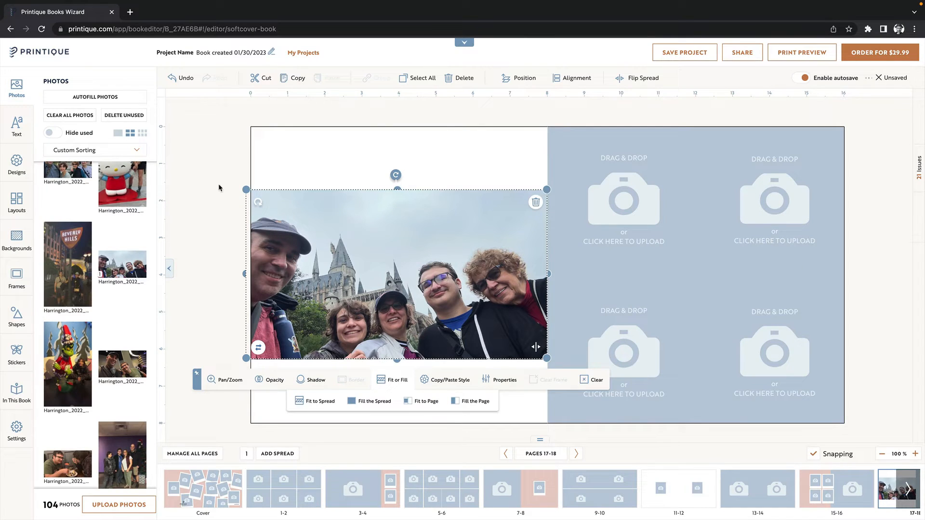
pyautogui.click(218, 184)
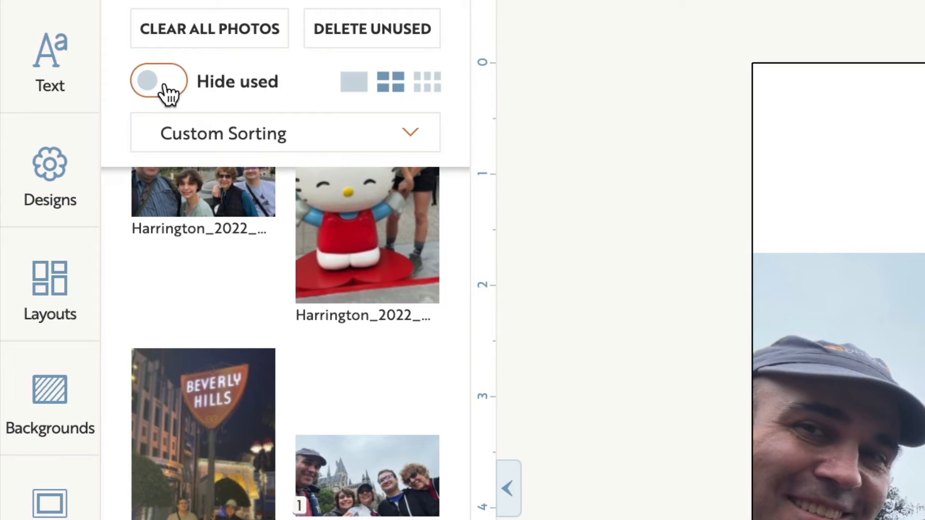
# Step: Hide the photos already used in the book from the project's photo list
pyautogui.click(164, 85)
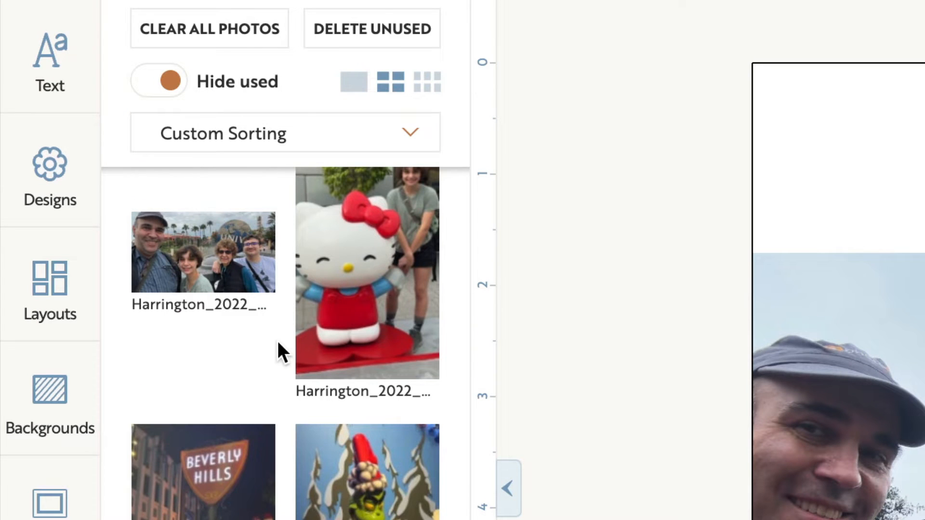
pyautogui.scroll(3, 276, 339)
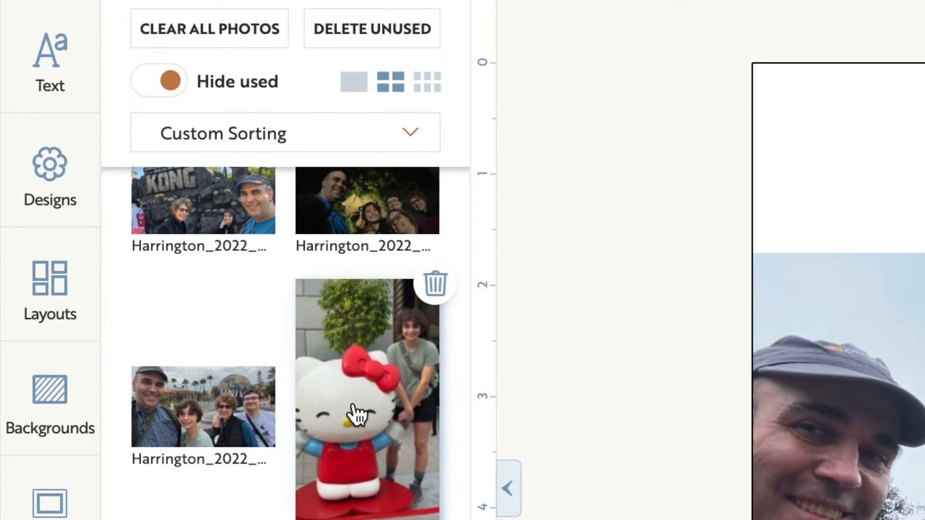
pyautogui.scroll(3, 357, 405)
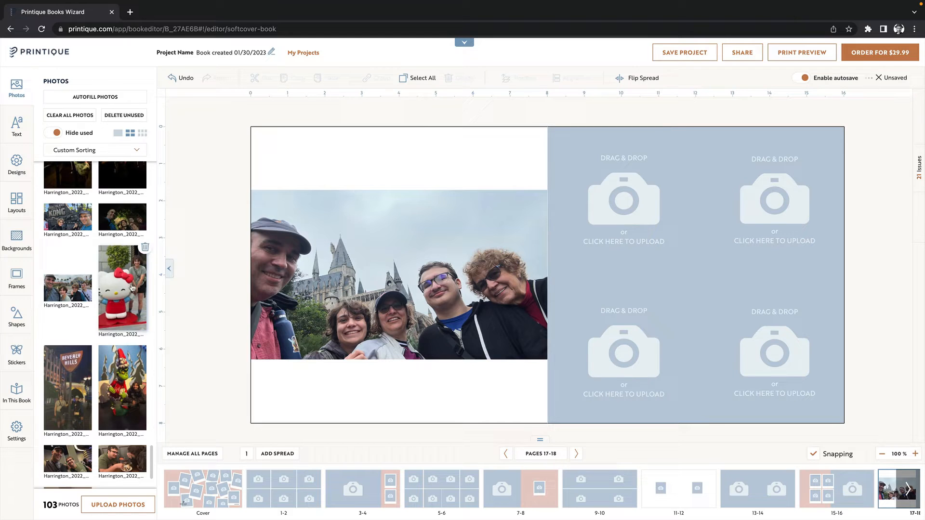
# Step: Try the Hello Kitty photo in page 18's lower-left frame, shifting it down within its crop
pyautogui.moveTo(369, 404); pyautogui.dragTo(564, 354)
pyautogui.doubleClick(638, 334)
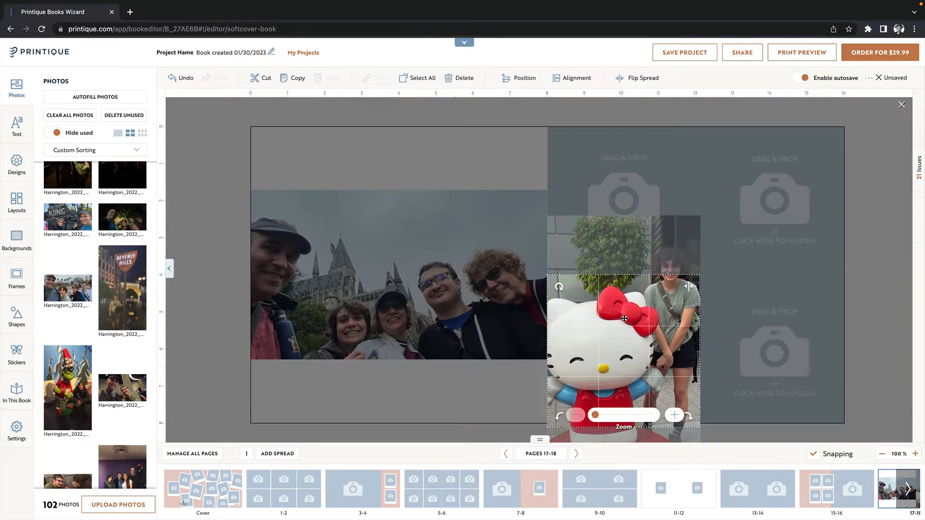
pyautogui.moveTo(624, 318)
pyautogui.mouseDown()
pyautogui.moveTo(627, 355)
pyautogui.moveTo(627, 323)
pyautogui.mouseUp()
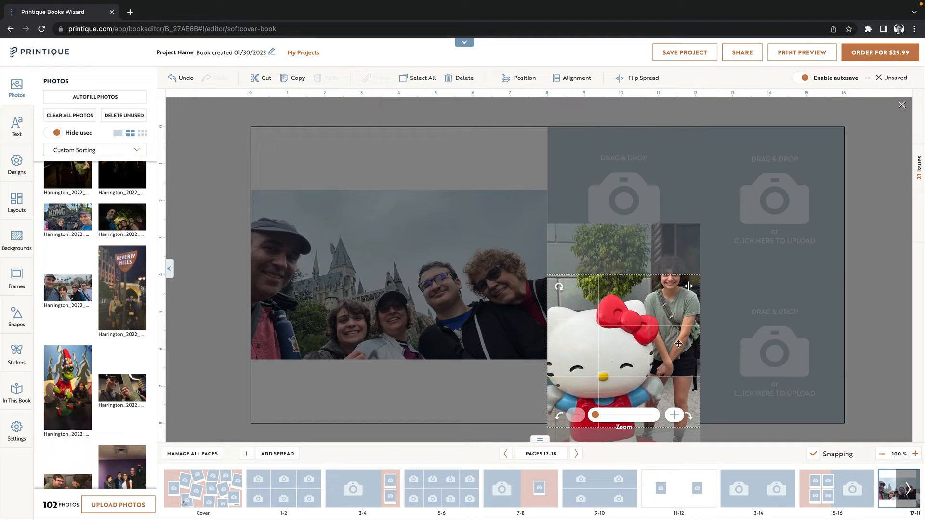
# Step: Fill page 18's four frames with the two-person selfie, the dark cave photo, the Beverly Hills sign photo and the dining photo
pyautogui.moveTo(122, 387); pyautogui.dragTo(615, 323)
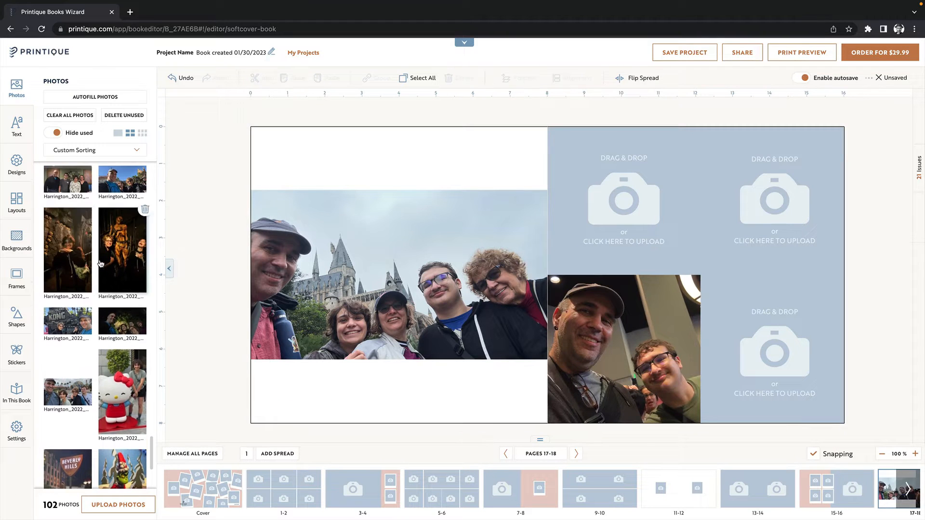
pyautogui.moveTo(68, 252); pyautogui.dragTo(789, 197)
pyautogui.scroll(-1, 122, 347)
pyautogui.moveTo(122, 359); pyautogui.dragTo(618, 198)
pyautogui.doubleClick(619, 207)
pyautogui.click(209, 217)
pyautogui.scroll(-15, 67, 424)
pyautogui.moveTo(67, 424); pyautogui.dragTo(785, 366)
# Step: Apply the theme layout with one large and one narrow photo frame to the pages 15-16 spread
pyautogui.click(843, 490)
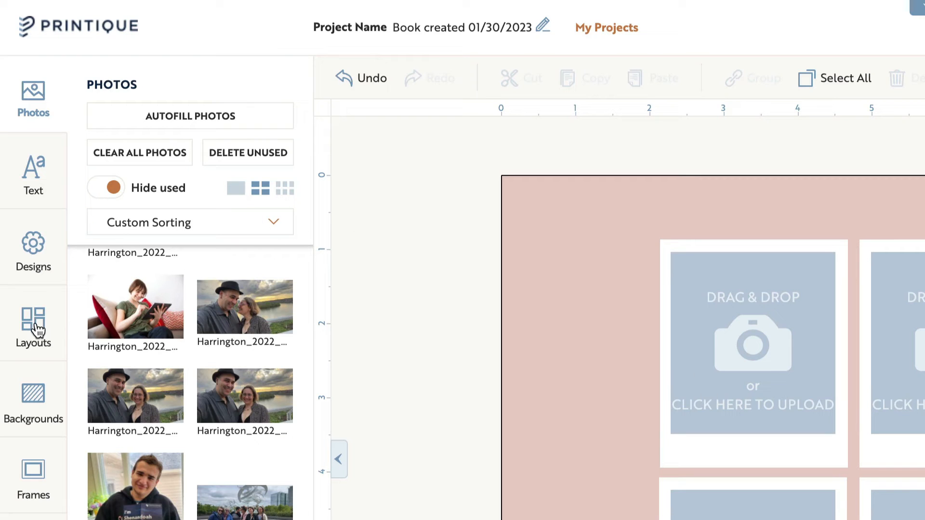
pyautogui.click(19, 203)
pyautogui.click(146, 121)
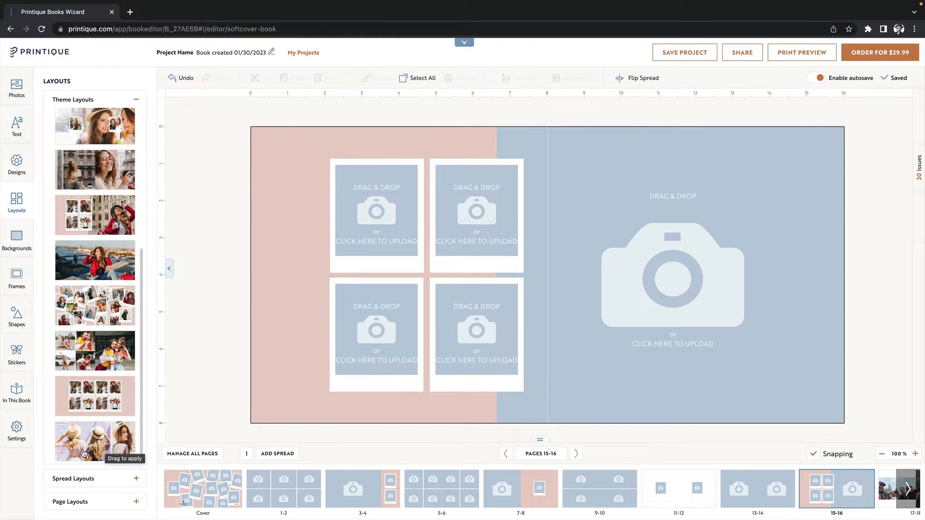
pyautogui.moveTo(83, 453); pyautogui.dragTo(453, 293)
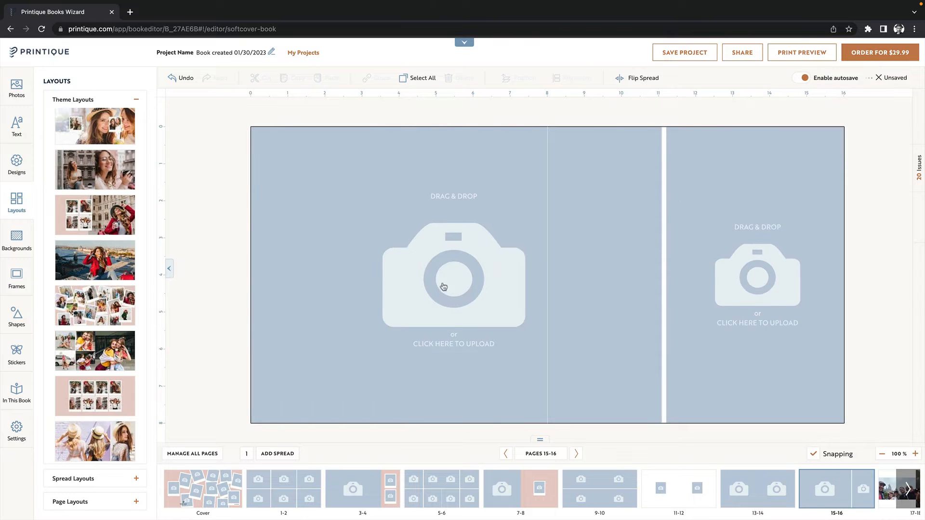
# Step: Try the Grinch photo in the narrow frame and the Universal globe group photo in the large frame on pages 15-16
pyautogui.scroll(-10, 136, 228)
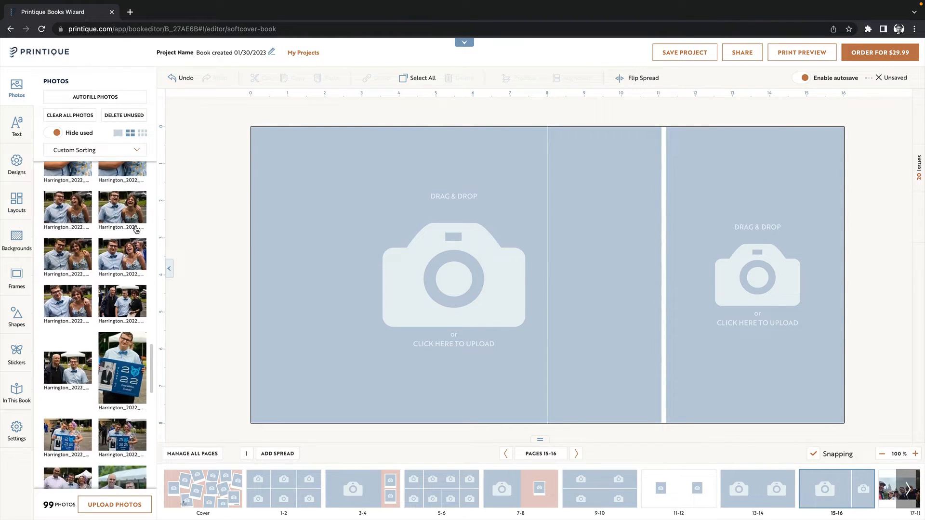
pyautogui.scroll(-12, 136, 229)
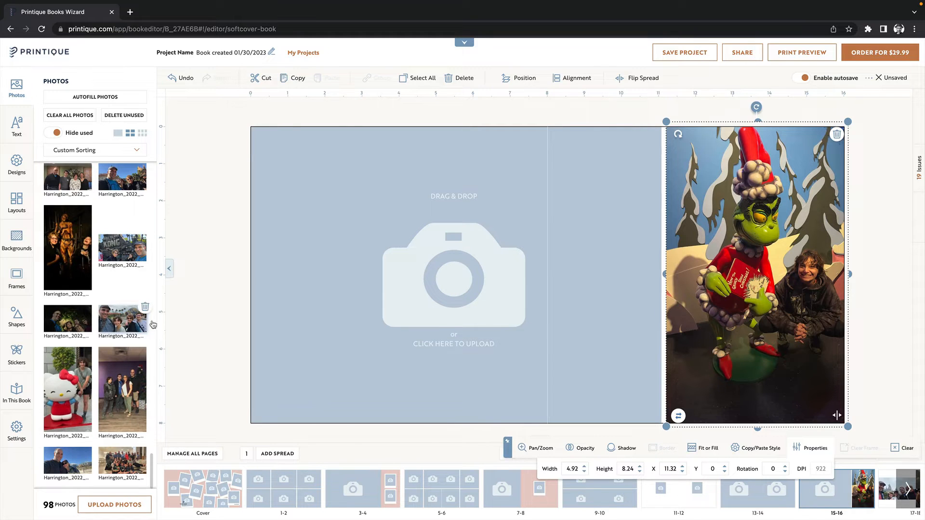
pyautogui.moveTo(153, 324); pyautogui.dragTo(419, 318)
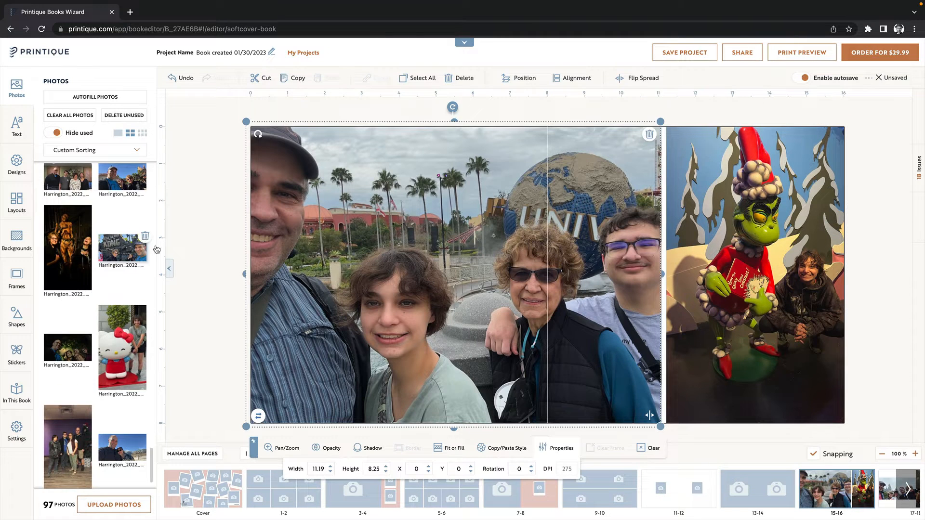
# Step: Replace the photos on pages 15-16 with the Kong sign selfie in the large frame and the skeleton figure photo in the narrow one
pyautogui.moveTo(156, 248); pyautogui.dragTo(425, 305)
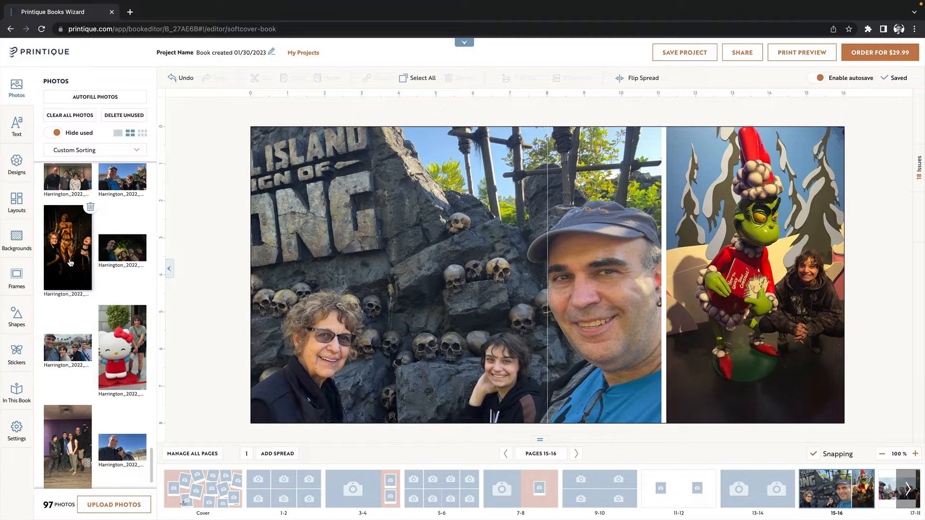
pyautogui.moveTo(68, 247); pyautogui.dragTo(734, 300)
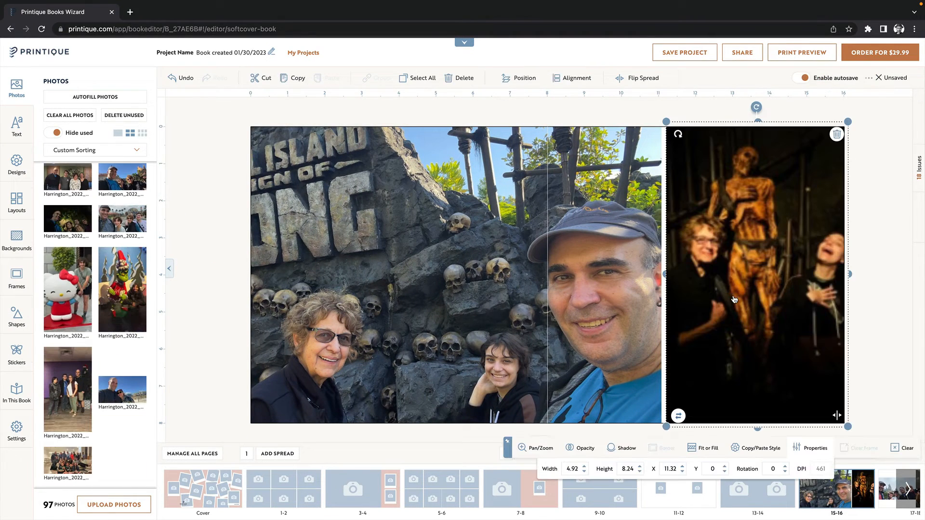
pyautogui.doubleClick(754, 299)
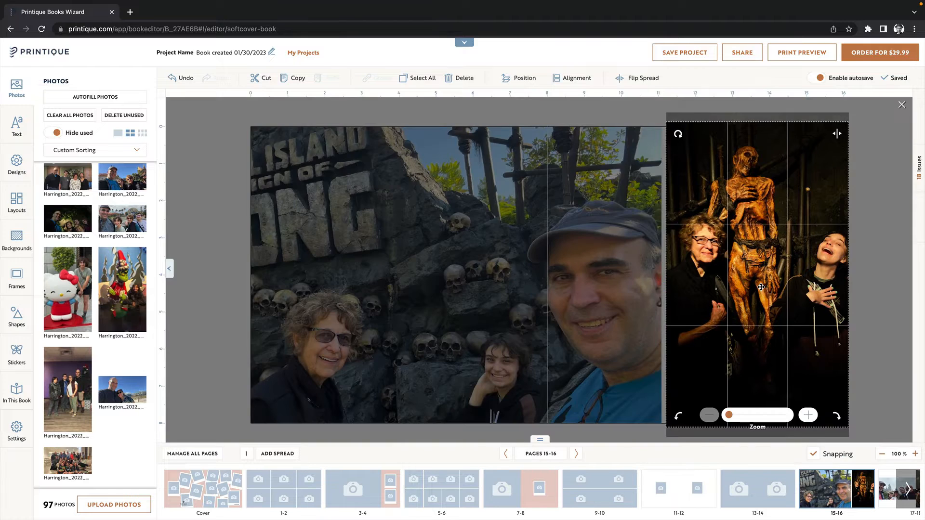
pyautogui.click(862, 495)
# Step: Apply the single-photo theme layout that fills the whole spread to pages 13-14
pyautogui.click(748, 499)
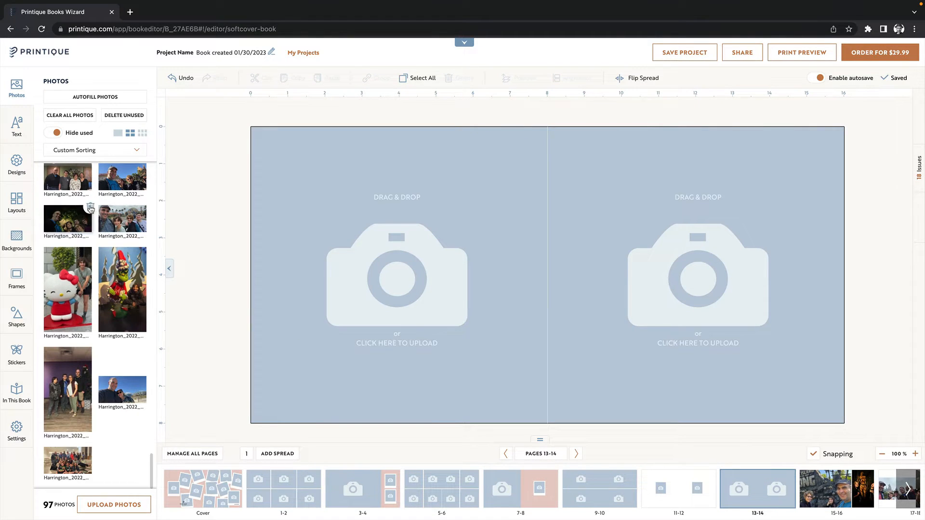
pyautogui.click(16, 200)
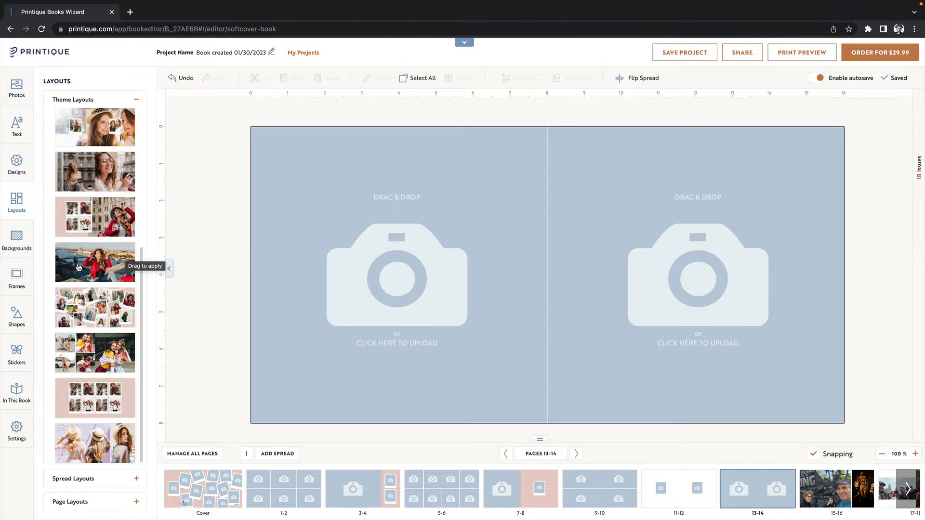
pyautogui.moveTo(132, 252); pyautogui.dragTo(436, 246)
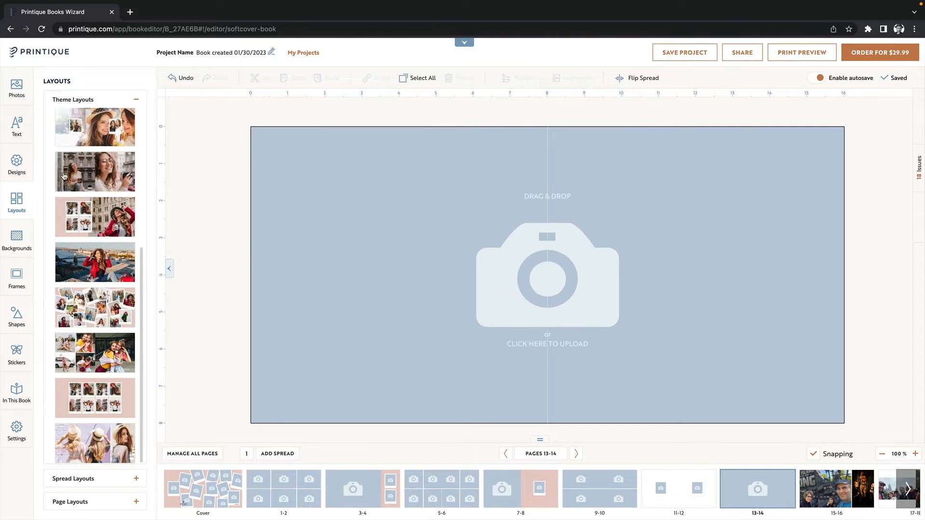
# Step: Fill pages 13-14 with the Universal globe group photo and move the castle group photo spread from pages 17-18 to 15-16
pyautogui.click(18, 99)
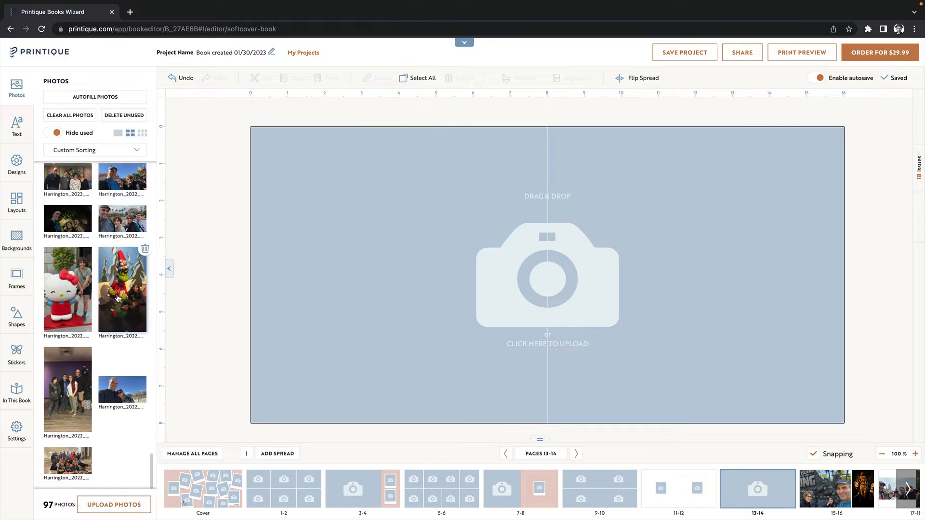
pyautogui.moveTo(119, 271)
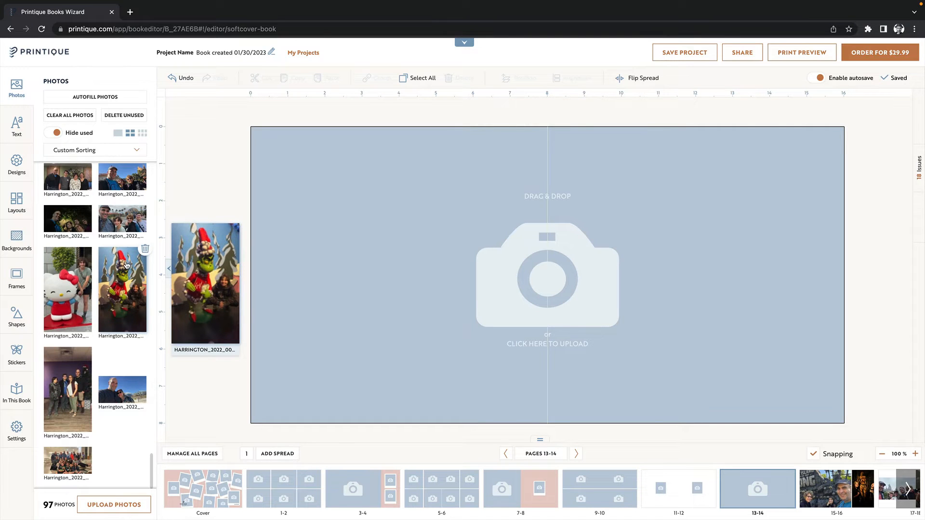
pyautogui.moveTo(117, 228); pyautogui.dragTo(459, 332)
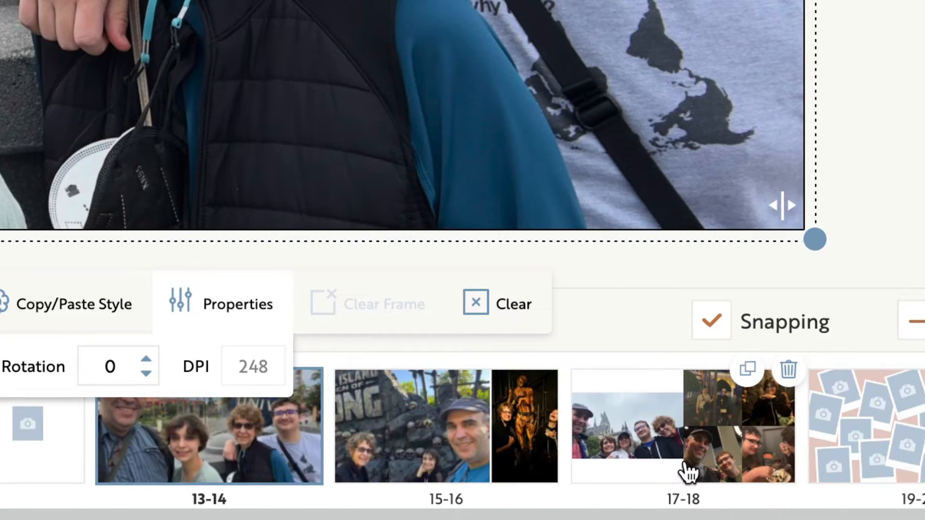
pyautogui.moveTo(657, 438); pyautogui.dragTo(395, 429)
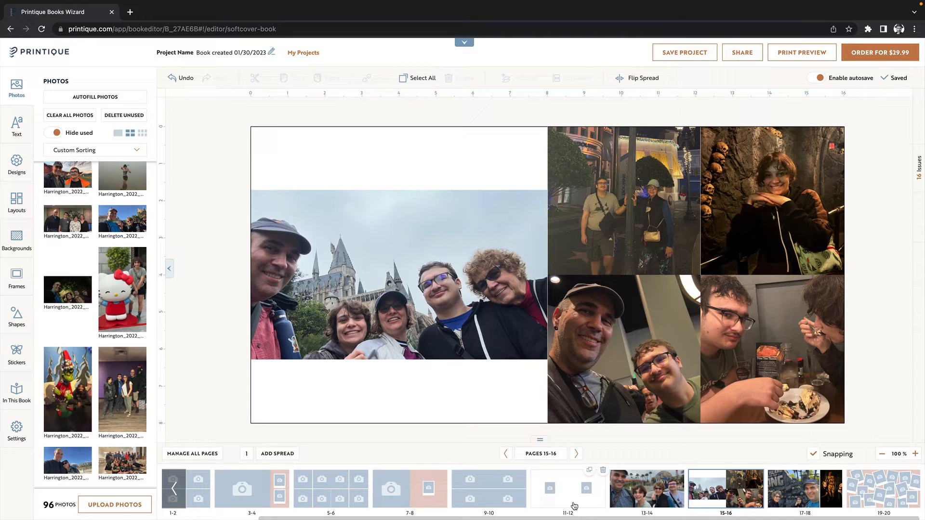
# Step: Try the theme layout with a grid of six equal photo frames on the pages 11-12 spread
pyautogui.click(570, 505)
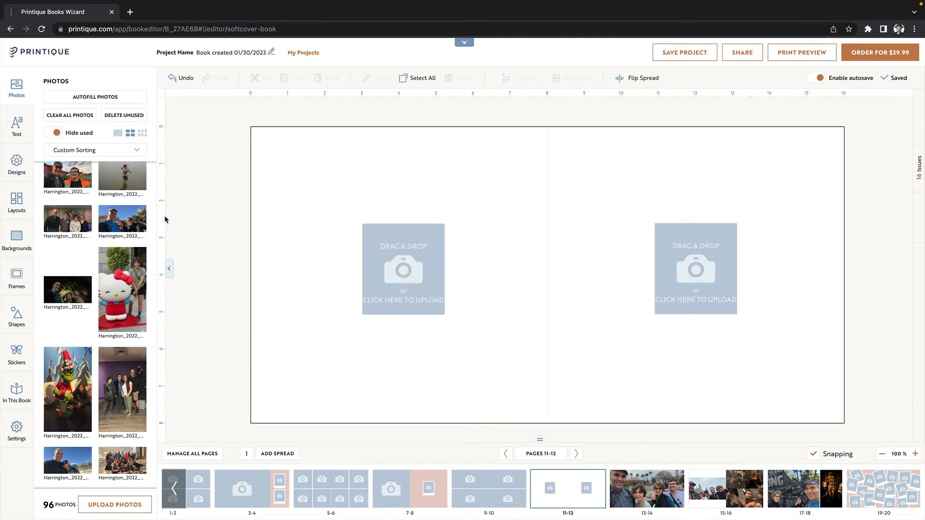
pyautogui.click(17, 90)
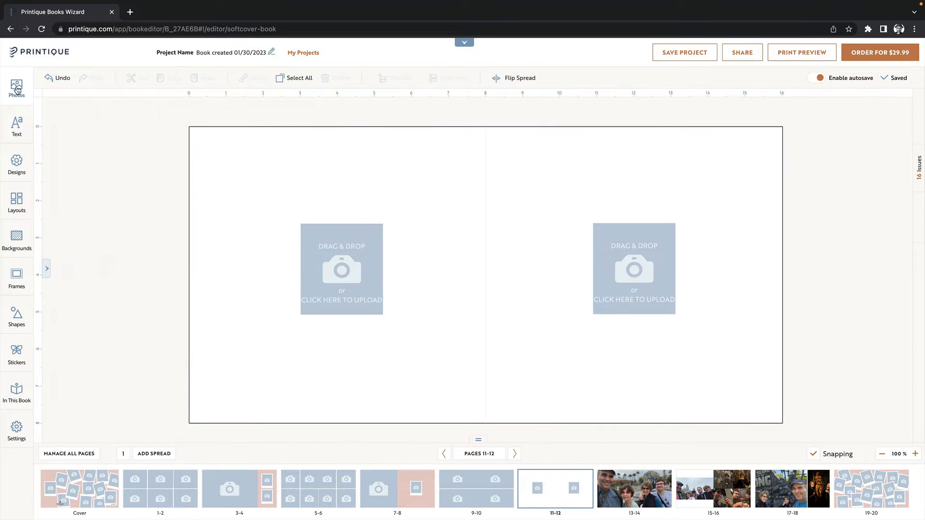
pyautogui.click(17, 193)
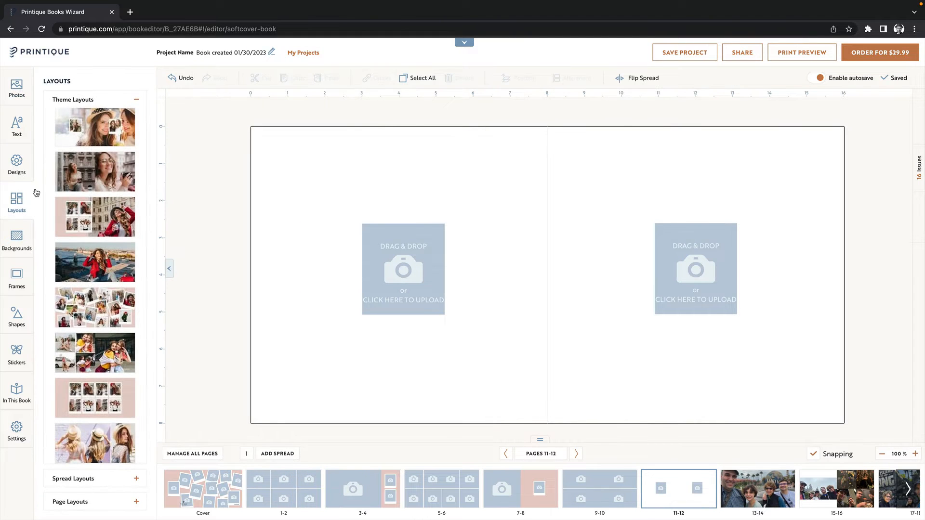
pyautogui.scroll(-1, 96, 127)
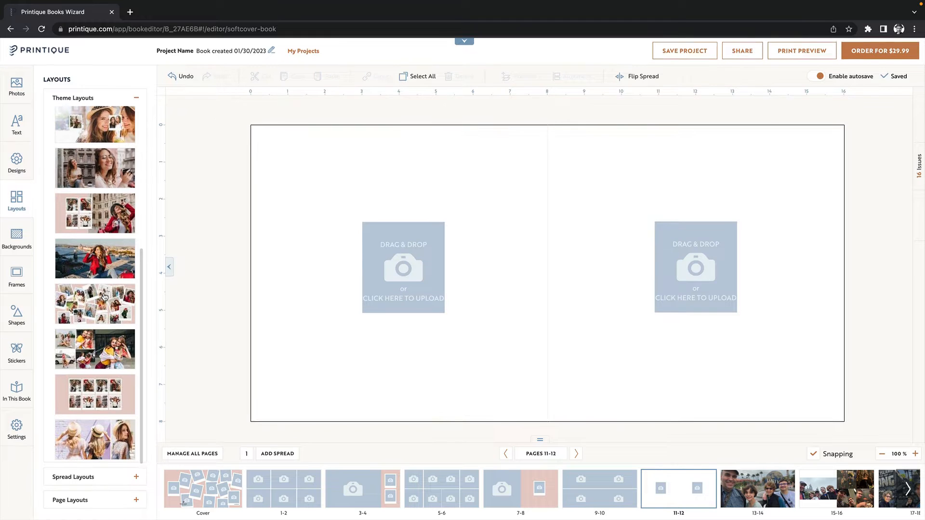
pyautogui.scroll(1, 113, 367)
pyautogui.scroll(5, 113, 367)
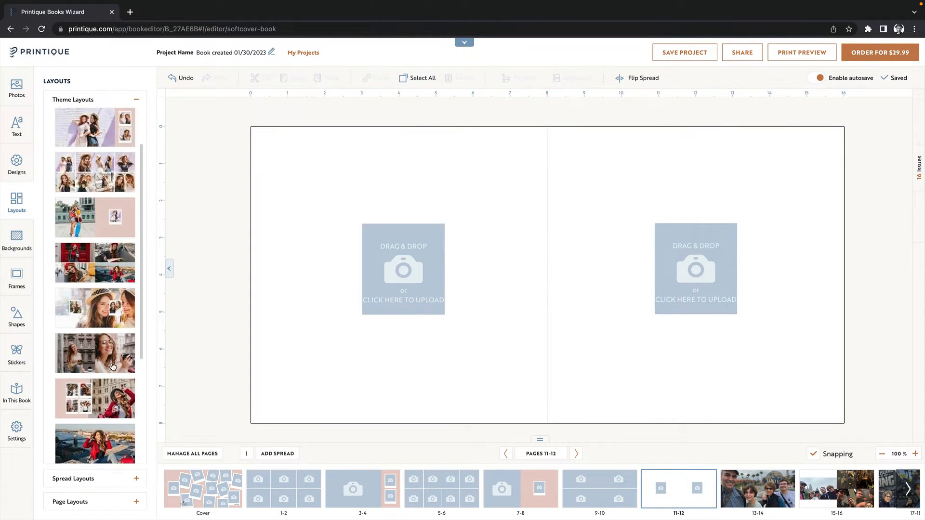
pyautogui.moveTo(130, 306); pyautogui.dragTo(439, 247)
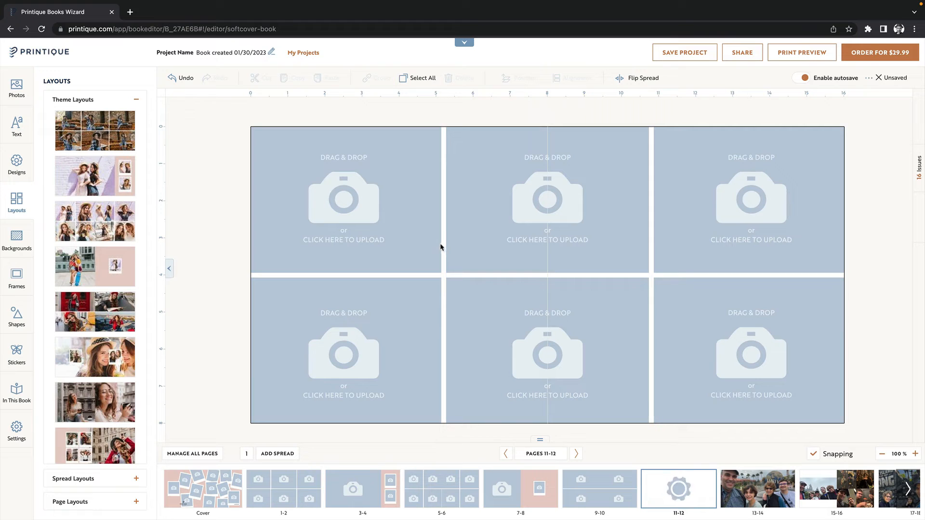
pyautogui.click(17, 88)
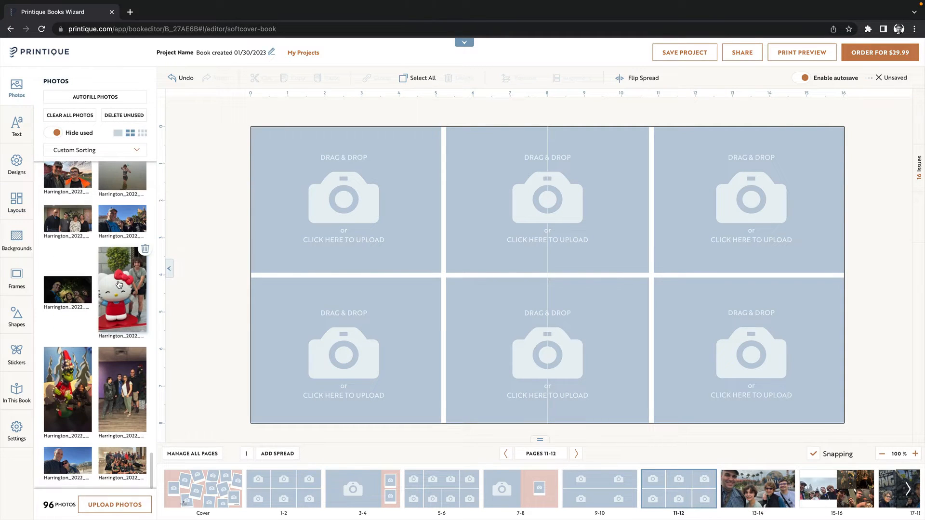
pyautogui.moveTo(119, 284)
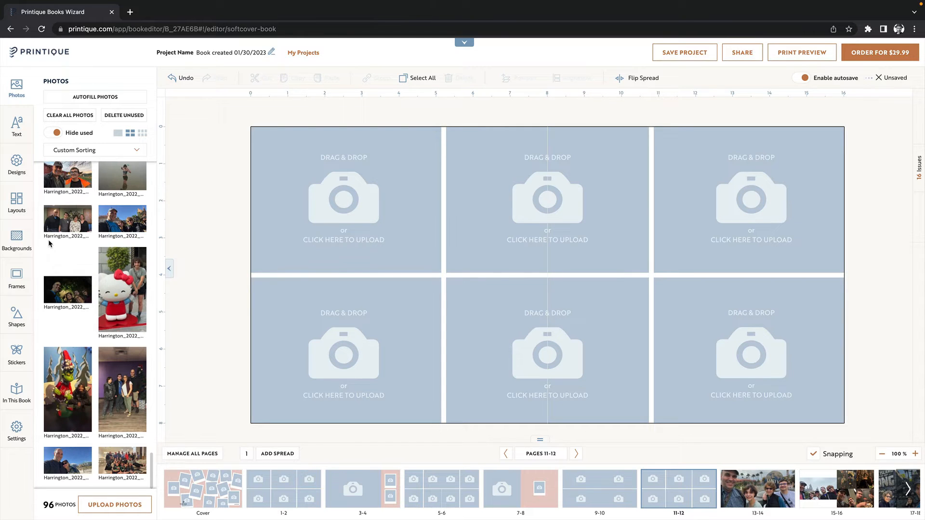
# Step: Apply the 4-photos-per-spread layout with one large frame beside two small frames and one wide frame to pages 11-12
pyautogui.click(16, 202)
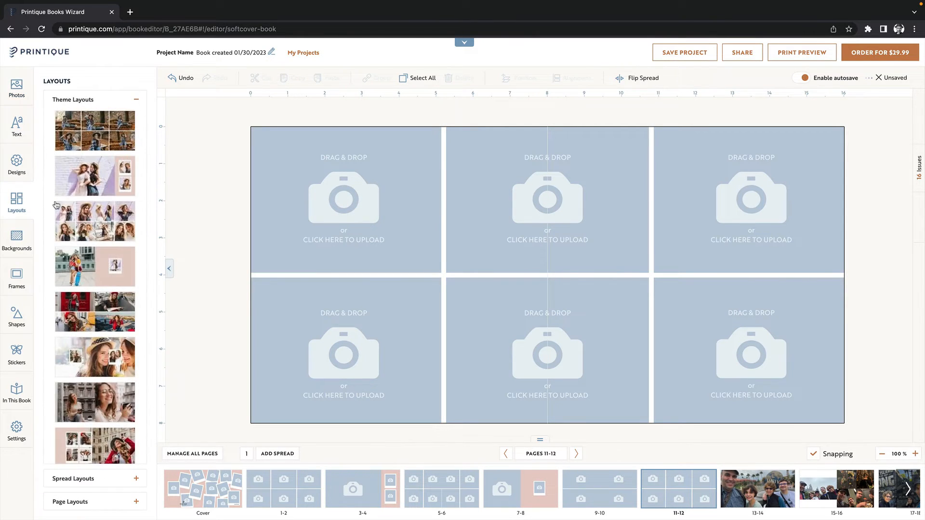
pyautogui.scroll(-4, 84, 155)
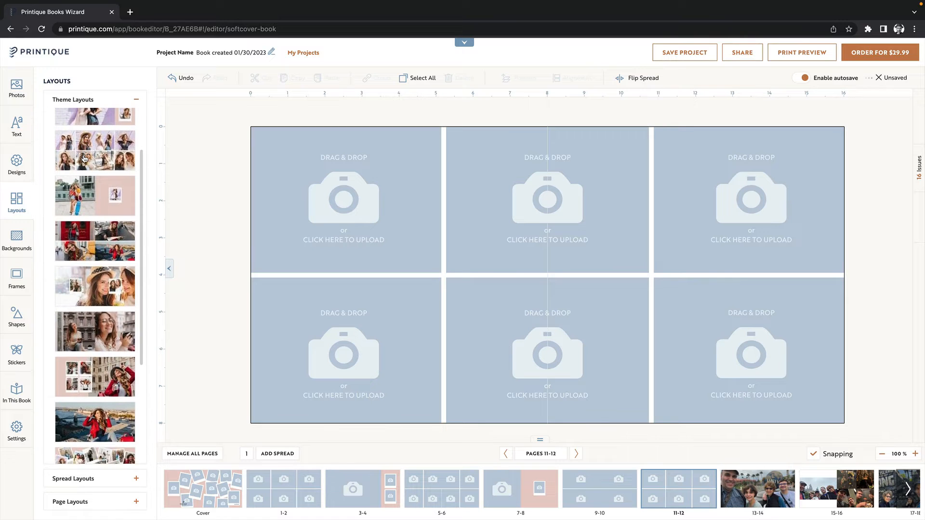
pyautogui.scroll(-2, 83, 158)
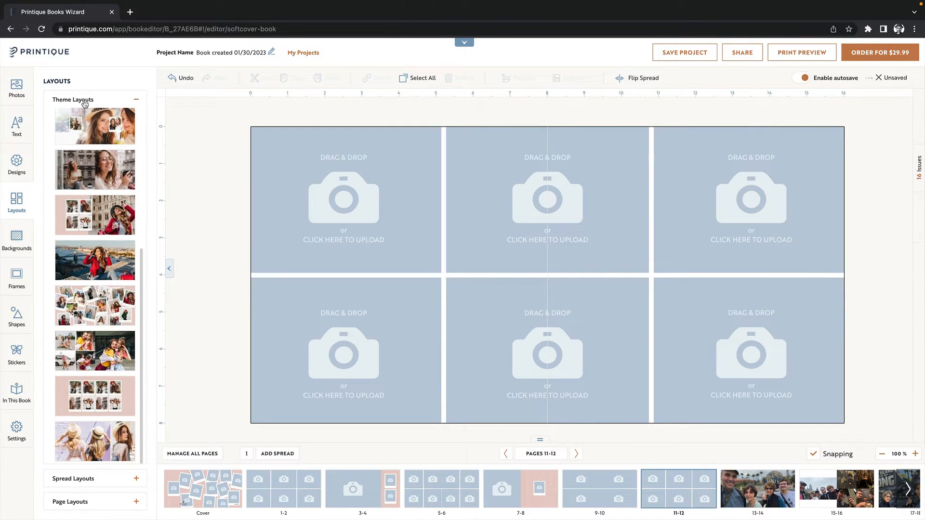
pyautogui.click(137, 100)
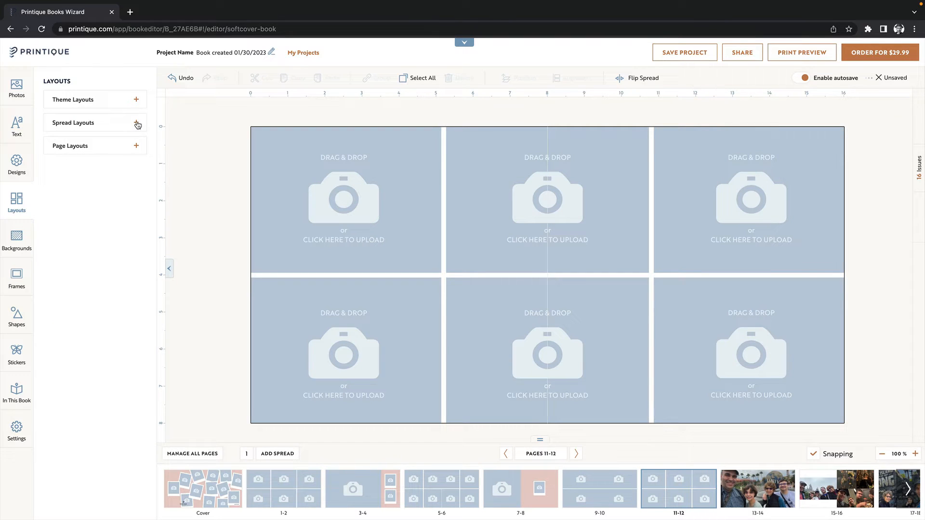
pyautogui.click(137, 124)
pyautogui.click(121, 144)
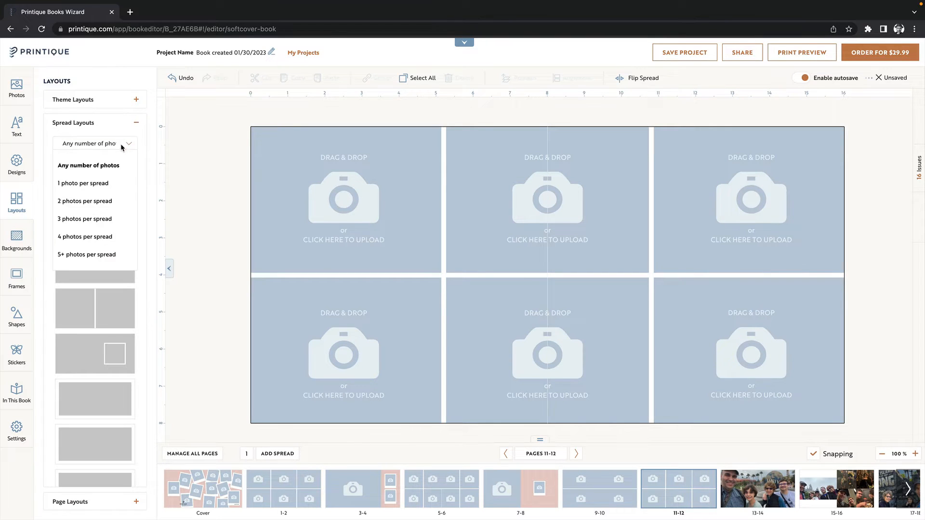
pyautogui.click(99, 236)
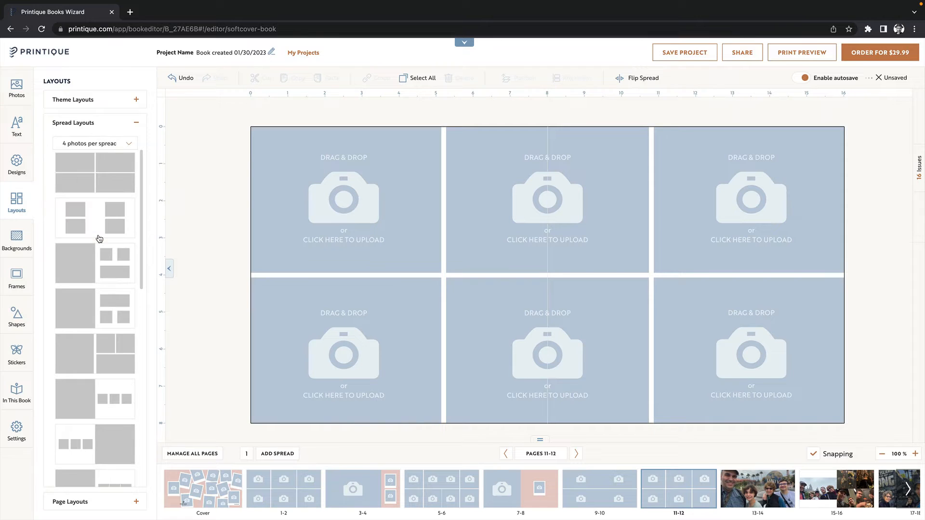
pyautogui.scroll(-10, 110, 241)
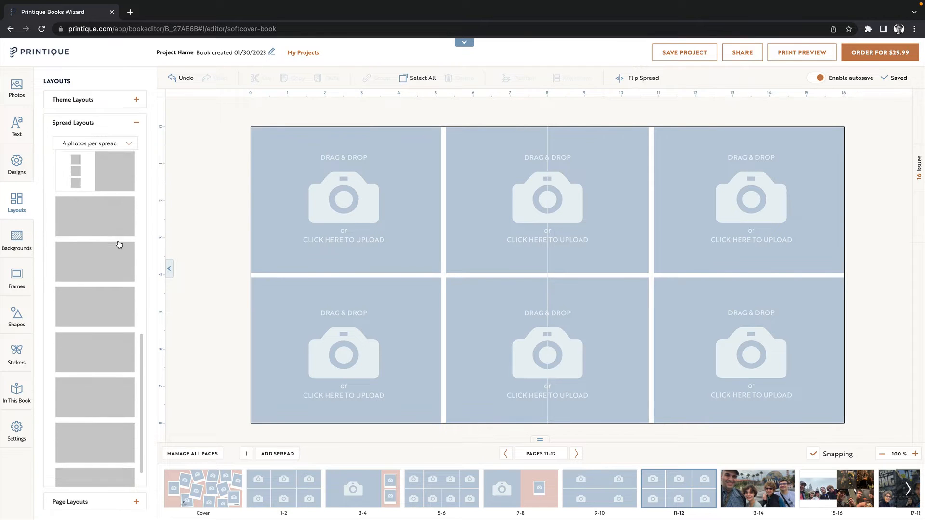
pyautogui.scroll(6, 119, 244)
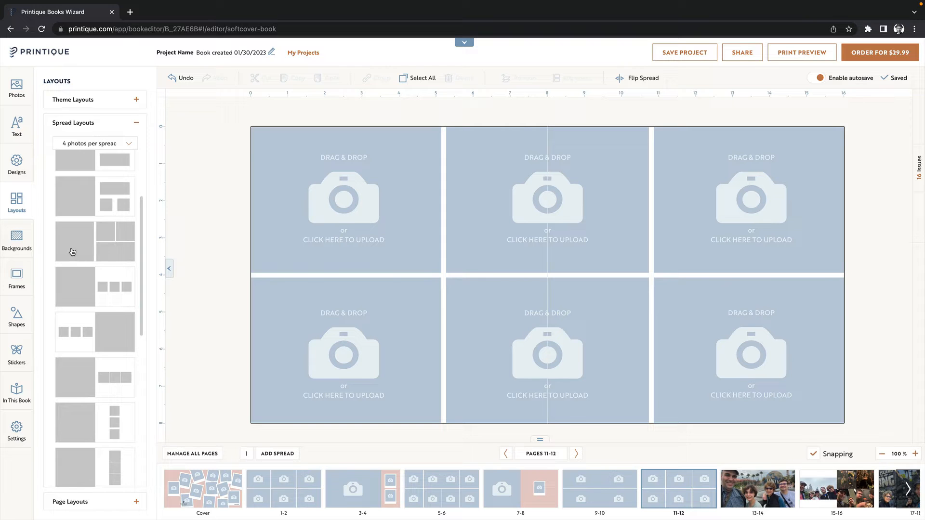
pyautogui.moveTo(73, 252); pyautogui.dragTo(375, 255)
# Step: Place the Grinch photo in the first small frame and the night-time dinosaur selfie in the wide frame on pages 11-12
pyautogui.click(21, 92)
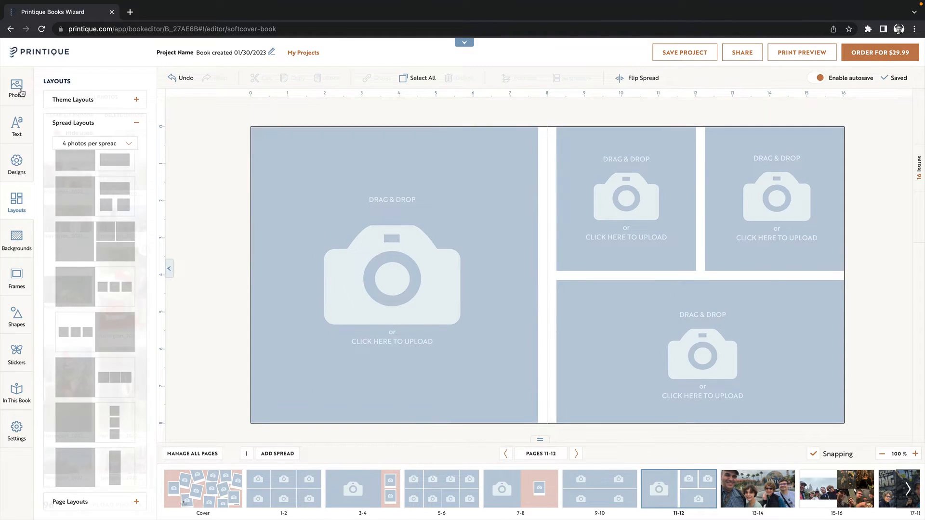
pyautogui.moveTo(67, 308); pyautogui.dragTo(643, 232)
pyautogui.moveTo(67, 291); pyautogui.dragTo(705, 373)
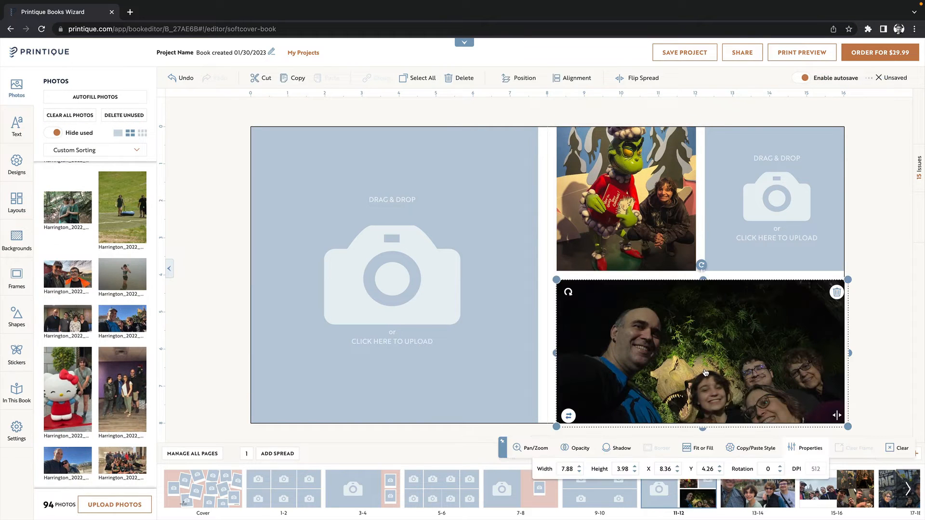
# Step: Enlarge and reposition the dinosaur selfie within its wide frame, and place the three-person blue-sky selfie in the remaining small frame
pyautogui.doubleClick(694, 354)
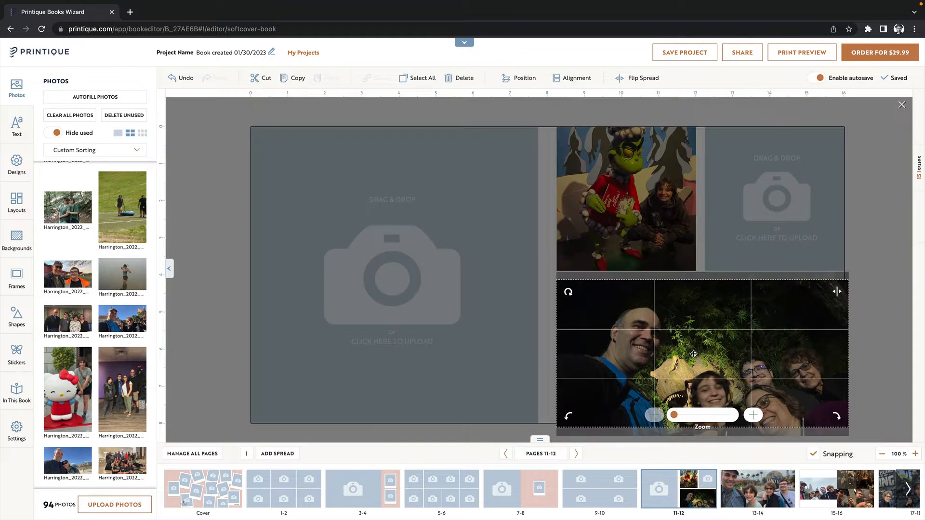
pyautogui.moveTo(701, 361); pyautogui.dragTo(701, 351)
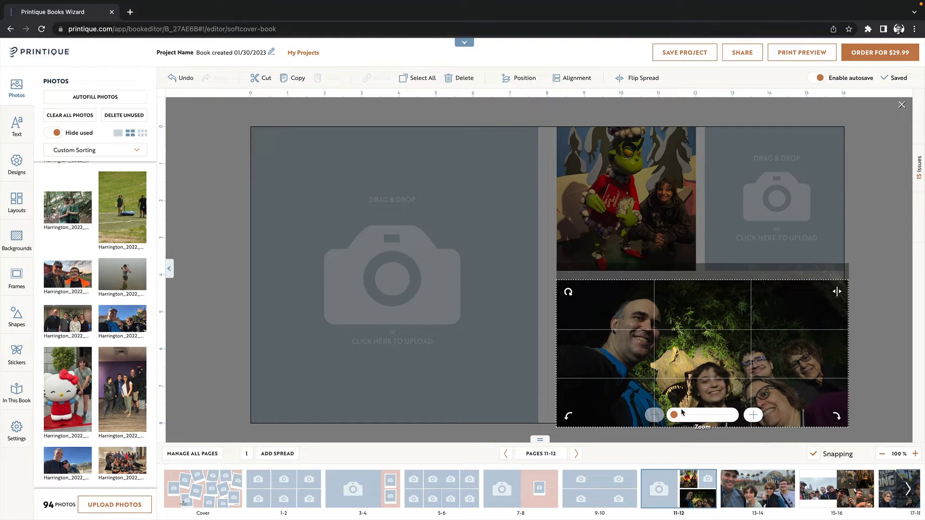
pyautogui.click(753, 415)
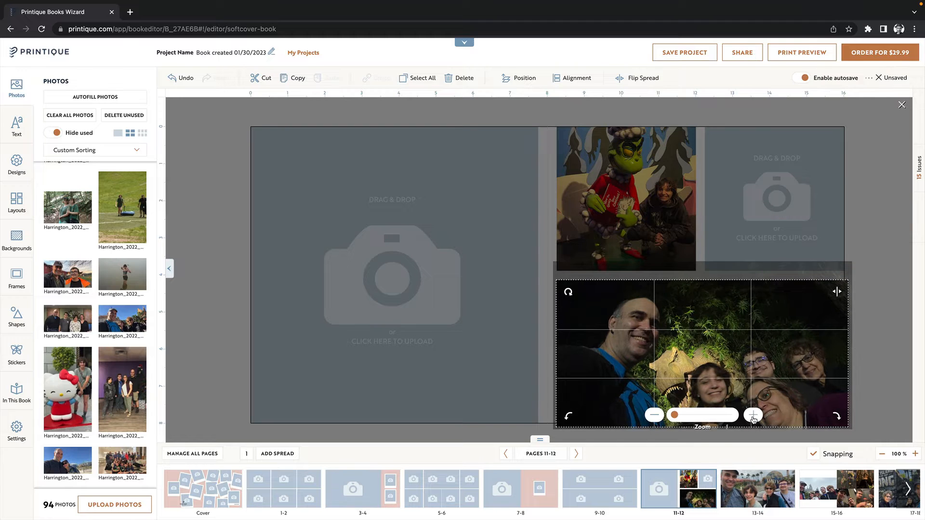
pyautogui.moveTo(718, 374); pyautogui.dragTo(701, 354)
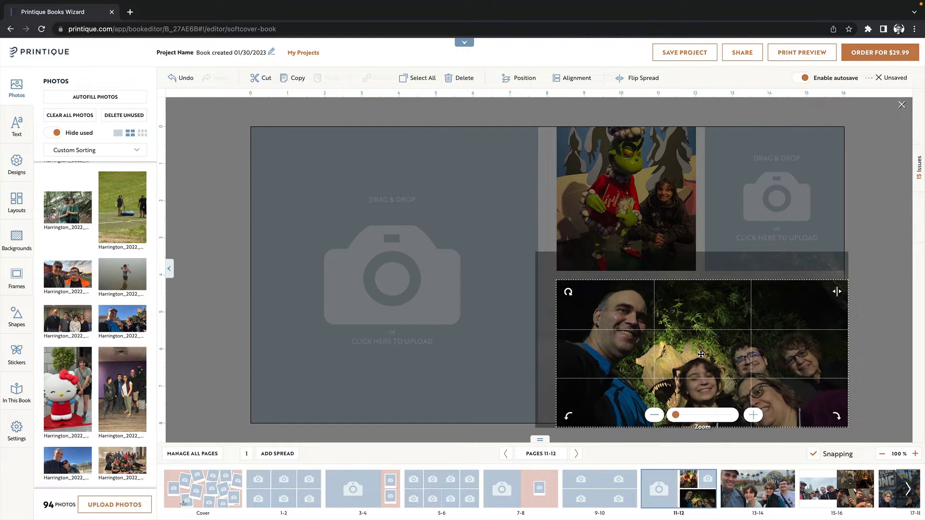
pyautogui.click(859, 346)
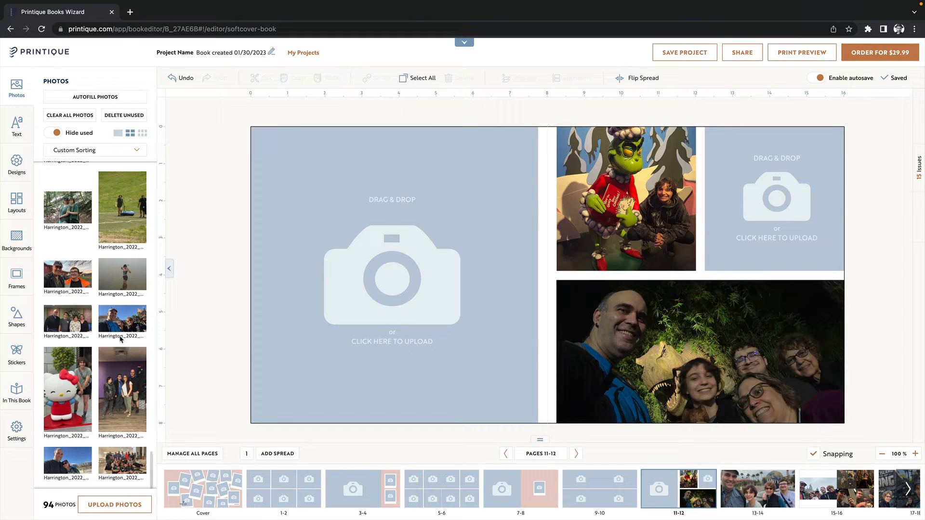
pyautogui.moveTo(120, 338); pyautogui.dragTo(769, 201)
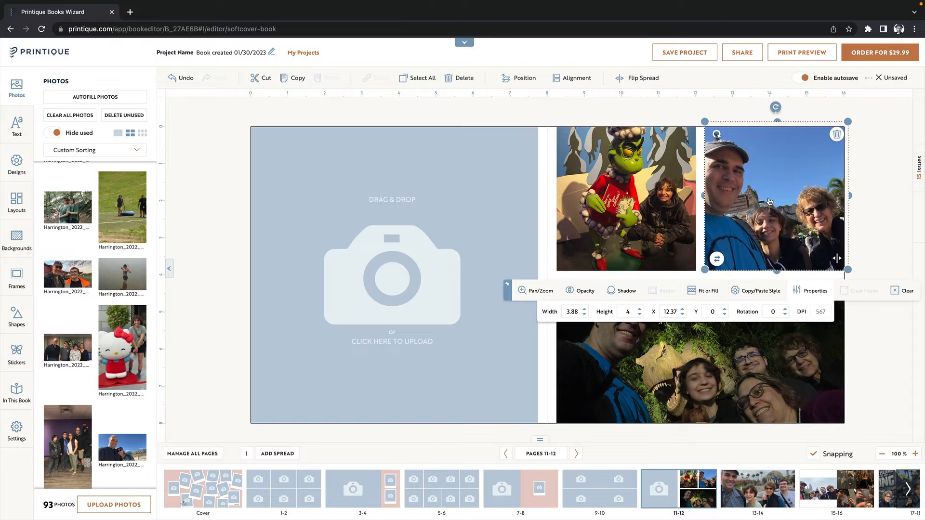
# Step: Place the Hello Kitty photo in the large frame on pages 11-12 and apply Fit to Page
pyautogui.moveTo(121, 352); pyautogui.dragTo(396, 310)
pyautogui.doubleClick(396, 310)
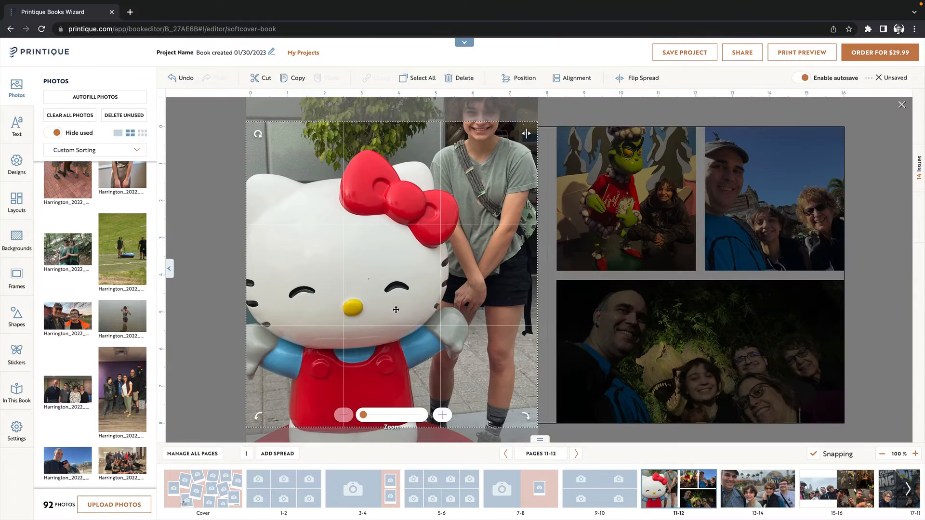
pyautogui.click(215, 361)
pyautogui.click(379, 423)
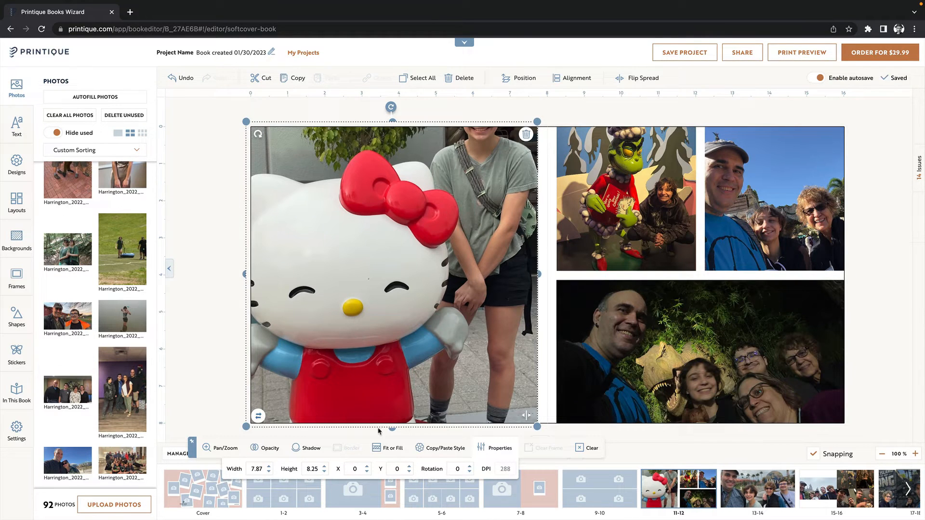
pyautogui.click(392, 449)
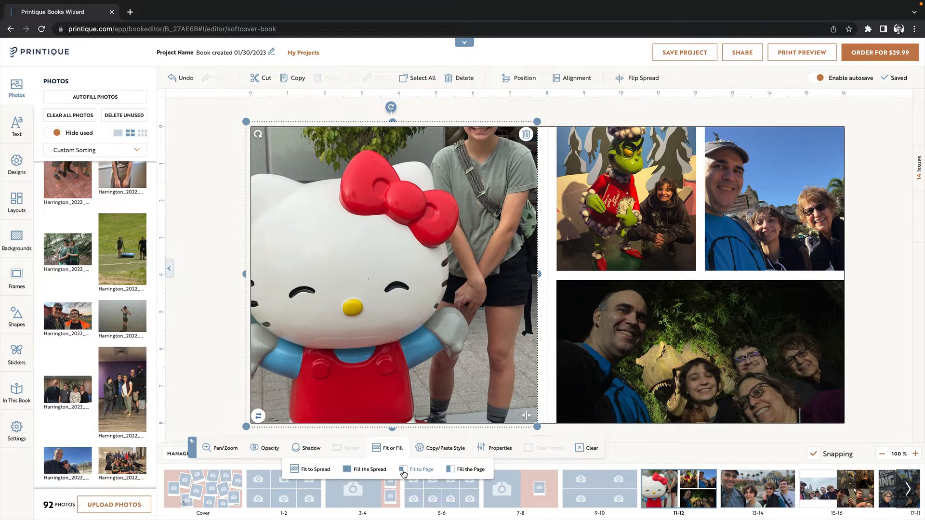
pyautogui.click(404, 474)
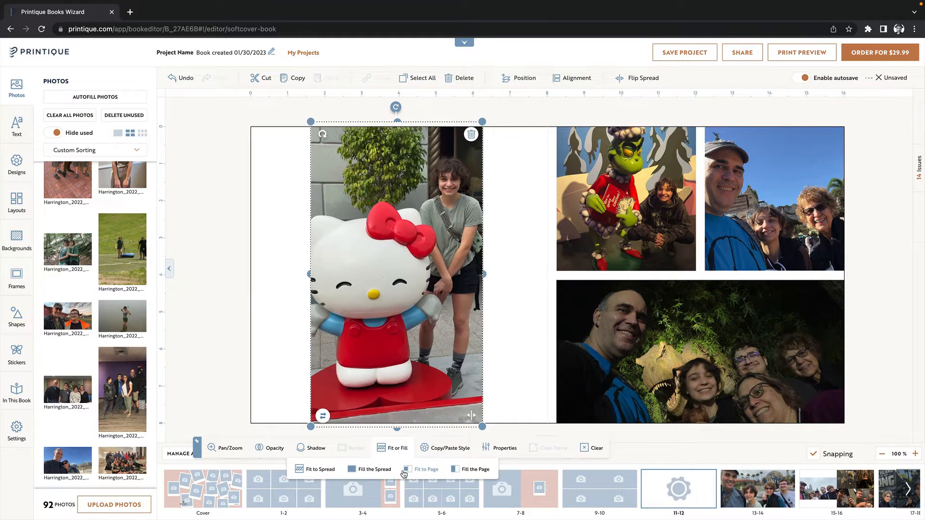
pyautogui.click(286, 377)
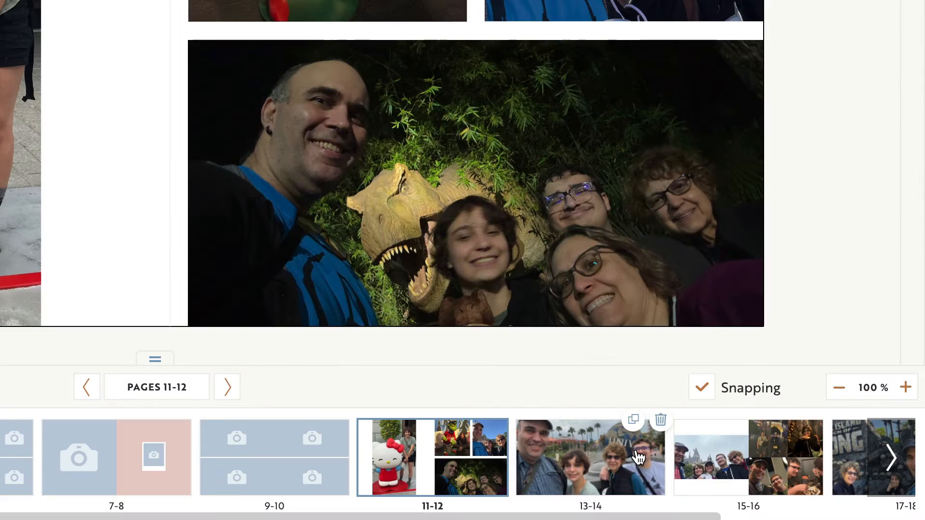
# Step: Move the globe group photo spread ahead of the Hello Kitty spread and the four-photo spread from pages 9-10 to 17-18
pyautogui.moveTo(638, 457); pyautogui.dragTo(449, 450)
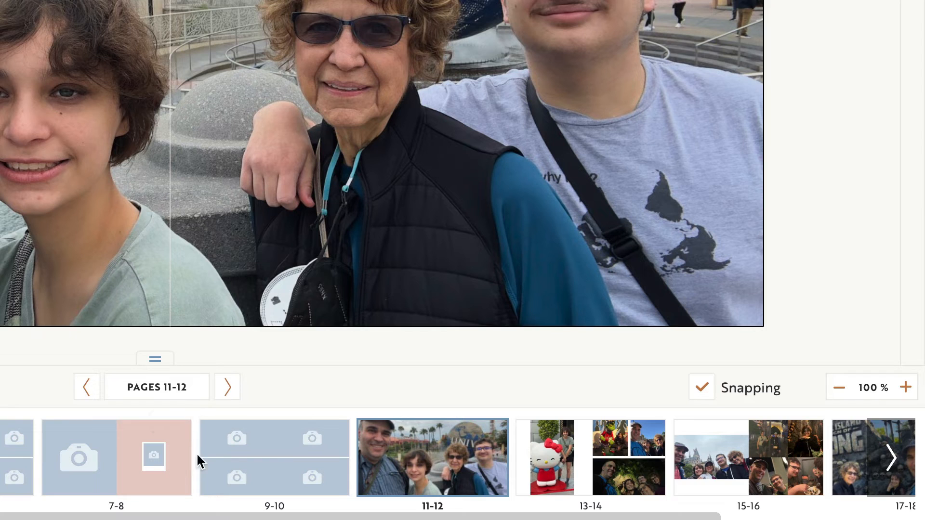
pyautogui.moveTo(208, 464); pyautogui.dragTo(879, 469)
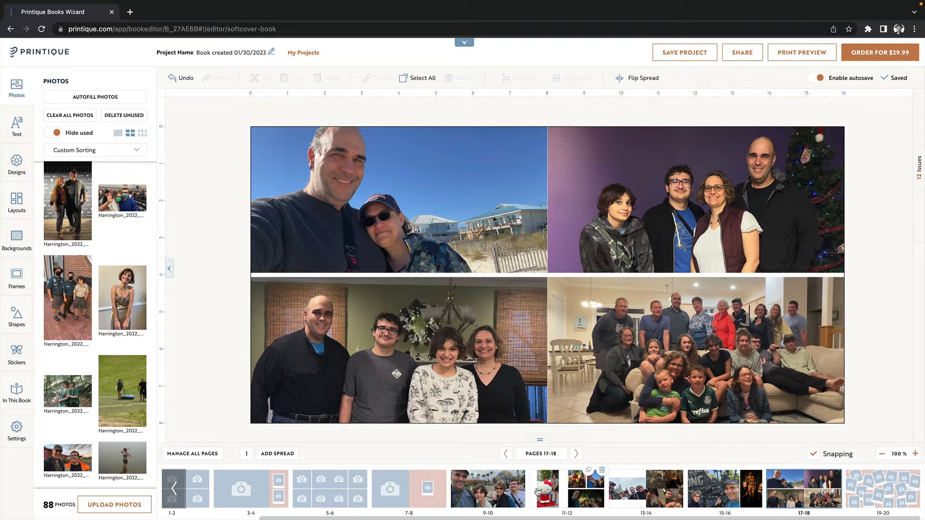
# Step: Sort the unused photos Old To New and look through them for pictures to fill the earlier spreads
pyautogui.scroll(3, 88, 352)
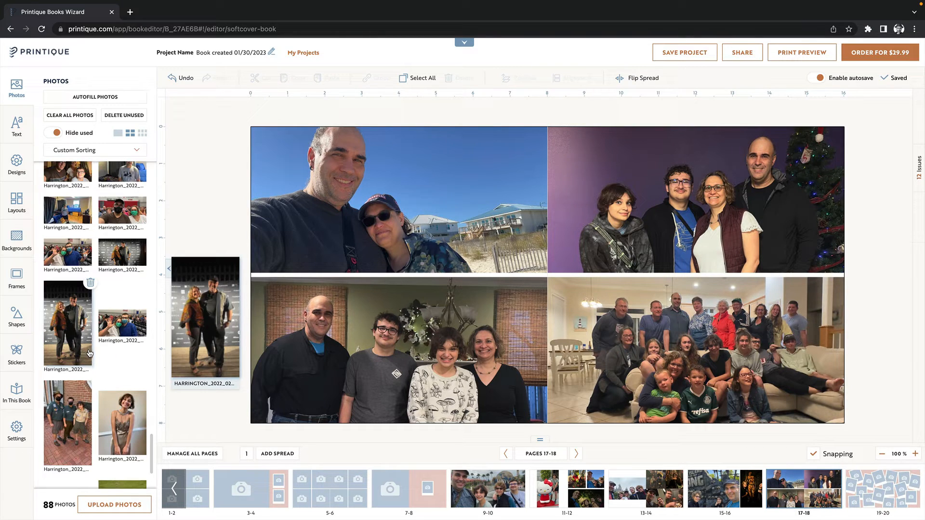
pyautogui.scroll(2, 90, 355)
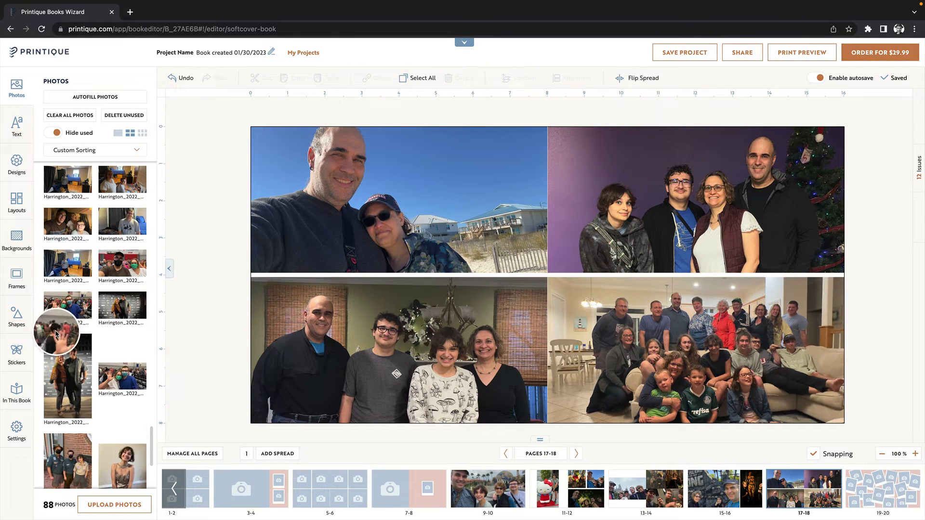
pyautogui.moveTo(123, 376)
pyautogui.moveTo(133, 382); pyautogui.dragTo(76, 290)
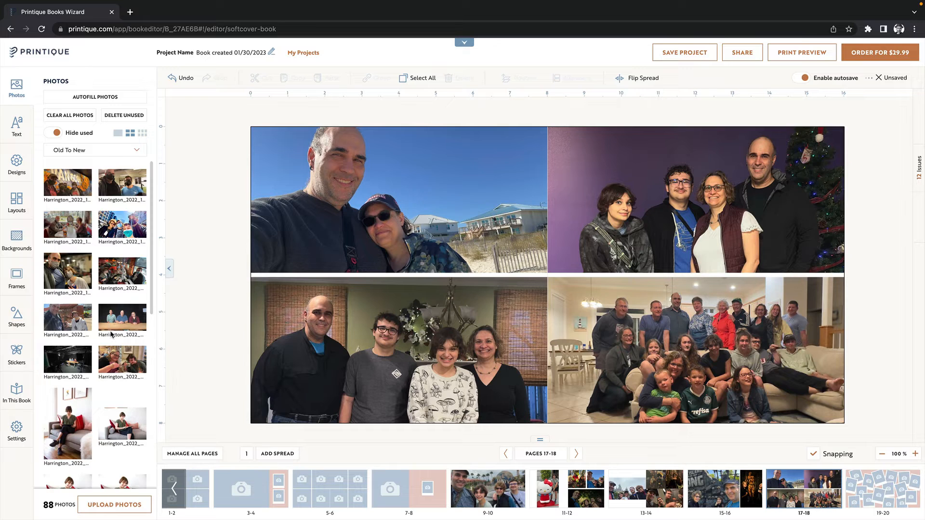
pyautogui.scroll(-10, 111, 333)
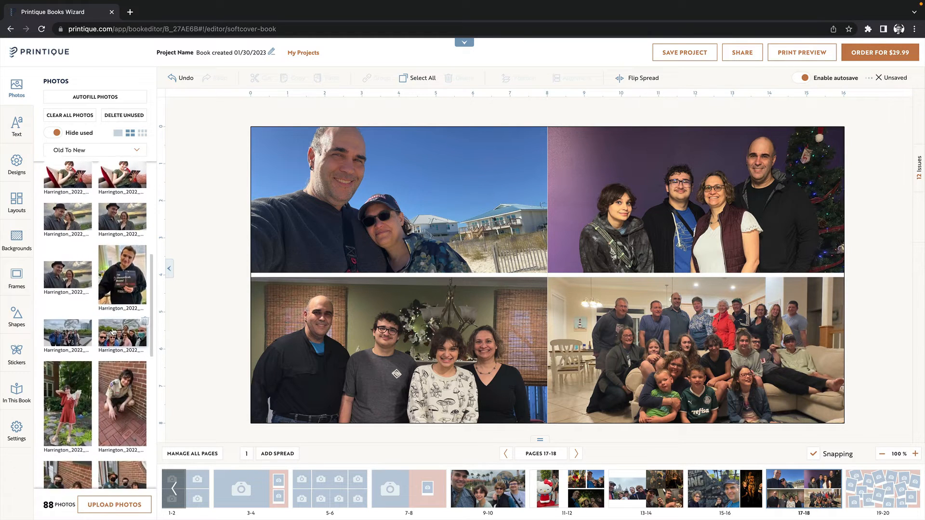
pyautogui.scroll(5, 122, 273)
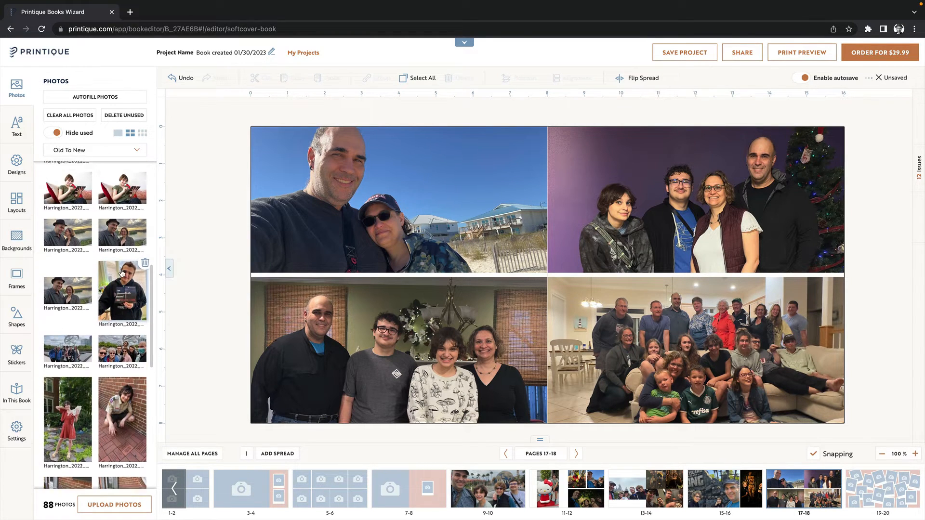
pyautogui.scroll(3, 122, 273)
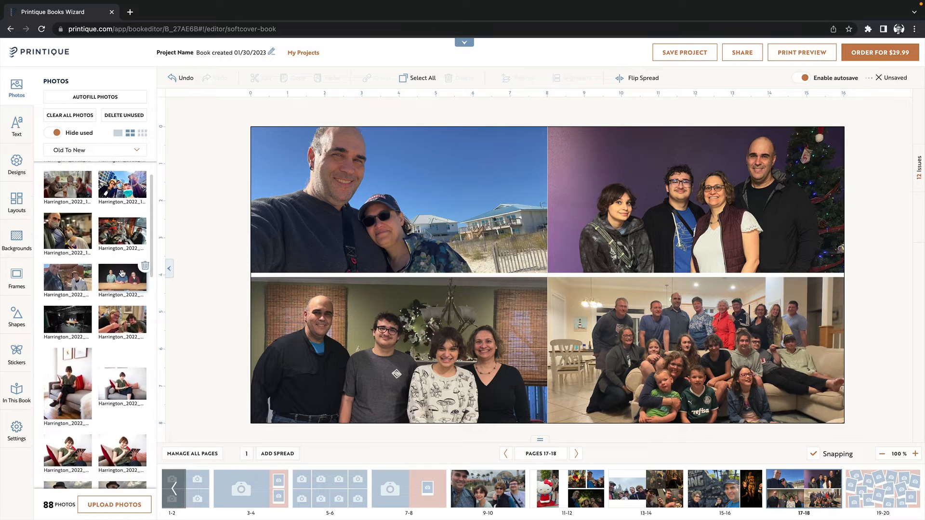
pyautogui.scroll(-5, 122, 273)
pyautogui.scroll(-10, 122, 273)
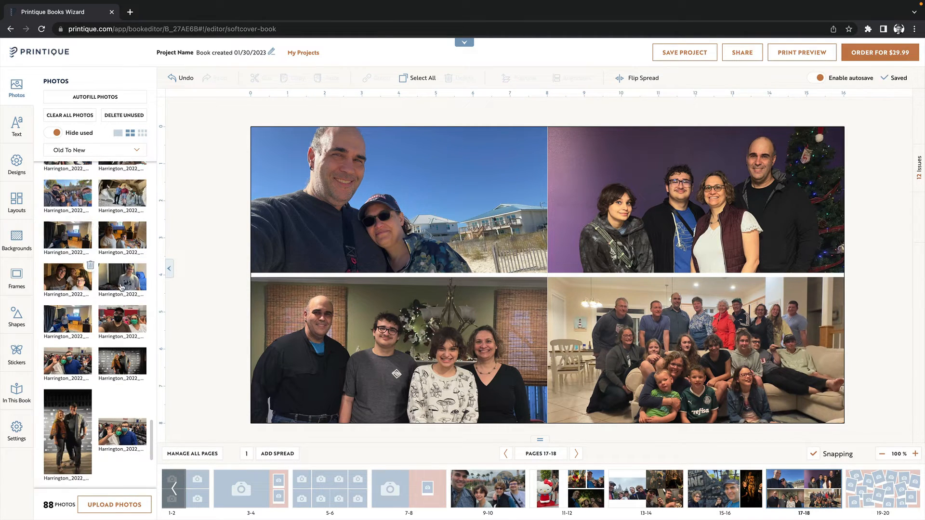
pyautogui.moveTo(125, 324)
# Step: Apply the theme layout with four small frames and one full-page frame to pages 5-6
pyautogui.click(325, 498)
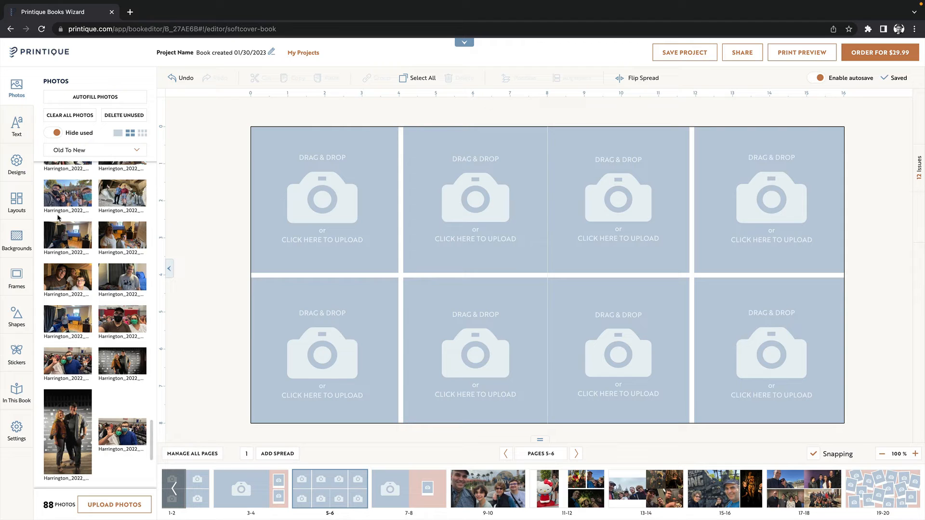
pyautogui.click(16, 204)
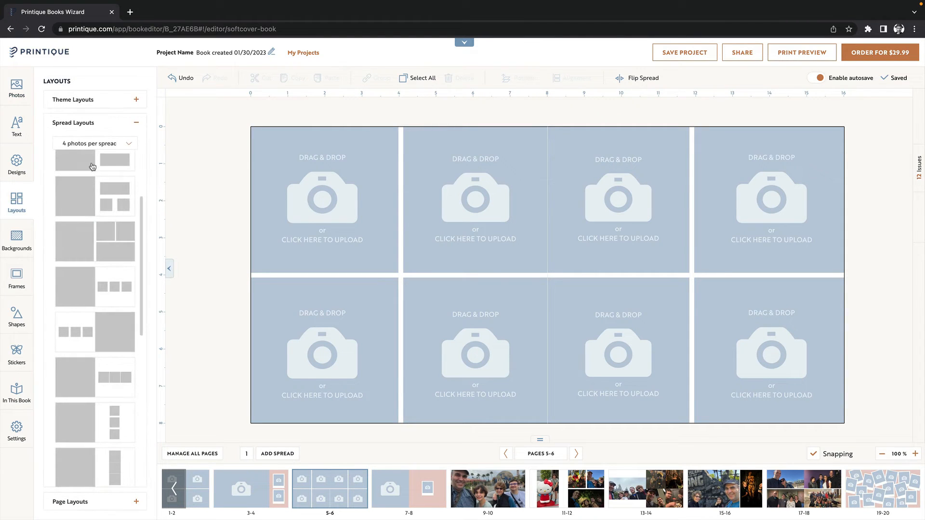
pyautogui.click(136, 100)
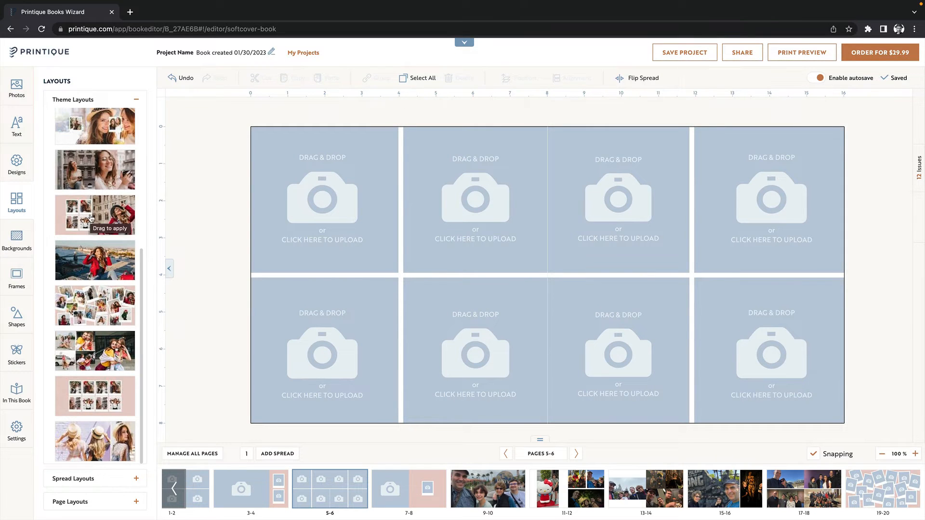
pyautogui.moveTo(88, 357); pyautogui.dragTo(422, 337)
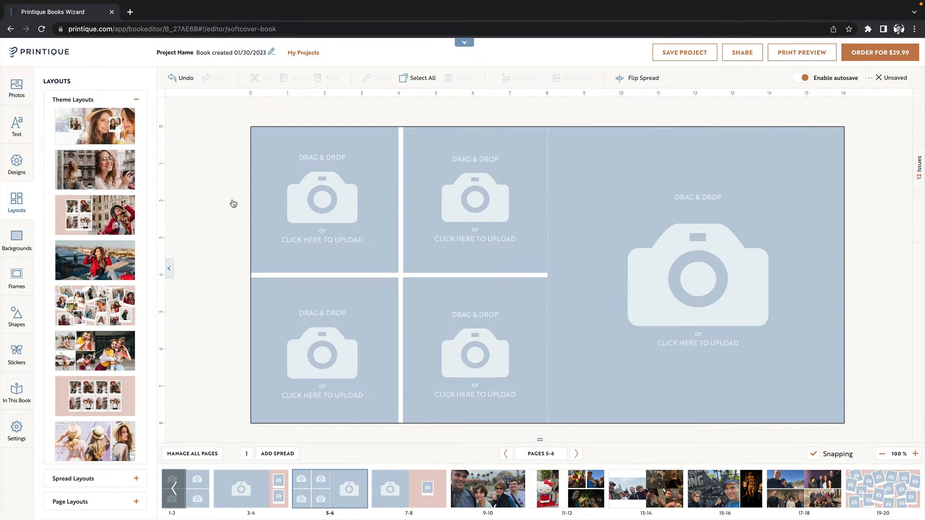
# Step: Place the masked crowd photo in the full-page frame on pages 5-6 and the dorm-room photos in the four small frames
pyautogui.click(16, 88)
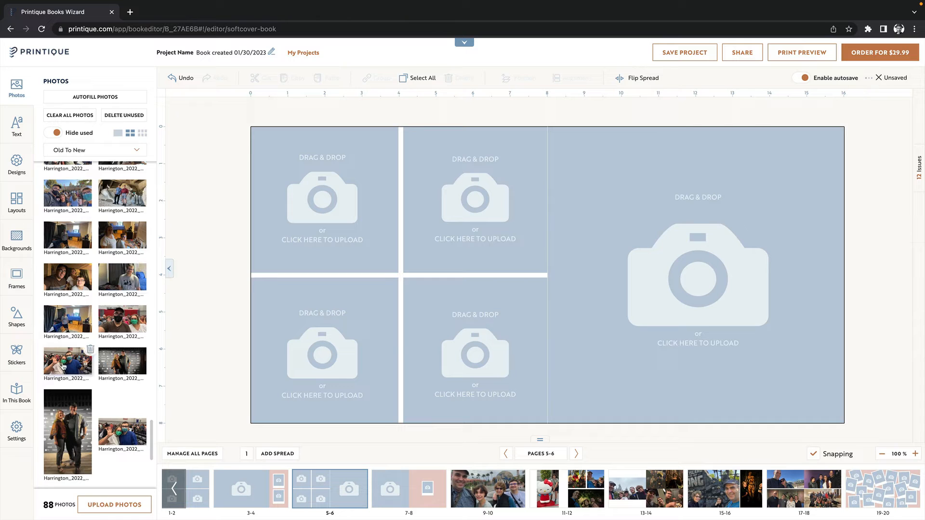
pyautogui.moveTo(64, 367); pyautogui.dragTo(671, 284)
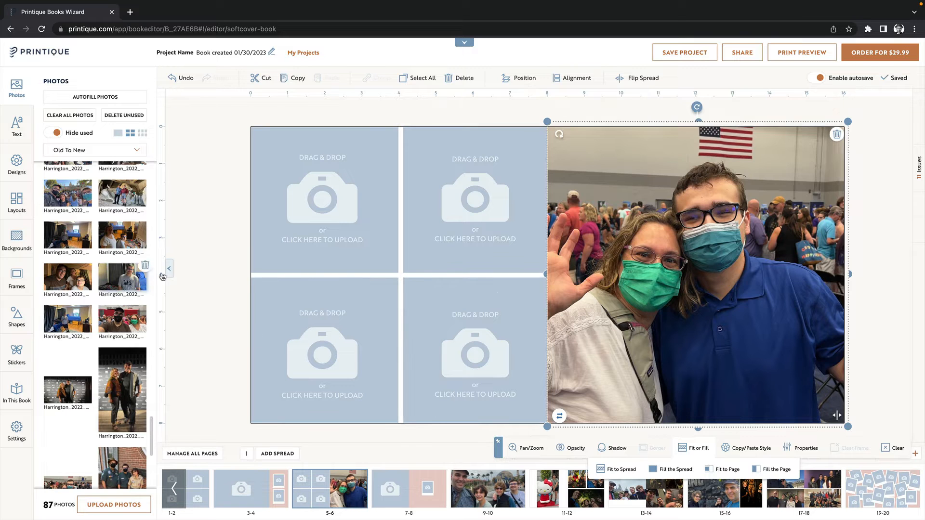
pyautogui.moveTo(122, 276); pyautogui.dragTo(300, 212)
pyautogui.doubleClick(323, 212)
pyautogui.moveTo(68, 276); pyautogui.dragTo(465, 212)
pyautogui.doubleClick(319, 351)
pyautogui.click(185, 309)
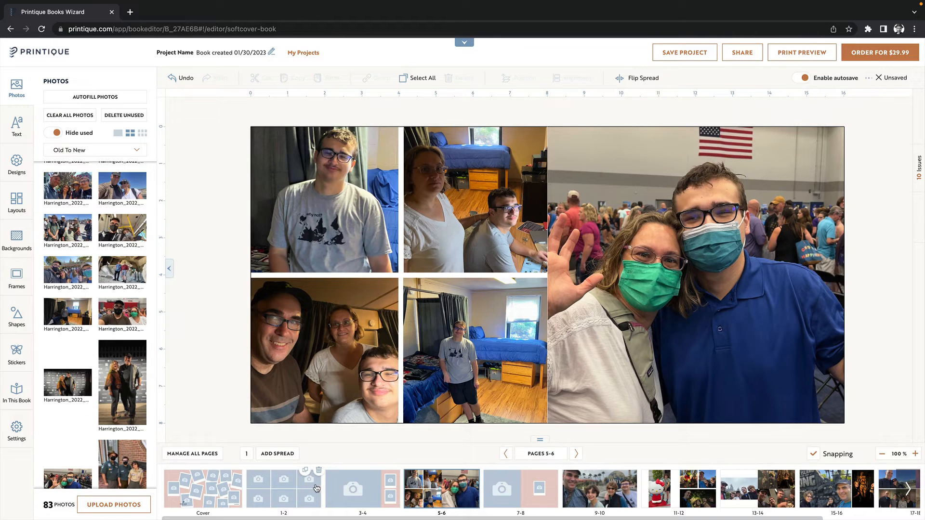
# Step: Apply the theme layout with four small frames and one full-page frame to pages 1-2
pyautogui.click(276, 489)
pyautogui.scroll(-5, 122, 365)
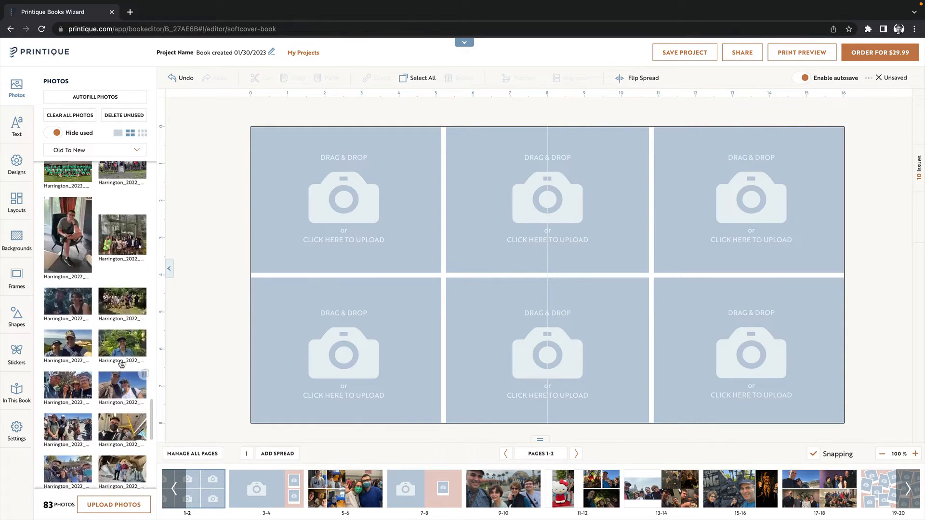
pyautogui.scroll(2, 122, 365)
pyautogui.moveTo(121, 363)
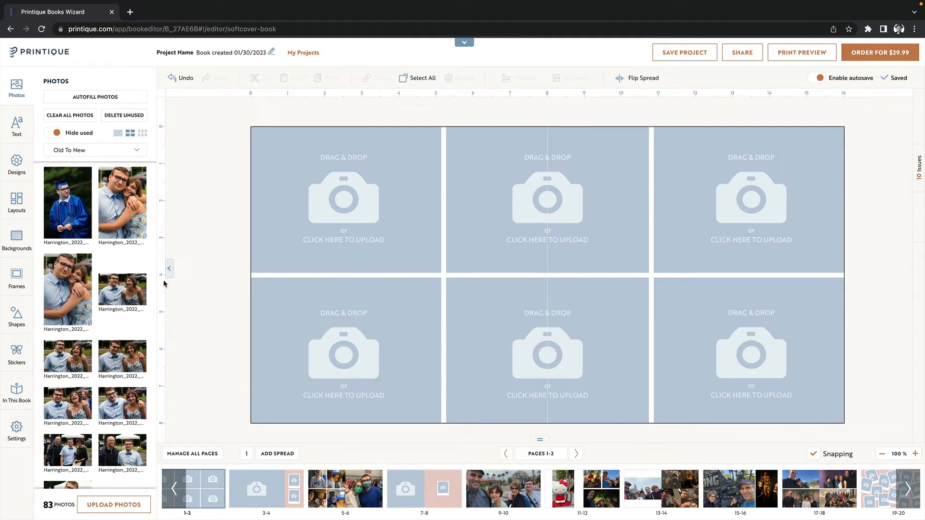
pyautogui.click(16, 202)
pyautogui.moveTo(95, 358); pyautogui.dragTo(388, 304)
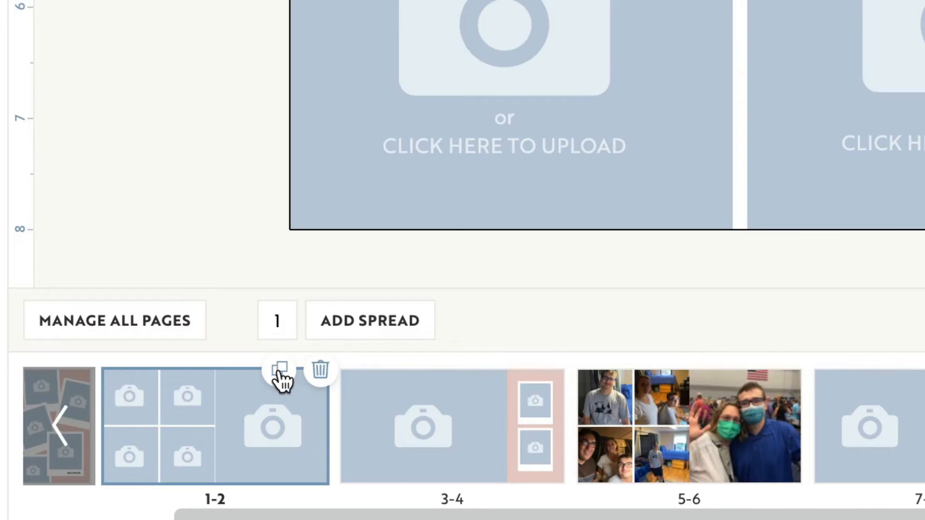
# Step: Duplicate the pages 1-2 spread and apply the theme layout with two full-page frames to the copy
pyautogui.click(247, 470)
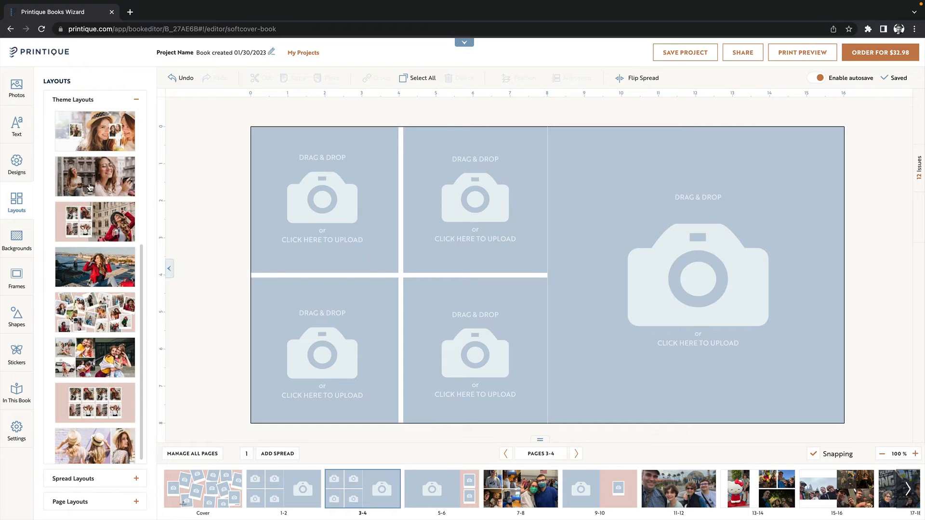
pyautogui.moveTo(89, 187); pyautogui.dragTo(421, 253)
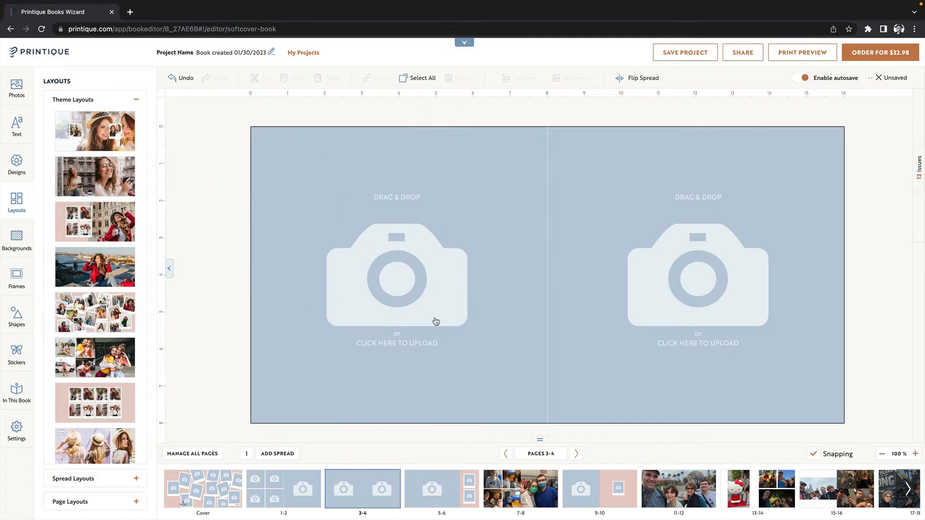
# Step: Move the pink spread with one large and two small framed photos to pages 1-2
pyautogui.moveTo(463, 470); pyautogui.dragTo(253, 496)
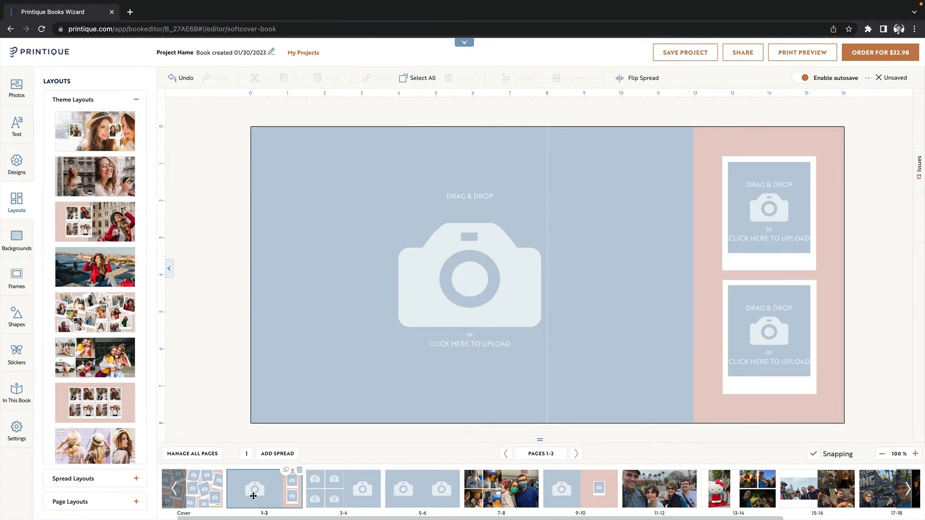
pyautogui.hscroll(3, 366, 485)
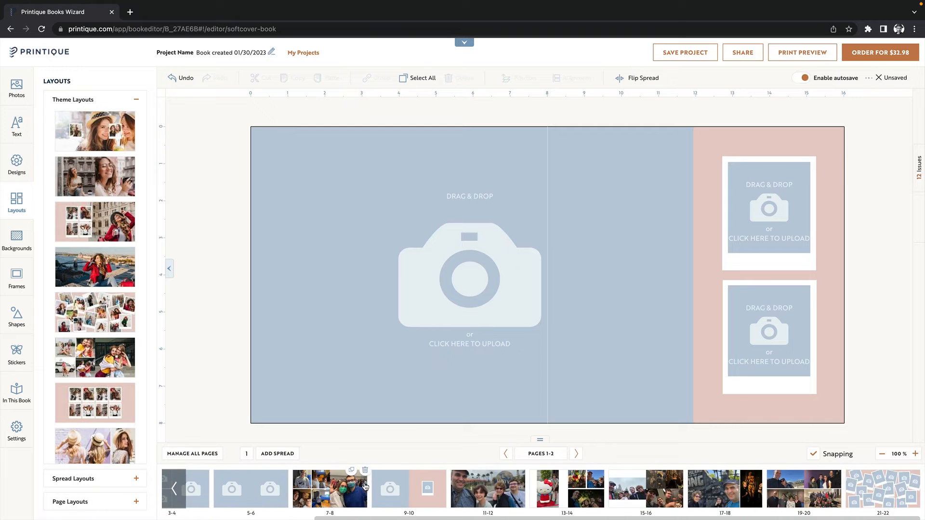
pyautogui.hscroll(-3, 365, 486)
# Step: On pages 1-2, place the seated graduate in the large frame and the speaking and hugging graduation photos in the small frames
pyautogui.click(17, 87)
pyautogui.scroll(-2, 124, 322)
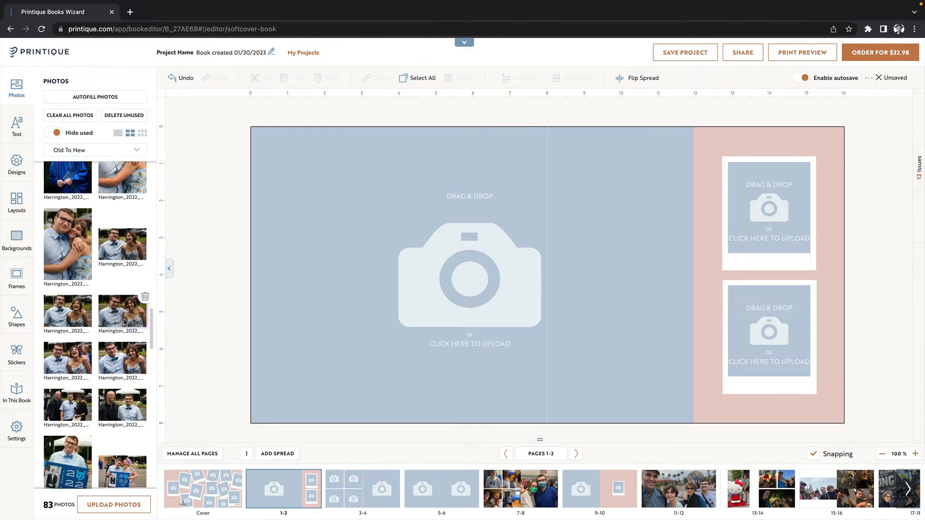
pyautogui.scroll(6, 123, 323)
pyautogui.scroll(3, 69, 283)
pyautogui.moveTo(121, 279); pyautogui.dragTo(766, 212)
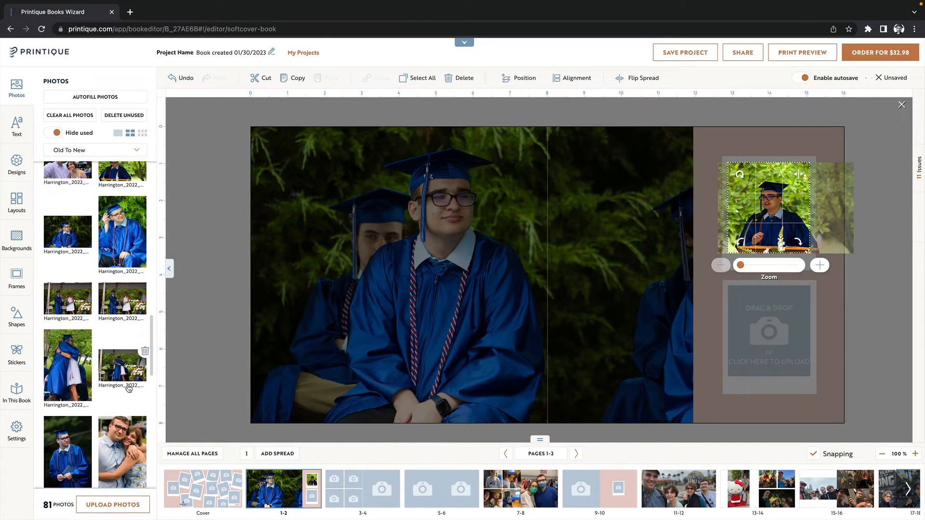
pyautogui.moveTo(69, 368); pyautogui.dragTo(769, 344)
# Step: On pages 3-4, place the diploma-holding portrait in the full-page frame and the handshake photo in the upper outer small frame
pyautogui.click(363, 488)
pyautogui.moveTo(121, 370); pyautogui.dragTo(656, 312)
pyautogui.moveTo(67, 368); pyautogui.dragTo(341, 201)
pyautogui.doubleClick(326, 201)
pyautogui.click(193, 275)
# Step: Fill the two lower small frames on pages 3-4 with the red-tie man photo and the class 2022 sign photo
pyautogui.scroll(-6, 123, 308)
pyautogui.moveTo(123, 339); pyautogui.dragTo(321, 349)
pyautogui.doubleClick(476, 309)
pyautogui.scroll(-2, 123, 313)
pyautogui.scroll(3, 124, 288)
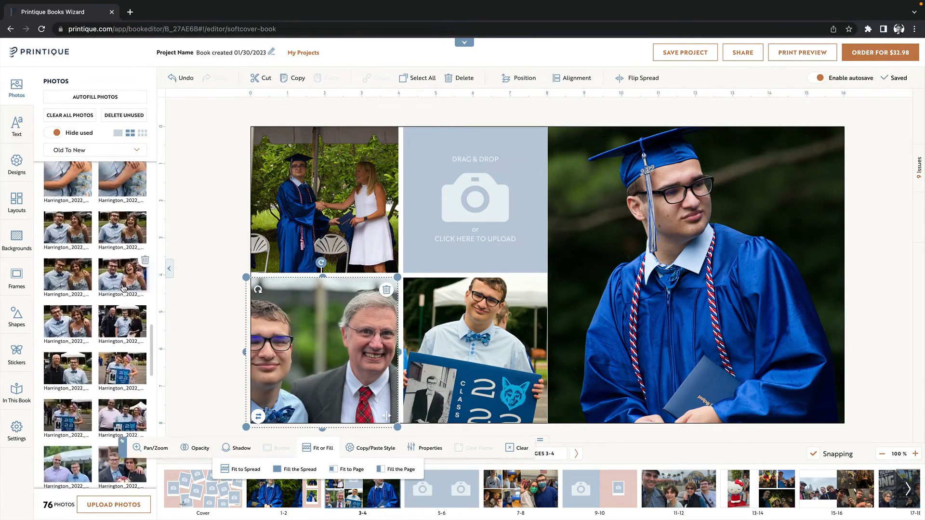
# Step: Replace the red-tie man photo on pages 3-4 with the hugging portrait and adjust its crop
pyautogui.scroll(3, 124, 289)
pyautogui.moveTo(123, 290); pyautogui.dragTo(324, 378)
pyautogui.doubleClick(323, 348)
pyautogui.click(197, 284)
# Step: Place a cap-and-gown photo in the empty small frame on pages 3-4 and reposition it within the frame
pyautogui.scroll(3, 120, 270)
pyautogui.moveTo(122, 277); pyautogui.dragTo(477, 214)
pyautogui.doubleClick(477, 215)
pyautogui.moveTo(477, 214); pyautogui.dragTo(477, 229)
pyautogui.click(467, 435)
# Step: Apply the pink theme layout with eight instant-photo frames to pages 5-6
pyautogui.click(463, 473)
pyautogui.click(17, 203)
pyautogui.scroll(-5, 108, 201)
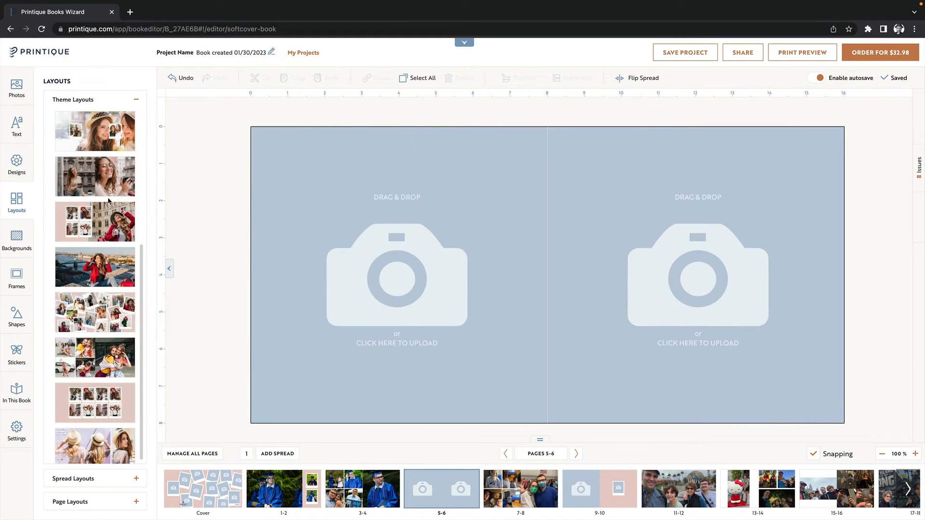
pyautogui.click(115, 403)
# Step: On pages 5-6, place the laughing pair in upper frame one, the two men in lower frame two, and the 2022 sign photo in upper frame three
pyautogui.click(17, 87)
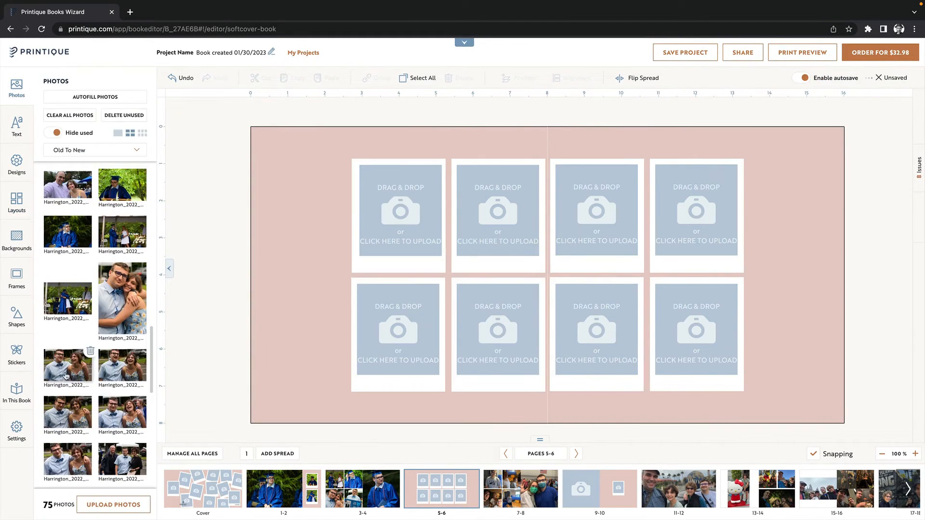
pyautogui.moveTo(67, 375); pyautogui.dragTo(399, 211)
pyautogui.moveTo(67, 462); pyautogui.dragTo(497, 332)
pyautogui.doubleClick(501, 339)
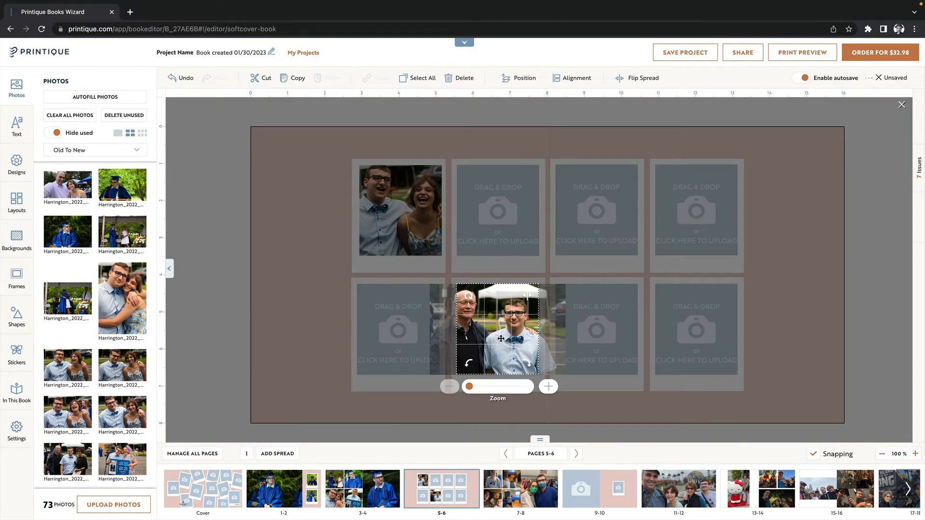
pyautogui.moveTo(122, 460); pyautogui.dragTo(596, 212)
# Step: Place the lavender-shirt man photo, with its crop adjusted, in the first lower frame and the bouquet photo in the second upper frame
pyautogui.scroll(-3, 127, 395)
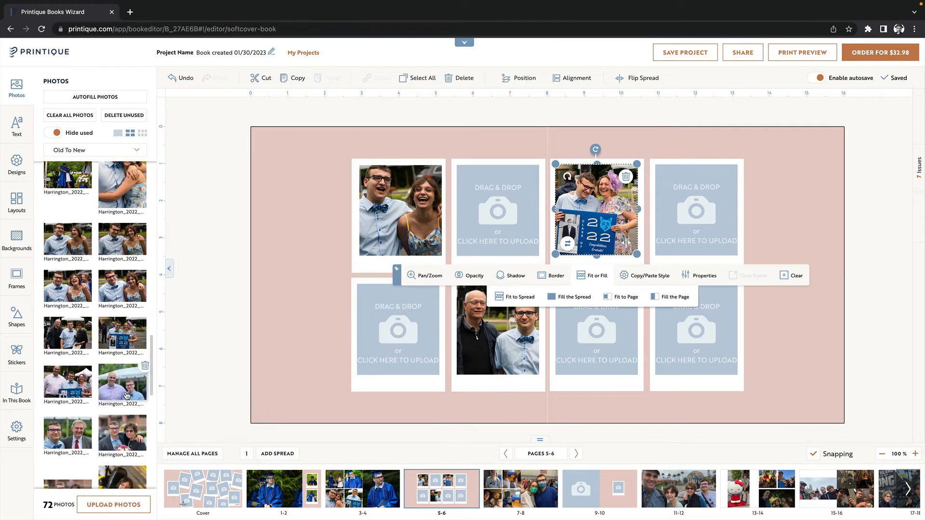
pyautogui.moveTo(126, 395); pyautogui.dragTo(410, 356)
pyautogui.click(411, 356)
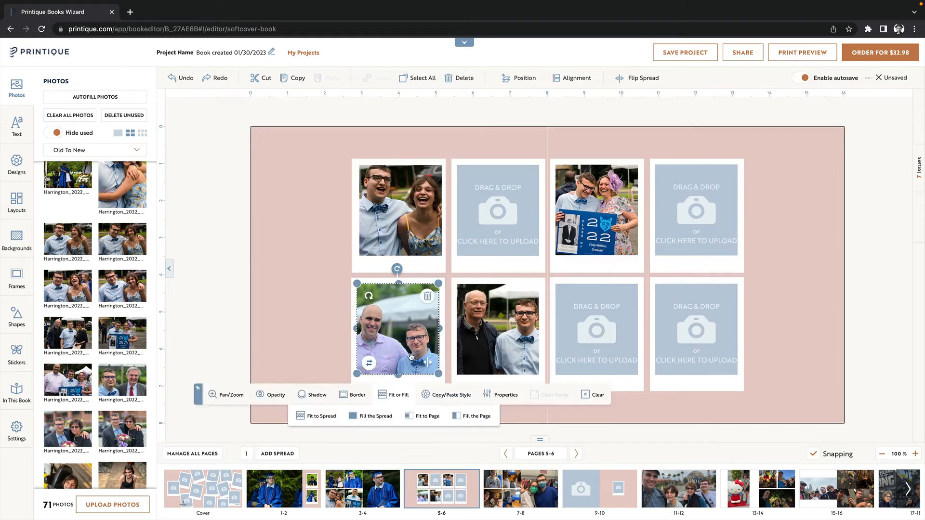
pyautogui.doubleClick(410, 356)
pyautogui.click(302, 364)
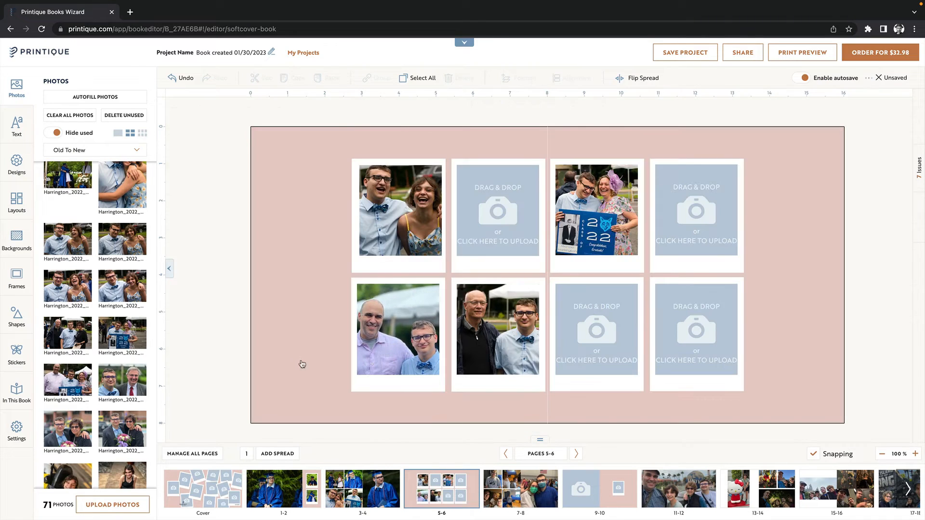
pyautogui.moveTo(122, 428); pyautogui.dragTo(497, 211)
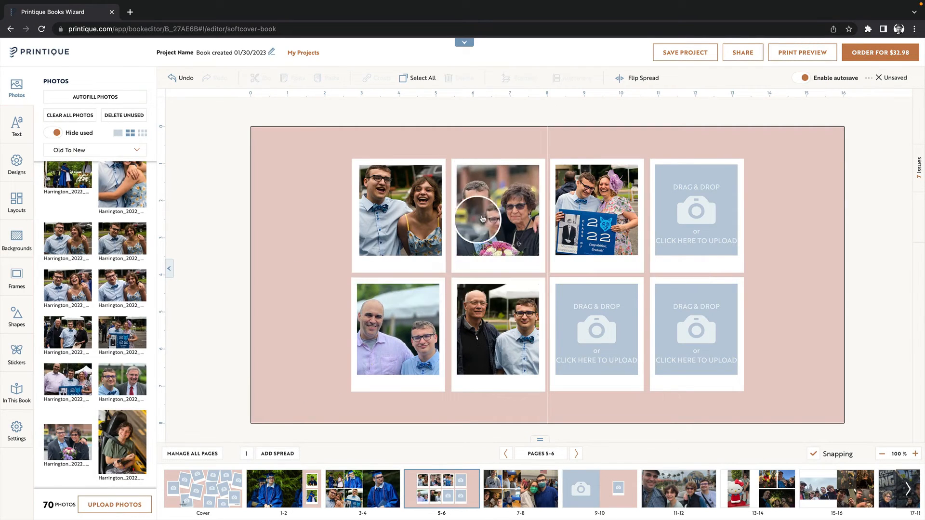
# Step: Place the hugging portrait in the third lower frame and the purple-shirt man with the smiling girl in the fourth upper frame
pyautogui.scroll(3, 96, 357)
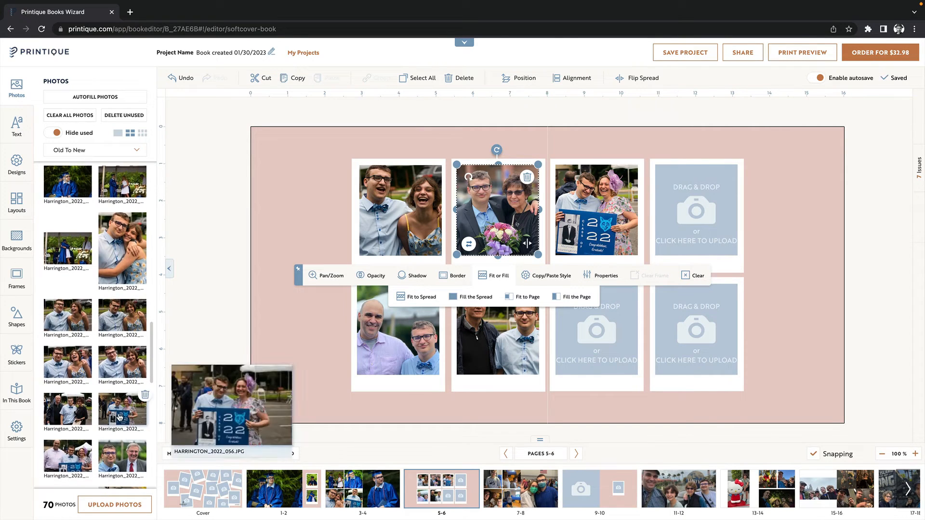
pyautogui.moveTo(116, 257)
pyautogui.moveTo(116, 257); pyautogui.dragTo(595, 336)
pyautogui.doubleClick(596, 324)
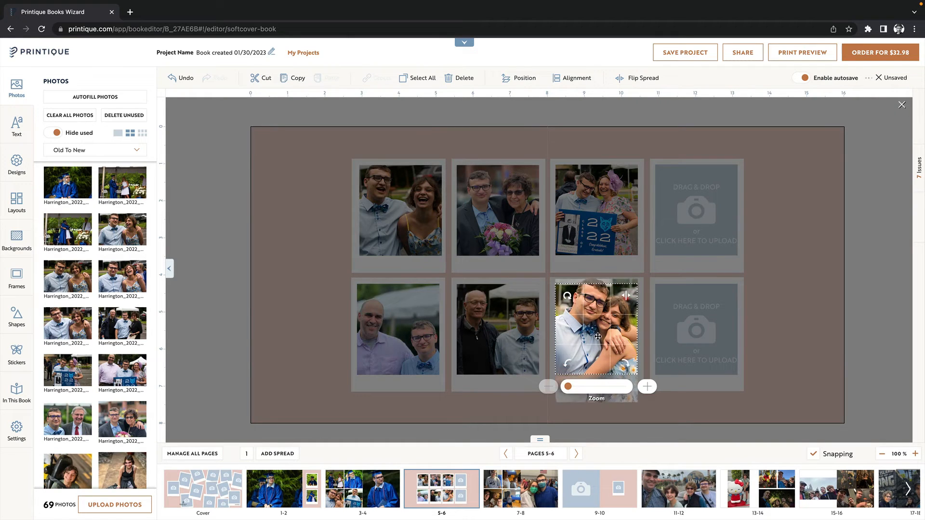
pyautogui.click(269, 309)
pyautogui.scroll(5, 110, 336)
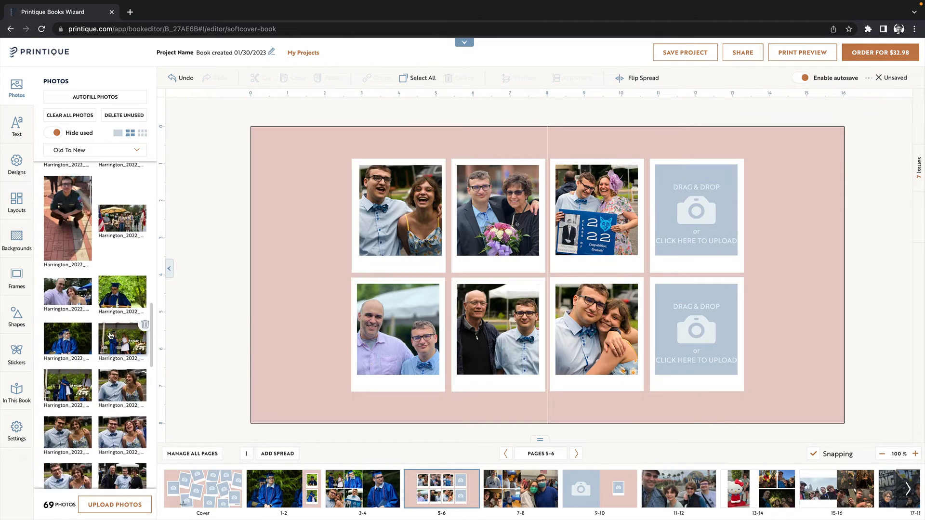
pyautogui.moveTo(70, 320); pyautogui.dragTo(713, 223)
pyautogui.click(303, 299)
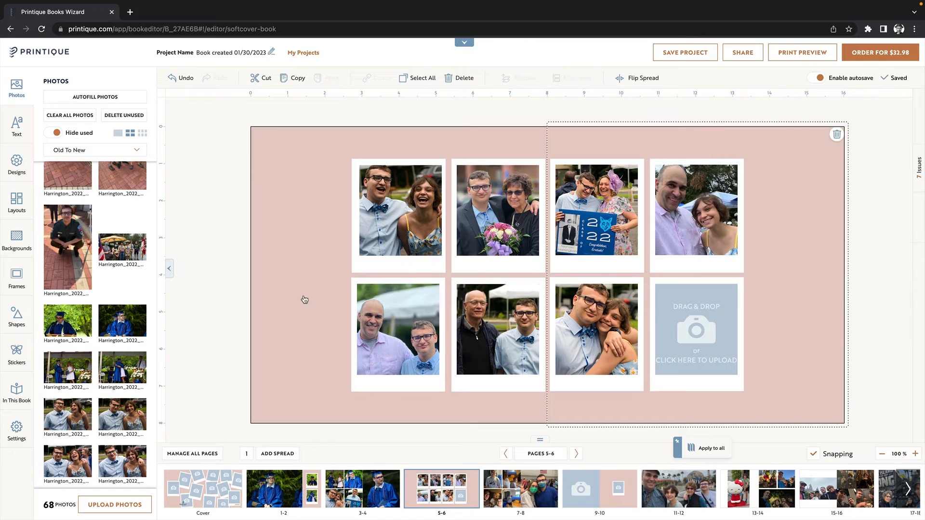
# Step: Fill the last lower frame on pages 5-6 with the three-person 2022 sign photo, enlarging its crop around the two people on the right
pyautogui.scroll(-5, 130, 314)
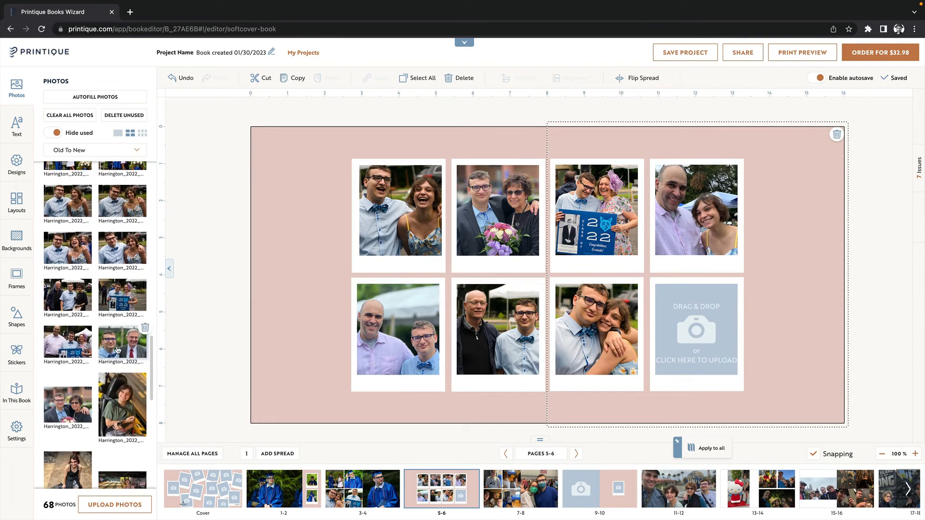
pyautogui.moveTo(117, 350); pyautogui.dragTo(707, 338)
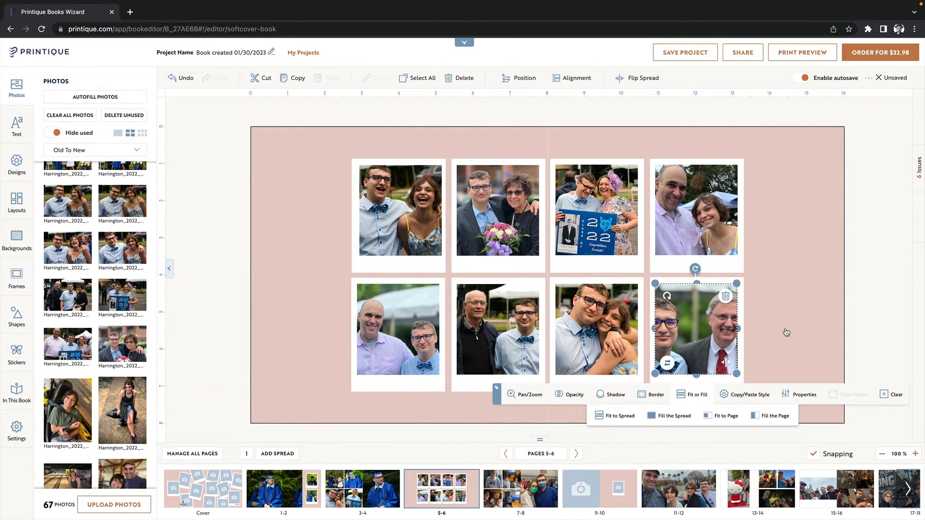
pyautogui.moveTo(127, 352)
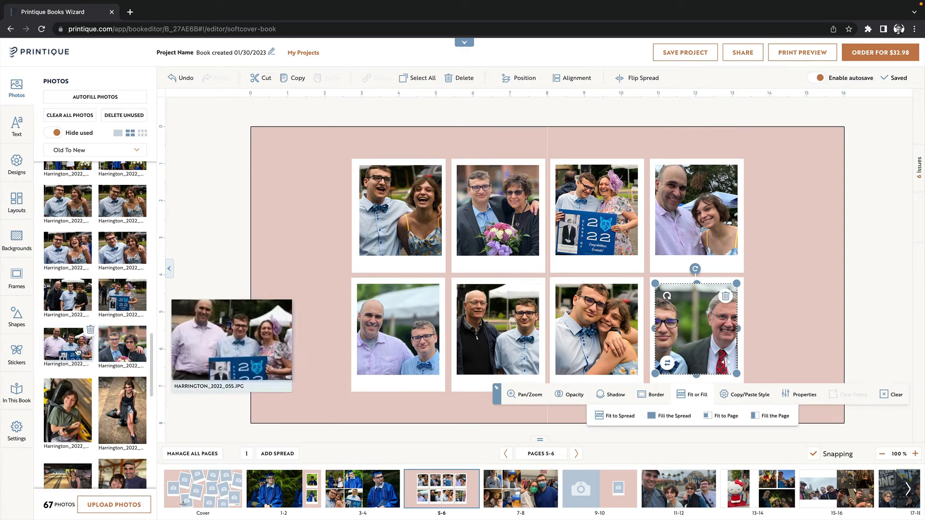
pyautogui.moveTo(80, 351); pyautogui.dragTo(679, 333)
pyautogui.doubleClick(709, 360)
pyautogui.click(747, 387)
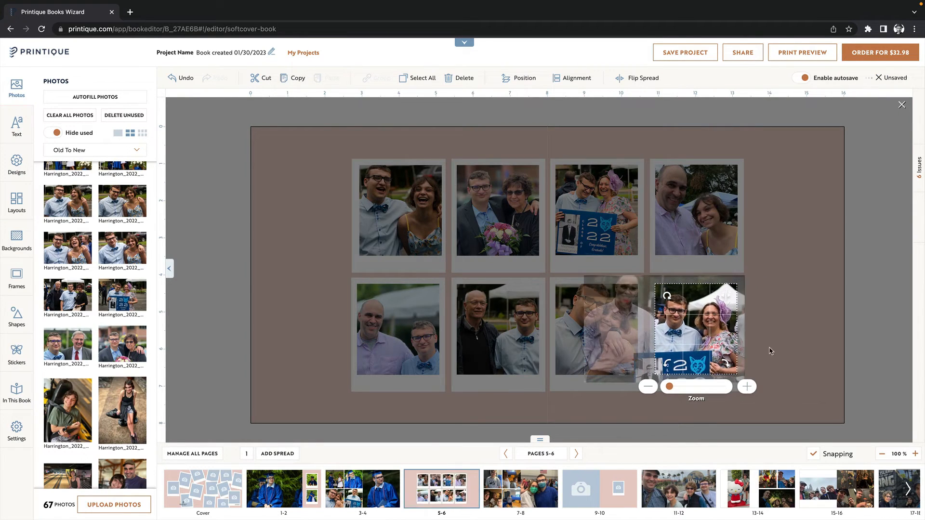
pyautogui.click(768, 352)
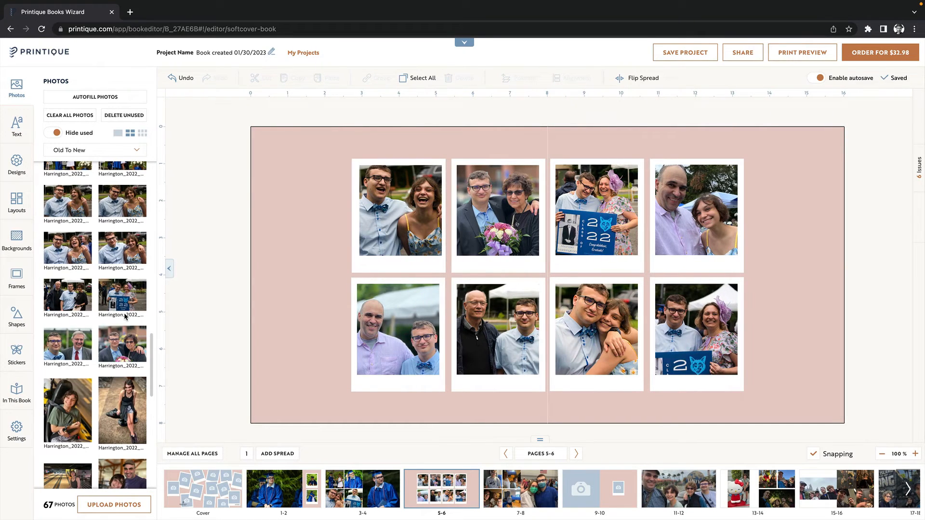
# Step: Add two instant-photo collage spreads directly after the cover
pyautogui.scroll(-3, 125, 315)
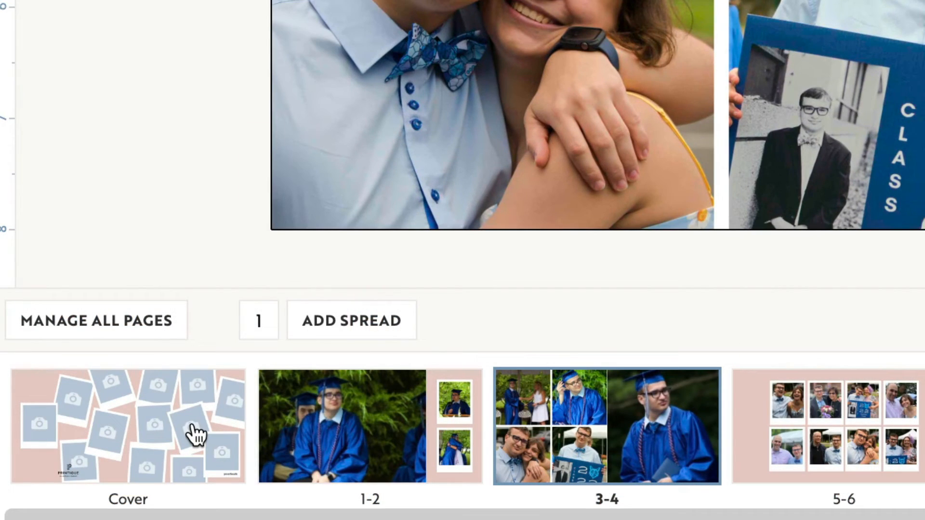
pyautogui.click(195, 436)
pyautogui.click(377, 313)
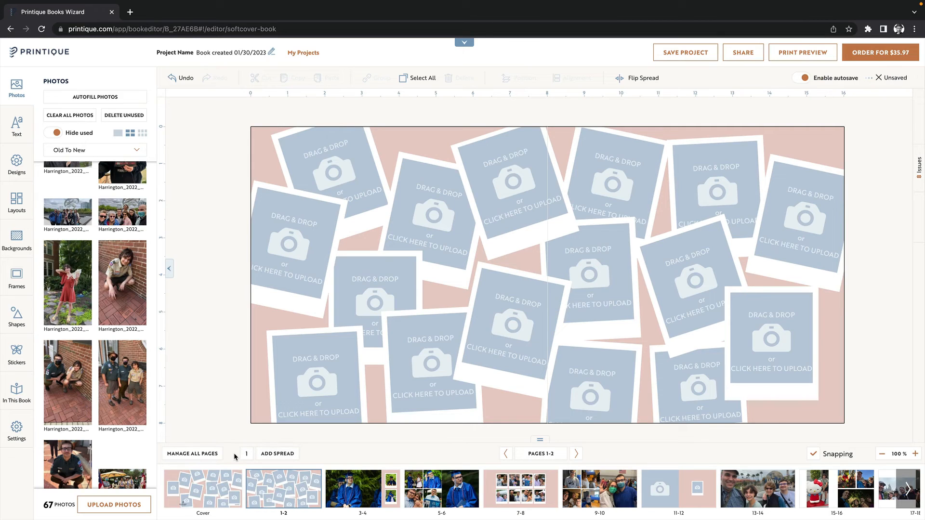
pyautogui.click(279, 454)
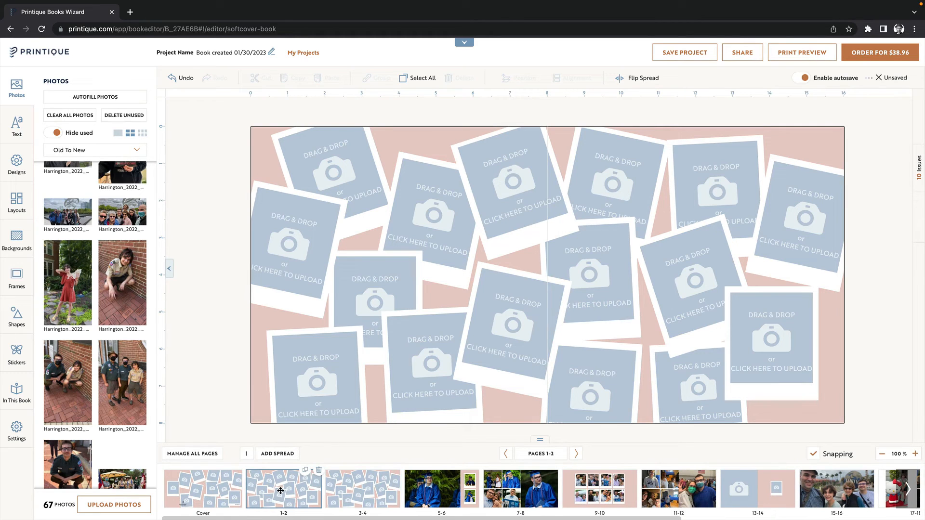
# Step: Place the photo of the couple in front of the lake in the front cover's middle frame and shift its crop to center both faces
pyautogui.click(204, 496)
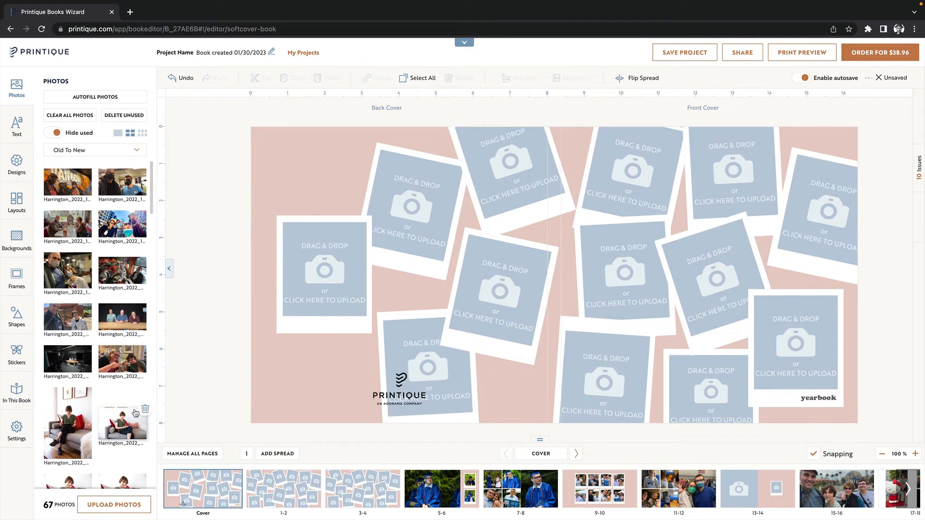
pyautogui.scroll(-3, 127, 424)
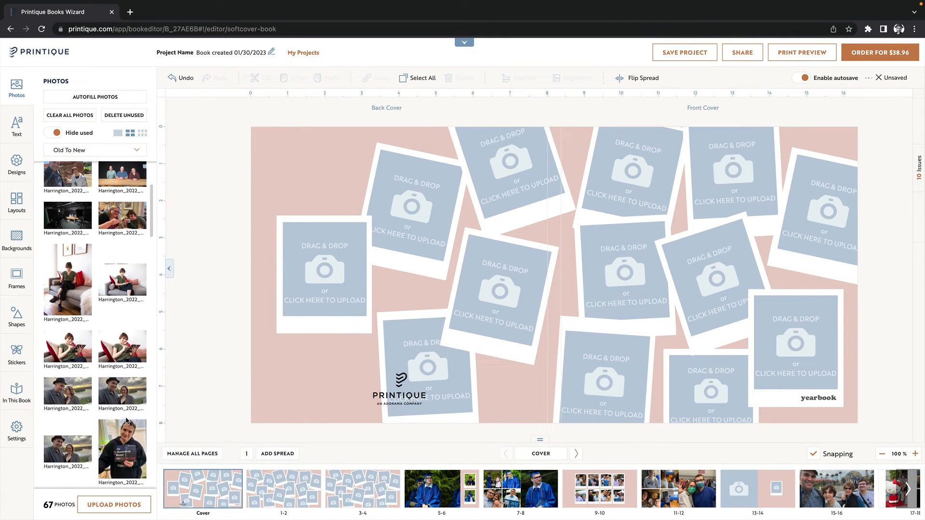
pyautogui.moveTo(133, 452); pyautogui.dragTo(625, 269)
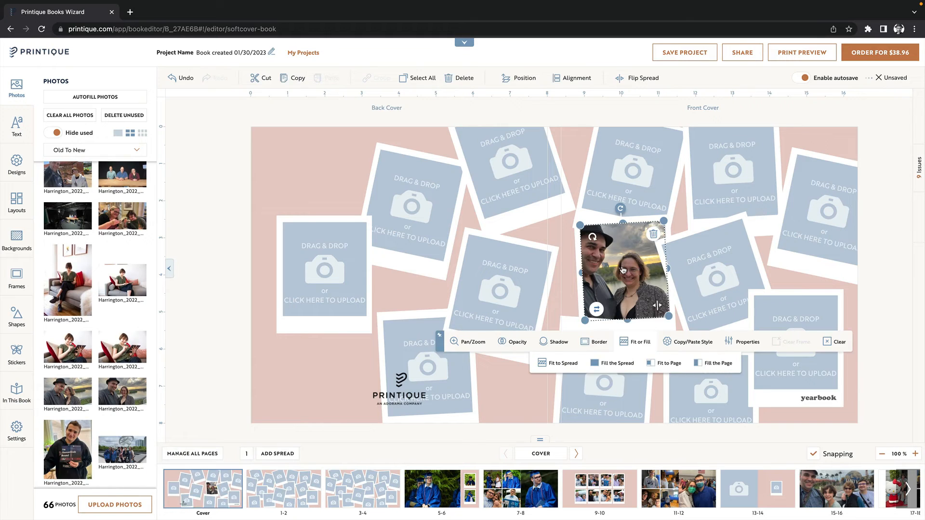
pyautogui.doubleClick(621, 271)
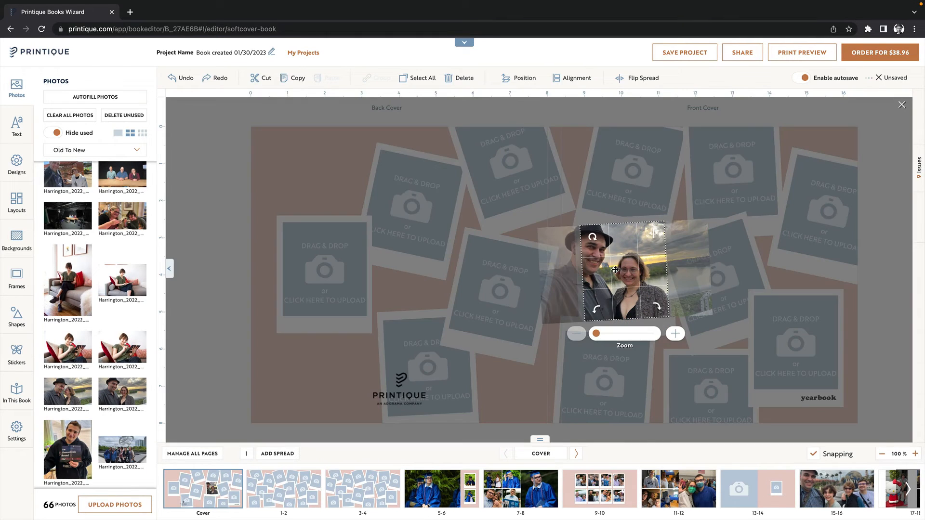
pyautogui.moveTo(620, 271); pyautogui.dragTo(630, 270)
pyautogui.click(518, 307)
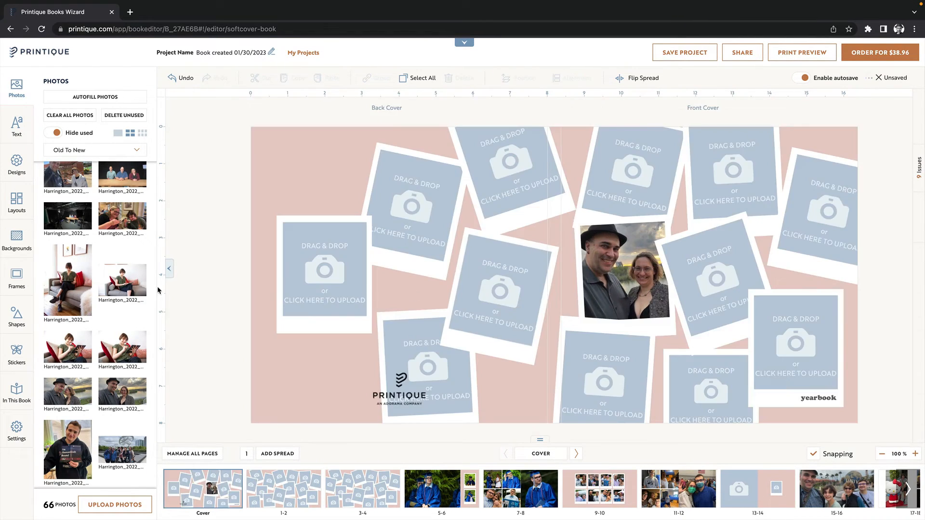
# Step: Place the red-dress photo in the captioned front-cover frame and change the "yearbook" caption to the family's name followed by 2022
pyautogui.scroll(-1, 114, 304)
pyautogui.scroll(-3, 115, 313)
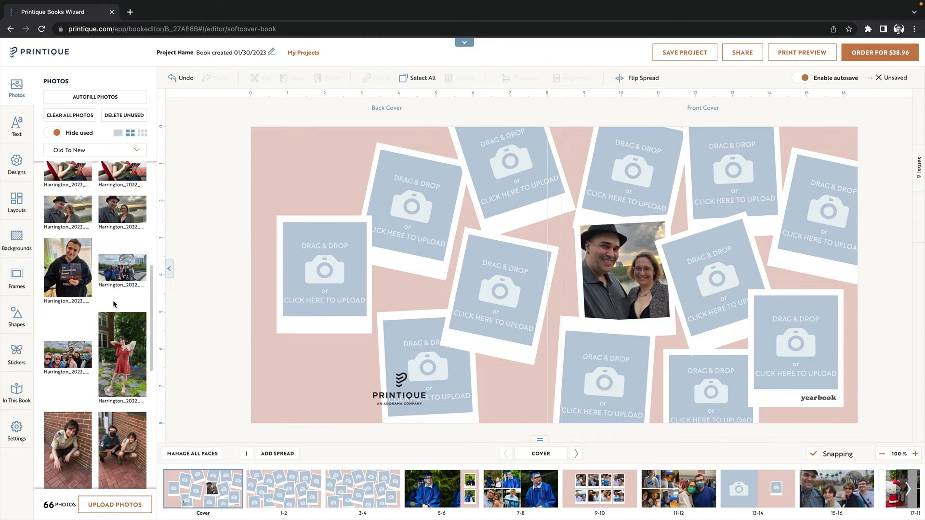
pyautogui.moveTo(725, 314); pyautogui.dragTo(794, 345)
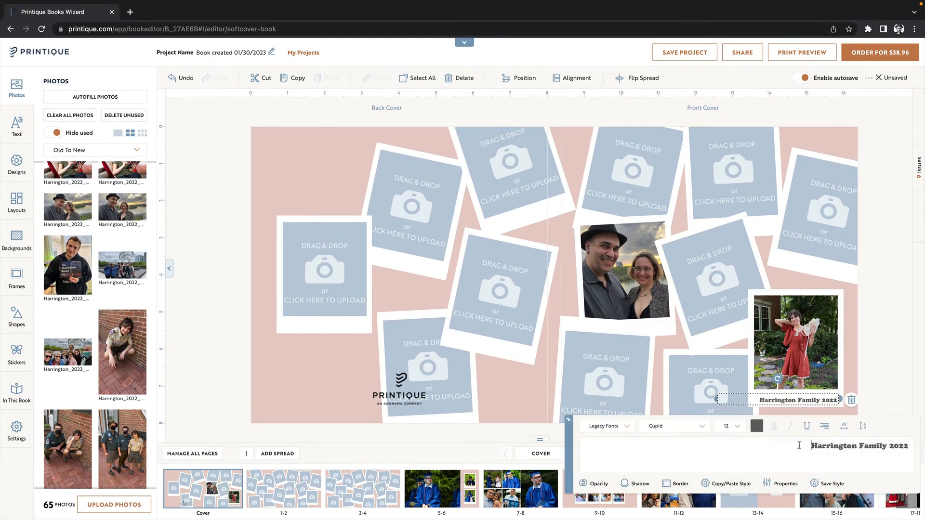
pyautogui.moveTo(716, 400)
pyautogui.mouseDown()
pyautogui.moveTo(736, 401)
pyautogui.moveTo(719, 403)
pyautogui.mouseUp()
pyautogui.click(888, 402)
# Step: Move the empty two-frame spread to pages 11-12, duplicate it, and start placing the photo of the young man with the gray-haired man
pyautogui.scroll(-2, 123, 390)
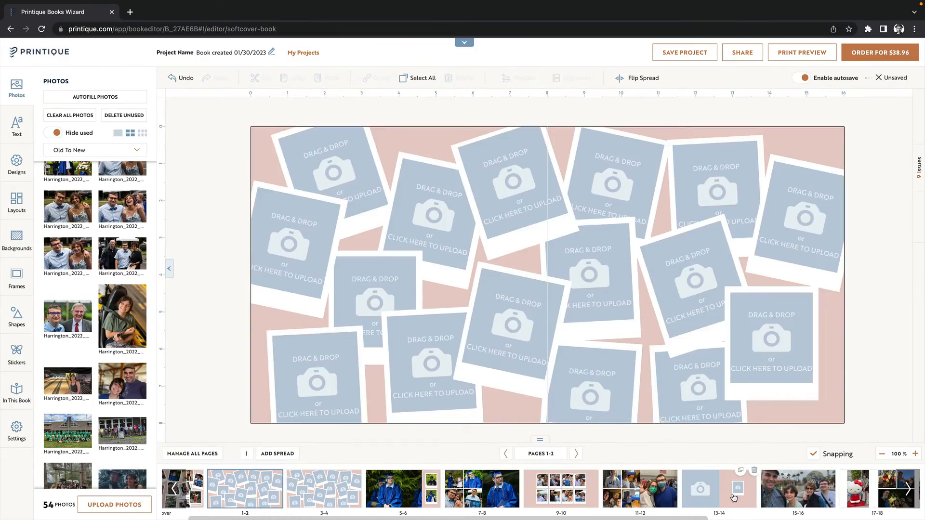
pyautogui.click(660, 471)
pyautogui.moveTo(68, 316); pyautogui.dragTo(227, 291)
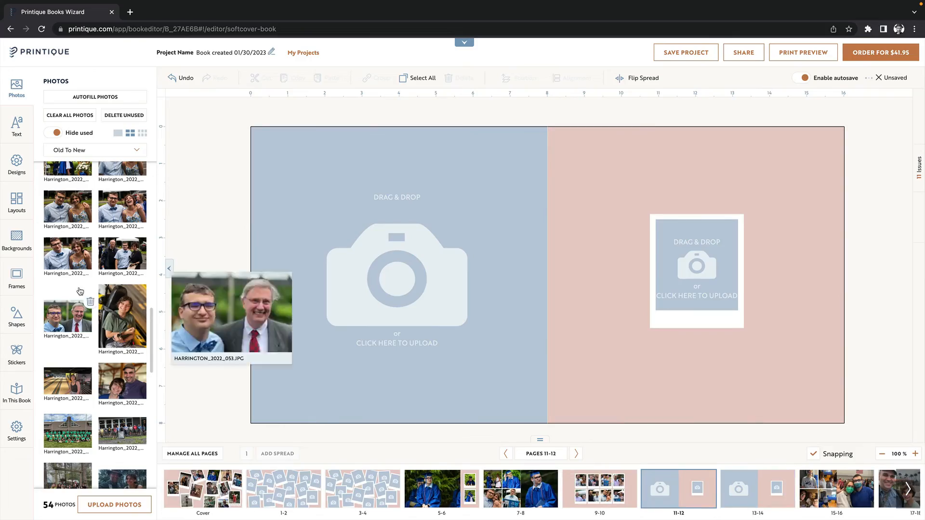